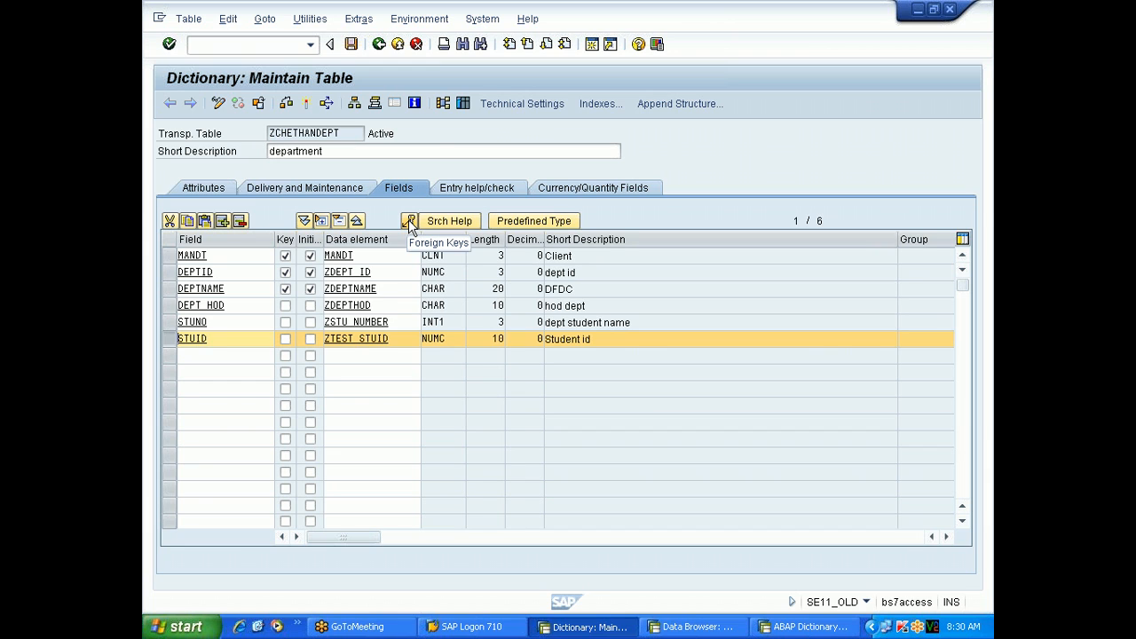
# Create a foreign key for the STUID field with check table ZTEST_STUDENT and generate the field assignment proposal.
pyautogui.click(410, 222)
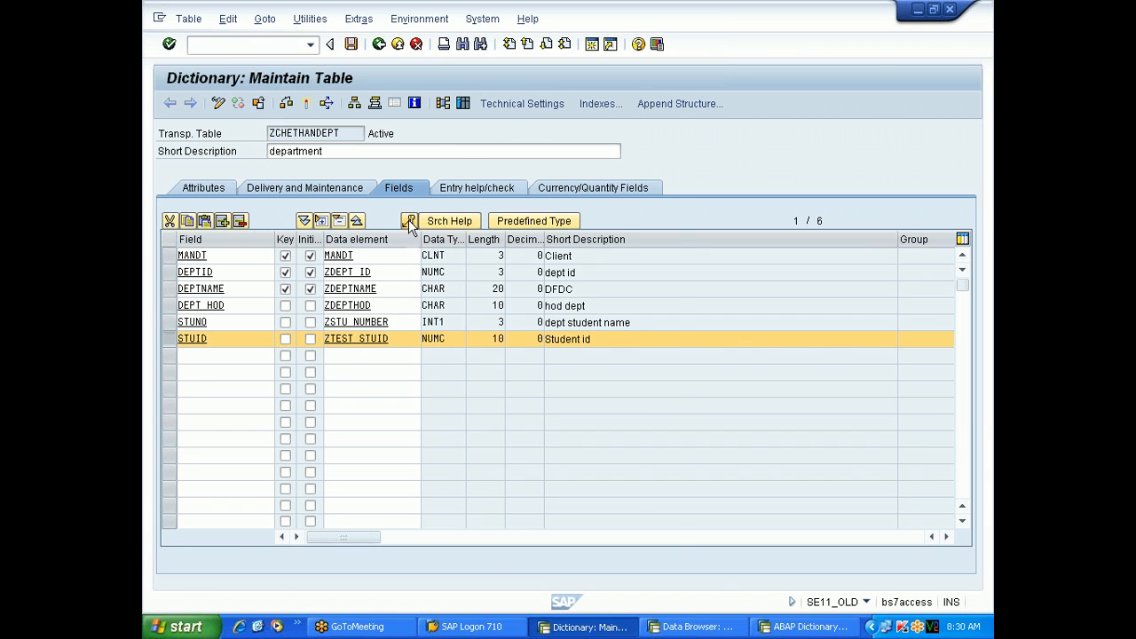
pyautogui.moveTo(429, 142); pyautogui.dragTo(715, 184)
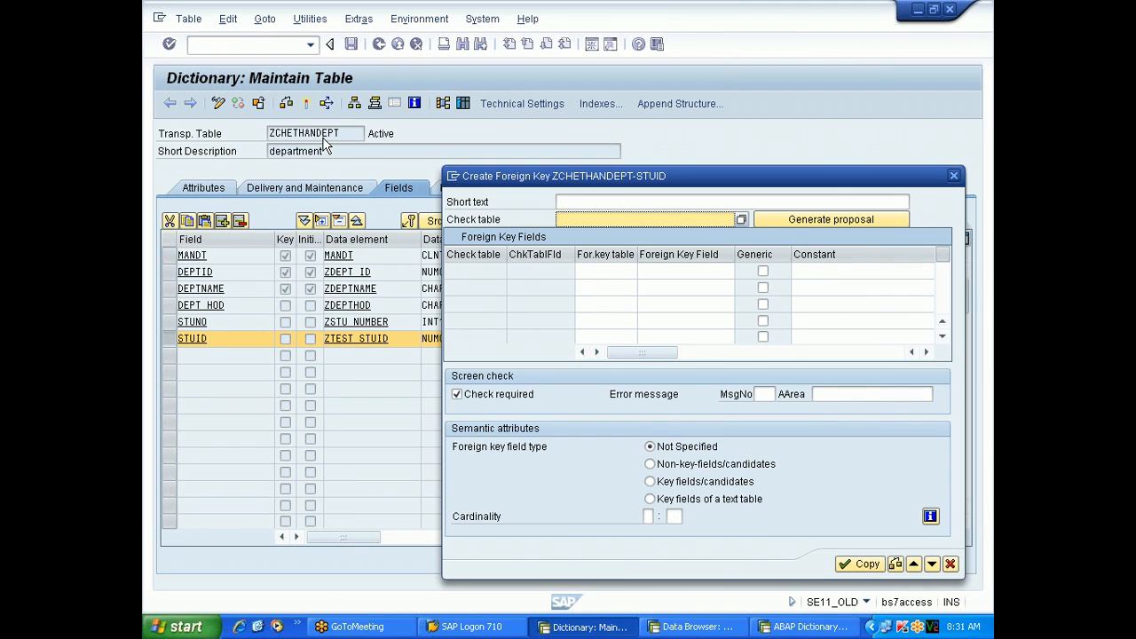
pyautogui.hotkey('alt', 'Tab')
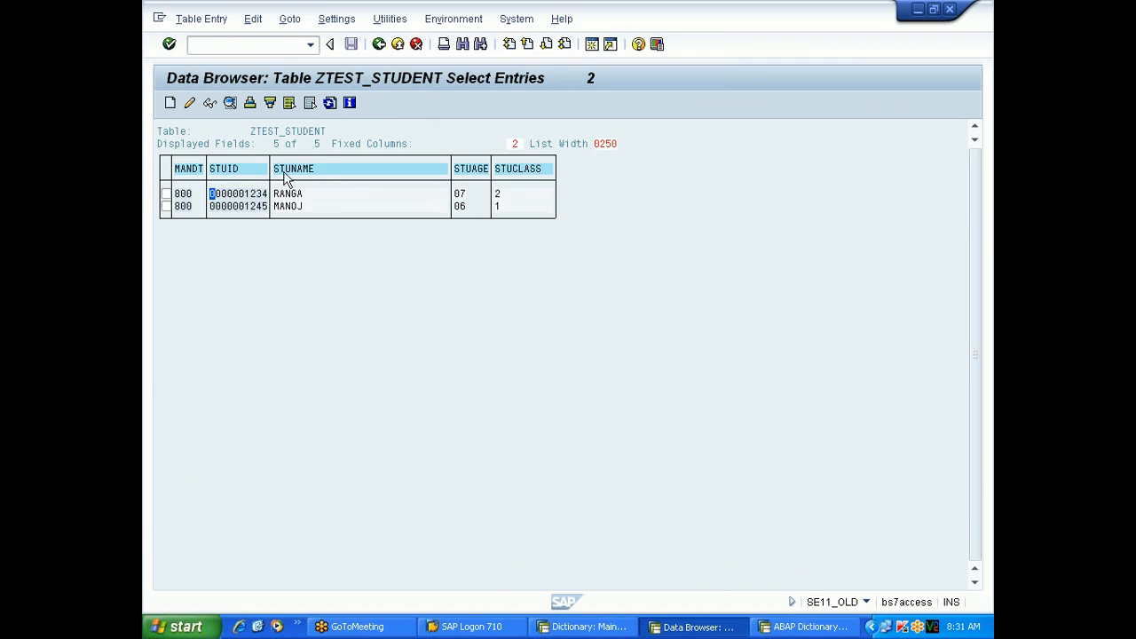
pyautogui.click(327, 131)
pyautogui.hotkey('alt', 'Tab')
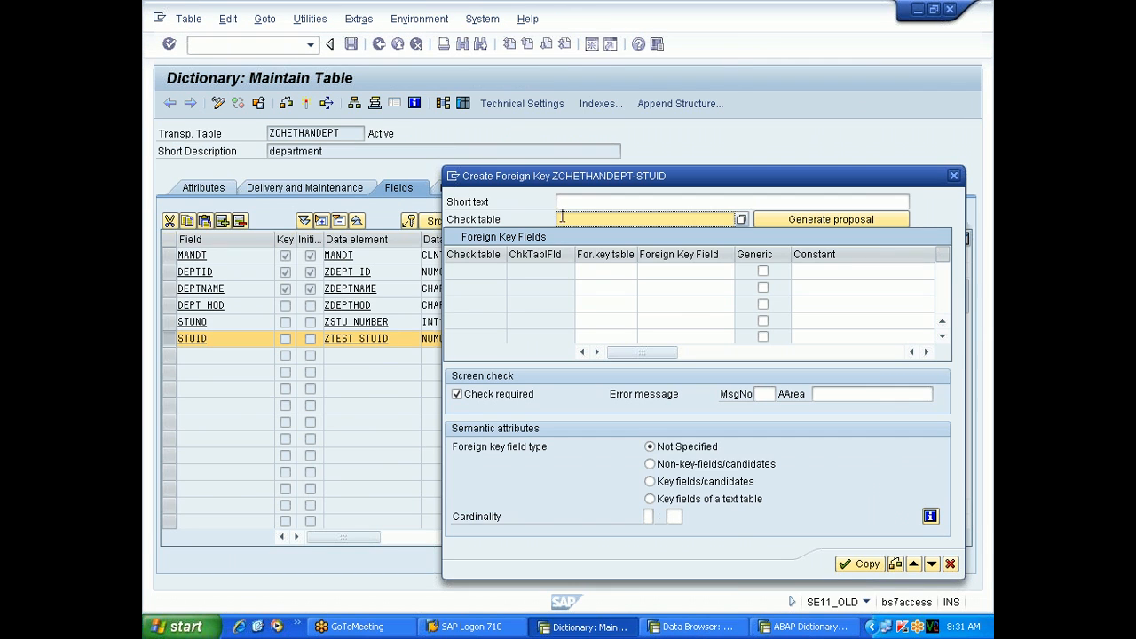
pyautogui.click(577, 218)
pyautogui.write('ZTEST_STUDENT')
pyautogui.click(561, 218)
pyautogui.press('Delete')
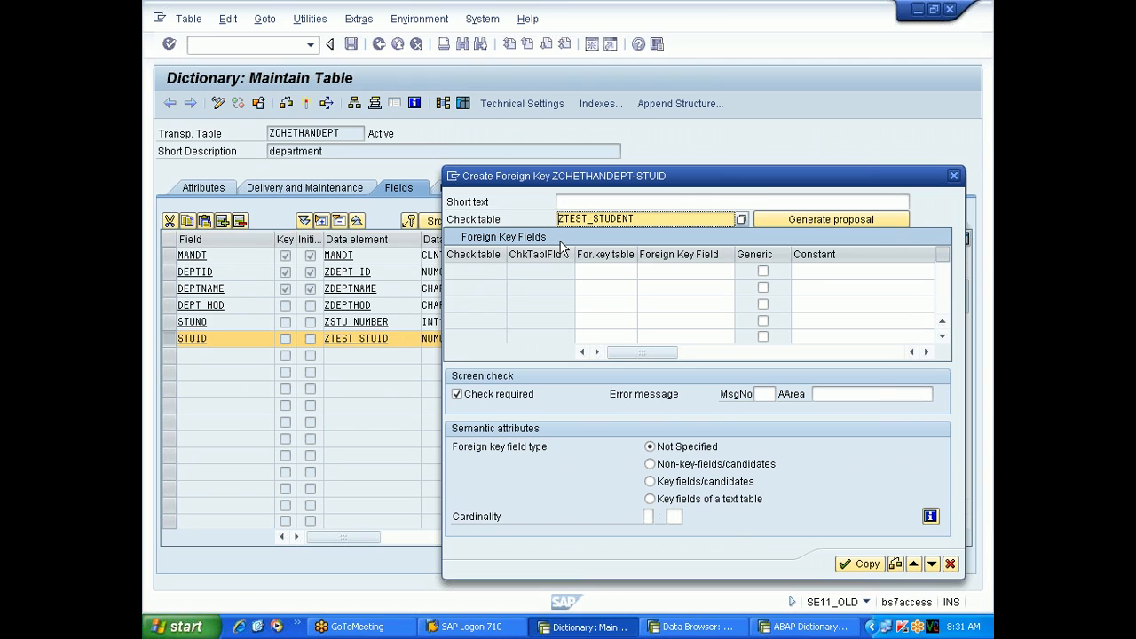
pyautogui.click(790, 219)
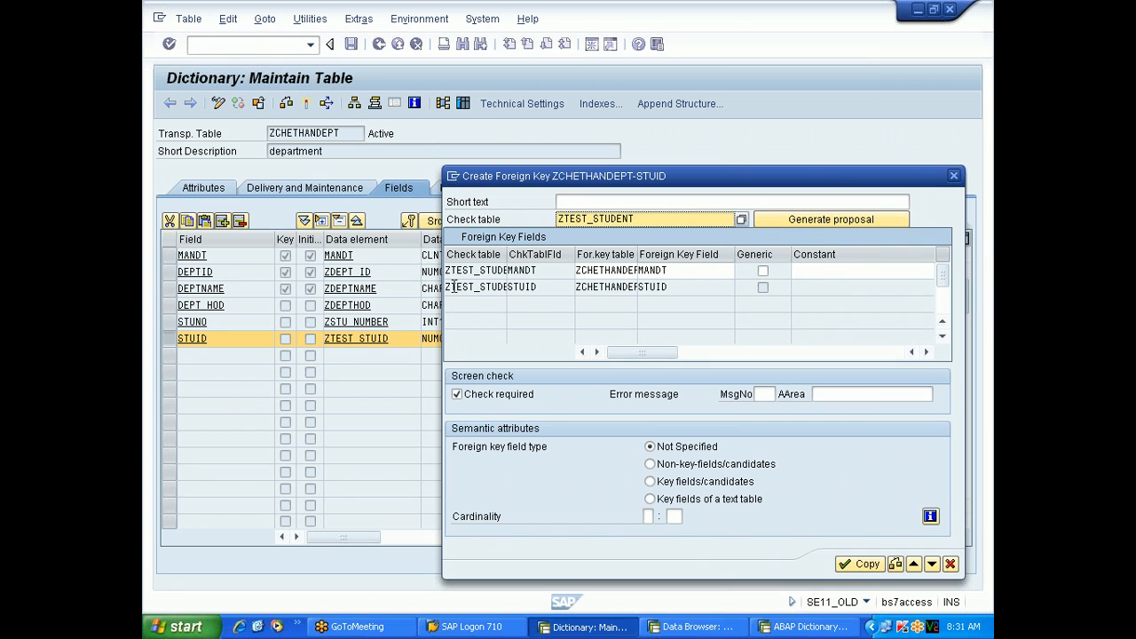
# Review the proposed MANDT and STUID assignments, accept the foreign key, and activate table ZCHETHANDEPT.
pyautogui.click(551, 255)
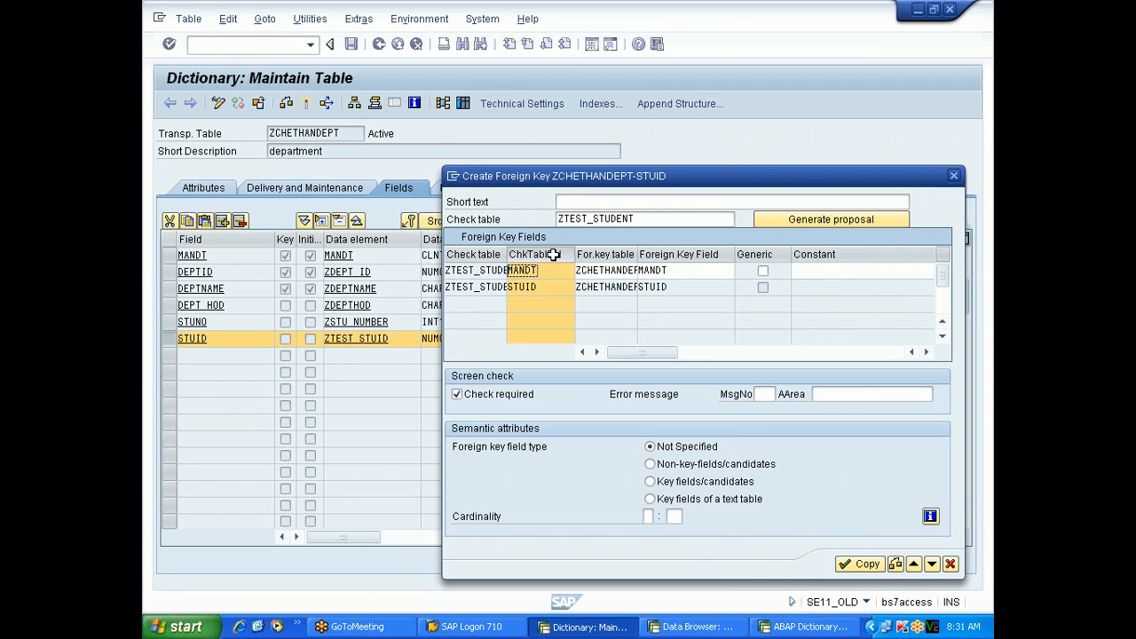
pyautogui.click(460, 270)
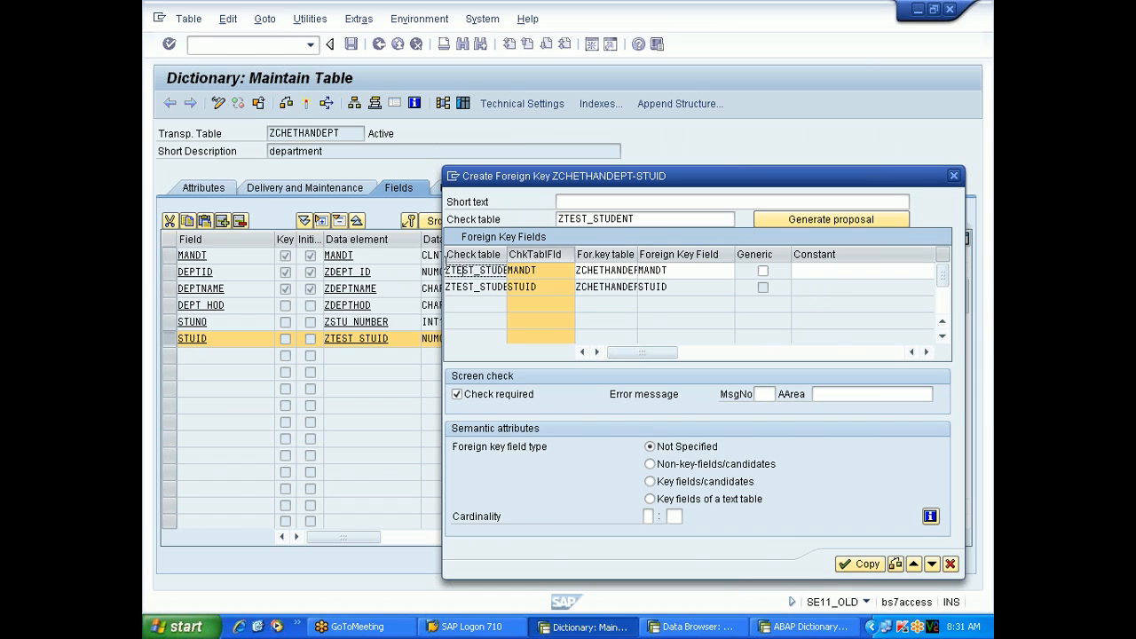
pyautogui.moveTo(461, 265); pyautogui.dragTo(530, 268)
pyautogui.click(548, 289)
pyautogui.moveTo(637, 286); pyautogui.dragTo(567, 290)
pyautogui.moveTo(678, 285); pyautogui.dragTo(629, 293)
pyautogui.click(860, 565)
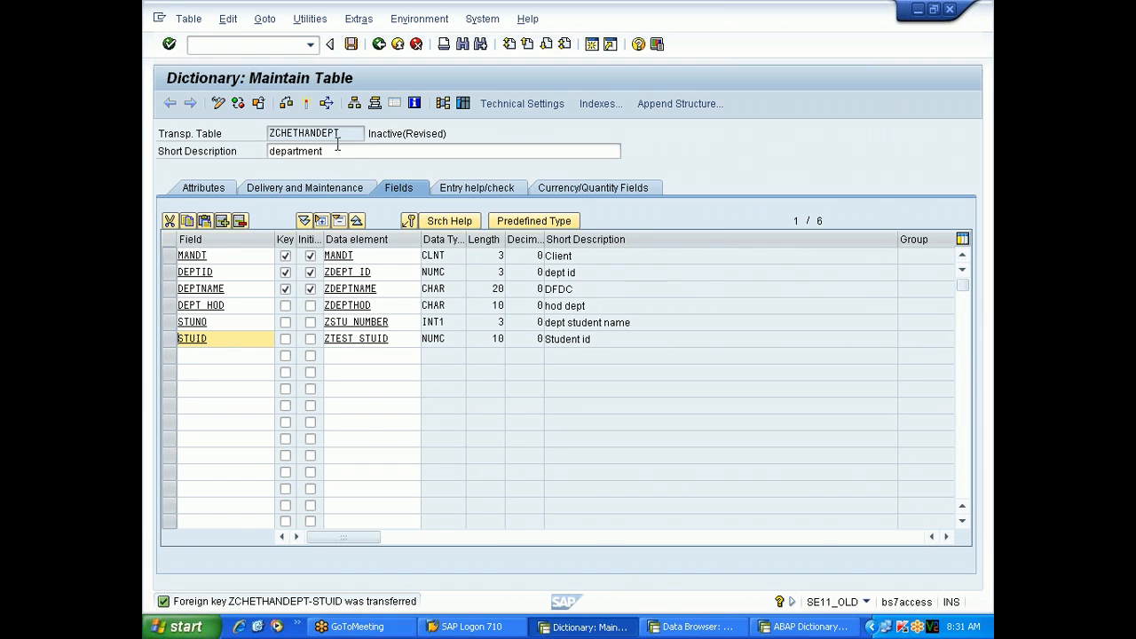
pyautogui.click(307, 104)
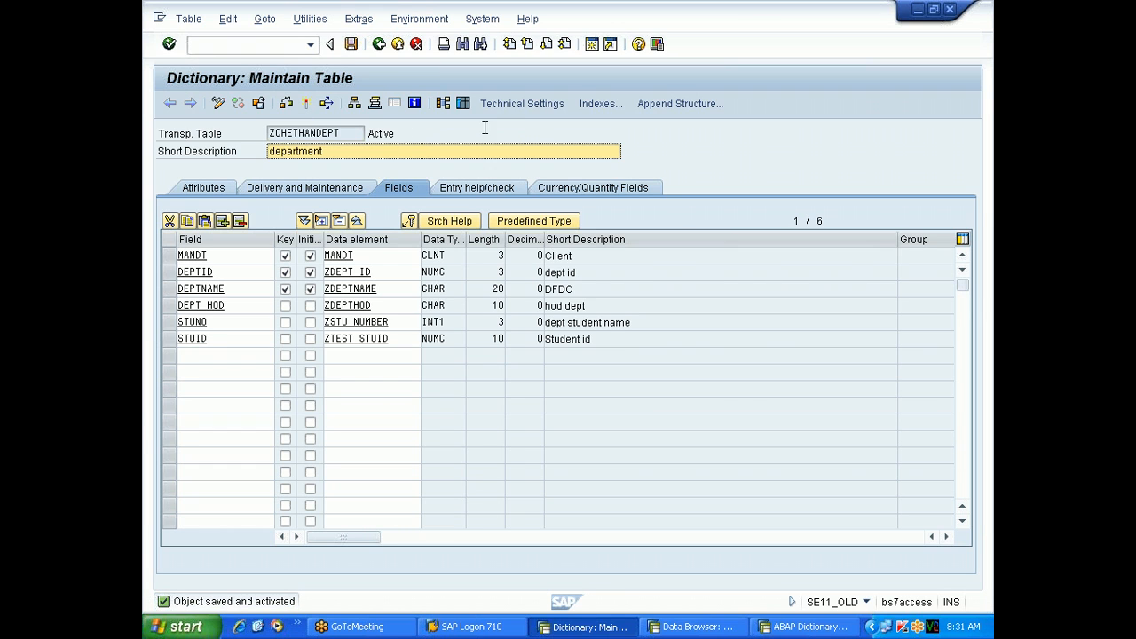
# Display all entries of table ZCHETHANDEPT and examine the STUID value of the CSE department.
pyautogui.click(463, 106)
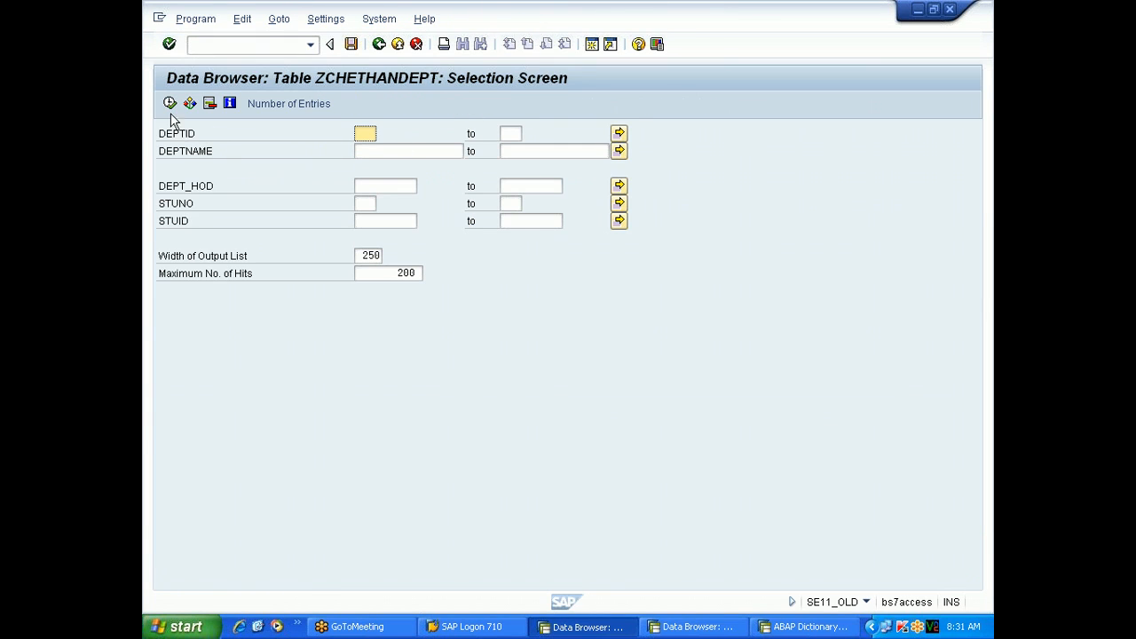
pyautogui.click(169, 103)
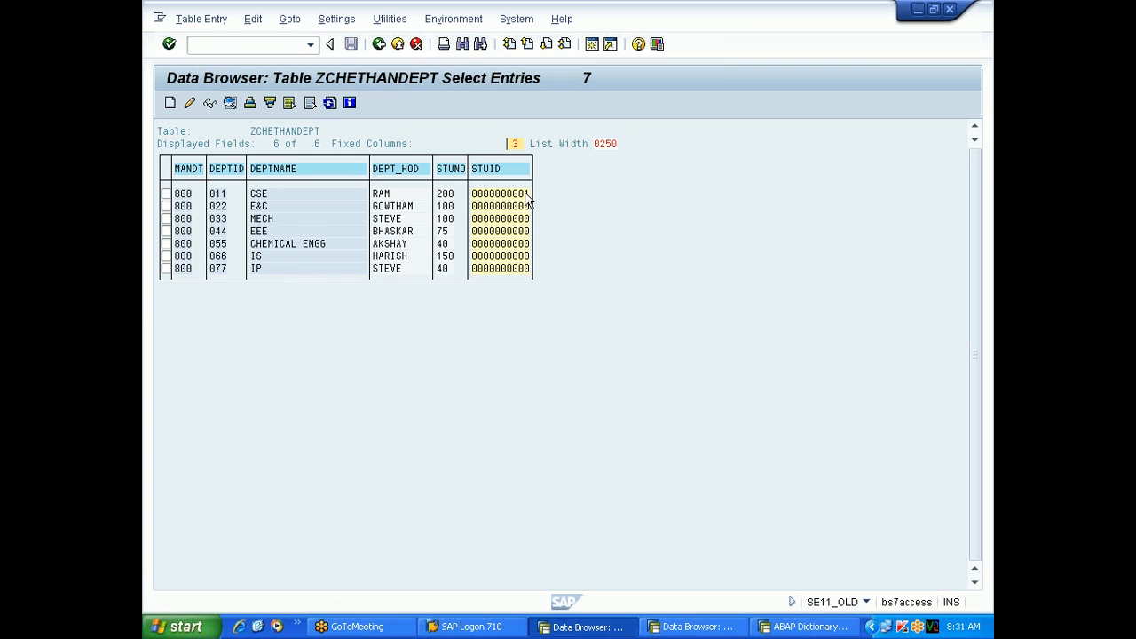
pyautogui.moveTo(472, 203); pyautogui.dragTo(536, 204)
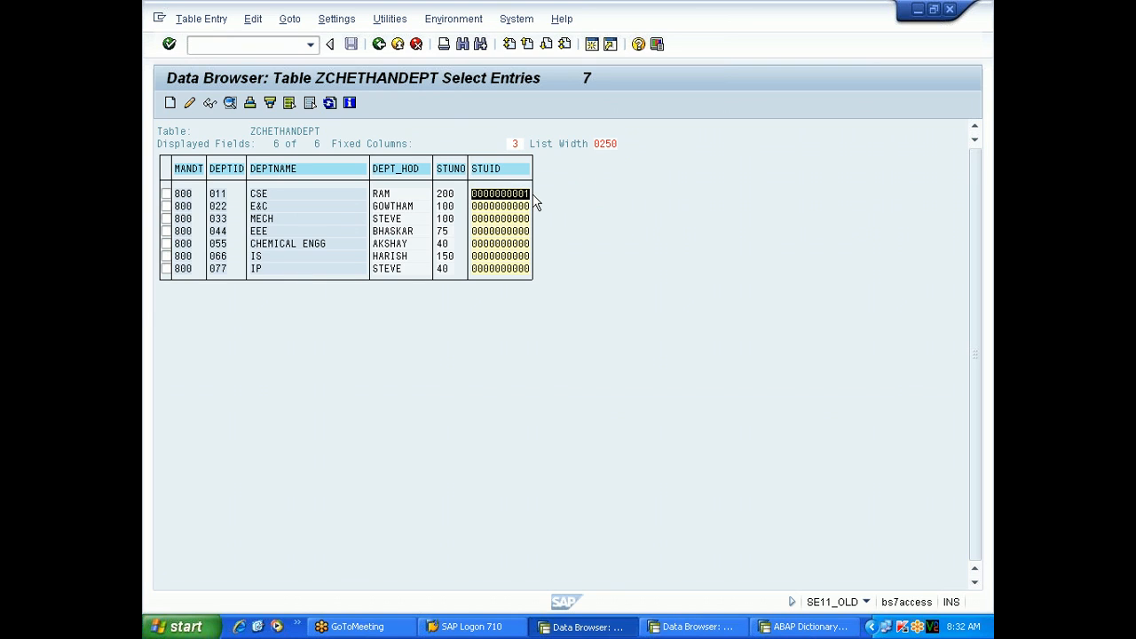
# Open the CSE department entry for changing and try to save it with its existing STUID.
pyautogui.click(166, 194)
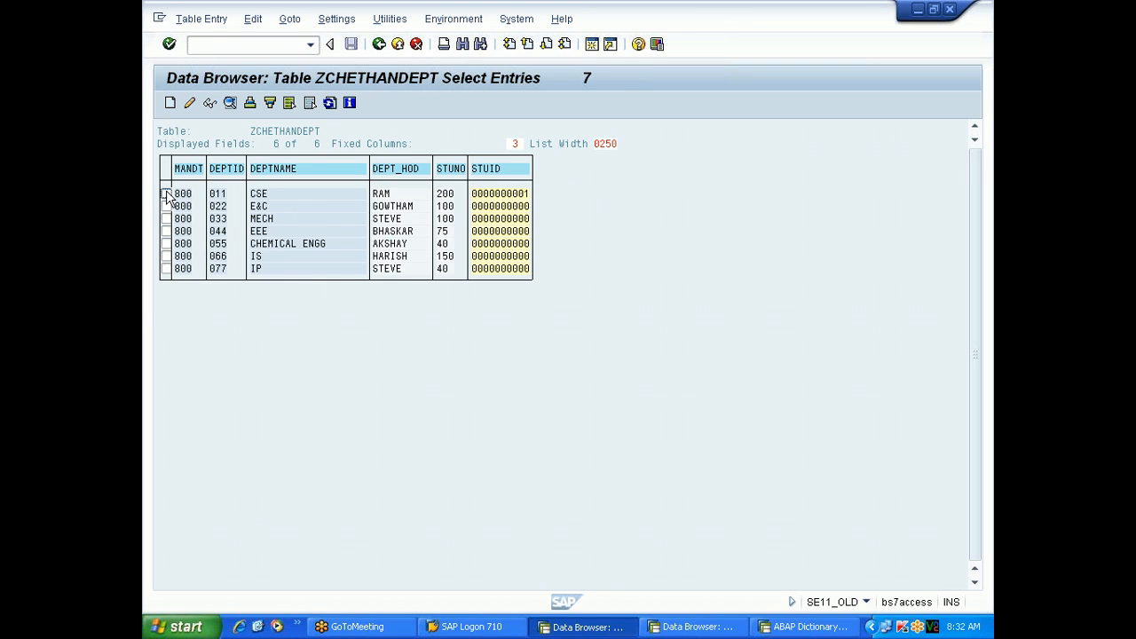
pyautogui.click(189, 103)
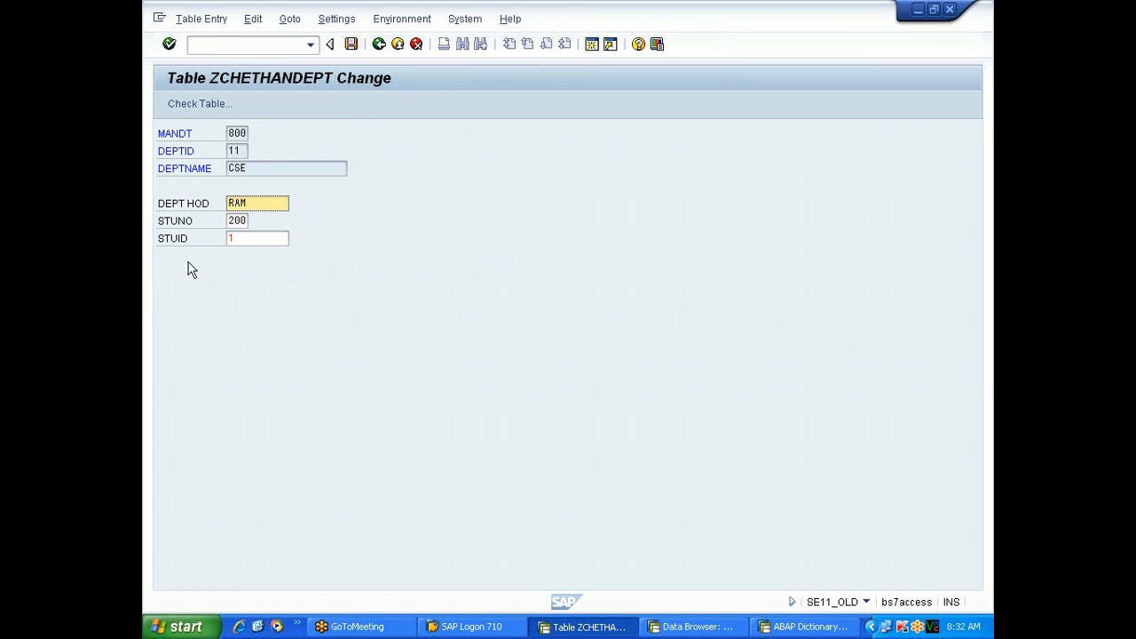
pyautogui.click(238, 240)
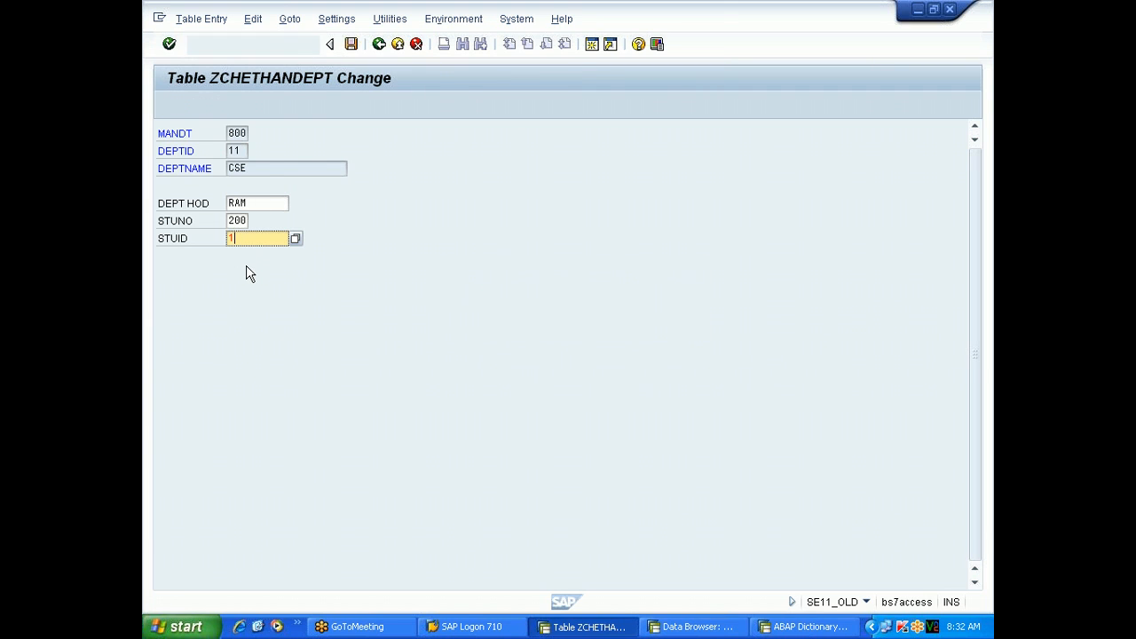
pyautogui.hotkey('alt', 'Tab')
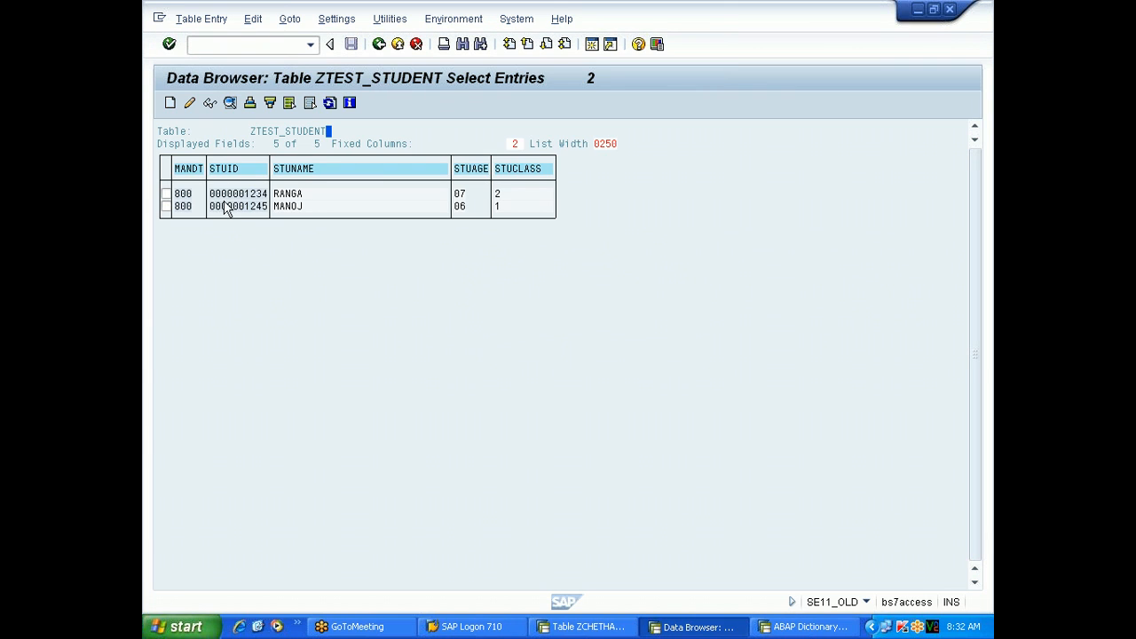
pyautogui.hotkey('alt', 'Tab')
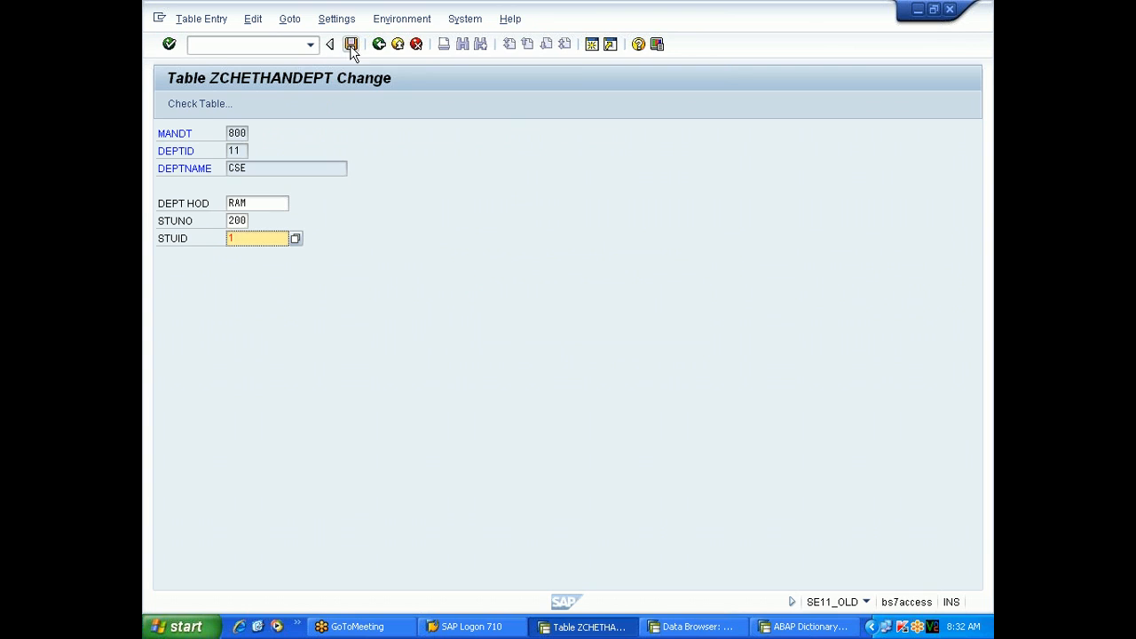
pyautogui.click(351, 44)
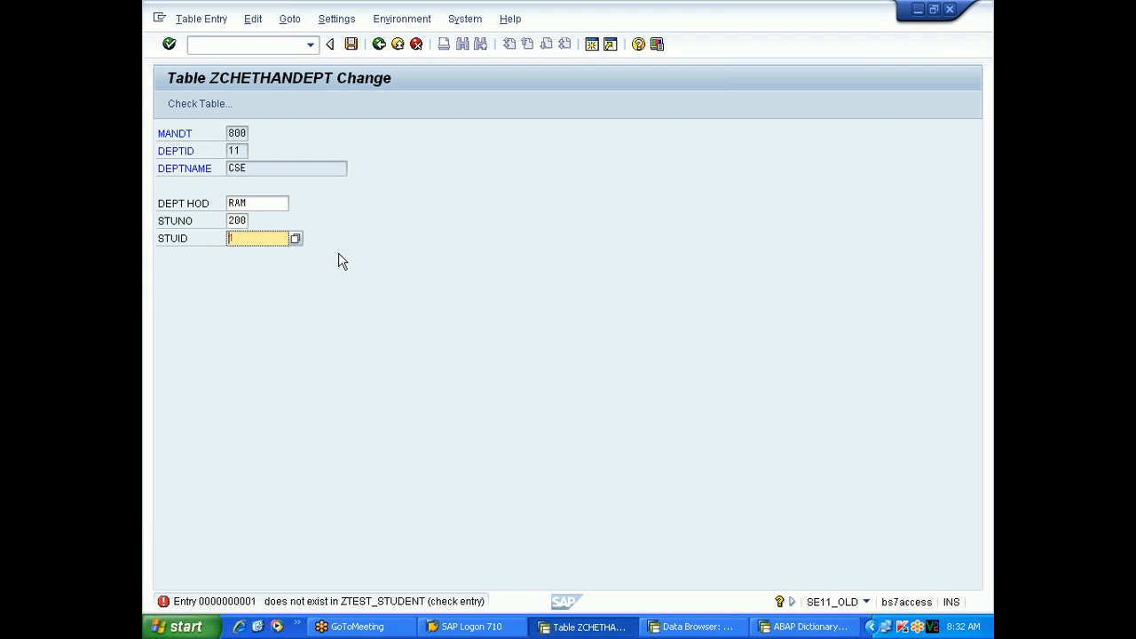
# Replace the CSE entry's STUID with the first student's ID copied from ZTEST_STUDENT, save it, and return to the entry list.
pyautogui.hotkey('alt', 'Tab')
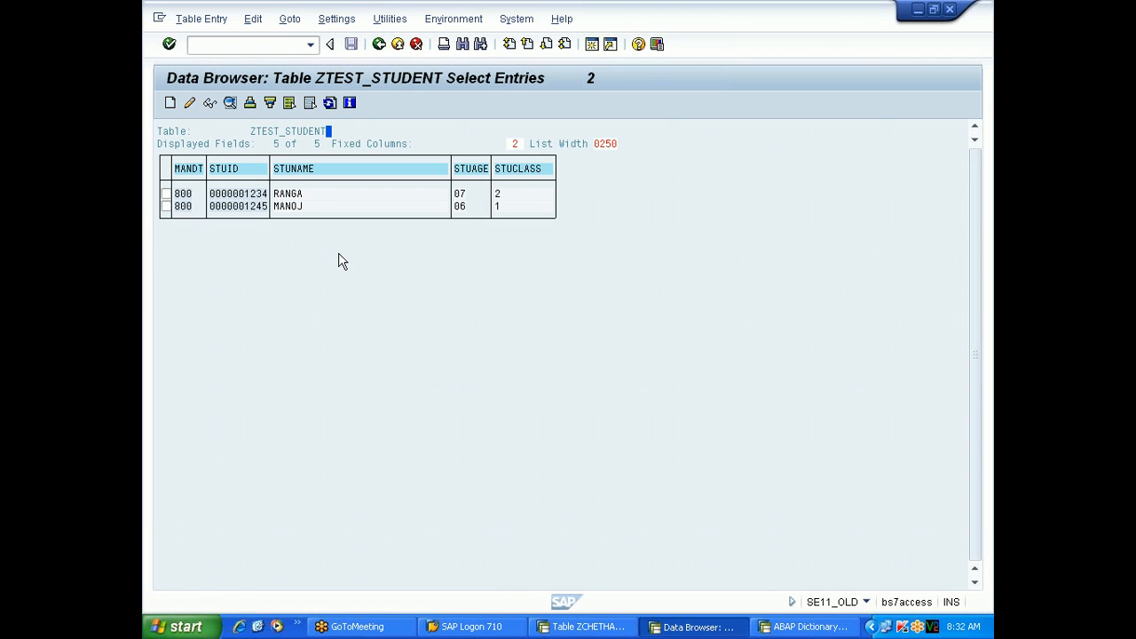
pyautogui.hotkey('alt', 'Tab')
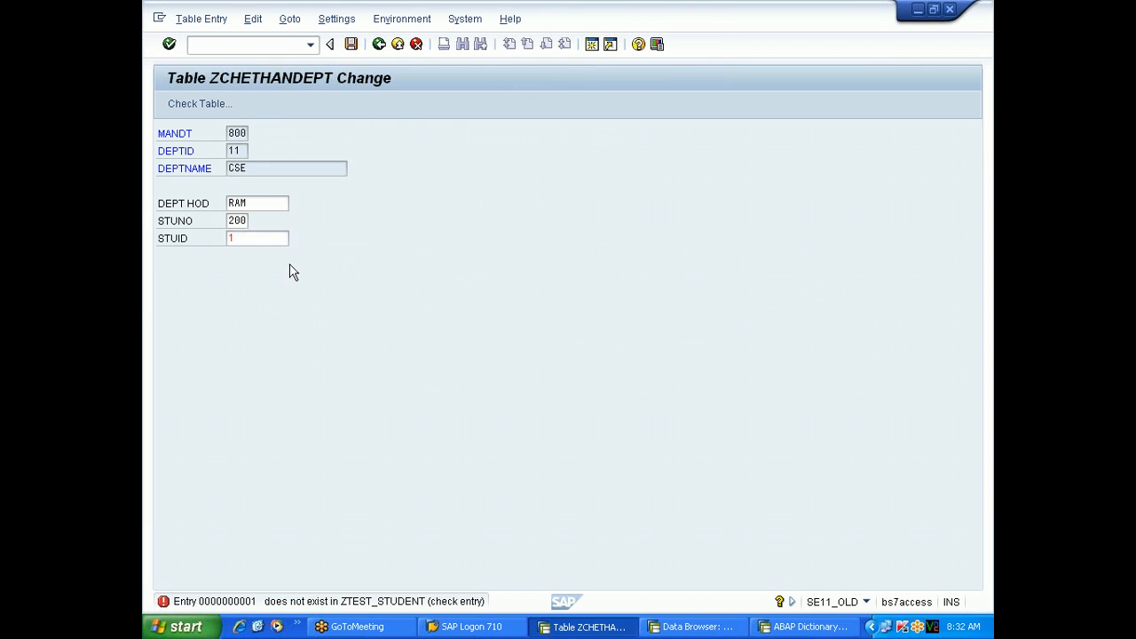
pyautogui.click(249, 240)
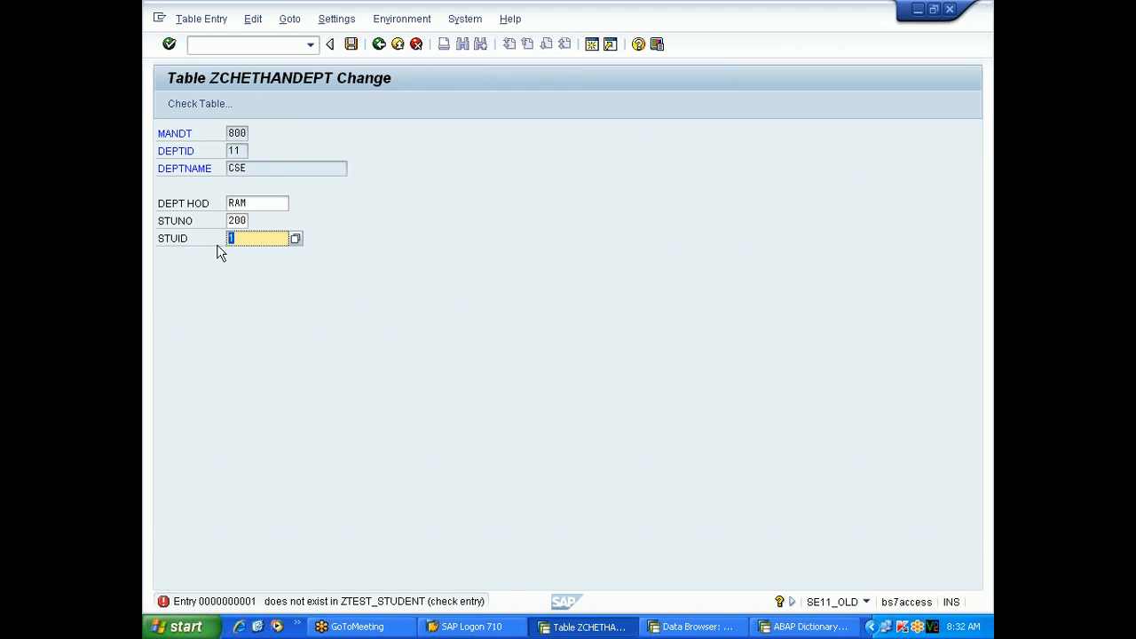
pyautogui.hotkey('alt', 'Tab')
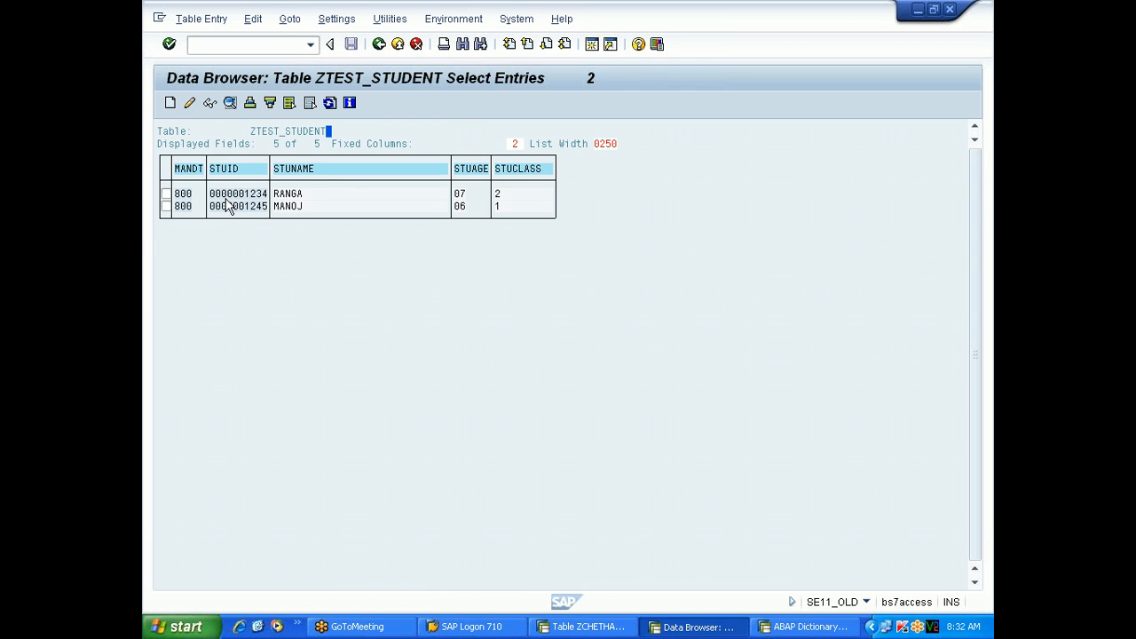
pyautogui.moveTo(211, 195); pyautogui.dragTo(266, 195)
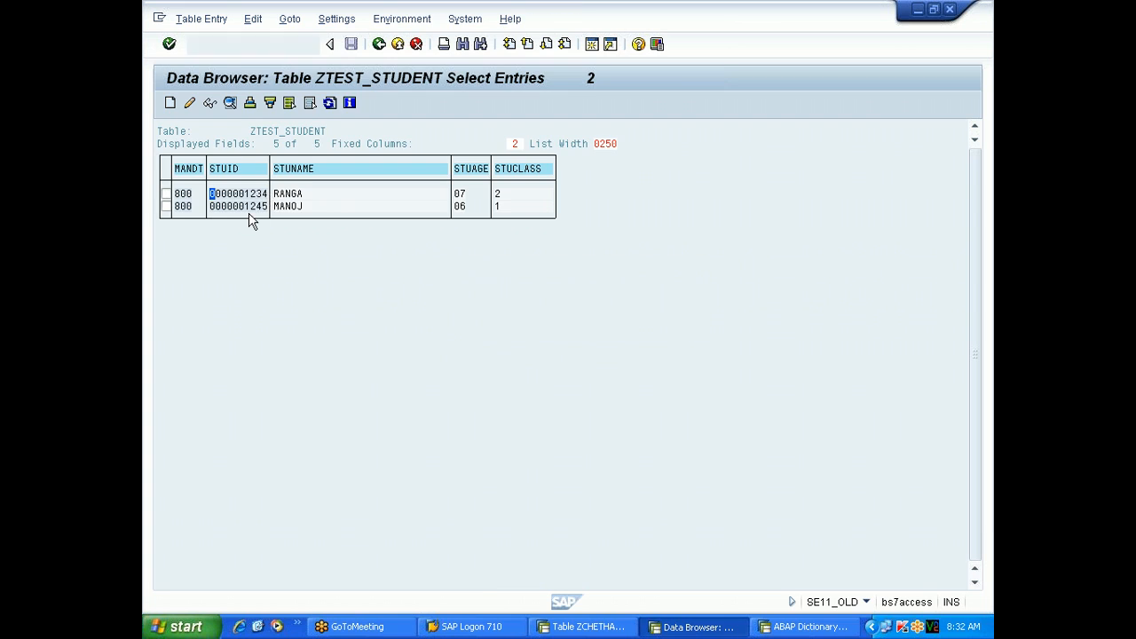
pyautogui.hotkey('alt', 'Tab')
pyautogui.hotkey('ctrl', 'v')
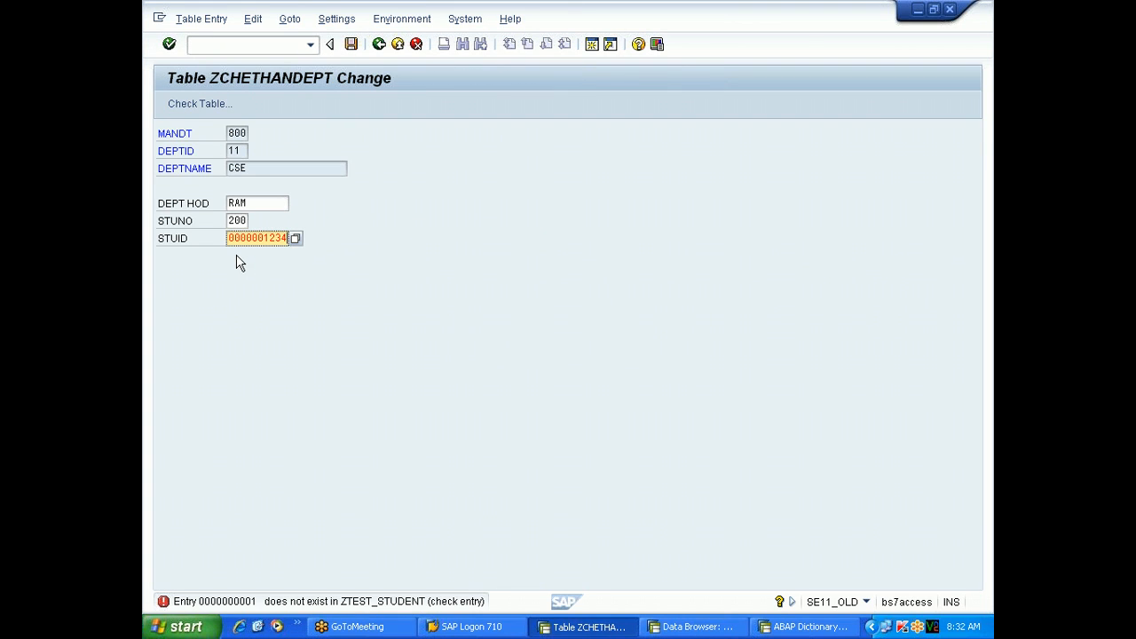
pyautogui.click(352, 45)
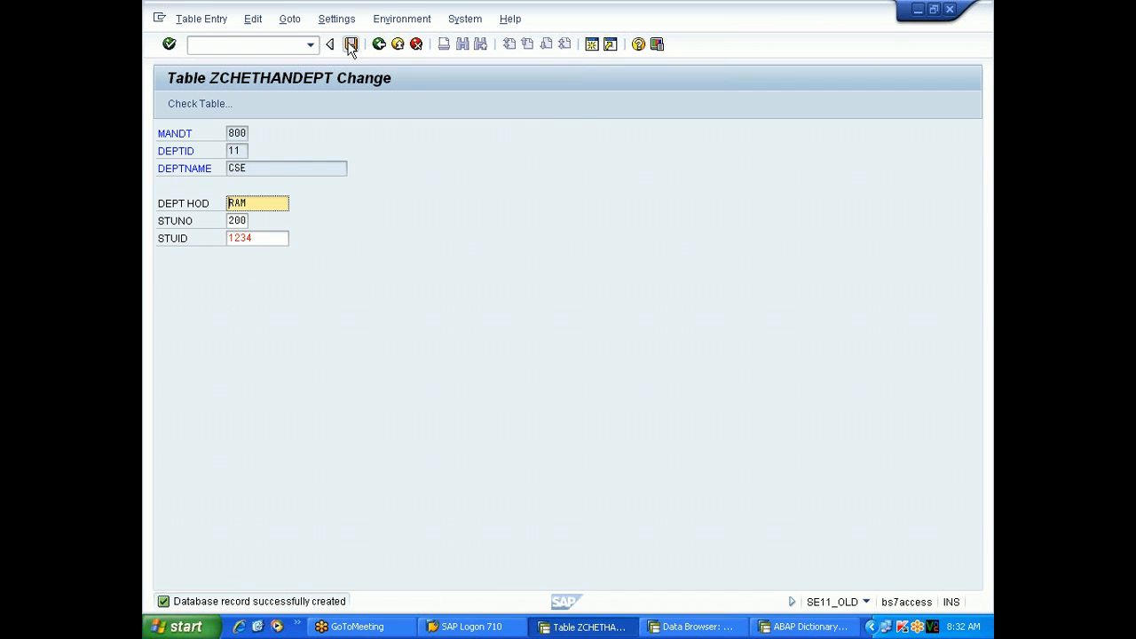
pyautogui.click(380, 44)
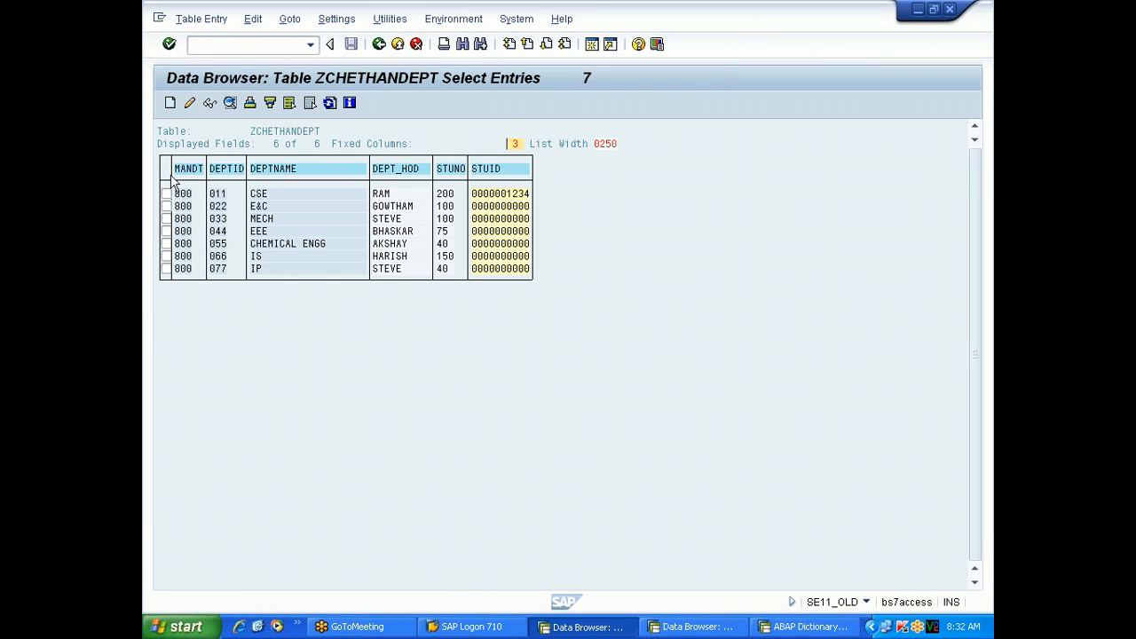
# Open the E&C department entry for changing and try to save it with a STUID that is missing from ZTEST_STUDENT.
pyautogui.click(166, 206)
pyautogui.click(189, 103)
pyautogui.click(254, 237)
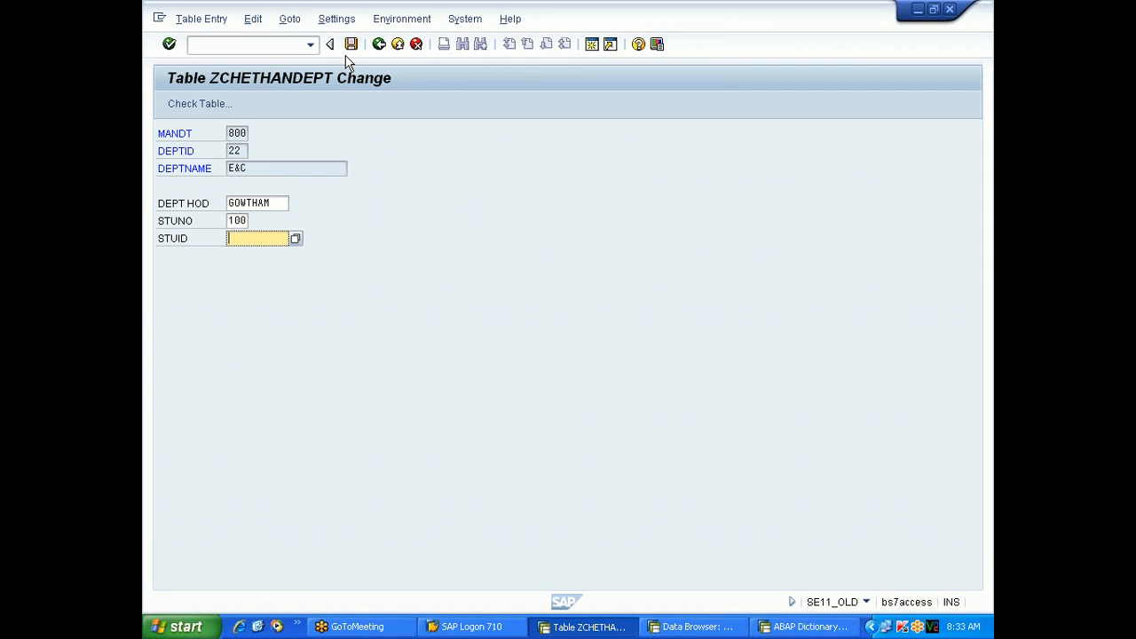
pyautogui.write('00000')
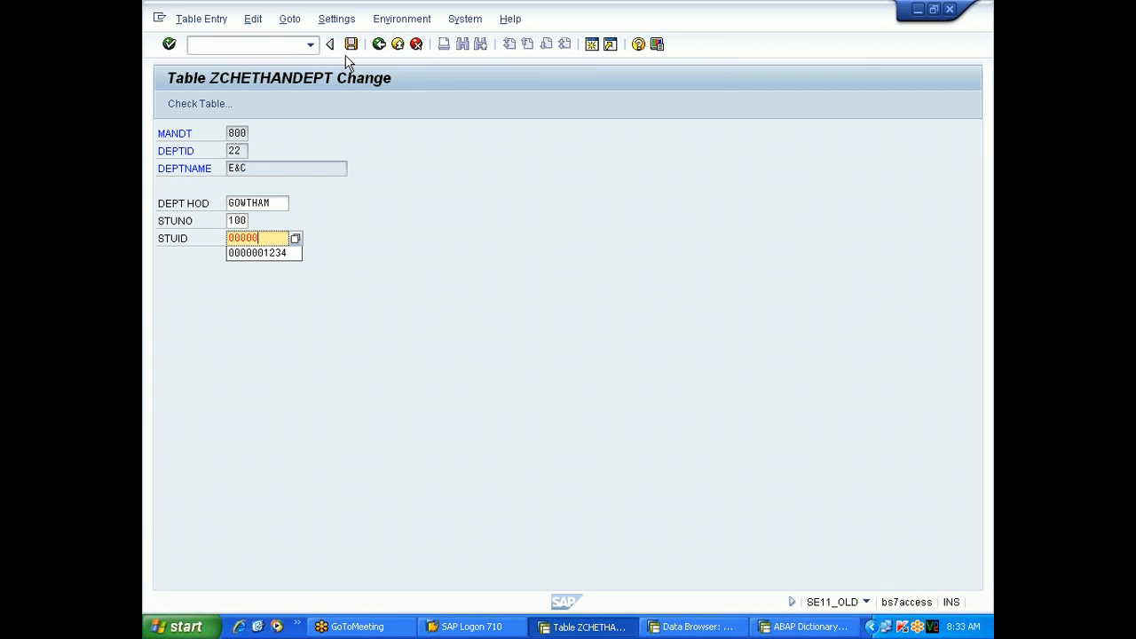
pyautogui.write('000000003')
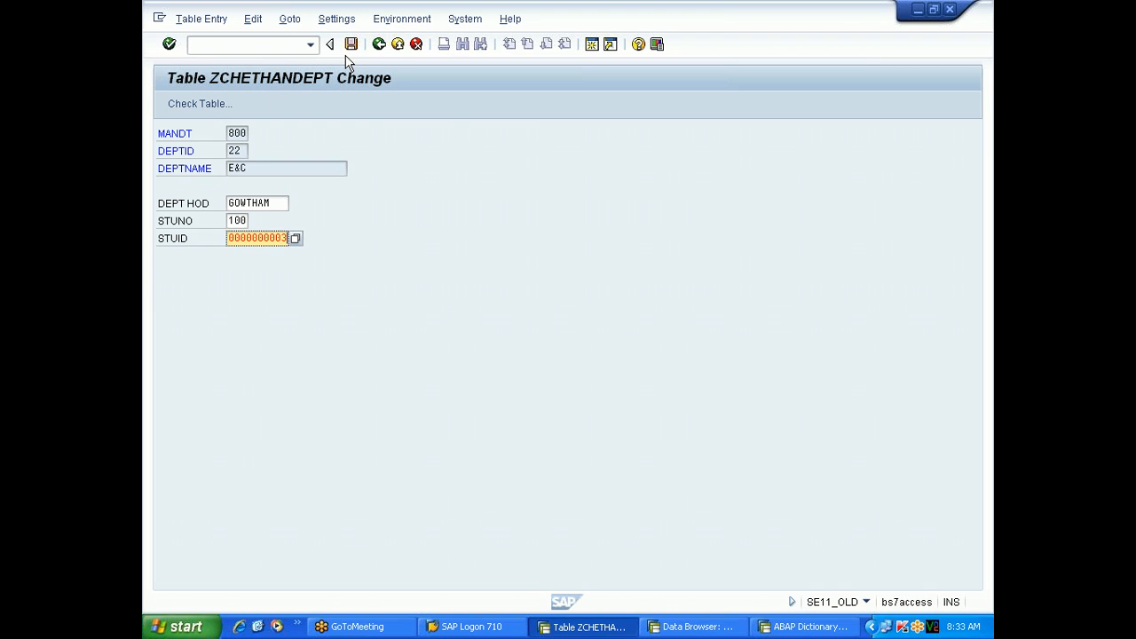
pyautogui.click(352, 45)
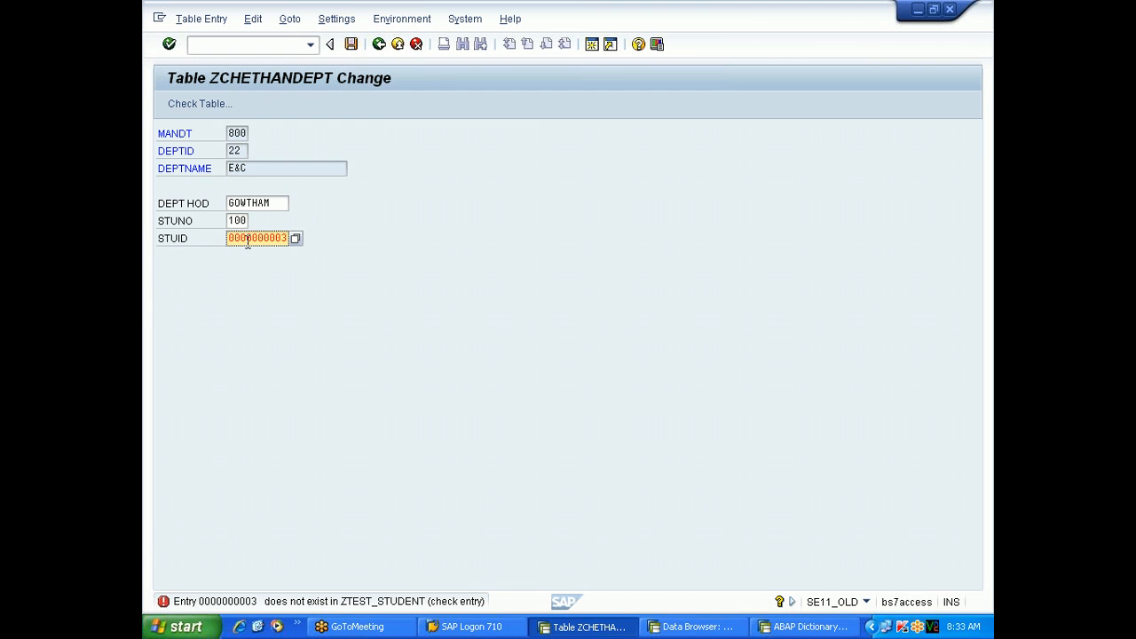
# Compare the STUID entered for the E&C department with the student IDs listed in ZTEST_STUDENT.
pyautogui.hotkey('alt', 'Tab')
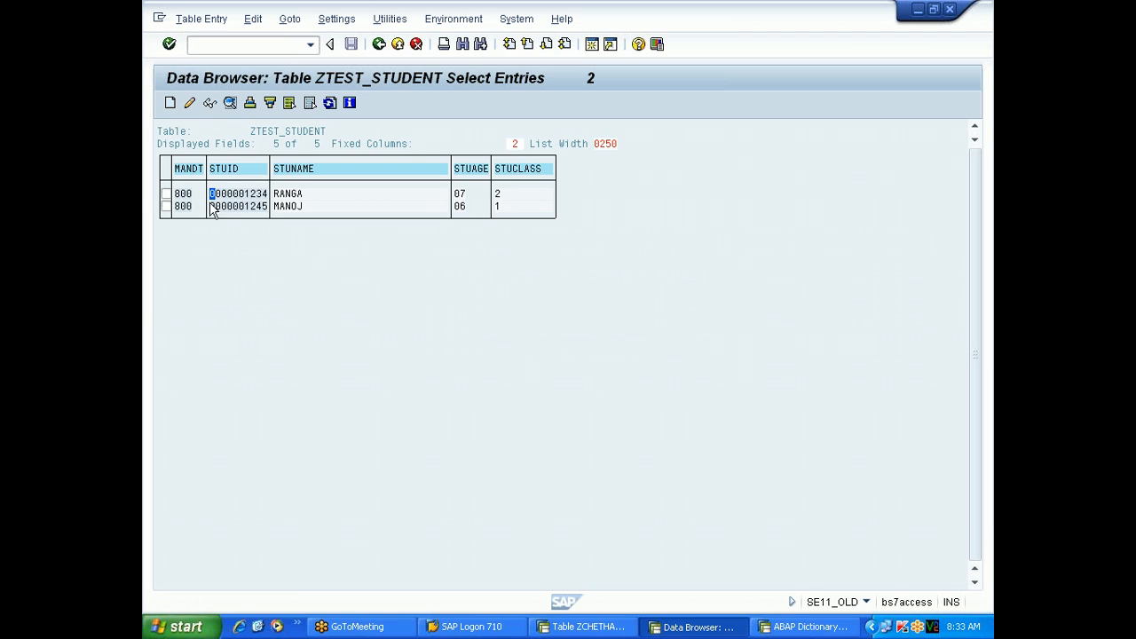
pyautogui.hotkey('alt', 'Tab')
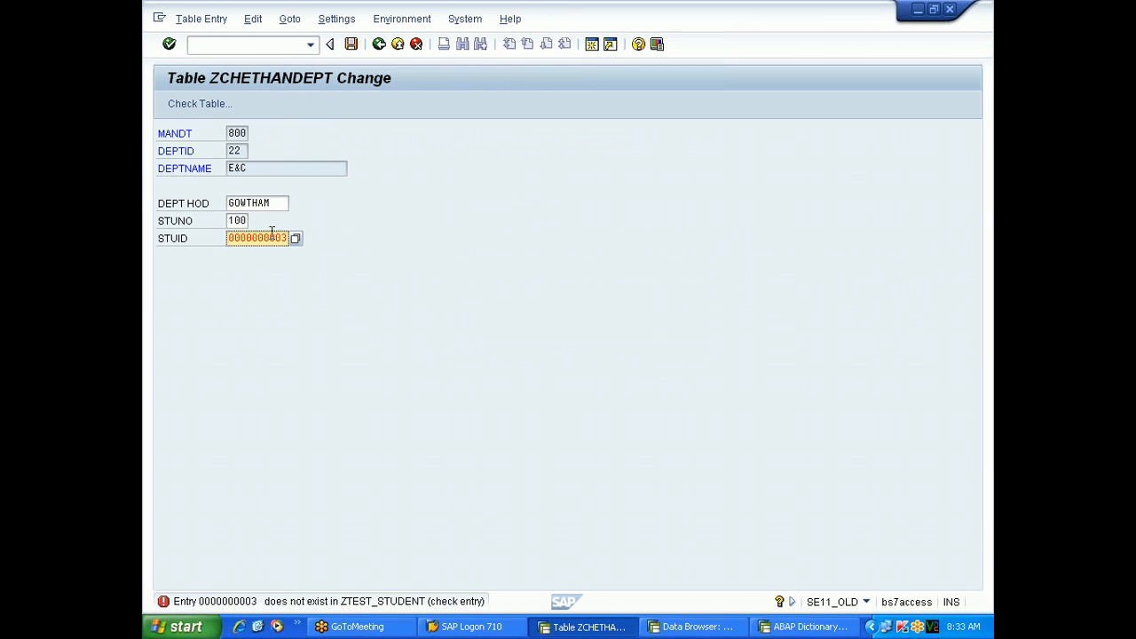
pyautogui.hotkey('alt', 'Tab')
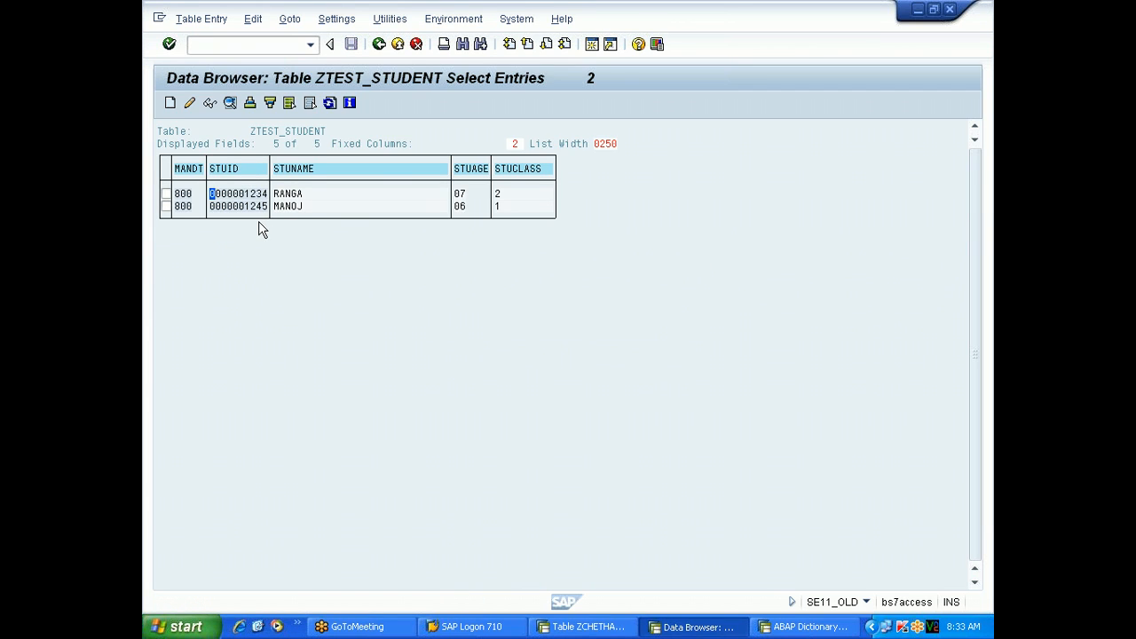
pyautogui.hotkey('alt', 'Tab')
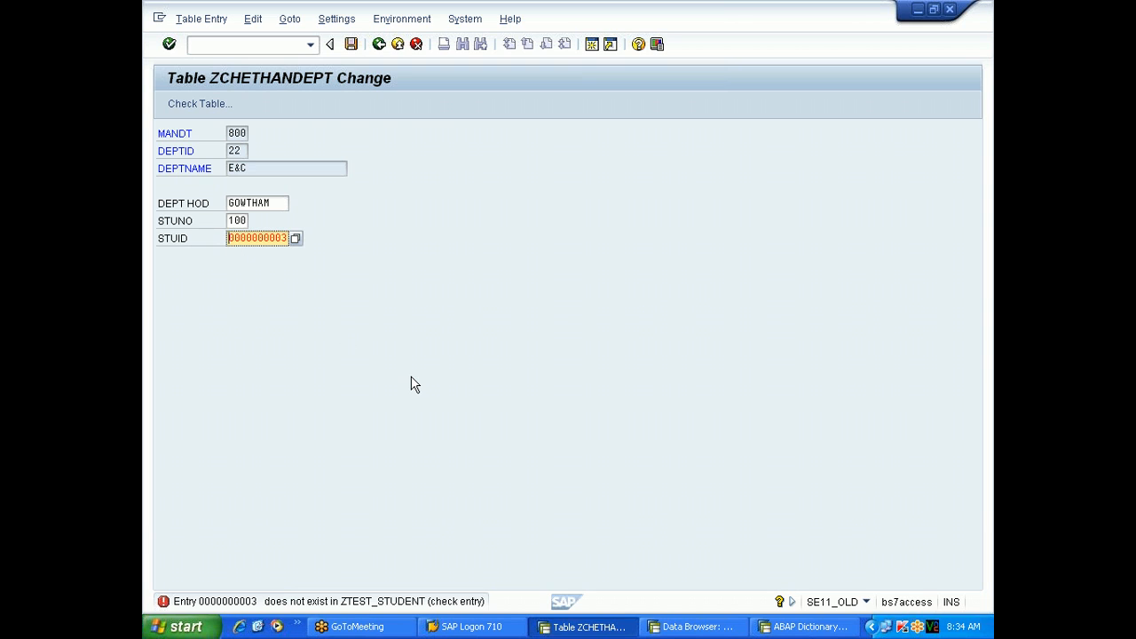
# Discard the unsaved change to the E&C department entry and return to the field definitions of table ZCHETHANDEPT.
pyautogui.click(701, 627)
pyautogui.click(586, 627)
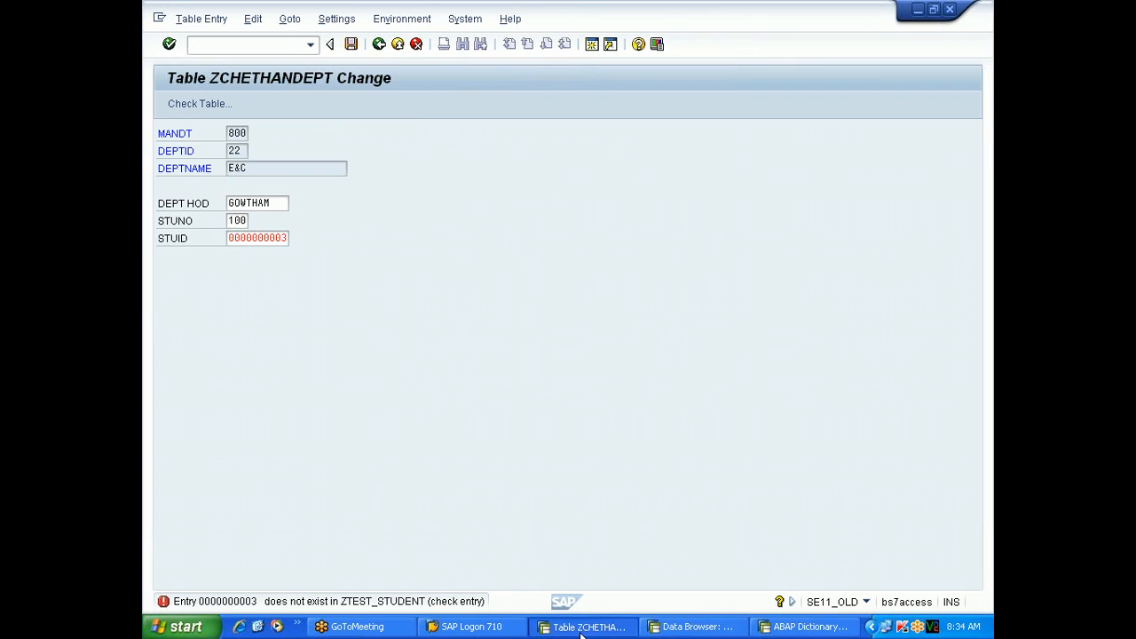
pyautogui.click(810, 627)
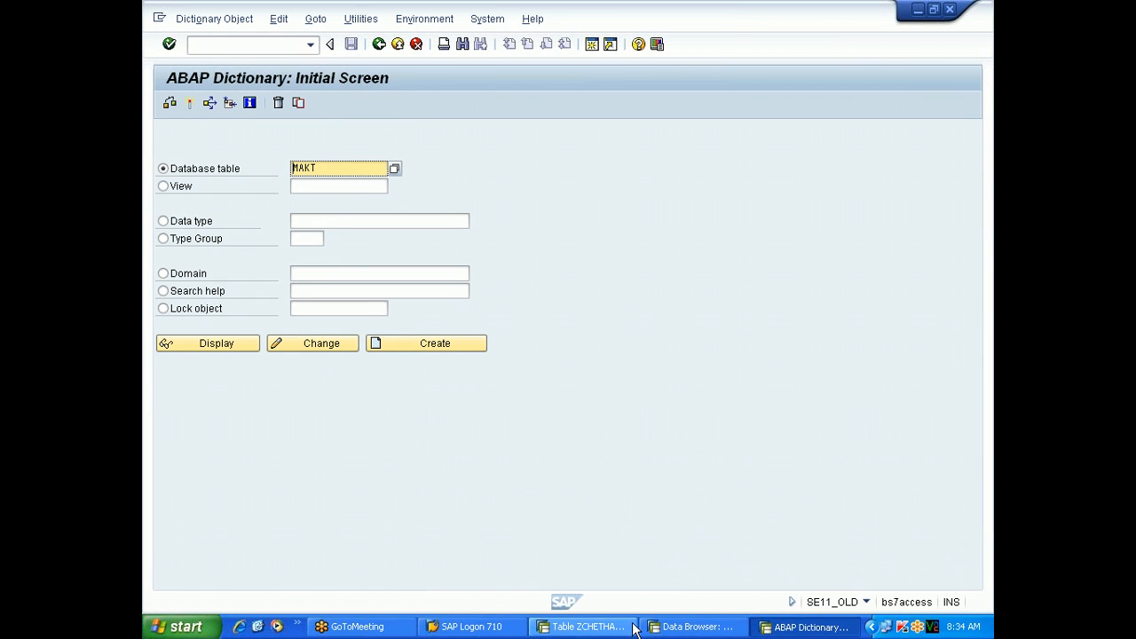
pyautogui.click(571, 630)
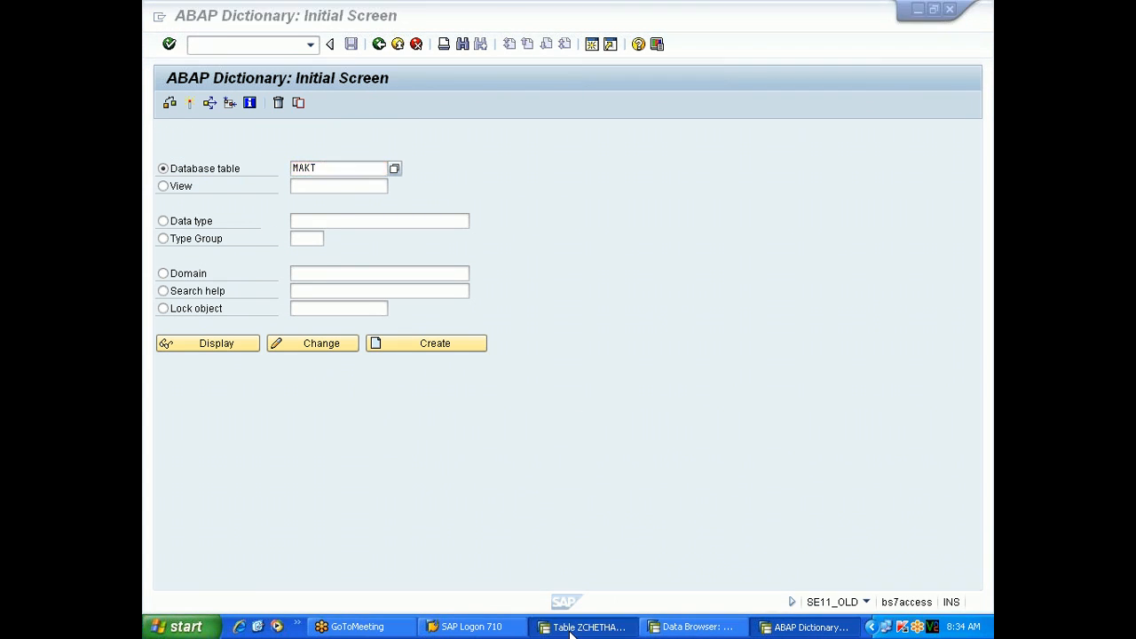
pyautogui.click(379, 47)
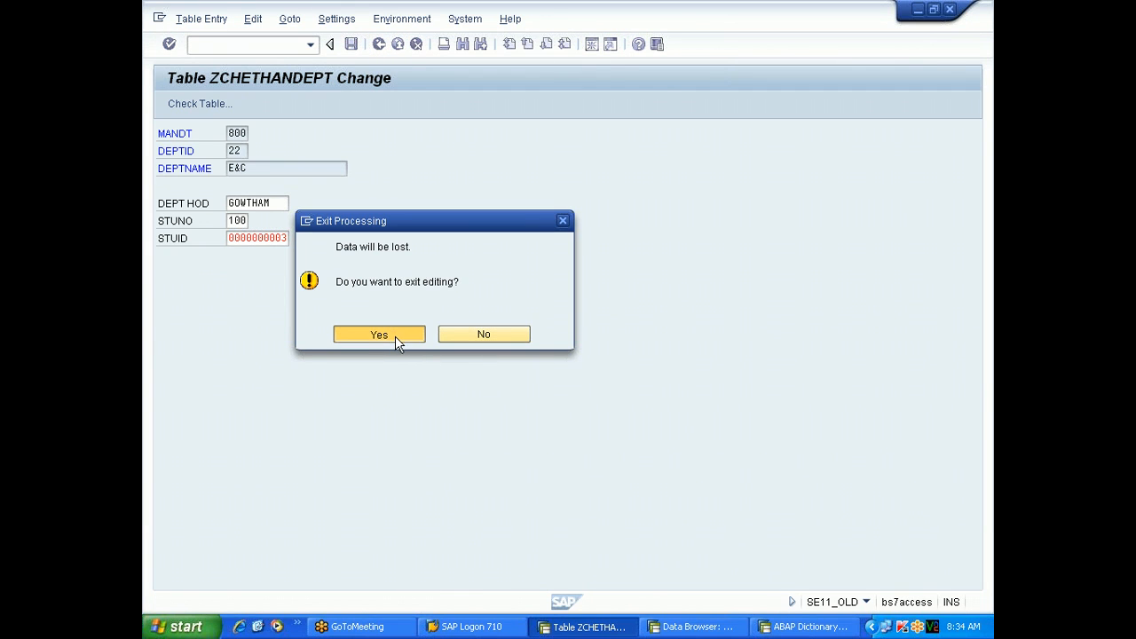
pyautogui.click(395, 336)
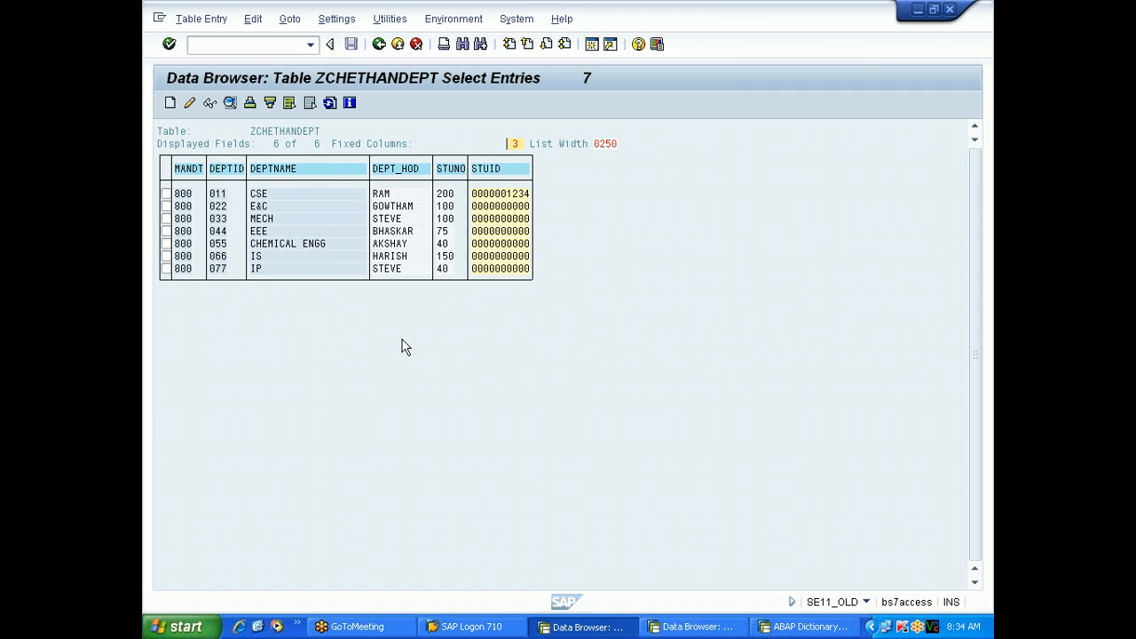
pyautogui.click(379, 43)
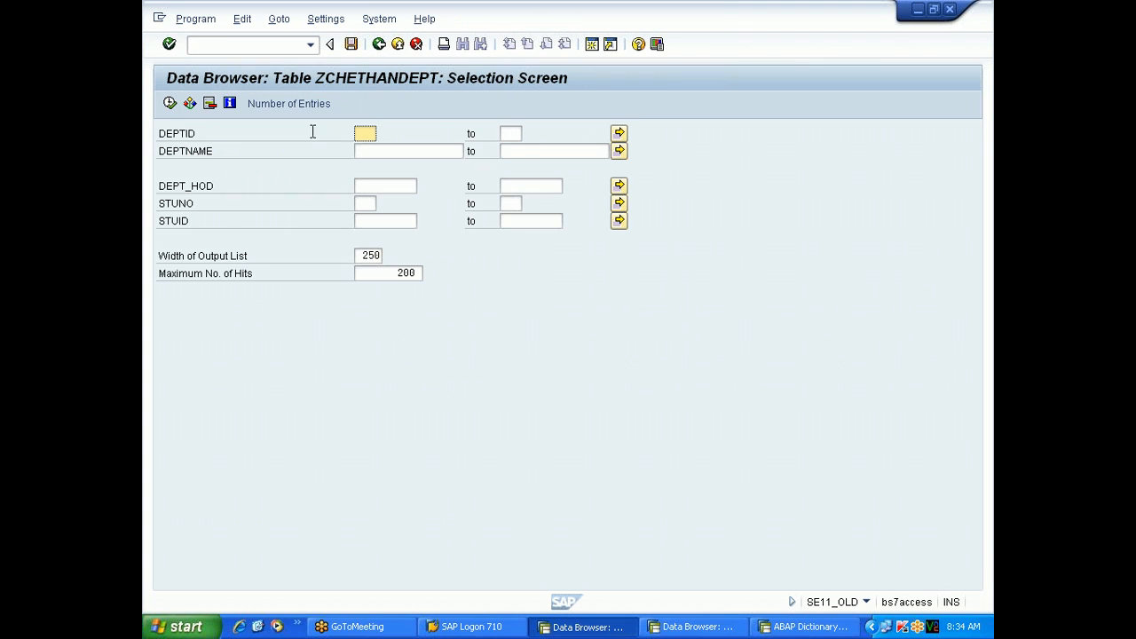
pyautogui.click(379, 44)
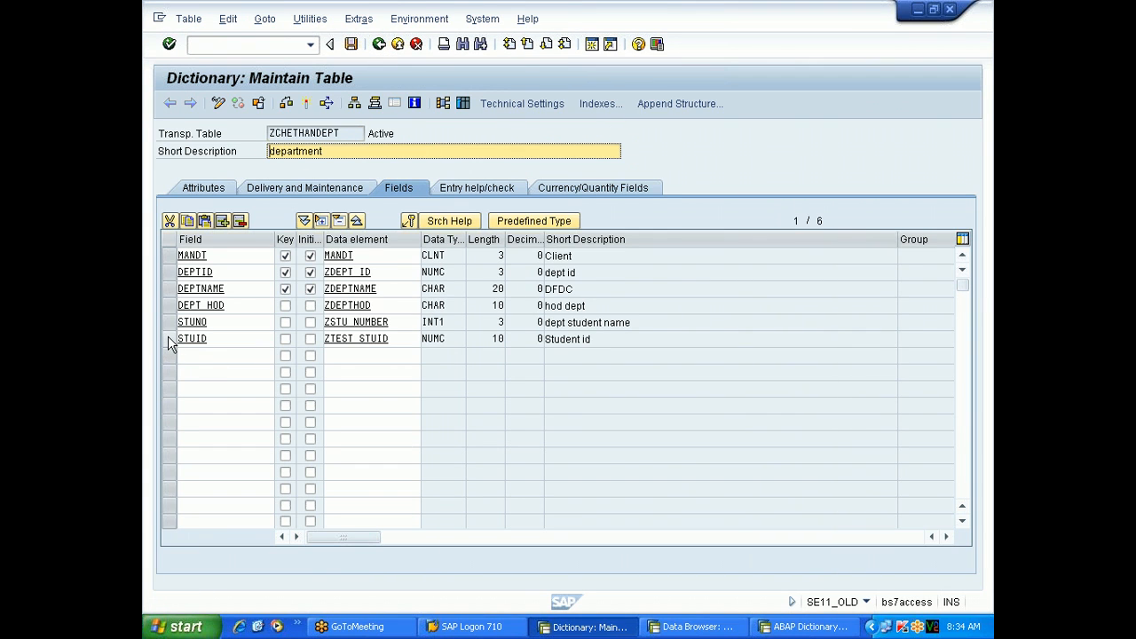
# Close the spare ABAP Dictionary session holding MAKT and return from the ZTEST_STUDENT entries to that table's field definitions.
pyautogui.click(168, 340)
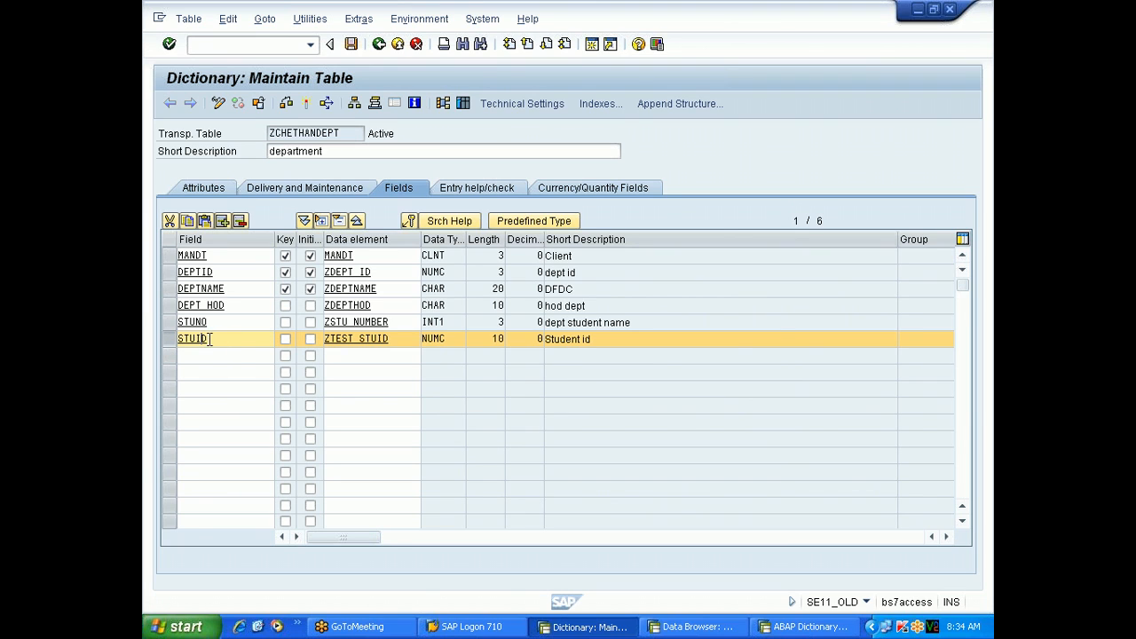
pyautogui.hotkey('alt', 'Tab')
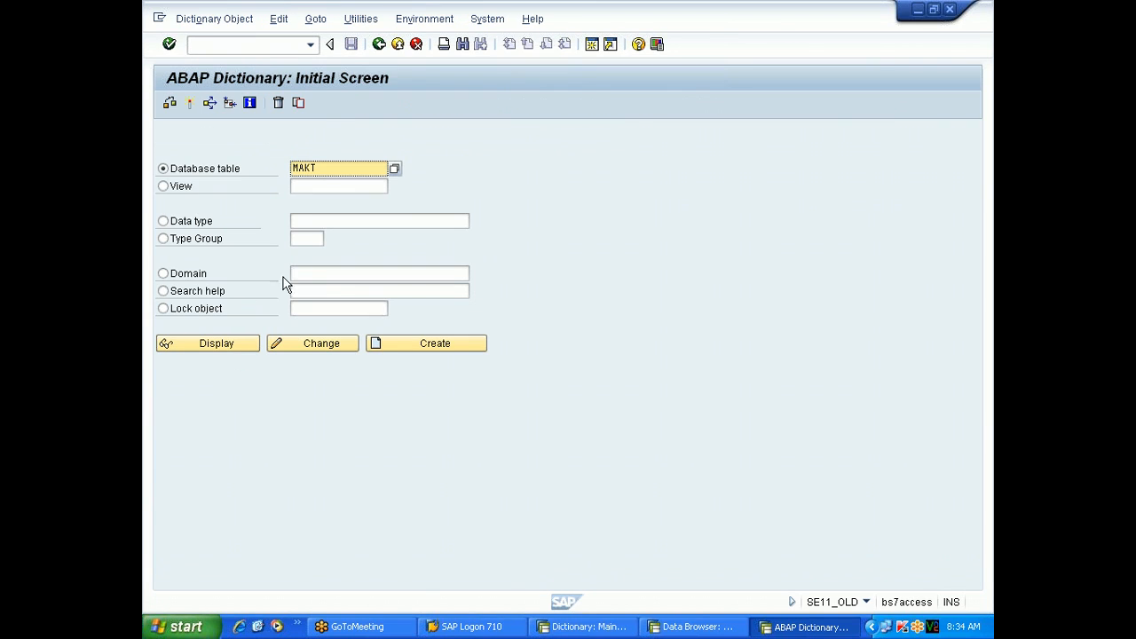
pyautogui.click(398, 46)
pyautogui.click(399, 45)
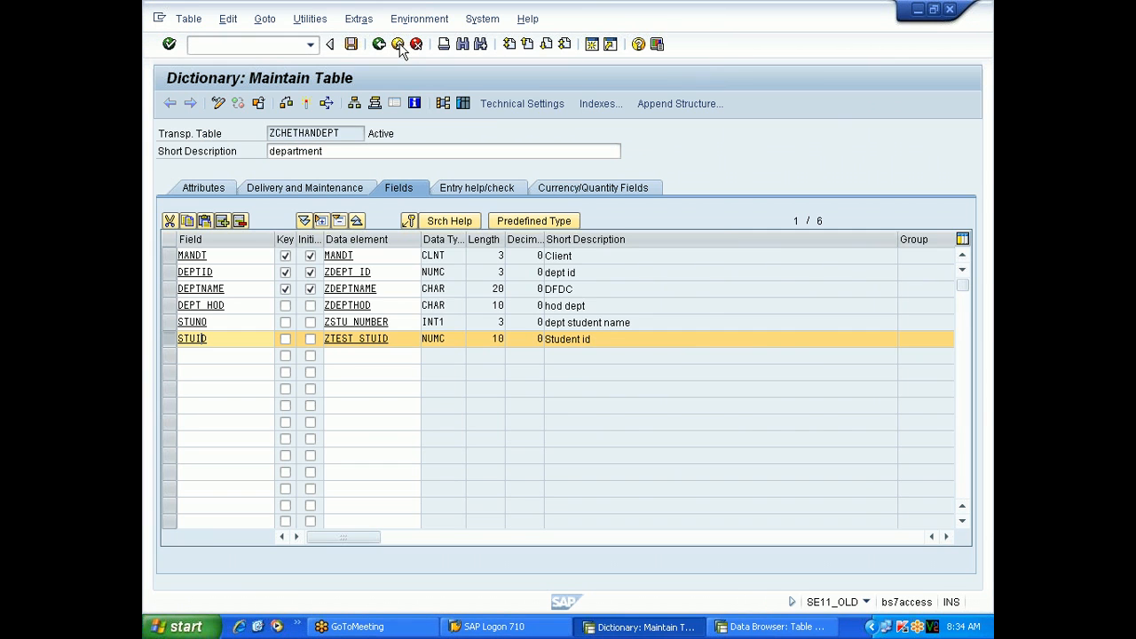
pyautogui.hotkey('alt', 'Tab')
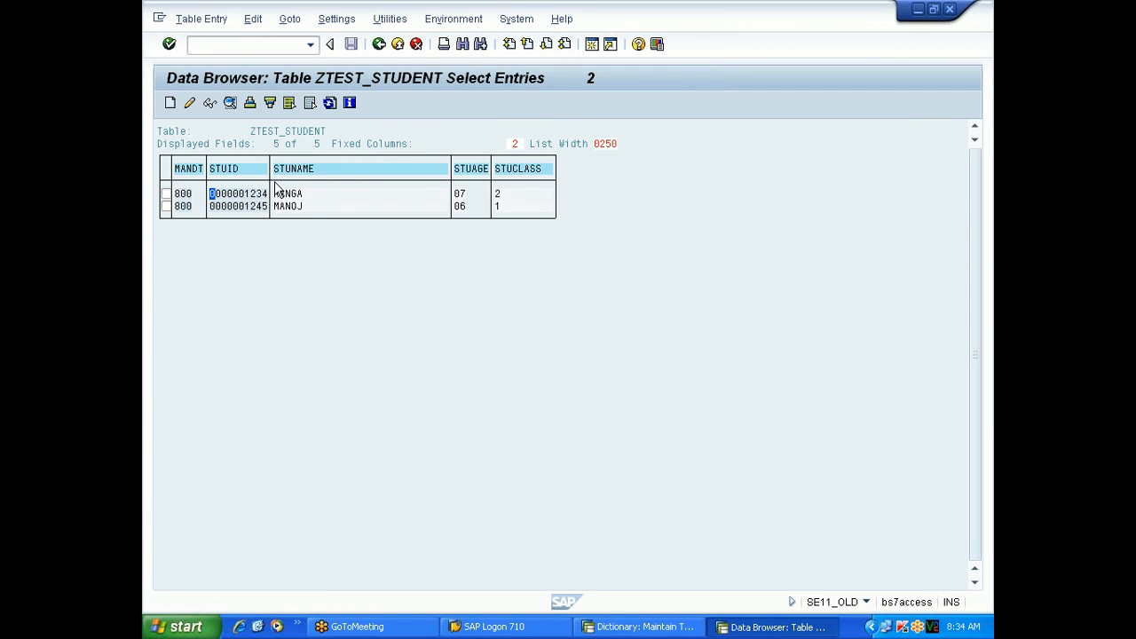
pyautogui.click(379, 45)
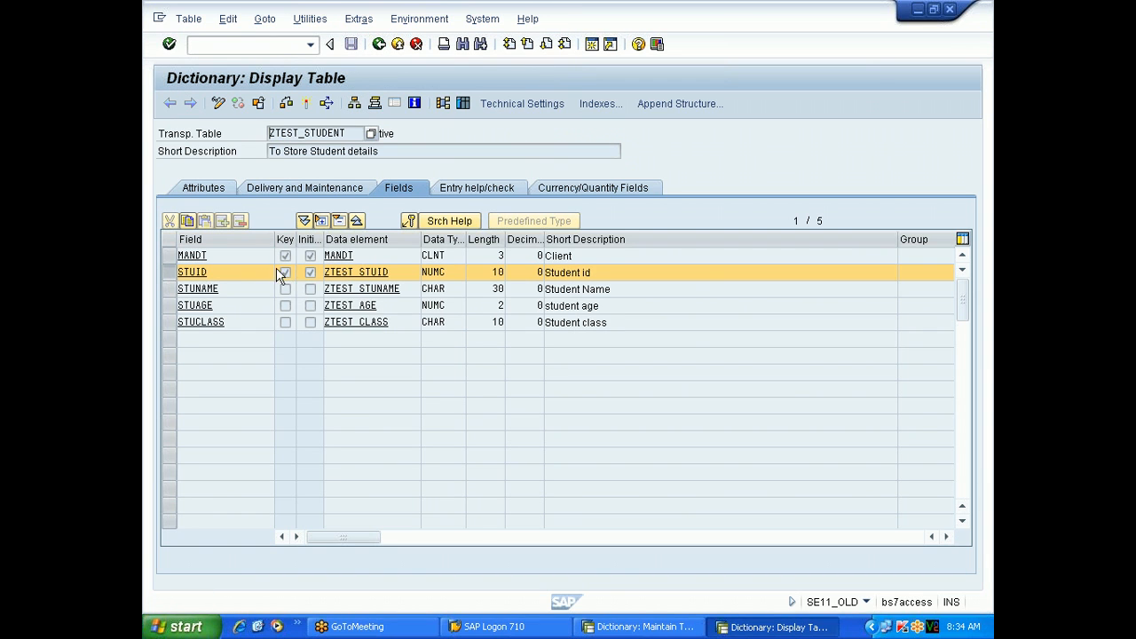
# Examine the foreign key definition of ZCHETHANDEPT's STUID field, including its check table, and close it.
pyautogui.hotkey('alt', 'Tab')
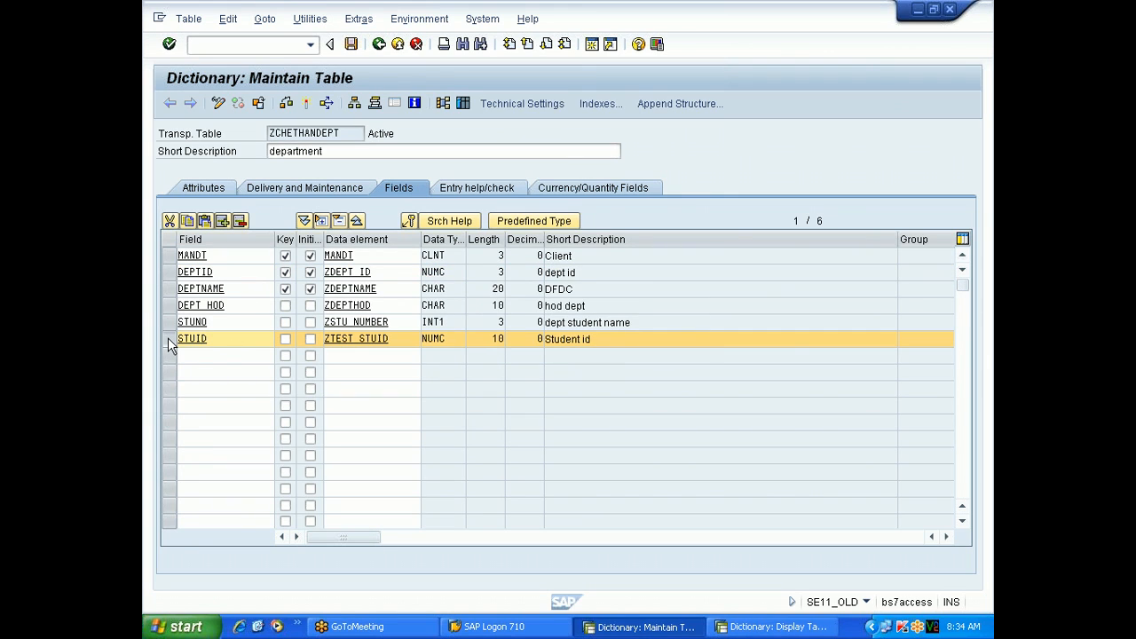
pyautogui.click(409, 220)
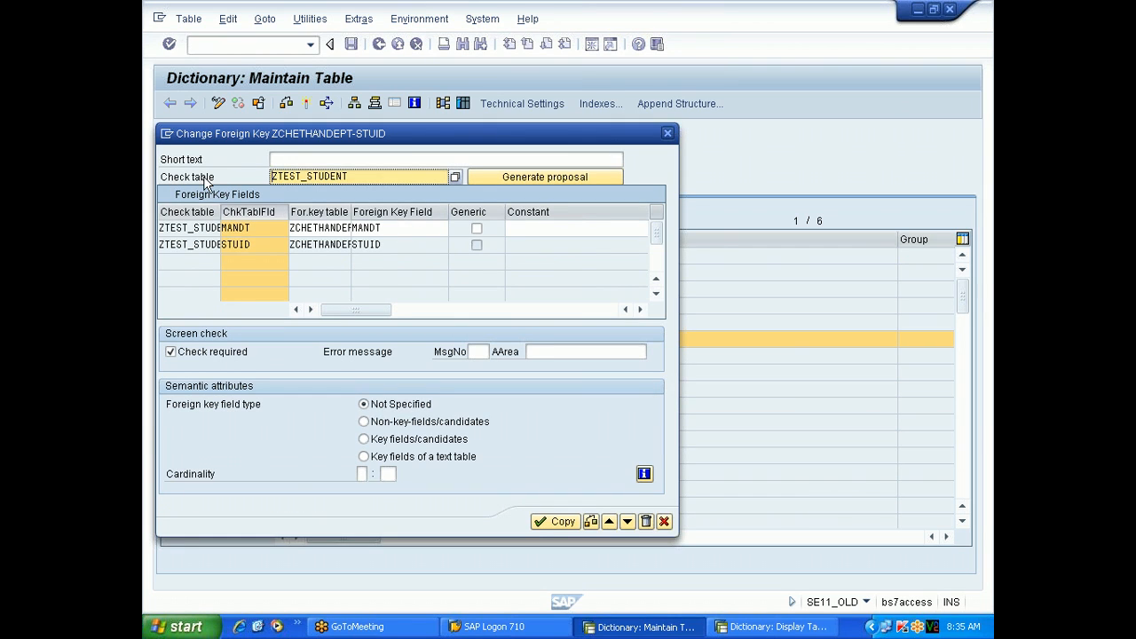
pyautogui.click(362, 176)
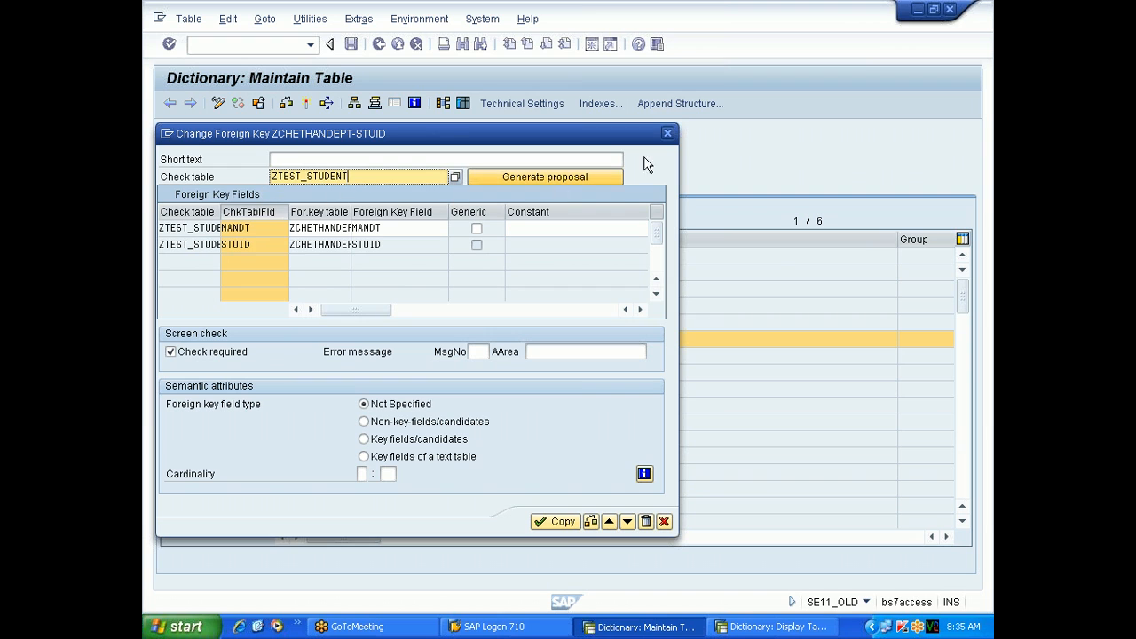
pyautogui.click(669, 135)
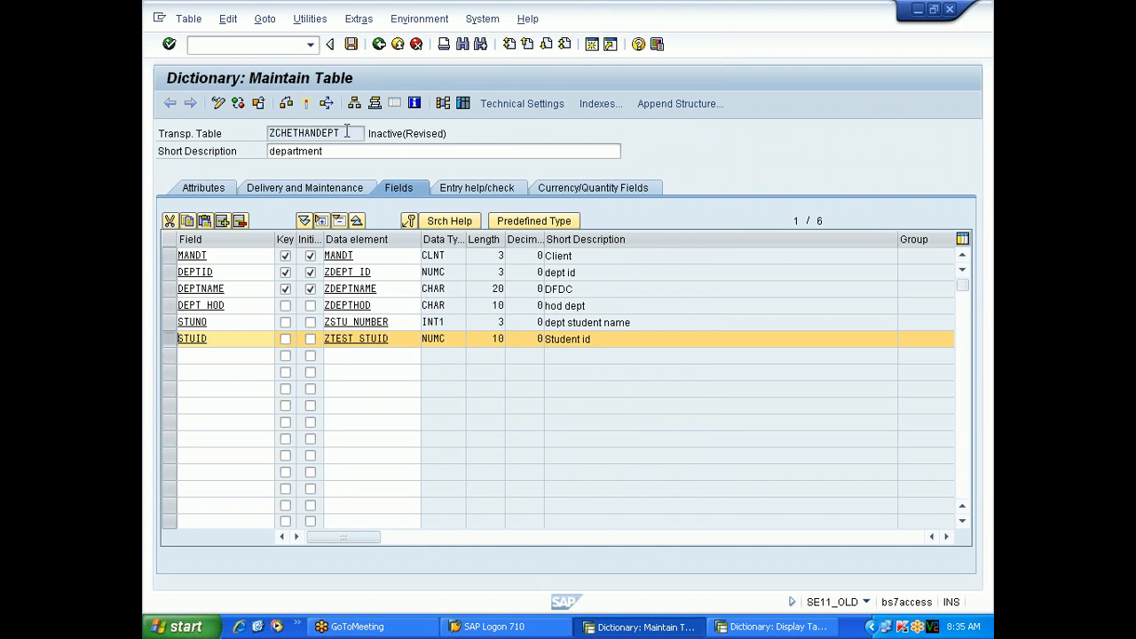
pyautogui.moveTo(345, 133); pyautogui.dragTo(268, 134)
pyautogui.click(267, 134)
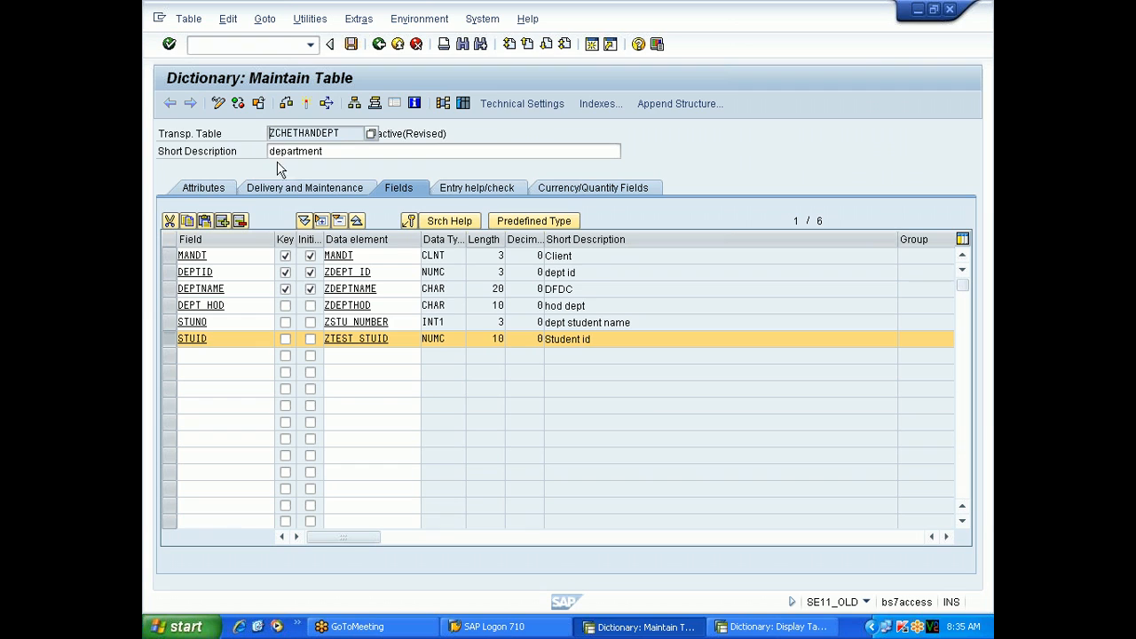
pyautogui.moveTo(225, 343); pyautogui.dragTo(180, 352)
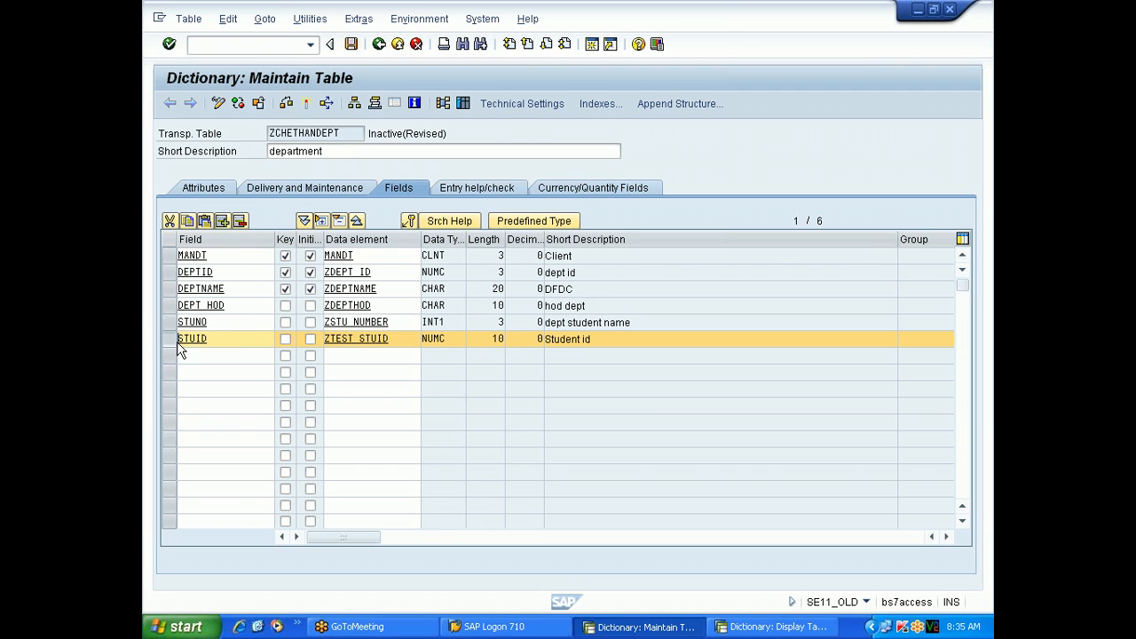
pyautogui.click(408, 221)
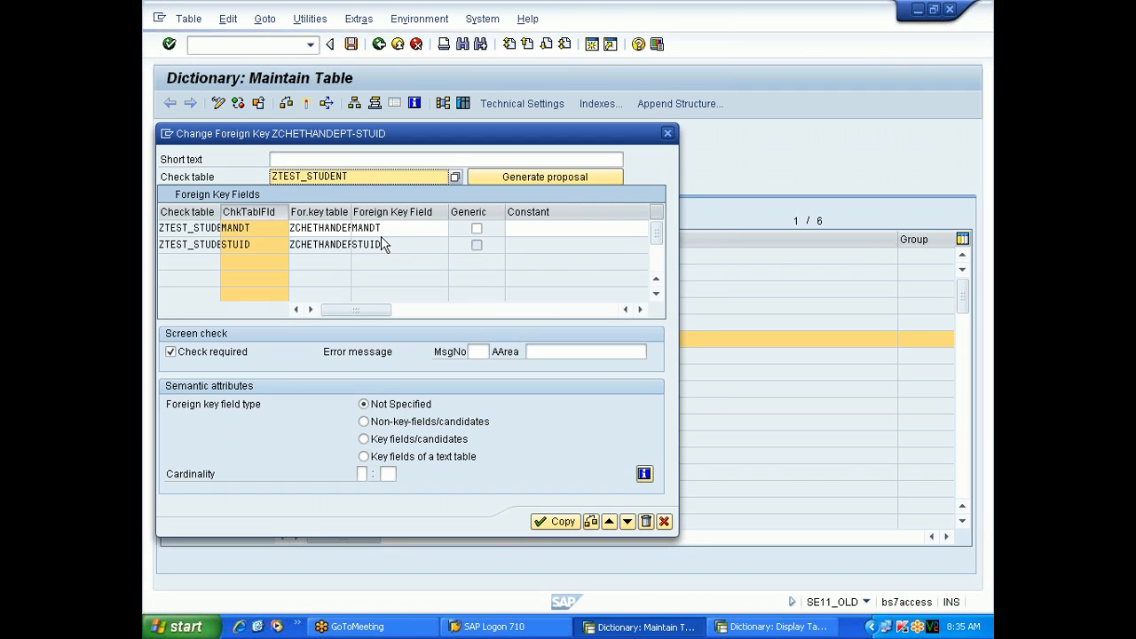
pyautogui.moveTo(369, 178); pyautogui.dragTo(270, 177)
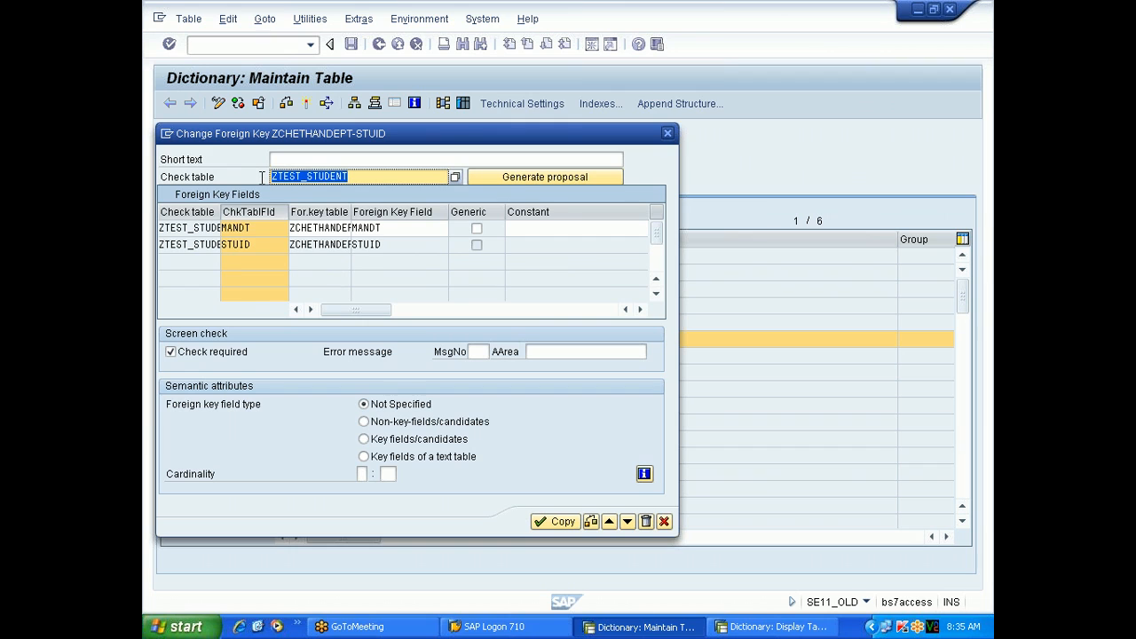
pyautogui.click(311, 177)
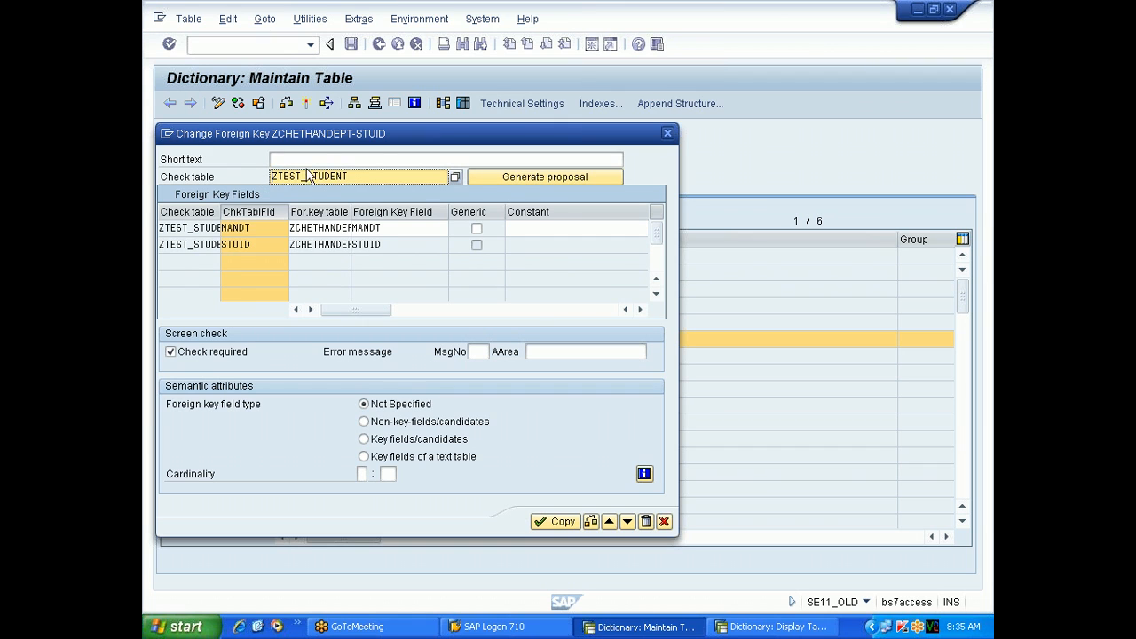
pyautogui.click(669, 134)
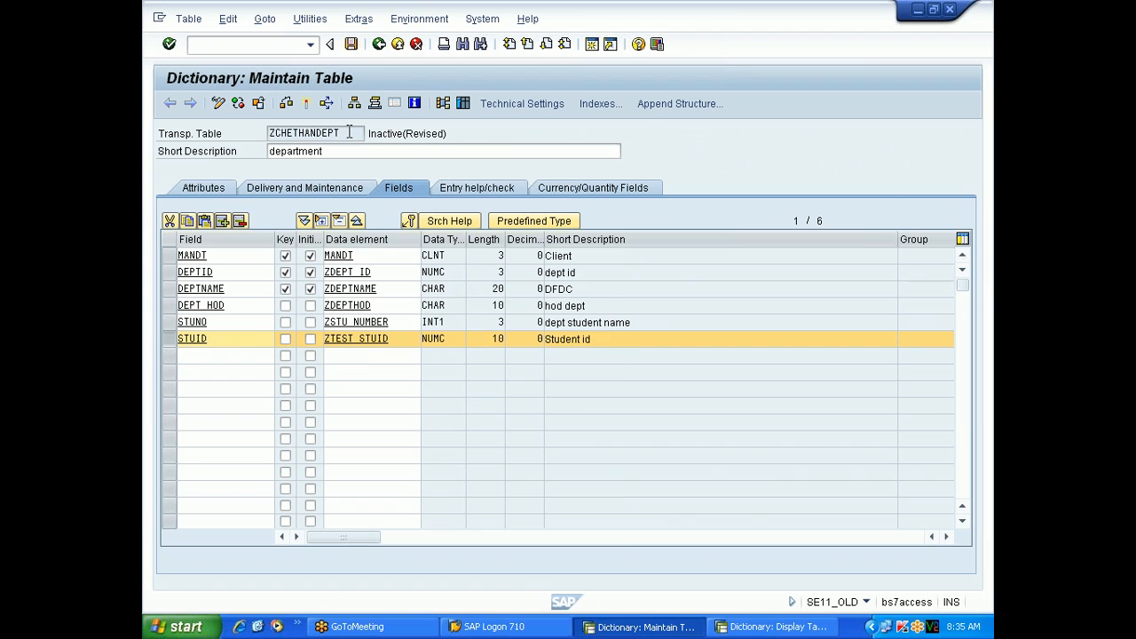
# Compare the foreign key table ZCHETHANDEPT with the check table ZTEST_STUDENT in their table definitions.
pyautogui.moveTo(351, 133); pyautogui.dragTo(270, 133)
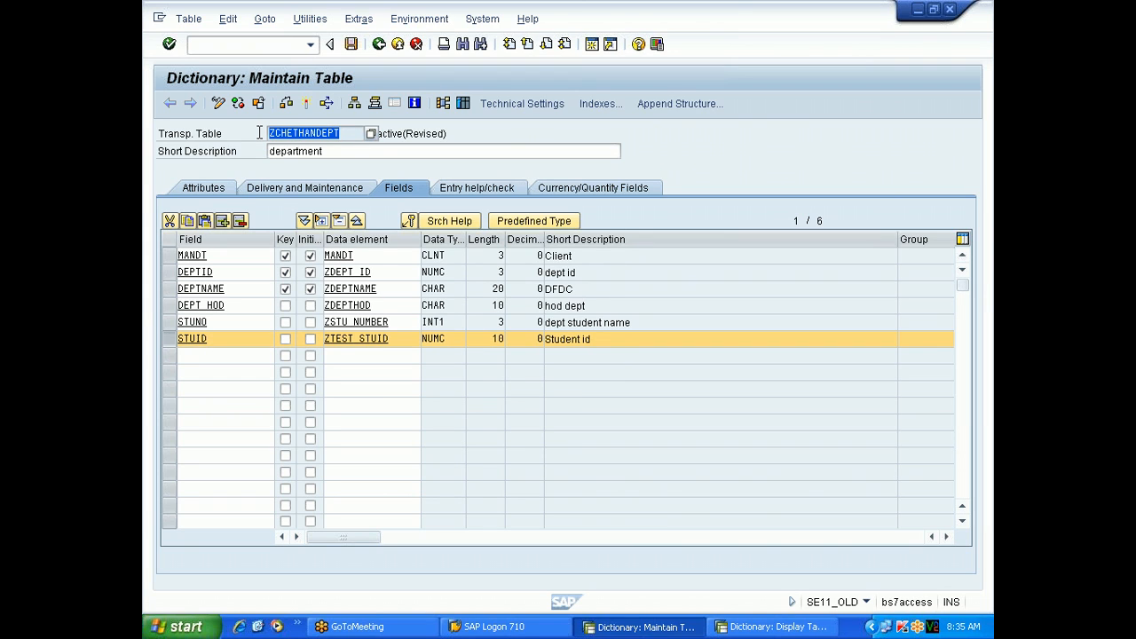
pyautogui.click(259, 132)
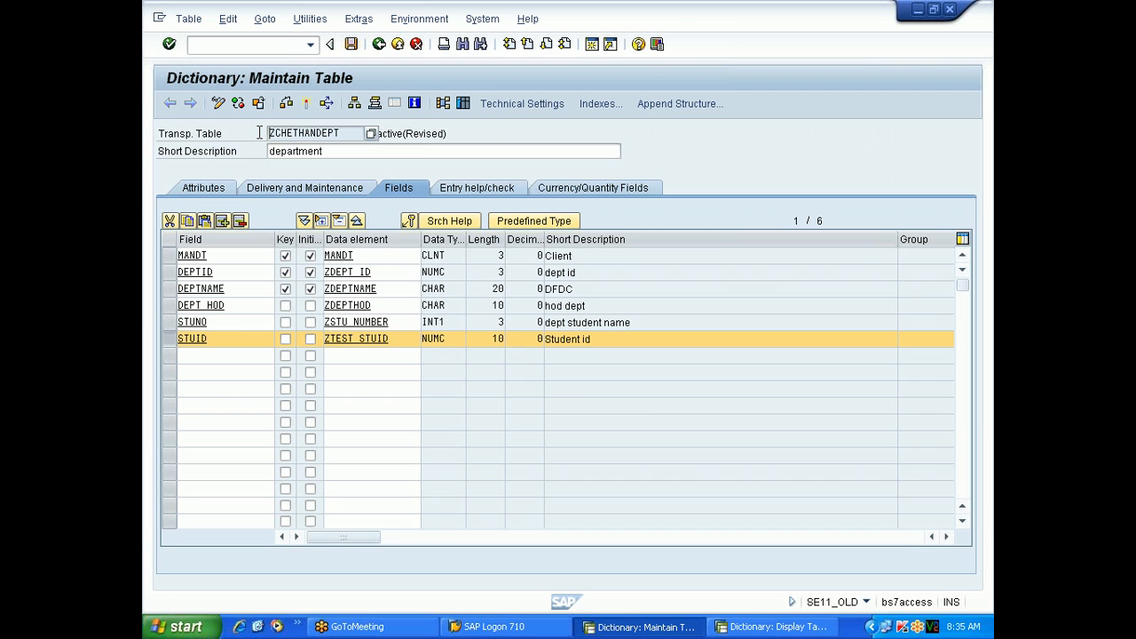
pyautogui.hotkey('alt', 'Tab')
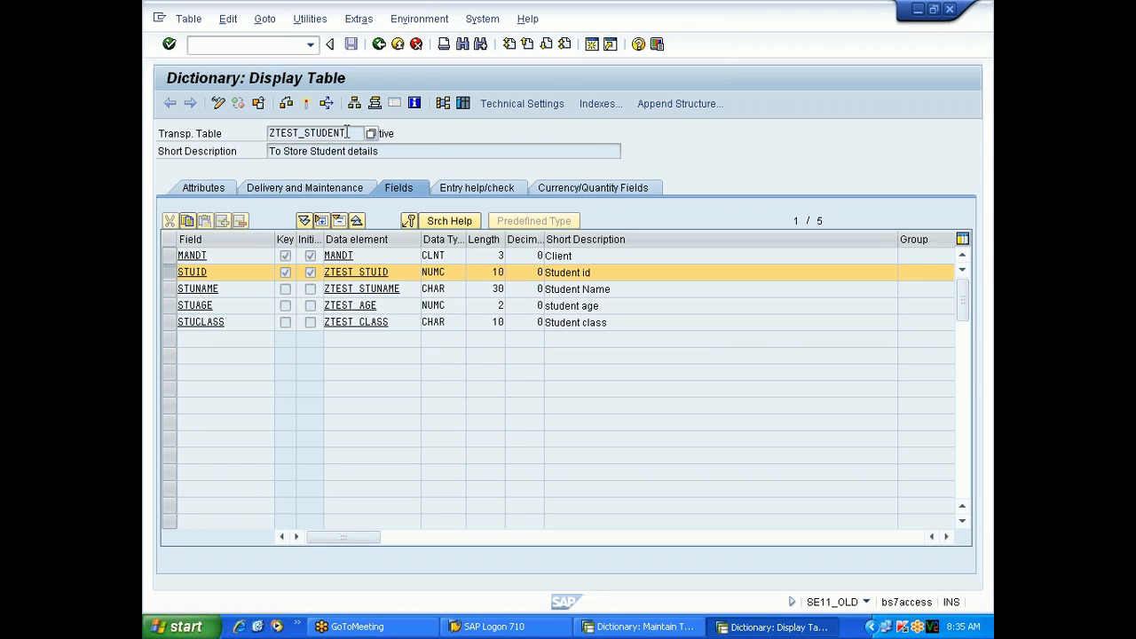
pyautogui.moveTo(351, 133); pyautogui.dragTo(267, 133)
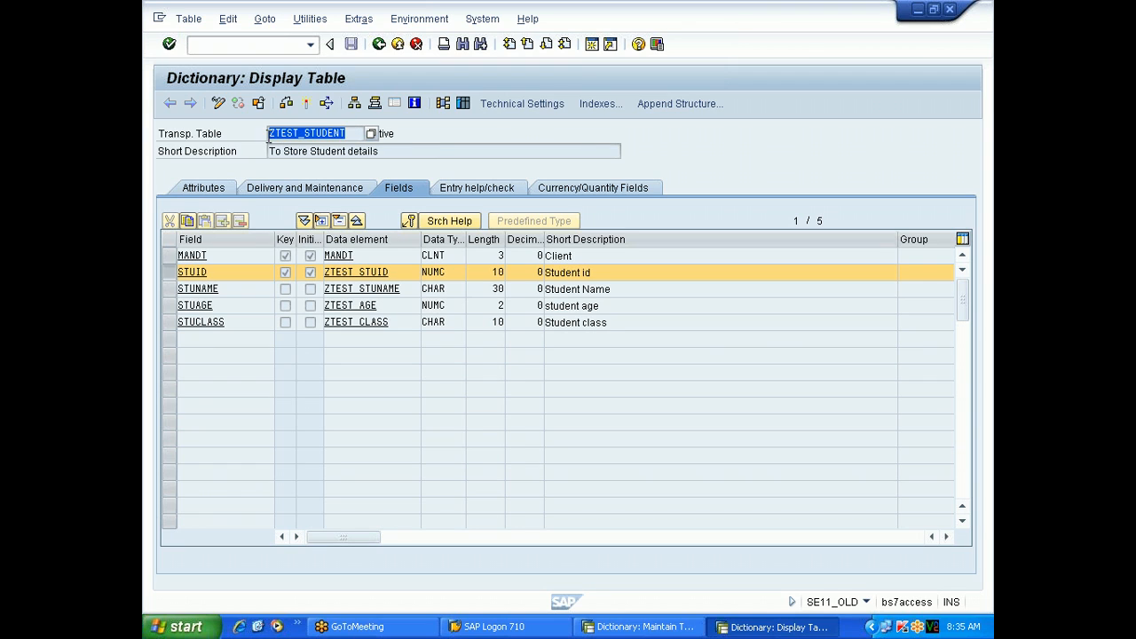
pyautogui.click(264, 135)
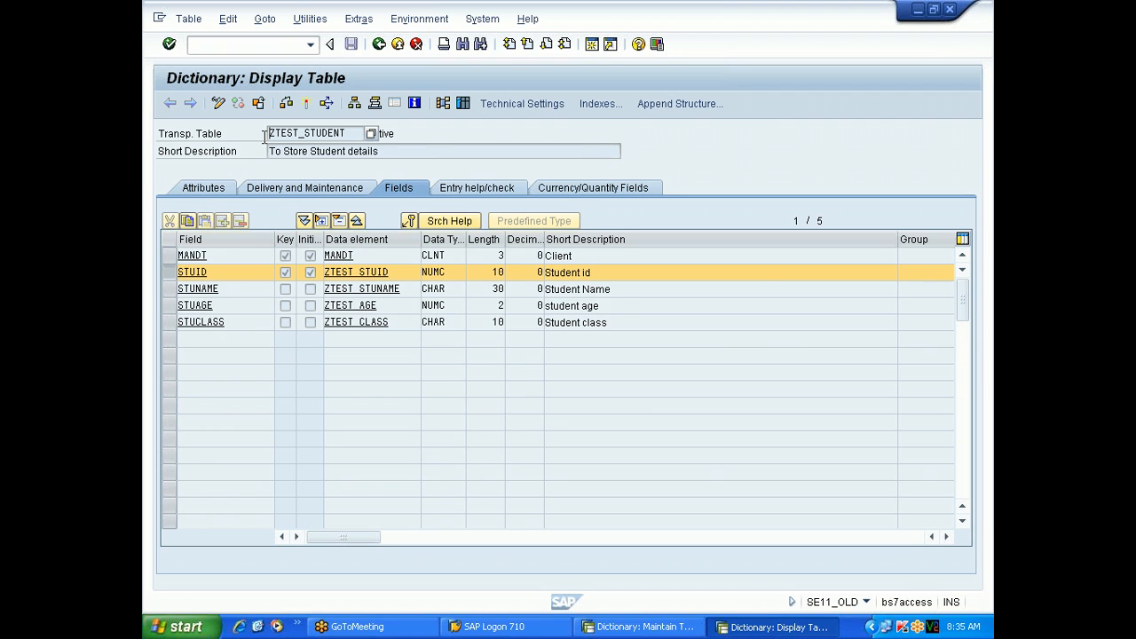
pyautogui.hotkey('alt', 'Tab')
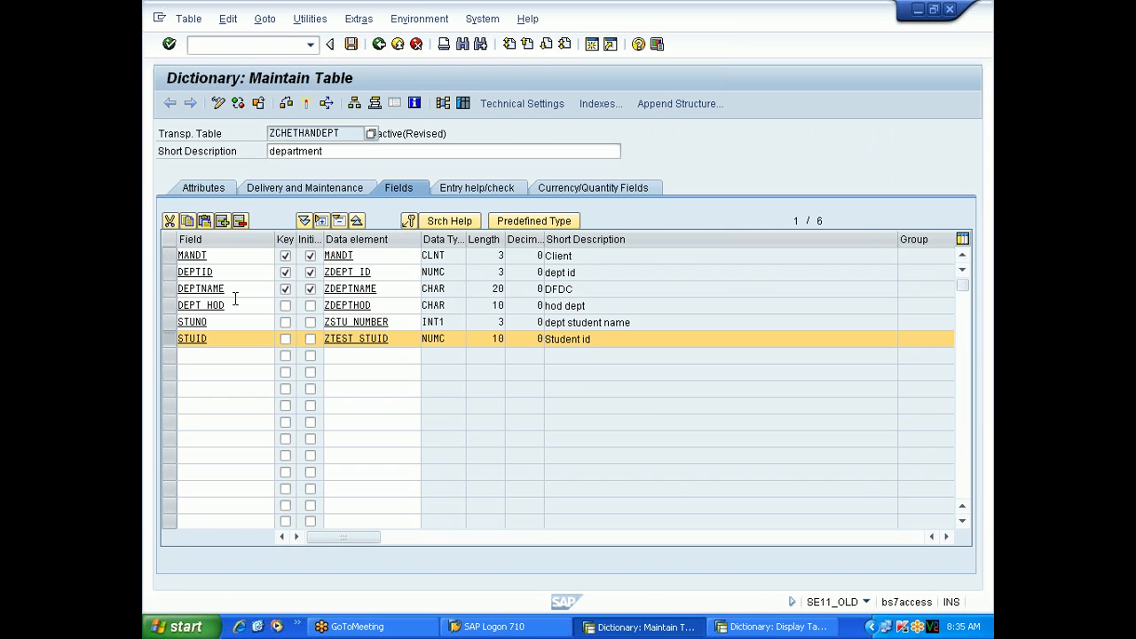
pyautogui.hotkey('alt', 'Tab')
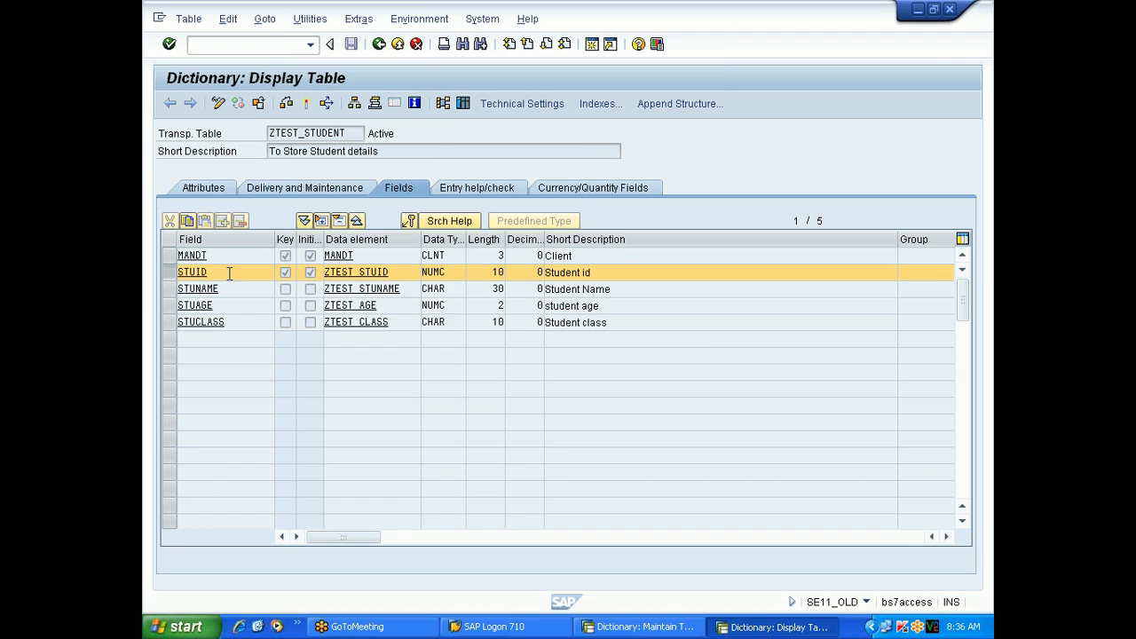
# Compare the STUID field of check table ZTEST_STUDENT with the STUID field of ZCHETHANDEPT.
pyautogui.moveTo(227, 275); pyautogui.dragTo(175, 279)
pyautogui.click(179, 275)
pyautogui.hotkey('alt', 'Tab')
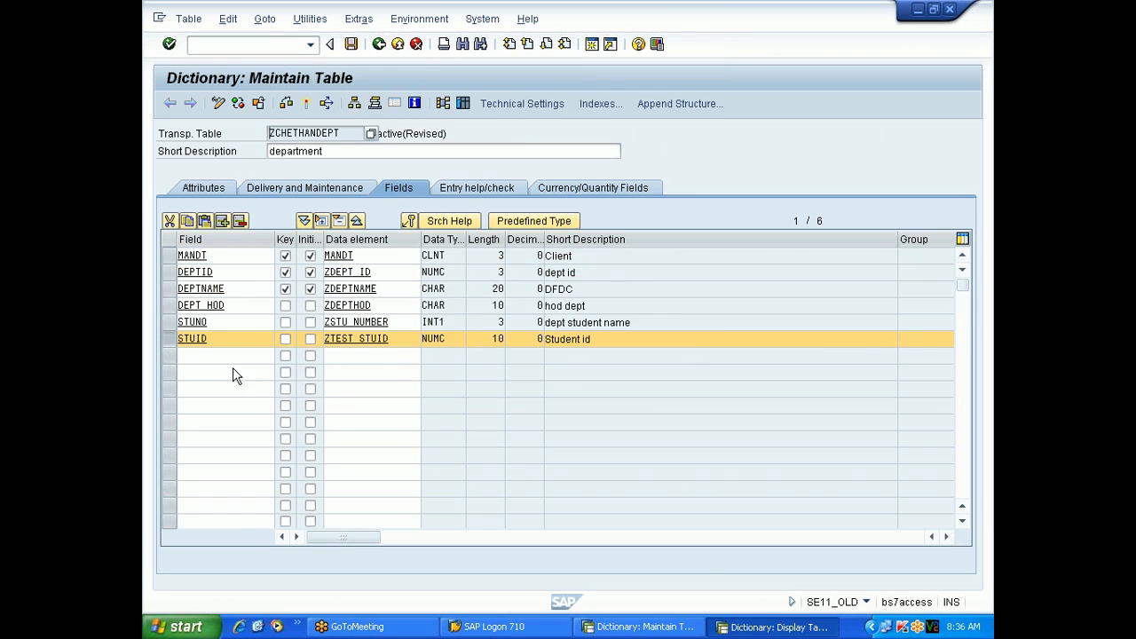
pyautogui.moveTo(217, 338); pyautogui.dragTo(174, 343)
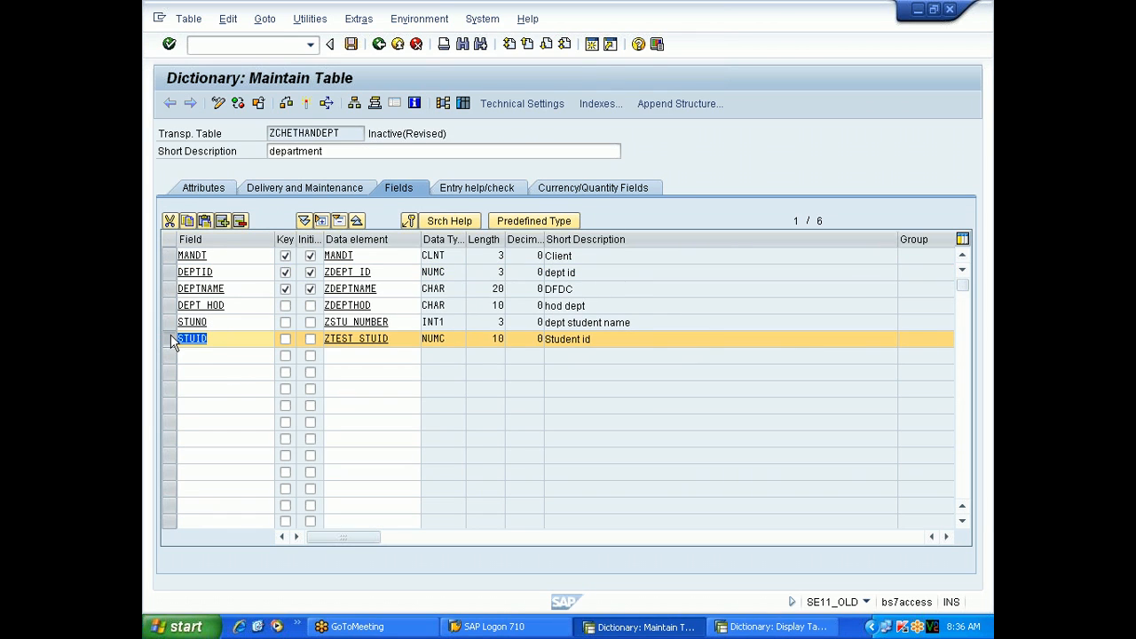
pyautogui.hotkey('alt', 'Tab')
pyautogui.moveTo(229, 276); pyautogui.dragTo(173, 279)
pyautogui.click(175, 282)
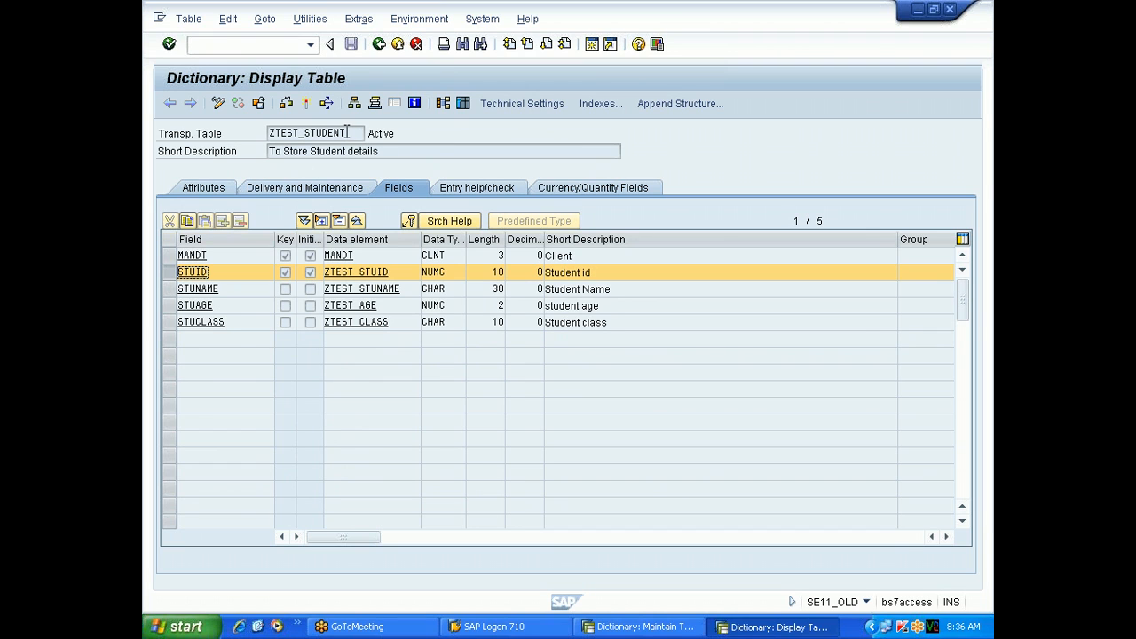
pyautogui.moveTo(211, 276); pyautogui.dragTo(175, 281)
pyautogui.hotkey('alt', 'Tab')
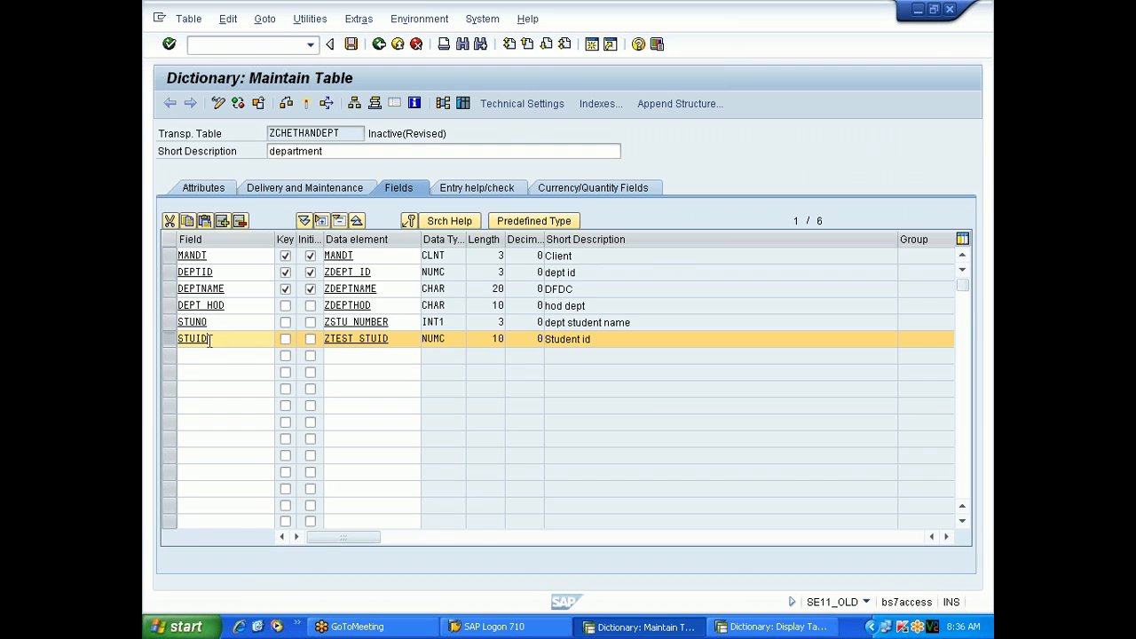
# Compare the STUID field name and data element in ZCHETHANDEPT with the STUID data element in check table ZTEST_STUDENT.
pyautogui.moveTo(210, 340); pyautogui.dragTo(180, 341)
pyautogui.click(180, 343)
pyautogui.moveTo(401, 341); pyautogui.dragTo(325, 346)
pyautogui.click(325, 344)
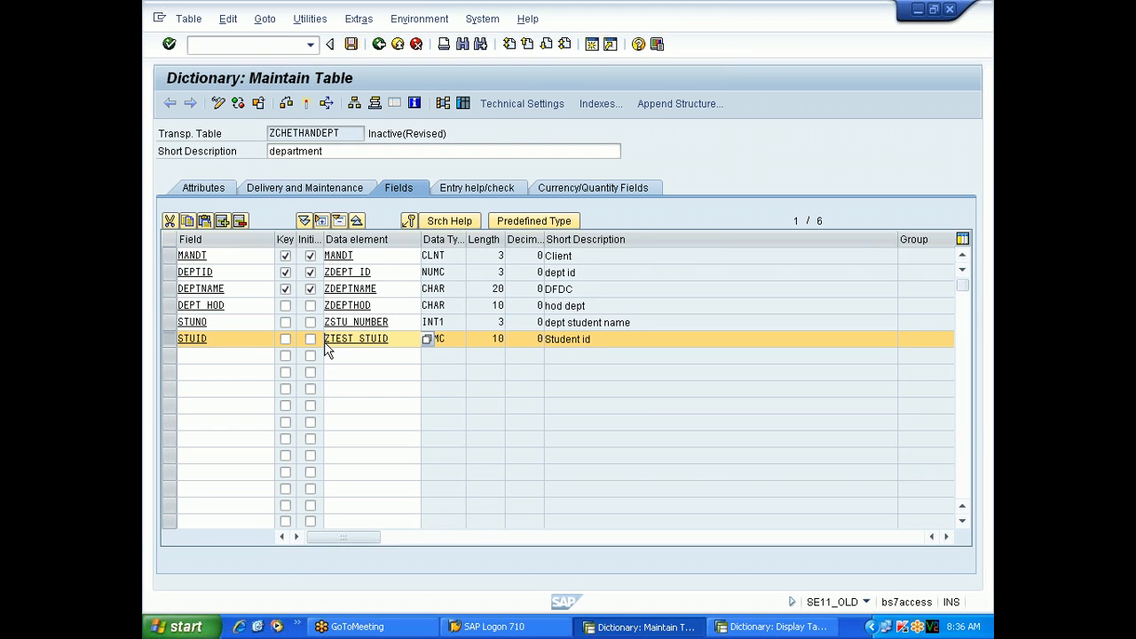
pyautogui.hotkey('alt', 'Tab')
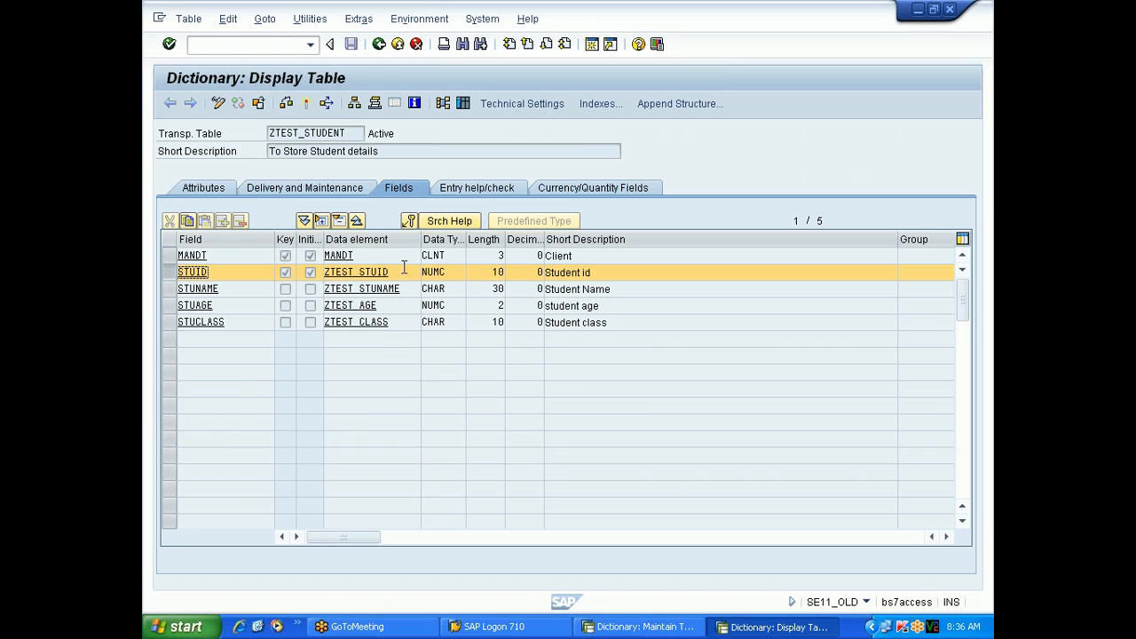
pyautogui.moveTo(402, 271); pyautogui.dragTo(325, 279)
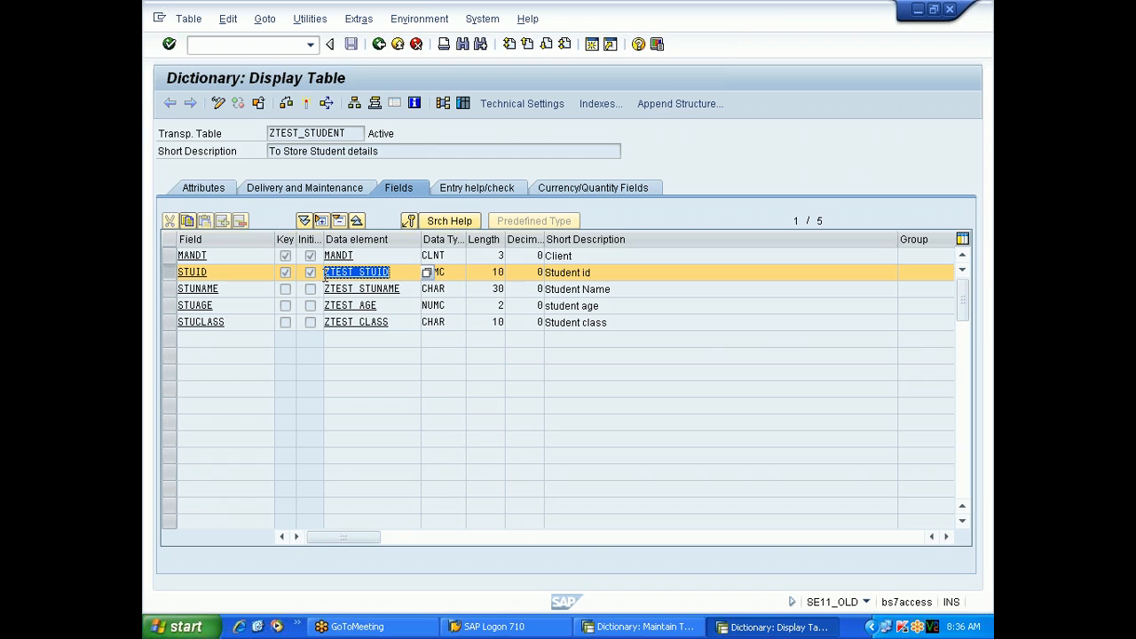
pyautogui.click(324, 276)
pyautogui.hotkey('alt', 'Tab')
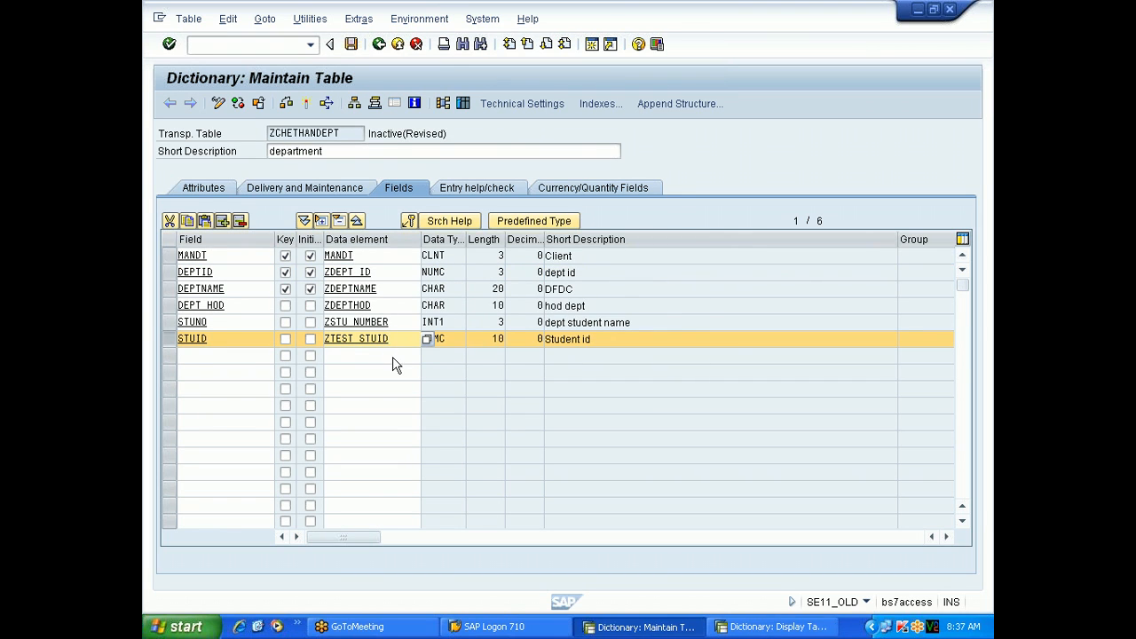
# Clear the data element of ZCHETHANDEPT's STUID field and re-enter it as ZTEST_STUID.
pyautogui.press('BackSpace')
pyautogui.press('BackSpace')
pyautogui.press('BackSpace')
pyautogui.press('BackSpace')
pyautogui.press('BackSpace')
pyautogui.press('BackSpace')
pyautogui.press('BackSpace')
pyautogui.press('BackSpace')
pyautogui.press('BackSpace')
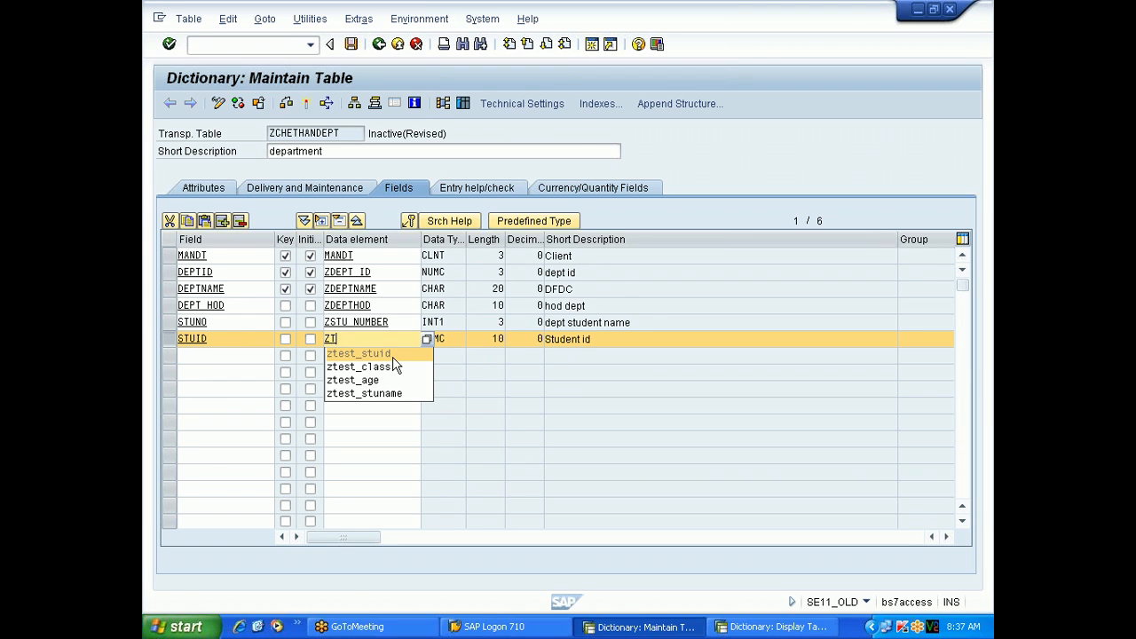
pyautogui.click(393, 354)
pyautogui.press('Return')
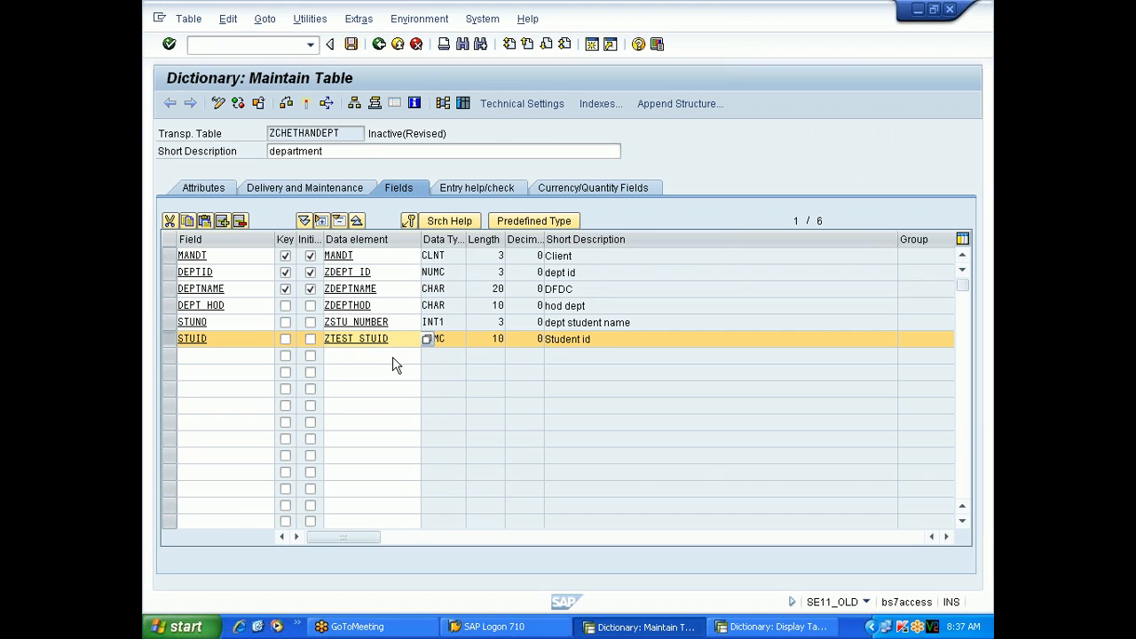
# Check ZCHETHANDEPT's STUID data element once more against the one used in ZTEST_STUDENT.
pyautogui.moveTo(401, 340); pyautogui.dragTo(325, 343)
pyautogui.click(325, 345)
pyautogui.hotkey('alt', 'Tab')
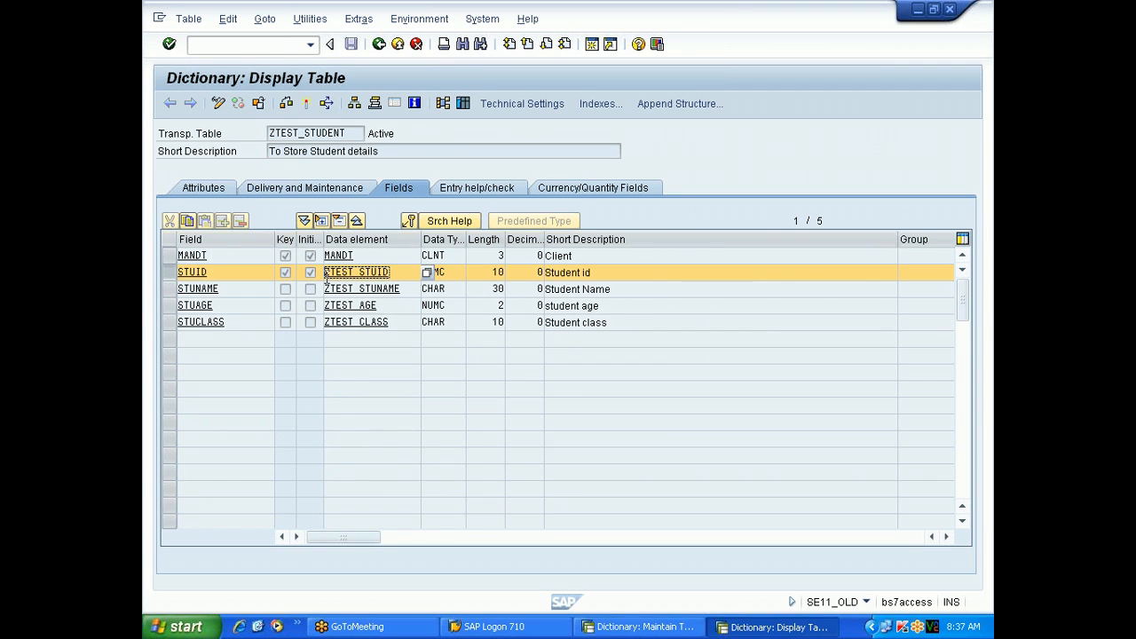
# Return to the ZCHETHANDEPT table definition and activate the table.
pyautogui.hotkey('alt', 'Tab')
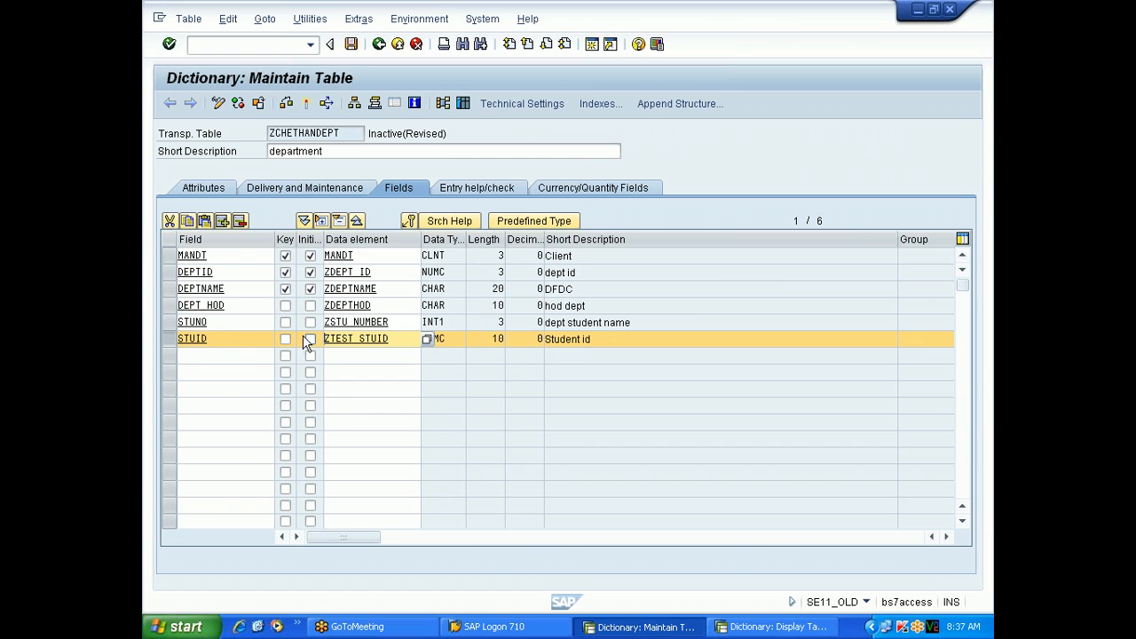
pyautogui.click(307, 104)
pyautogui.click(307, 105)
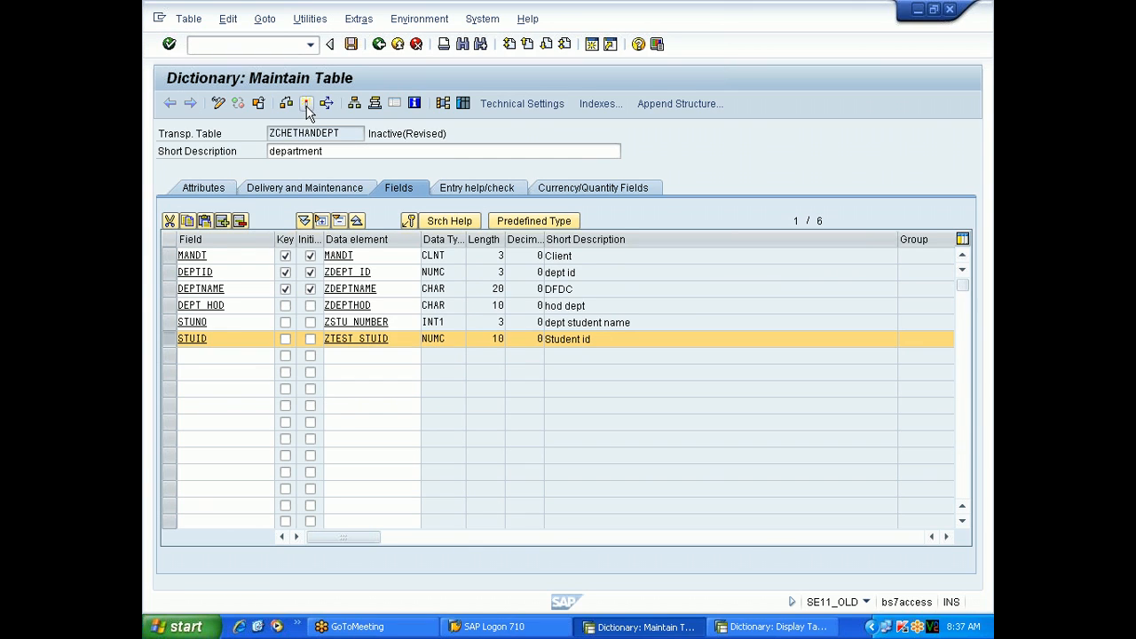
# Try a different name ending in "number" for ZCHETHANDEPT's STUID field, restore the name STUID, and reactivate the table.
pyautogui.click(213, 338)
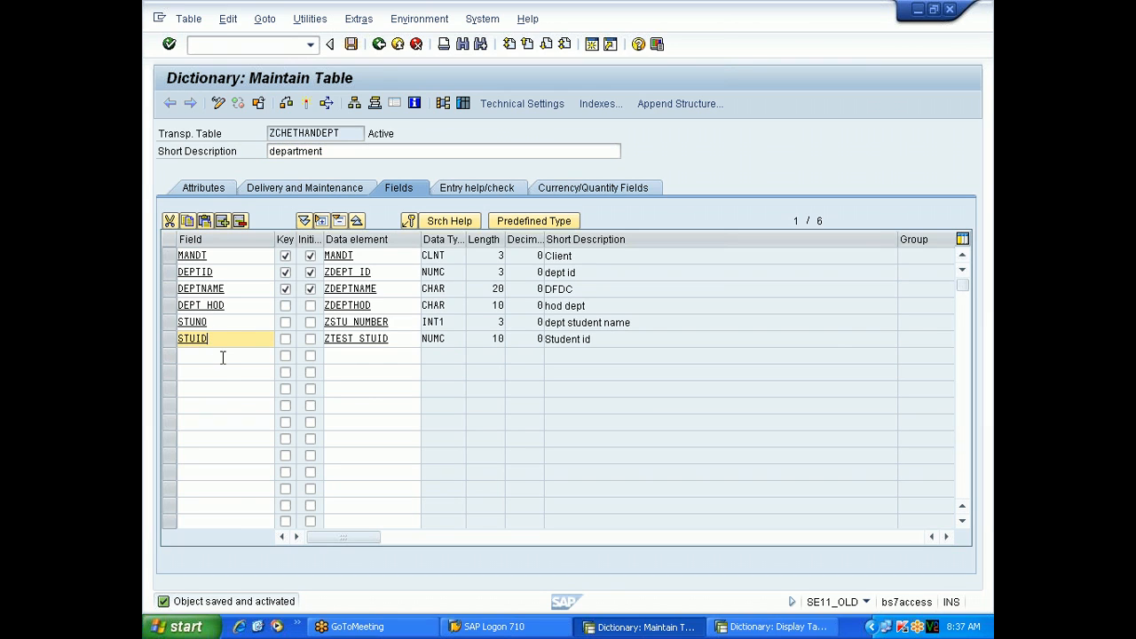
pyautogui.press('BackSpace')
pyautogui.write('number')
pyautogui.press('BackSpace')
pyautogui.press('BackSpace')
pyautogui.press('BackSpace')
pyautogui.press('BackSpace')
pyautogui.press('BackSpace')
pyautogui.press('BackSpace')
pyautogui.press('Down')
pyautogui.press('Return')
pyautogui.click(306, 103)
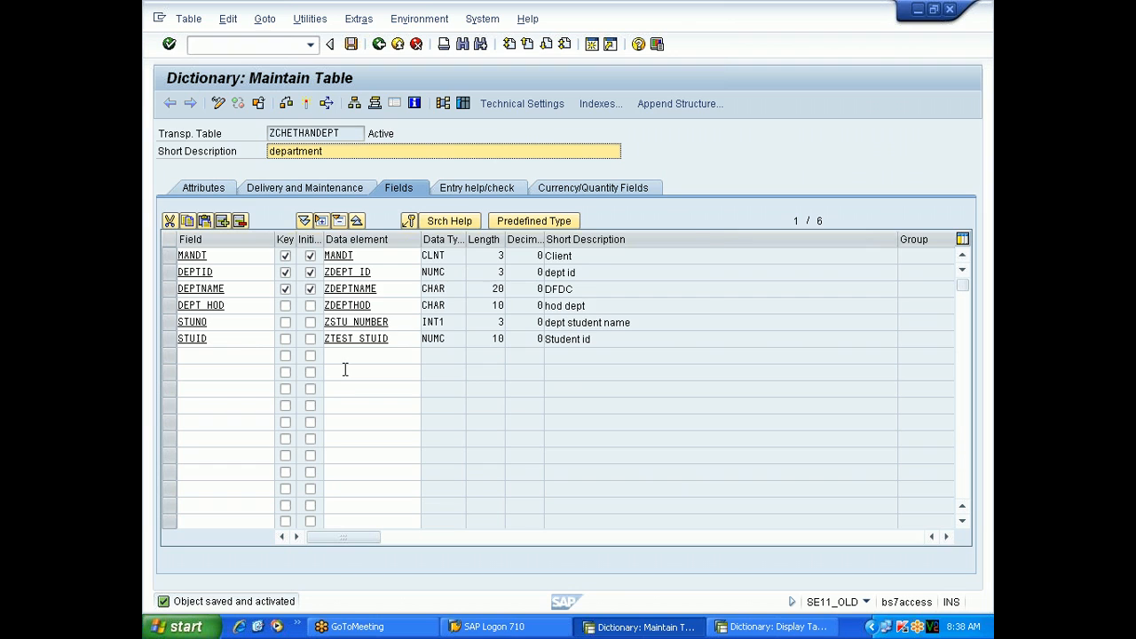
# Look at the ZTEST_STUDENT fields, open ZCHETHANDEPT's table contents selection with its STUID criterion, and return to the table definition.
pyautogui.hotkey('alt', 'Tab')
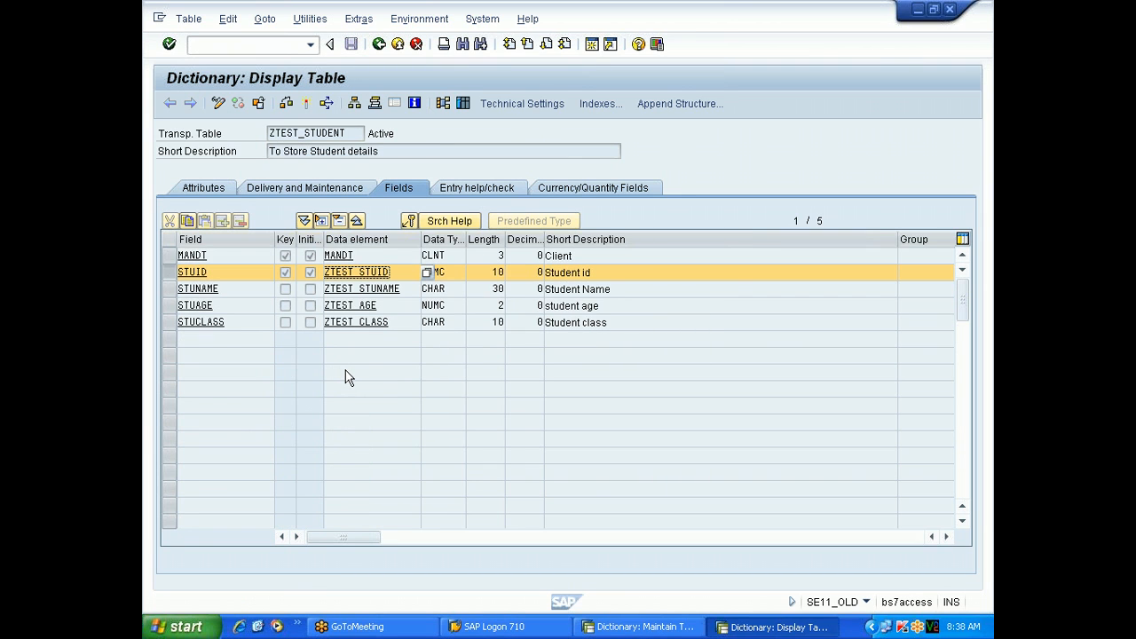
pyautogui.hotkey('alt', 'Tab')
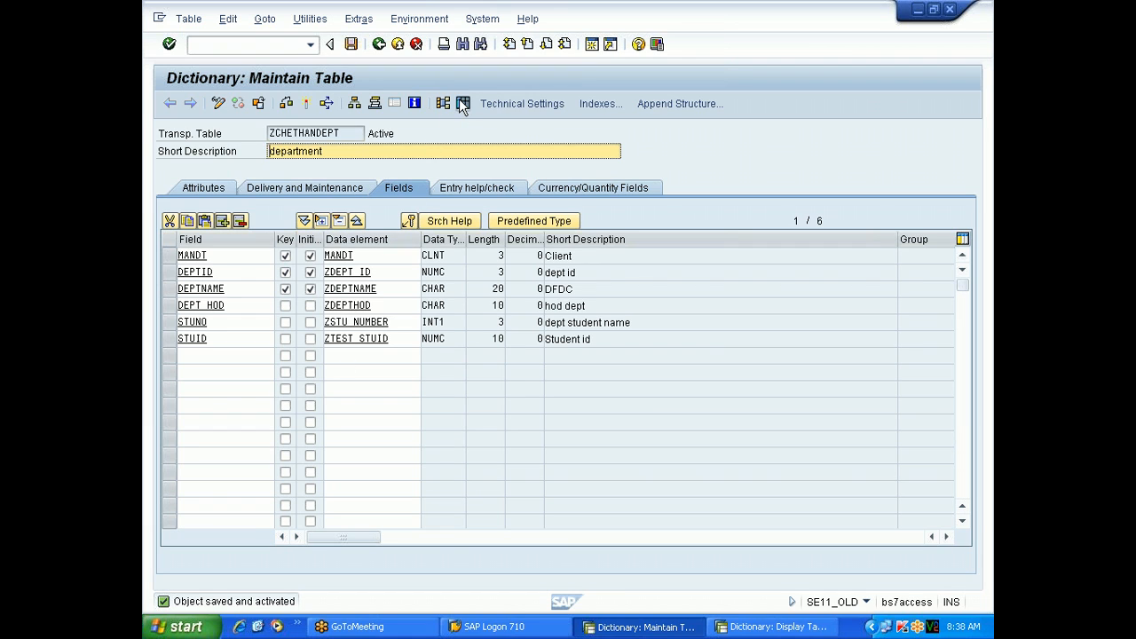
pyautogui.hotkey('ctrl', 'shift', 'F10')
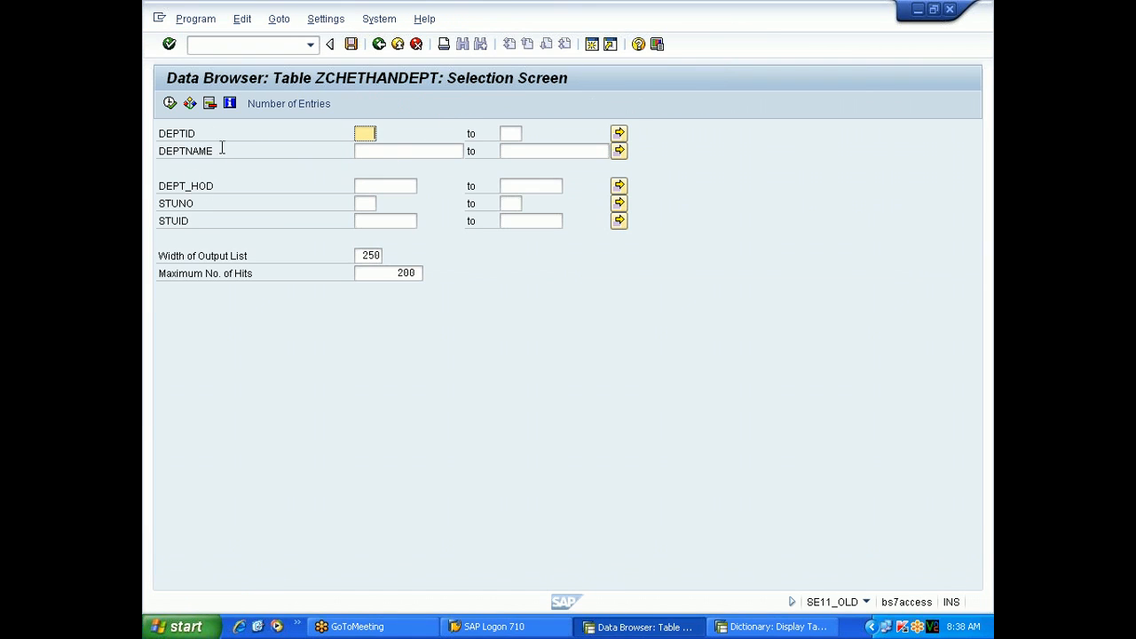
pyautogui.click(371, 221)
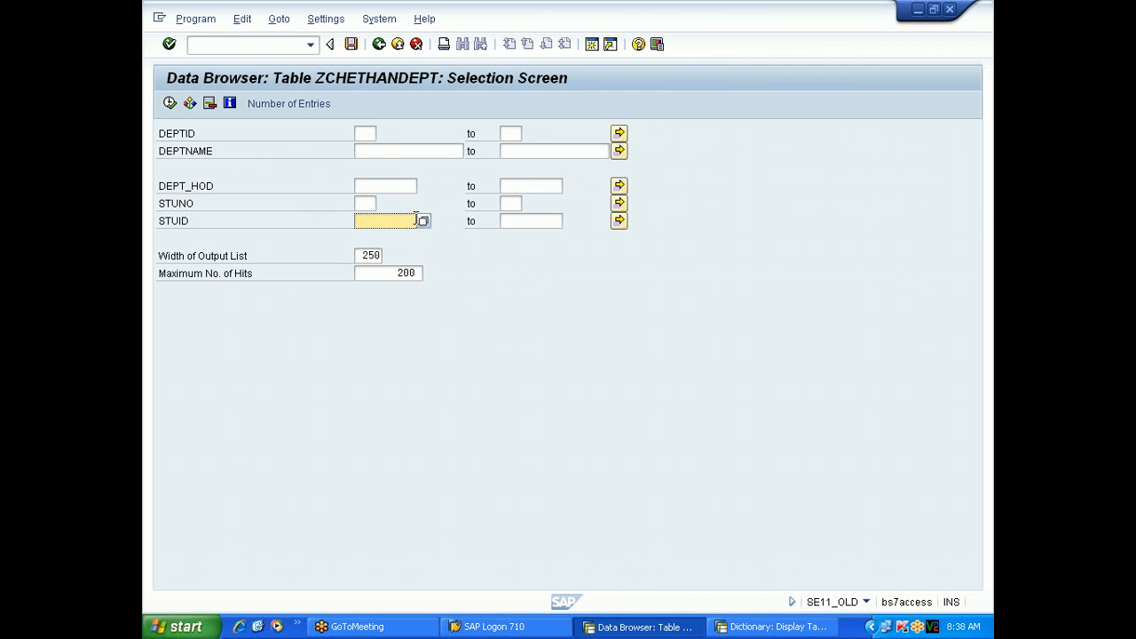
pyautogui.click(379, 44)
# Create a ZCHETHANDEPT entry with DEPTID 011, DEPTNAME eee, the department head's name and STUNO 30.
pyautogui.click(310, 19)
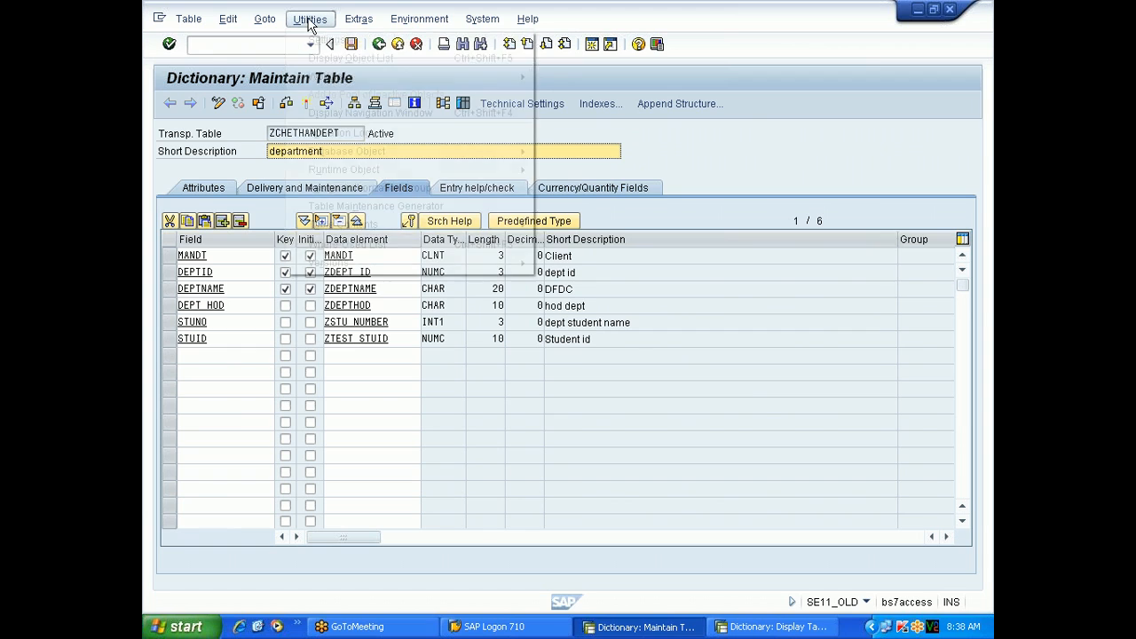
pyautogui.moveTo(420, 223)
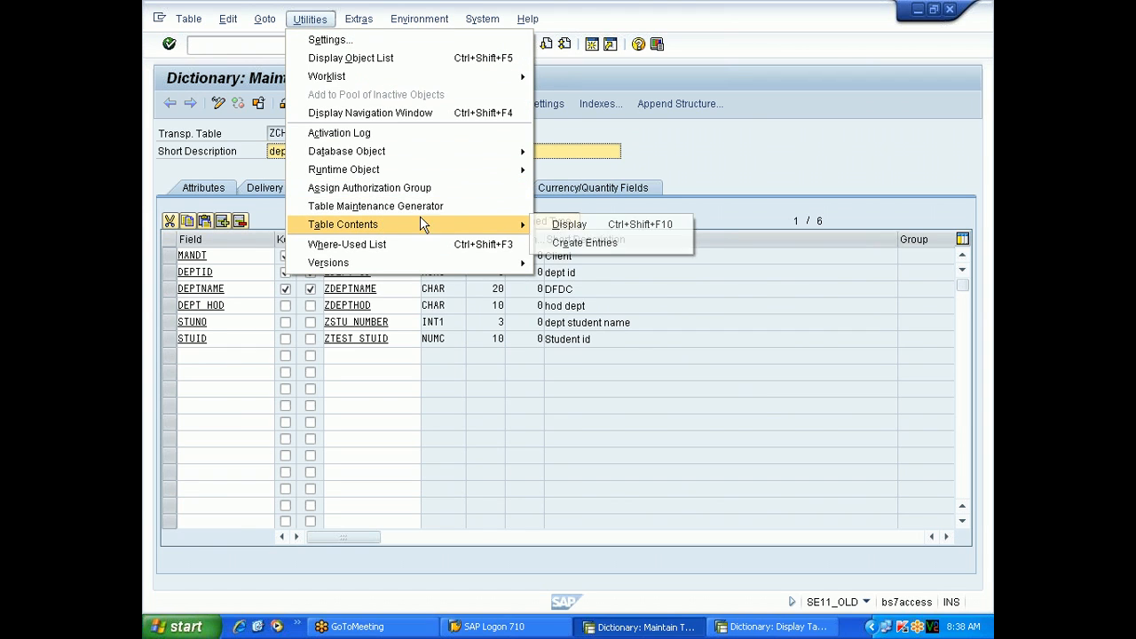
pyautogui.click(585, 243)
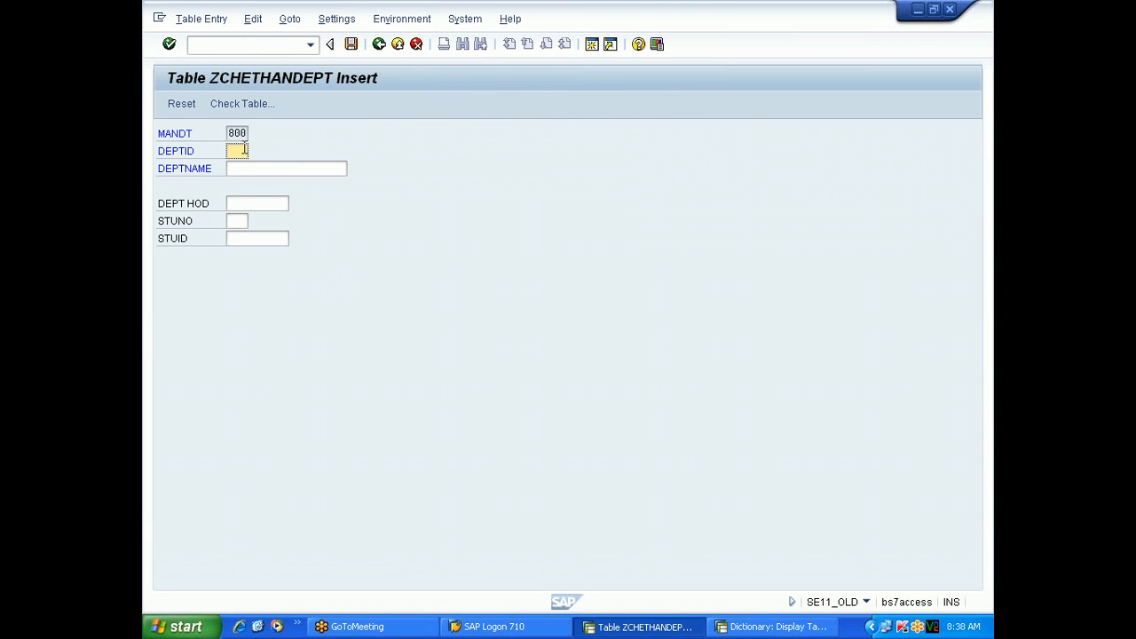
pyautogui.click(244, 151)
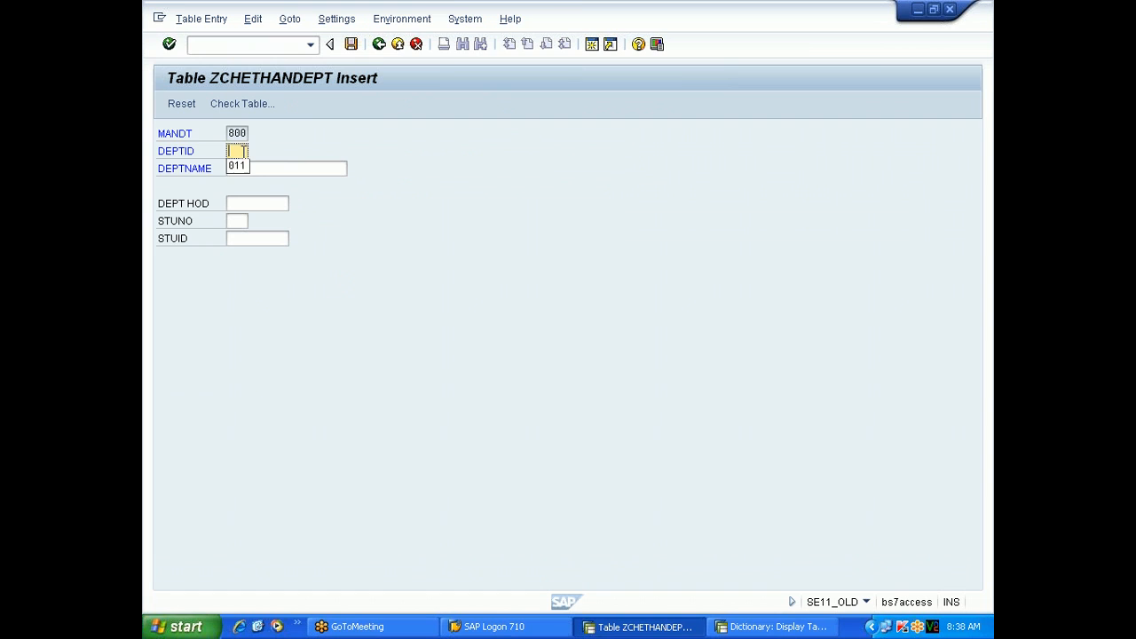
pyautogui.click(245, 166)
pyautogui.click(237, 167)
pyautogui.click(243, 183)
pyautogui.click(236, 203)
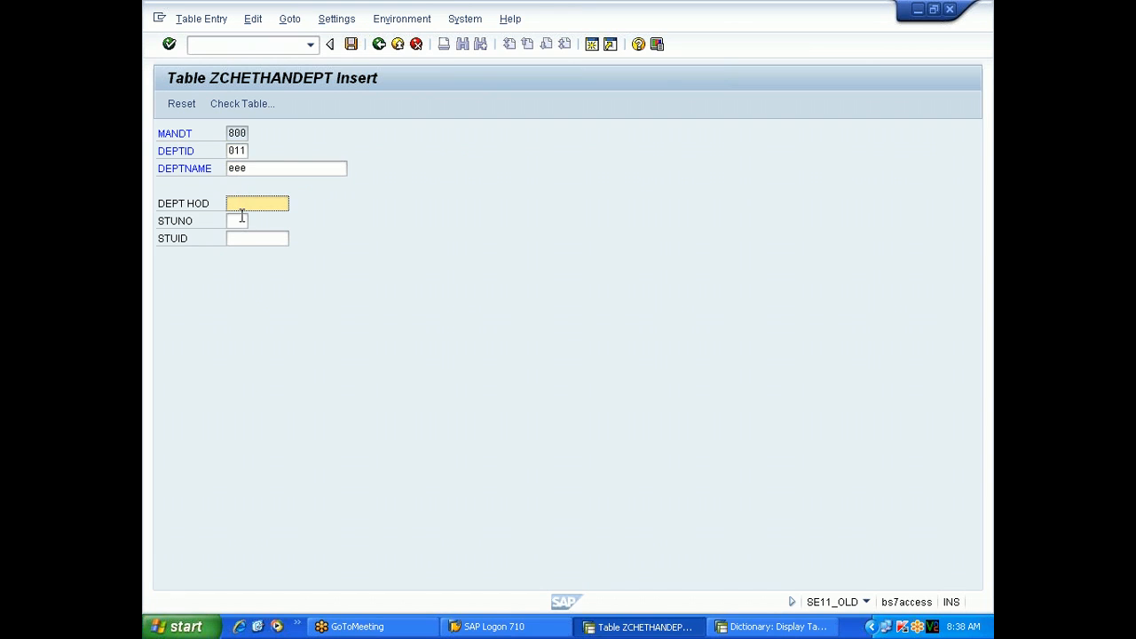
pyautogui.write('r')
pyautogui.click(243, 219)
pyautogui.click(237, 235)
pyautogui.click(238, 238)
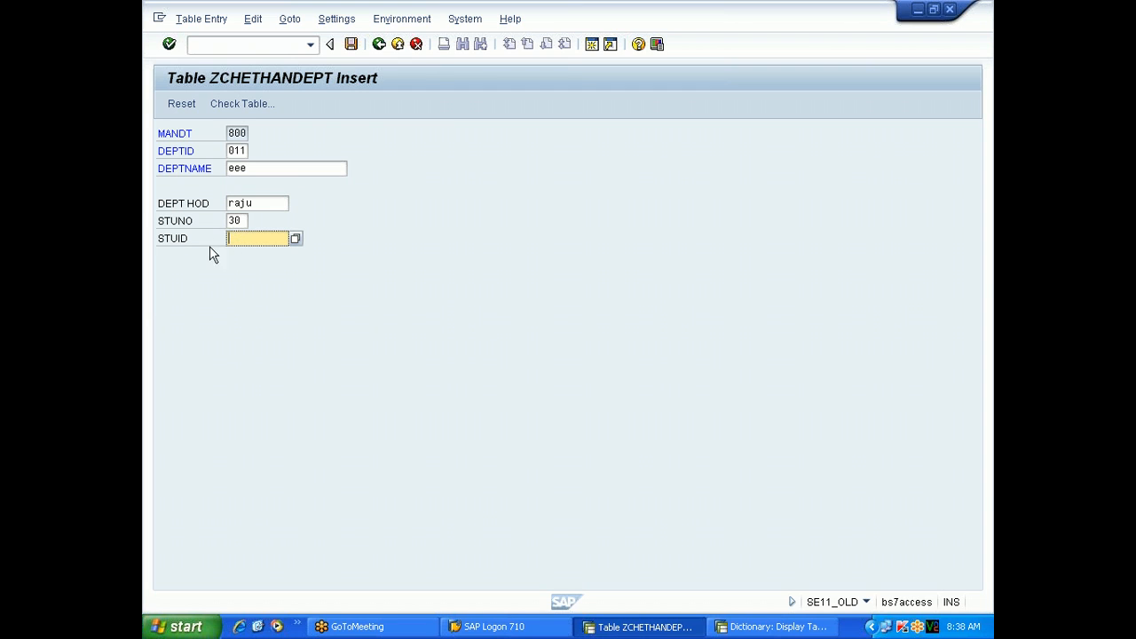
# Fill STUID with the second student ID offered by its value help and save the ZCHETHANDEPT record.
pyautogui.click(295, 240)
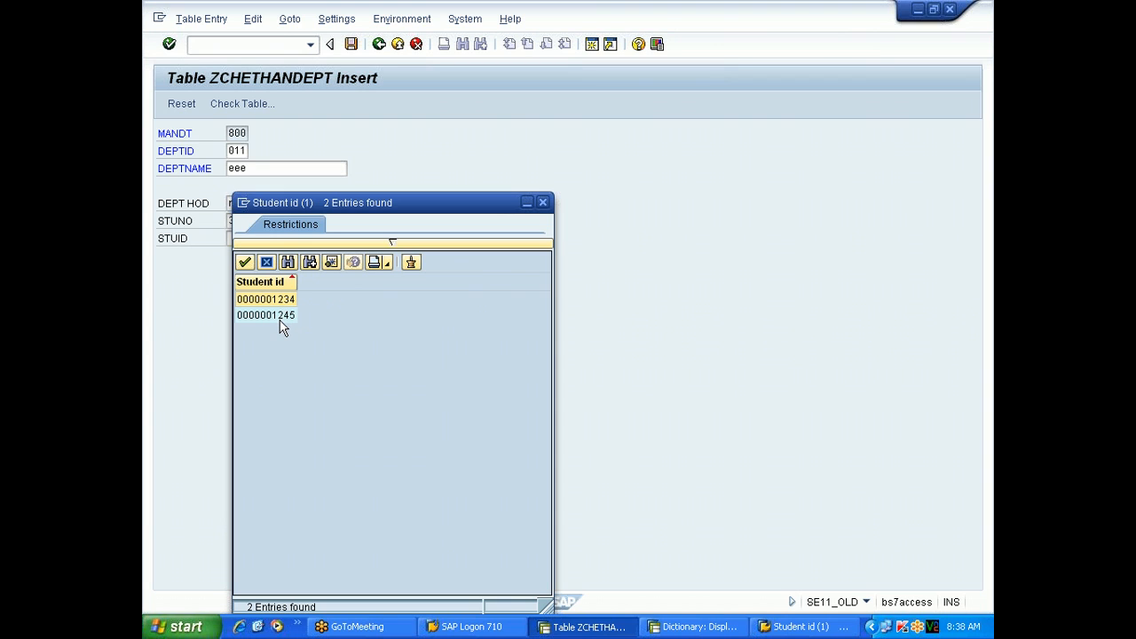
pyautogui.doubleClick(272, 315)
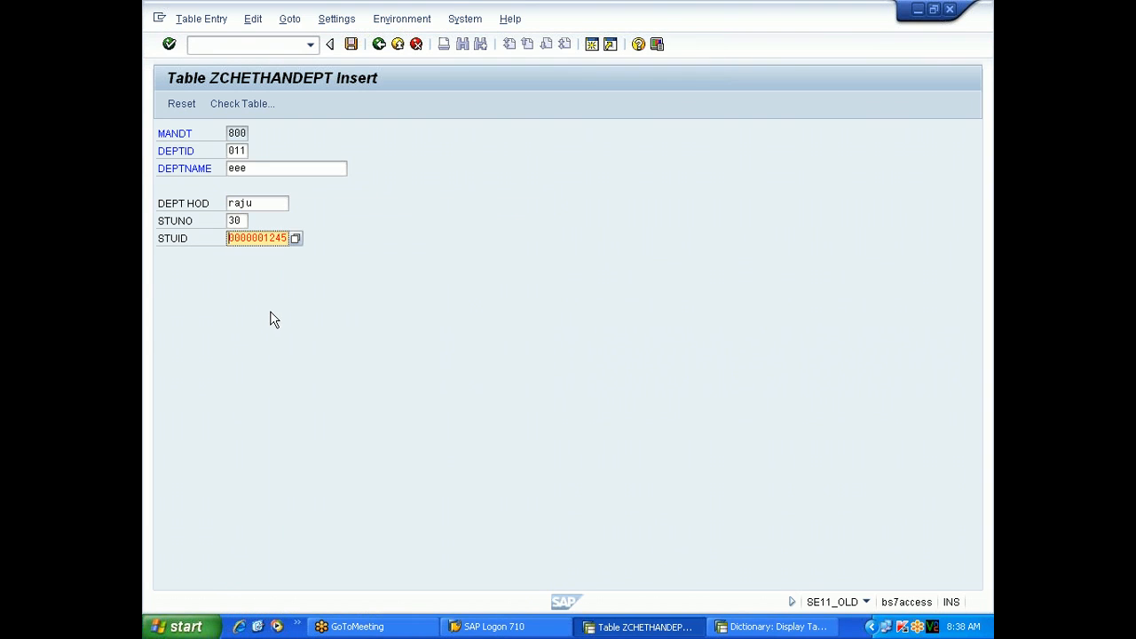
pyautogui.click(351, 45)
# Display all ZTEST_STUDENT entries and compare their STUID values with the STUID in the saved ZCHETHANDEPT record.
pyautogui.click(644, 626)
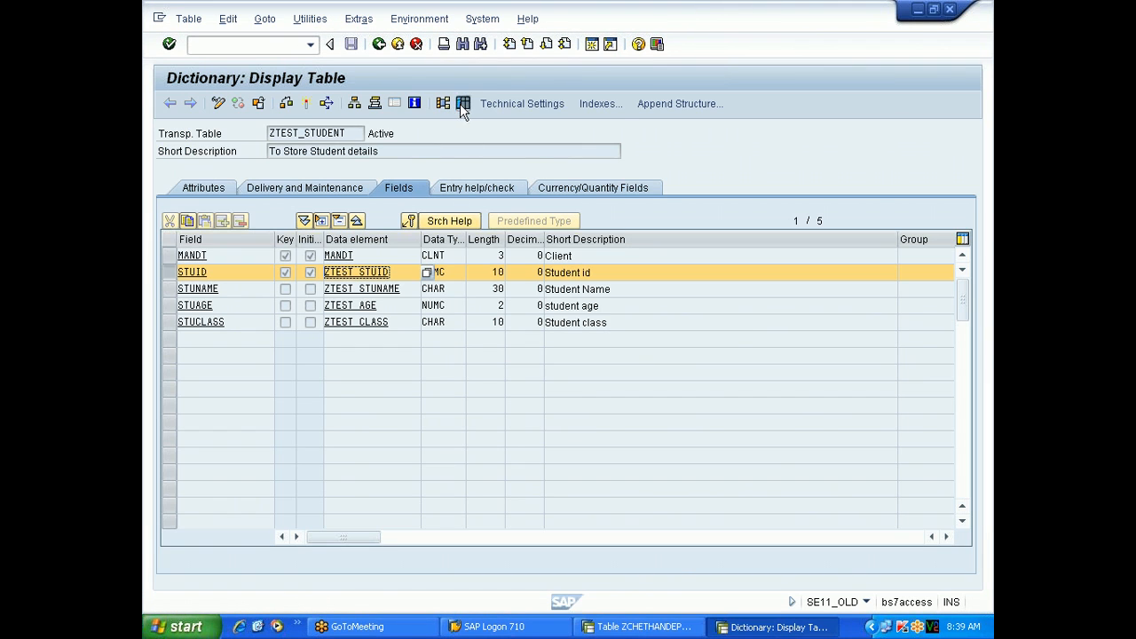
pyautogui.click(463, 104)
pyautogui.press('F8')
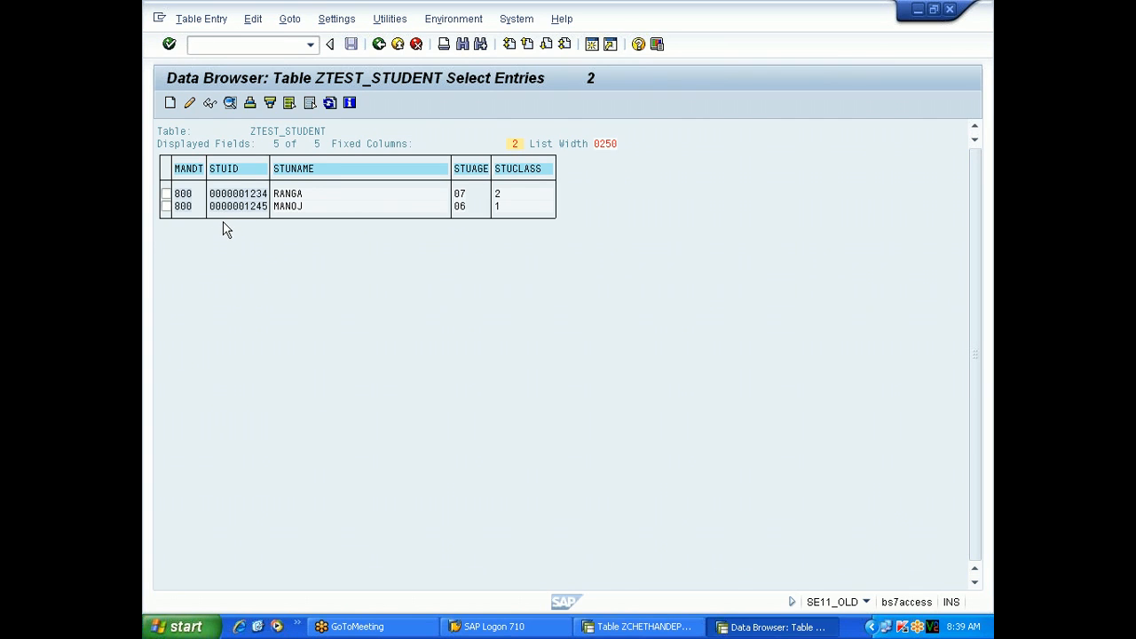
pyautogui.hotkey('alt', 'Tab')
pyautogui.click(280, 238)
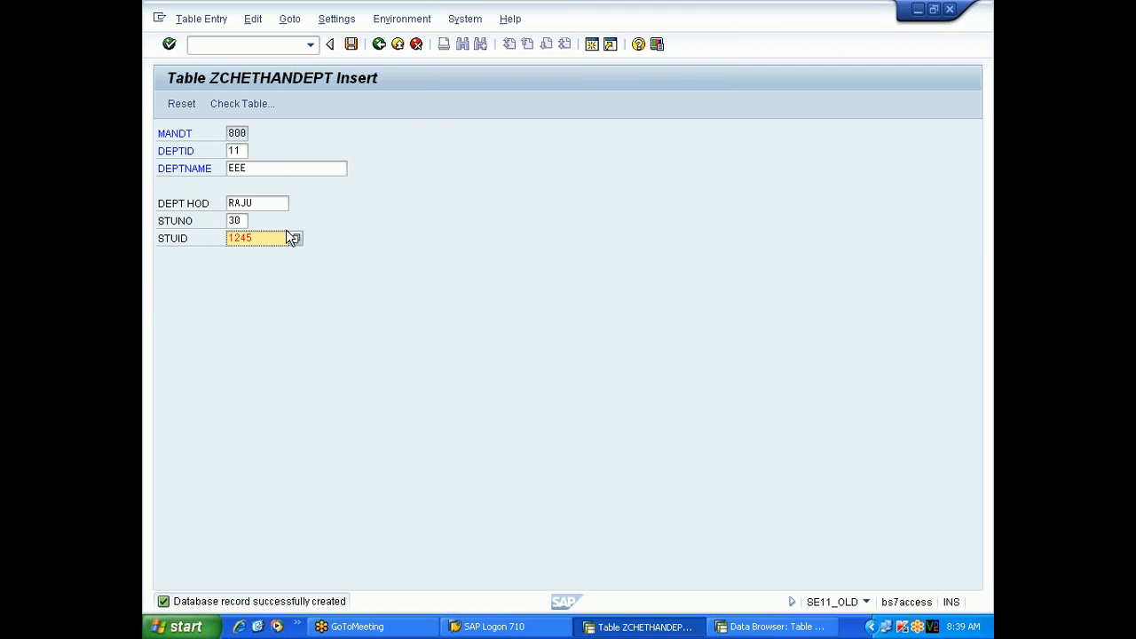
pyautogui.click(744, 626)
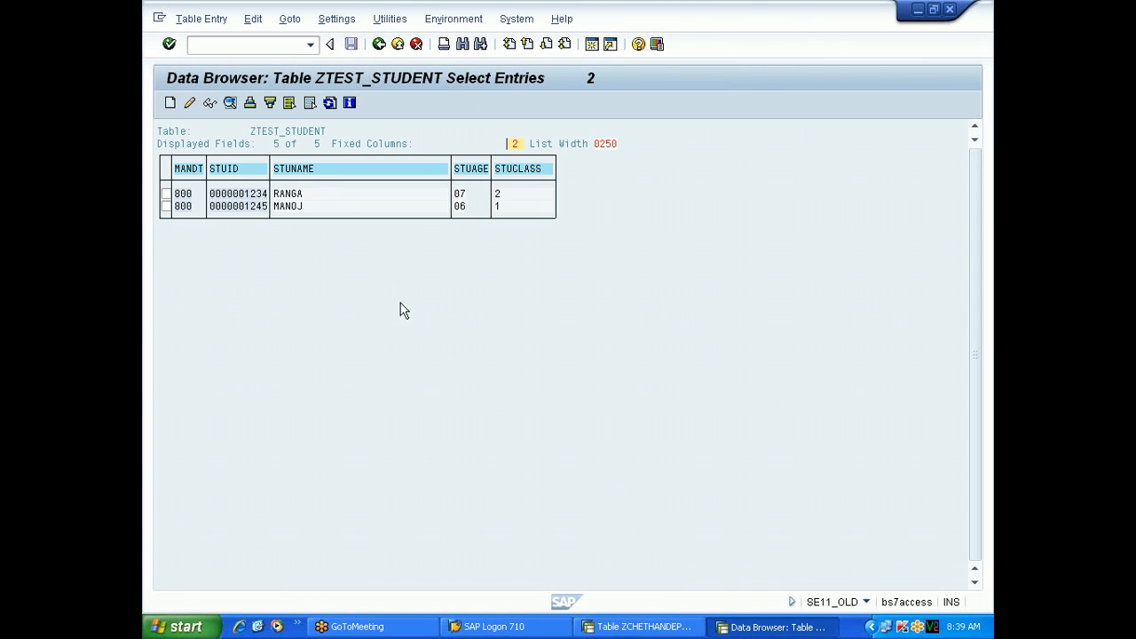
# Leave the ZTEST_STUDENT entries, look up the option for creating entries, and examine the table's STUID key field.
pyautogui.click(379, 44)
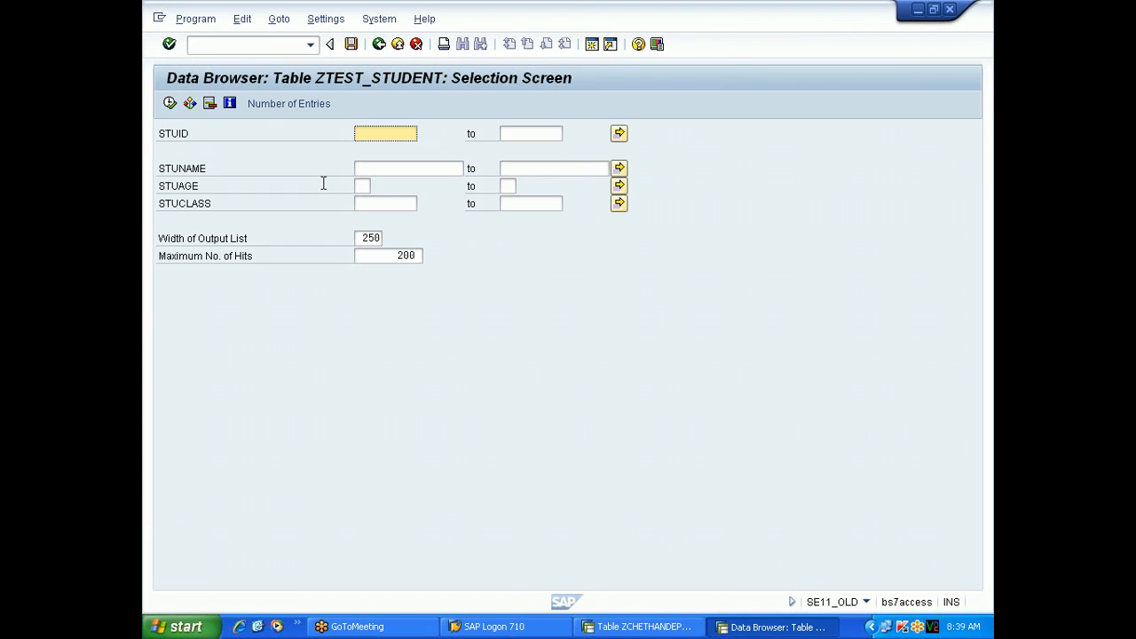
pyautogui.click(379, 43)
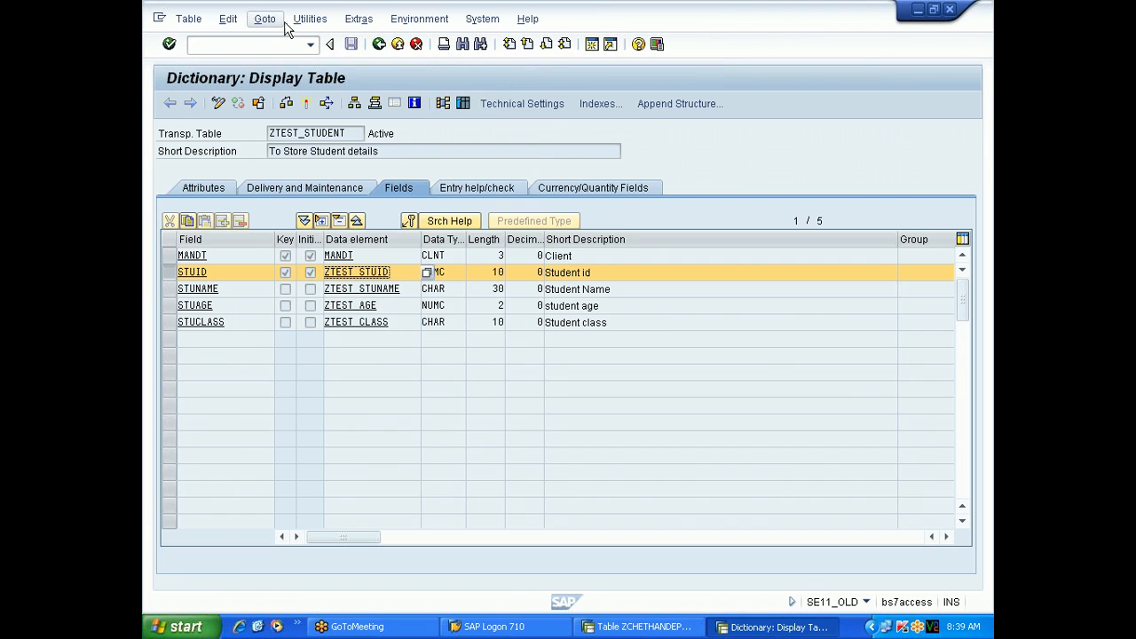
pyautogui.click(310, 20)
pyautogui.moveTo(347, 229)
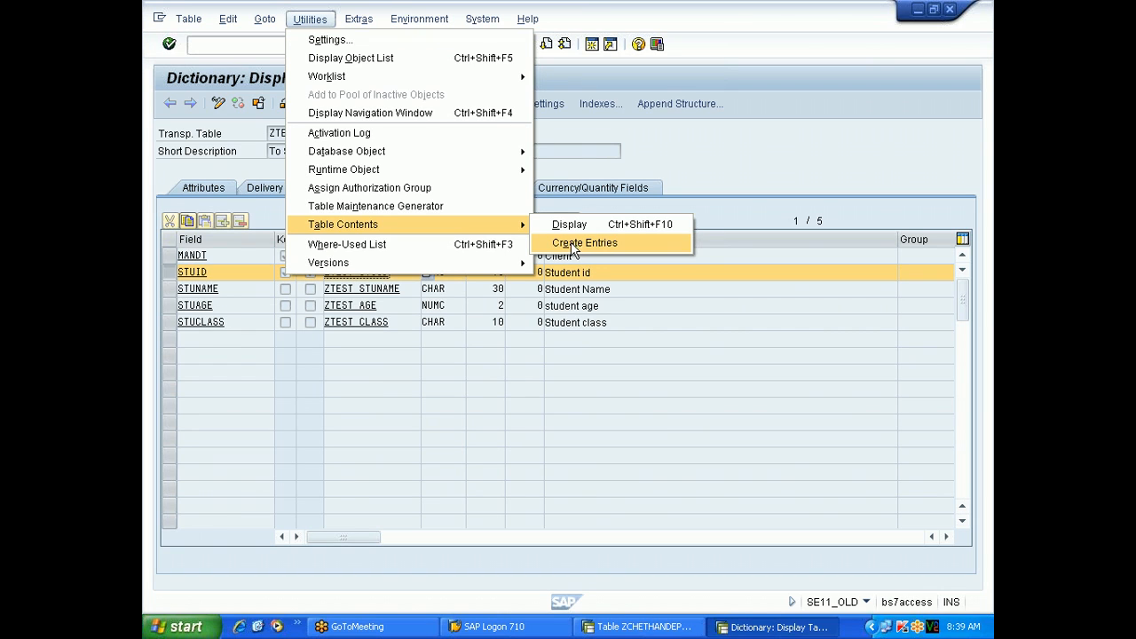
pyautogui.click(419, 419)
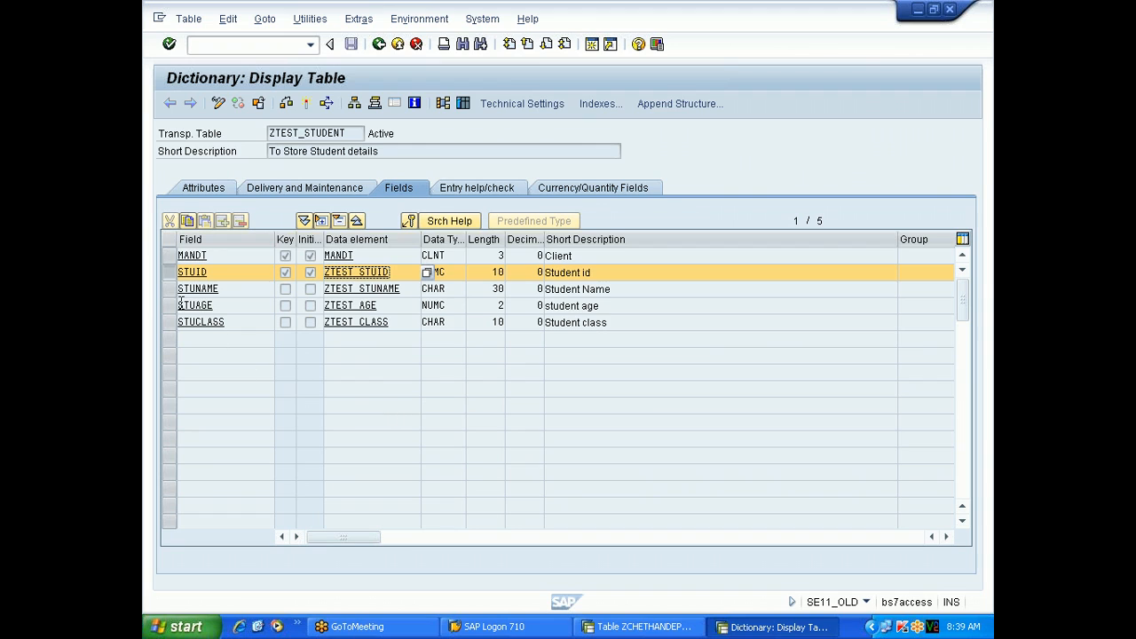
pyautogui.click(166, 270)
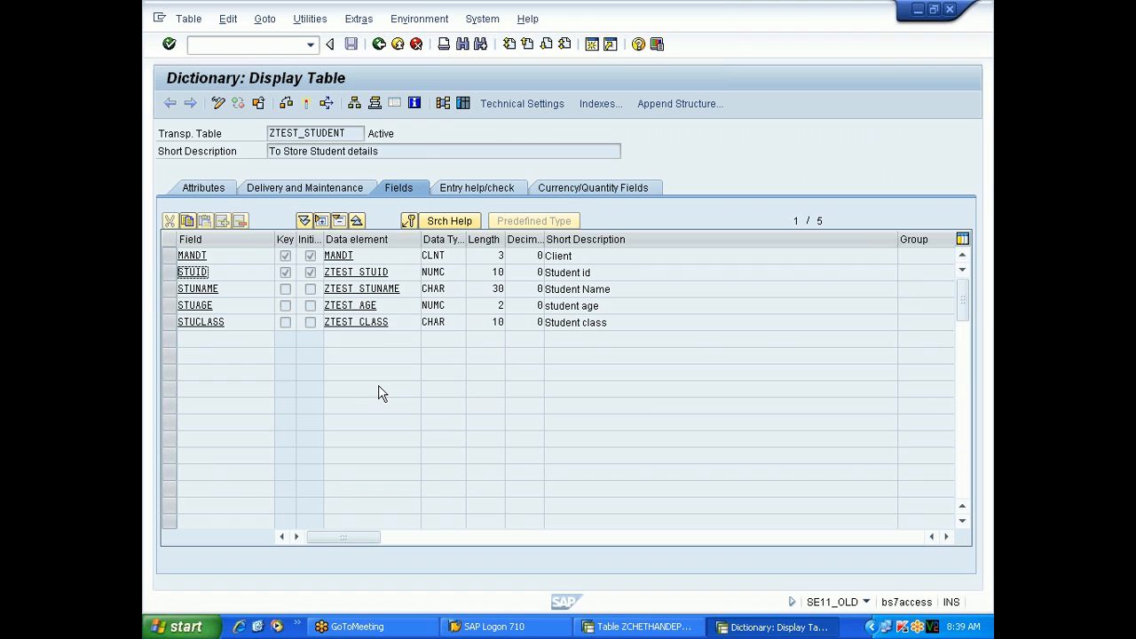
# Set STUID to 1 in the open ZCHETHANDEPT record, try to save it, and exit the entry discarding the data.
pyautogui.hotkey('alt', 'Tab')
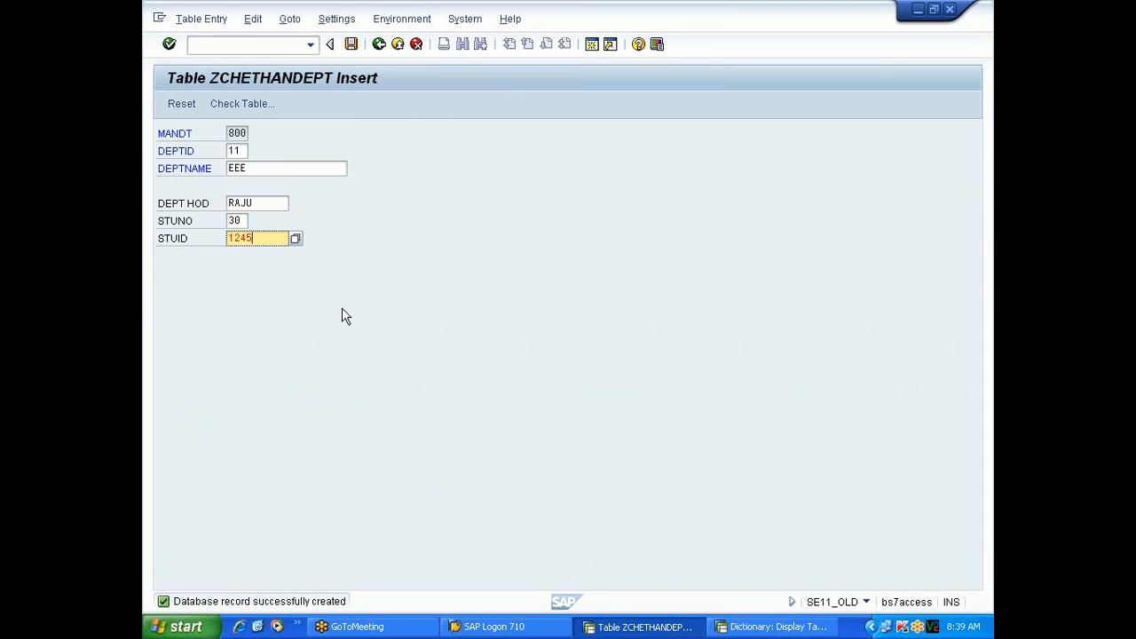
pyautogui.press('BackSpace')
pyautogui.press('BackSpace')
pyautogui.press('BackSpace')
pyautogui.click(351, 44)
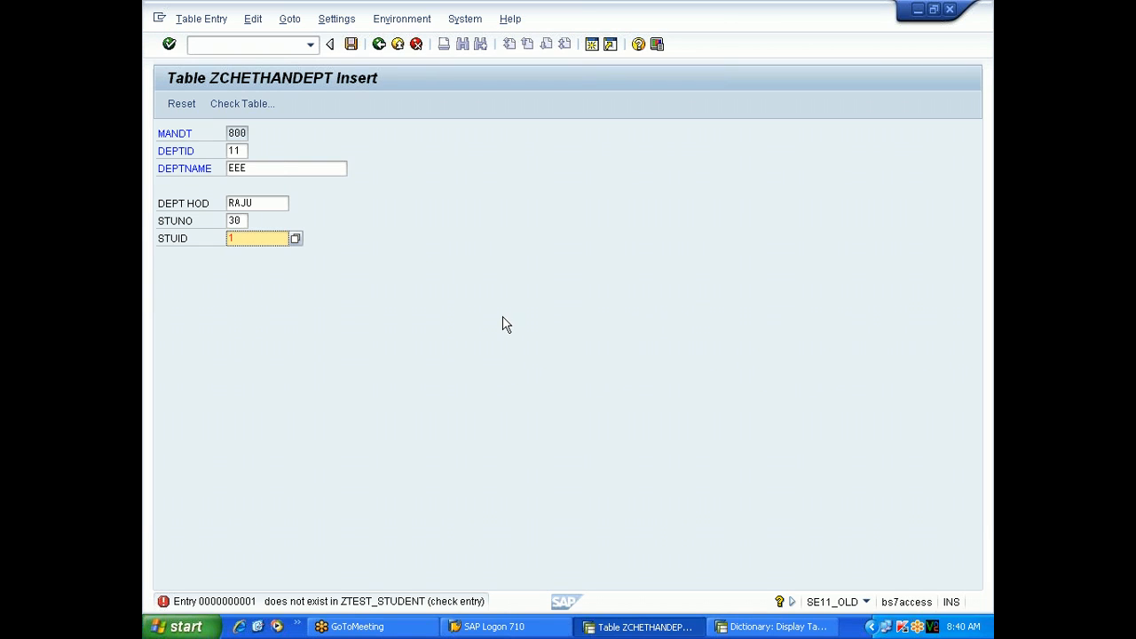
pyautogui.click(397, 45)
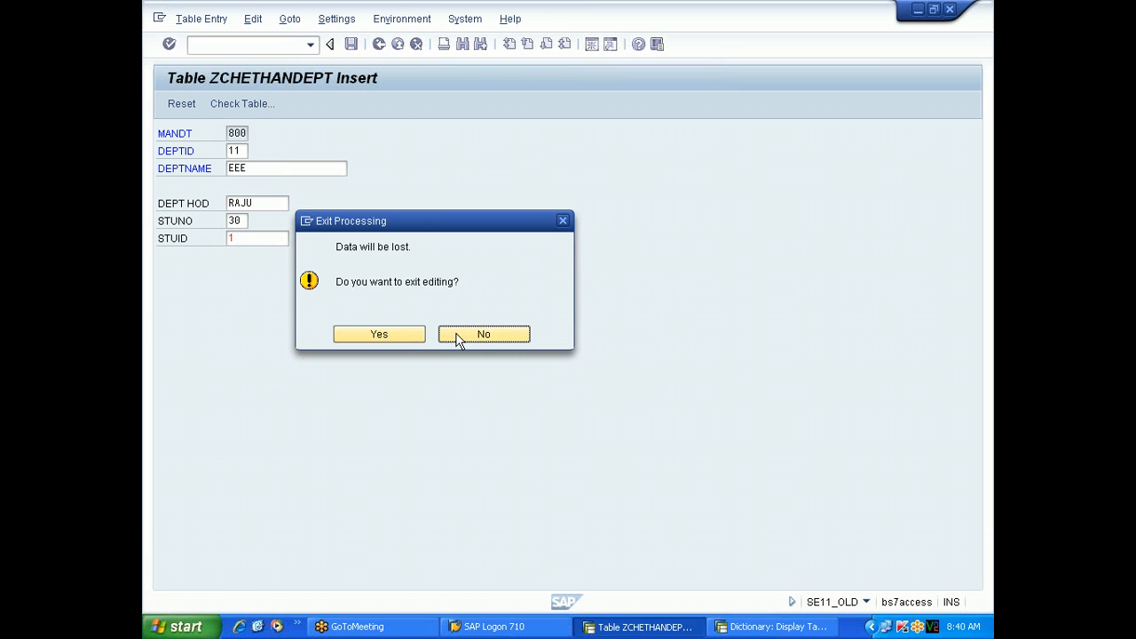
pyautogui.click(524, 341)
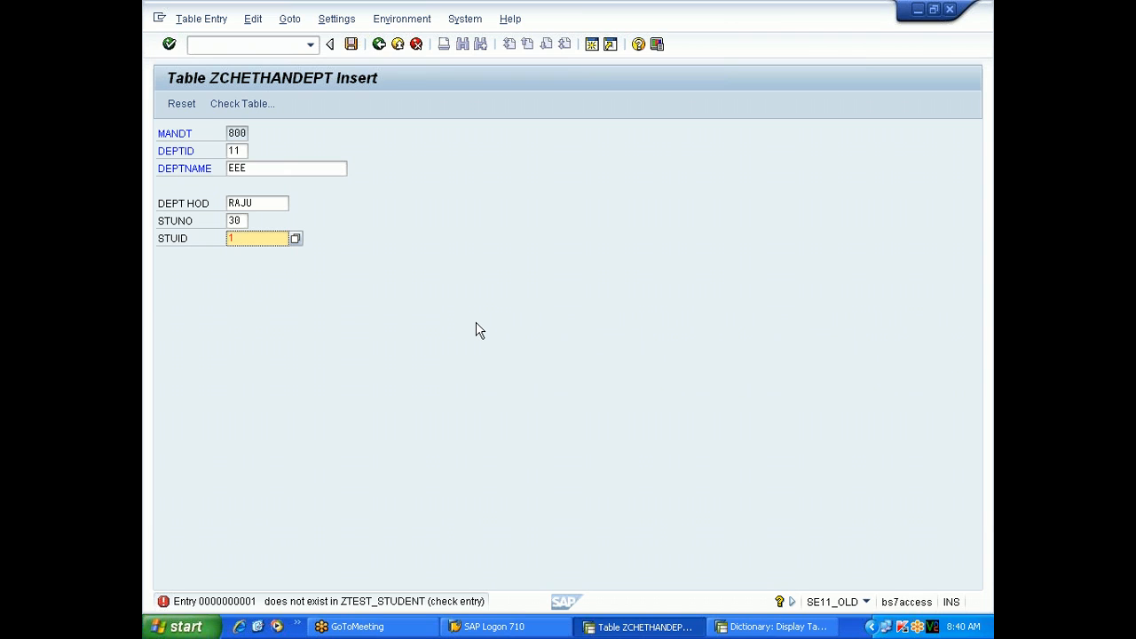
pyautogui.click(379, 45)
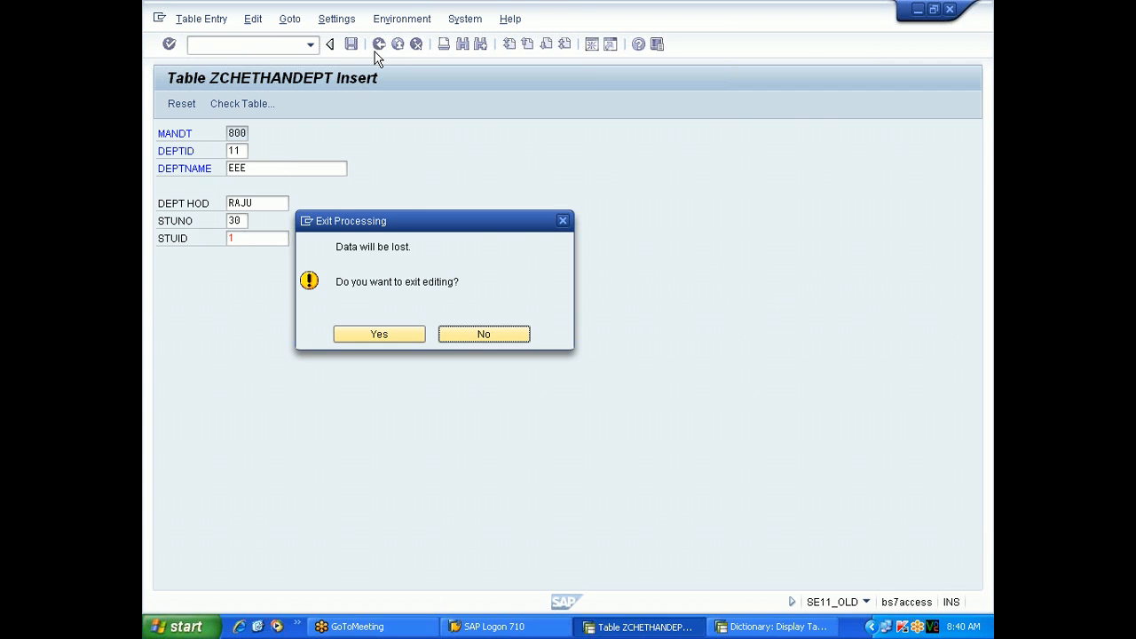
pyautogui.click(400, 342)
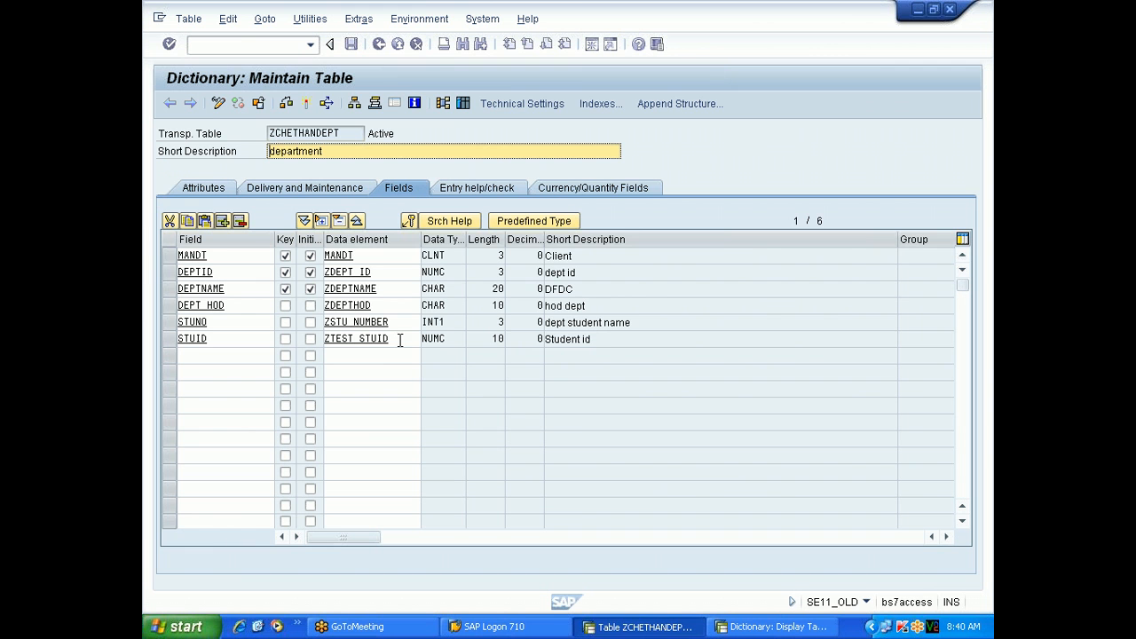
# Compare the STUID field of ZCHETHANDEPT with the STUID key field of ZTEST_STUDENT.
pyautogui.click(233, 338)
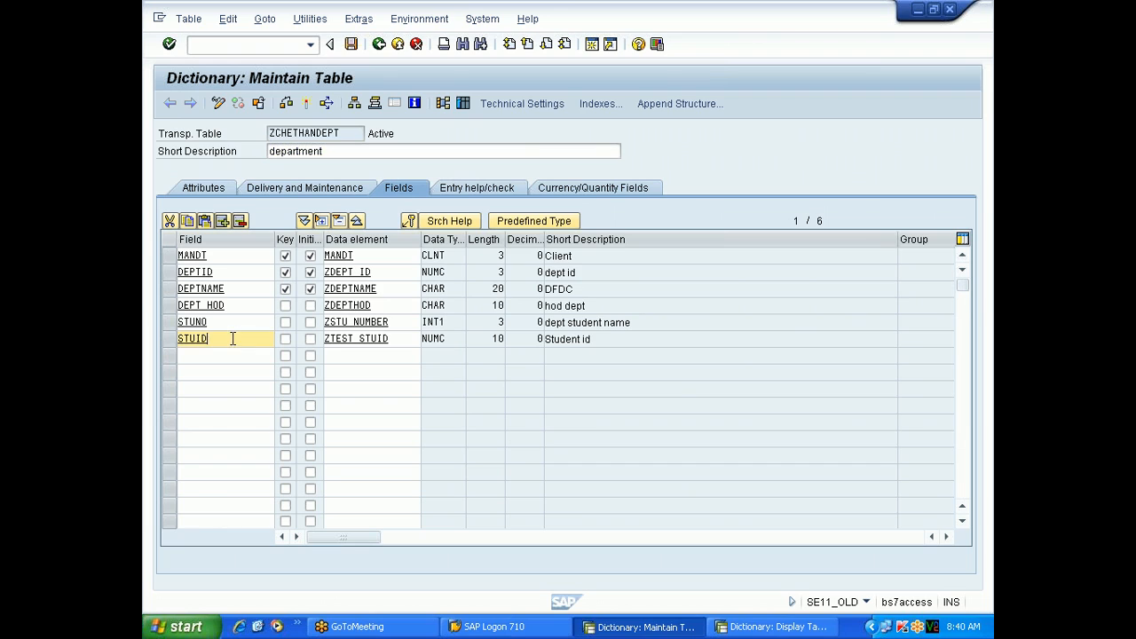
pyautogui.moveTo(208, 338); pyautogui.dragTo(177, 338)
pyautogui.click(186, 272)
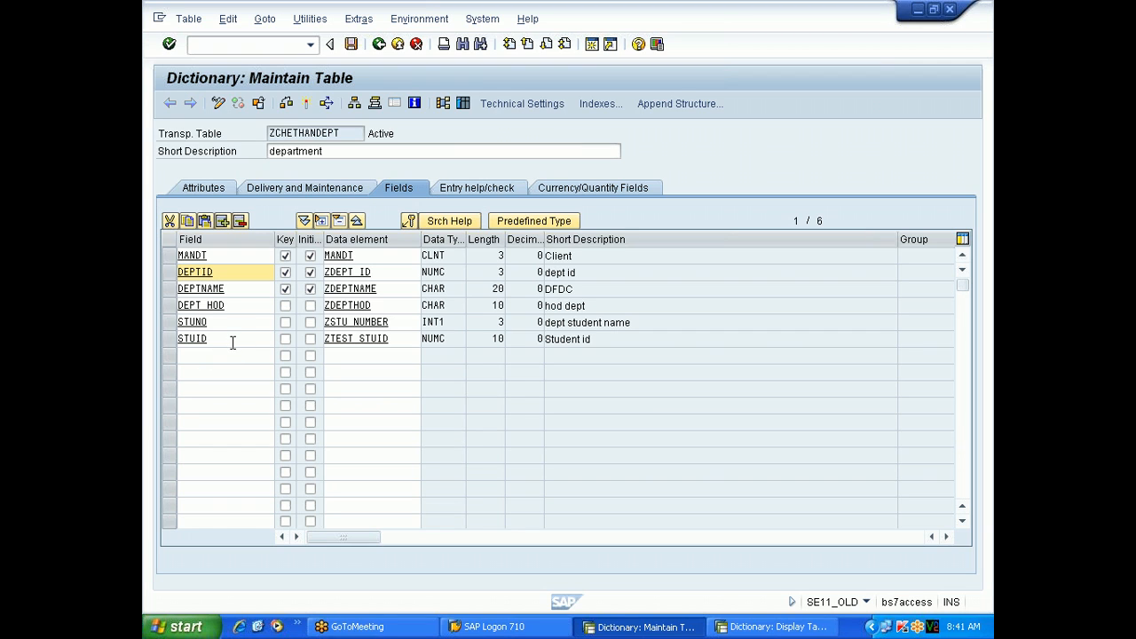
pyautogui.hotkey('alt', 'Tab')
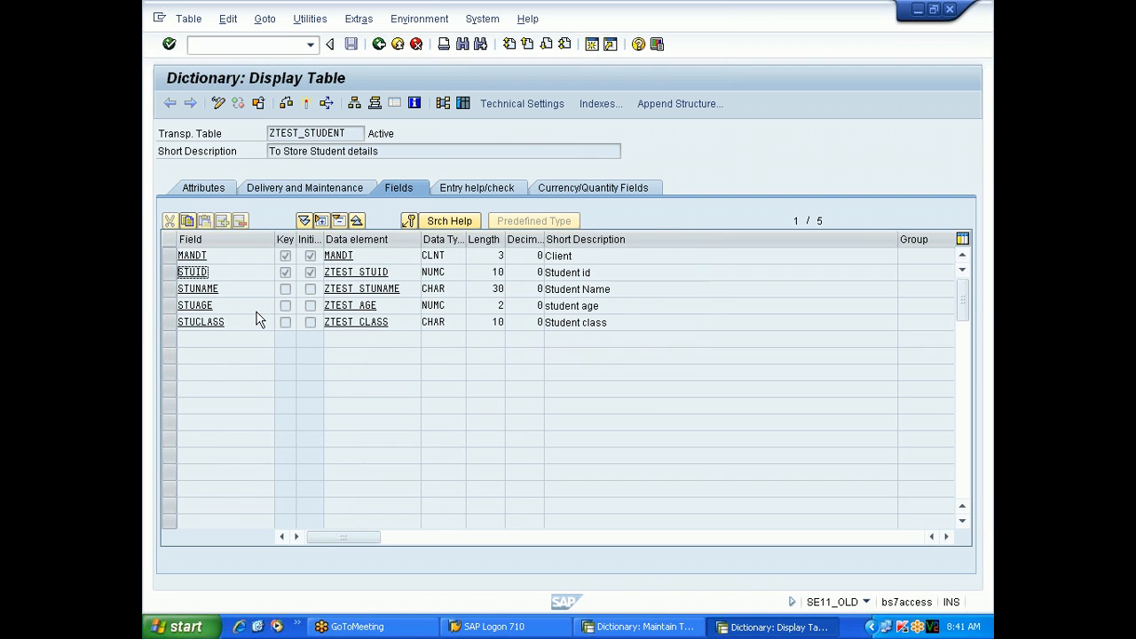
pyautogui.hotkey('alt', 'Tab')
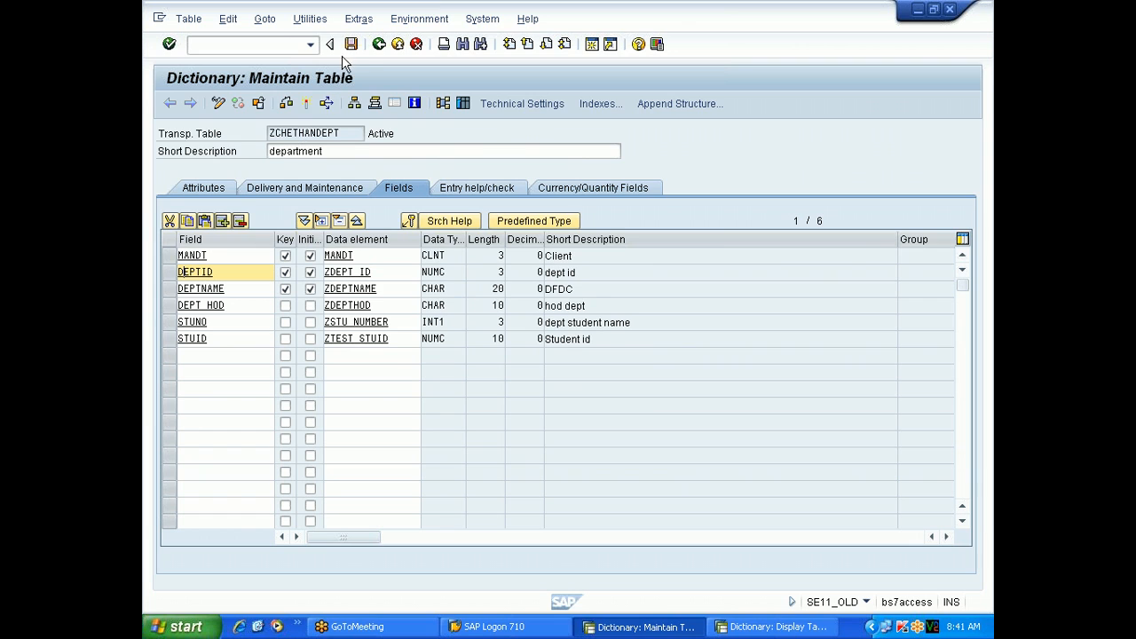
# Reopen table ZCHETHANDEPT in display mode and examine the check table assigned to its STUID field.
pyautogui.click(379, 45)
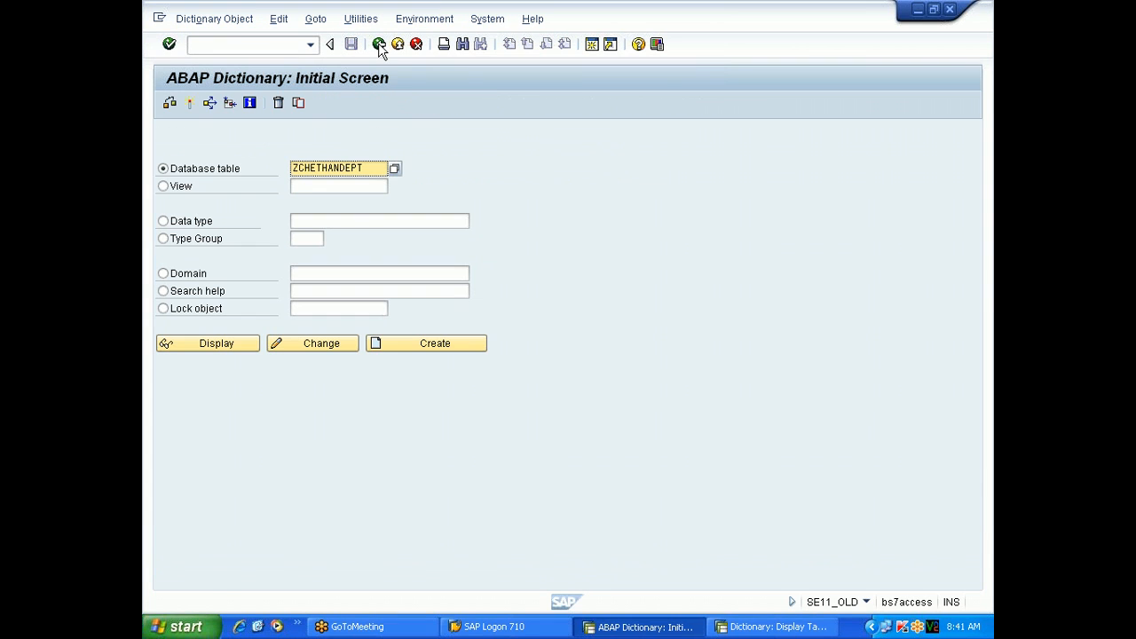
pyautogui.click(221, 342)
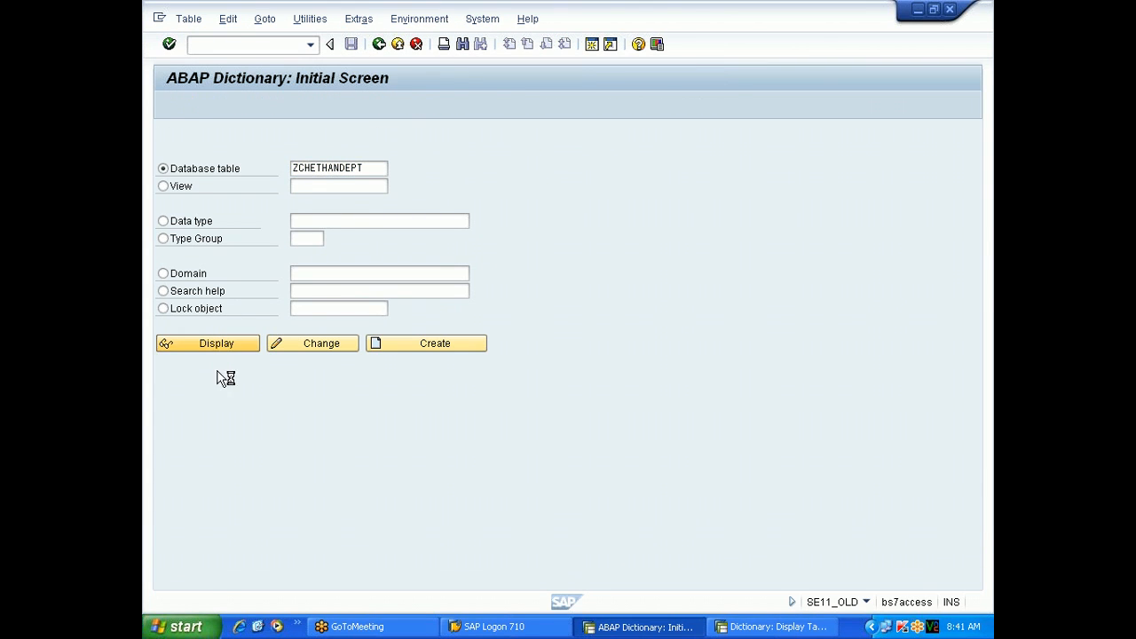
pyautogui.click(171, 338)
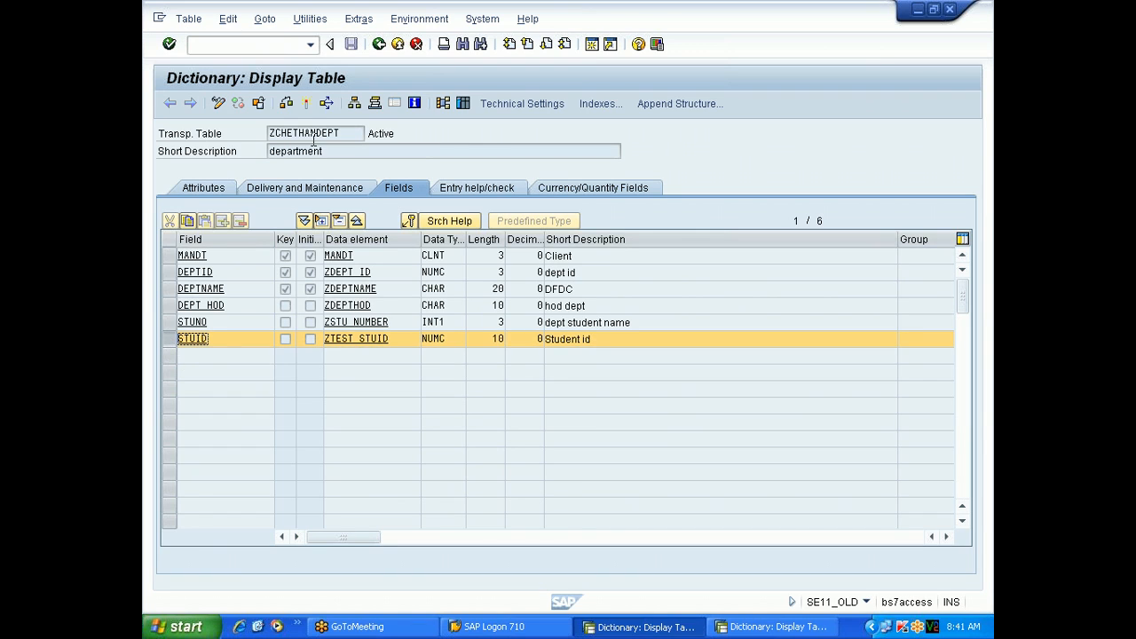
pyautogui.click(460, 190)
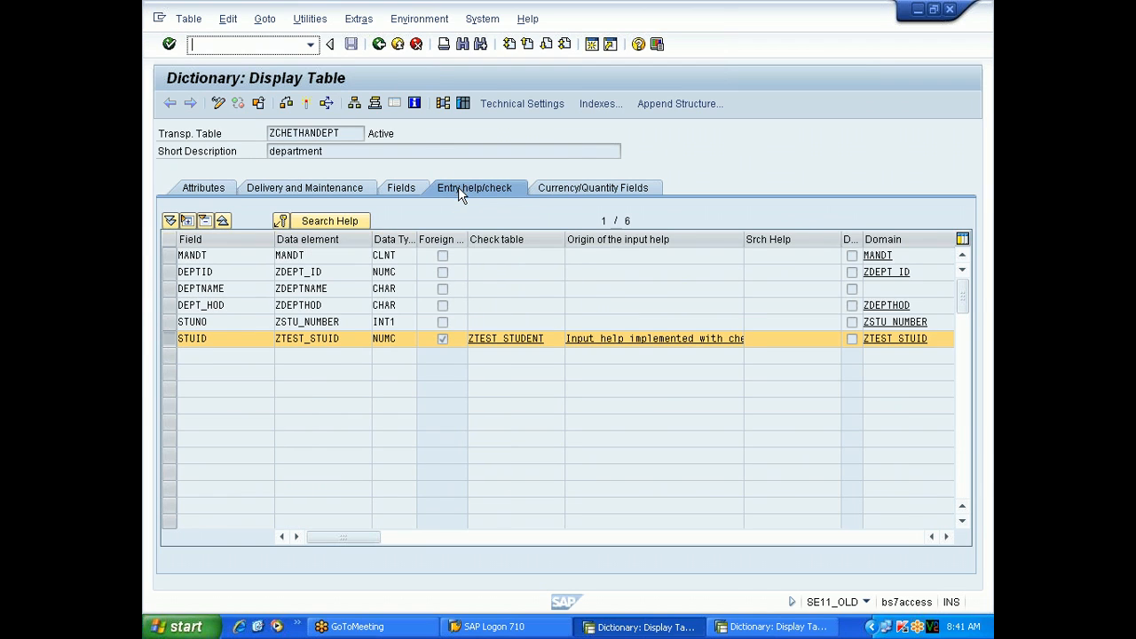
pyautogui.moveTo(545, 338); pyautogui.dragTo(447, 282)
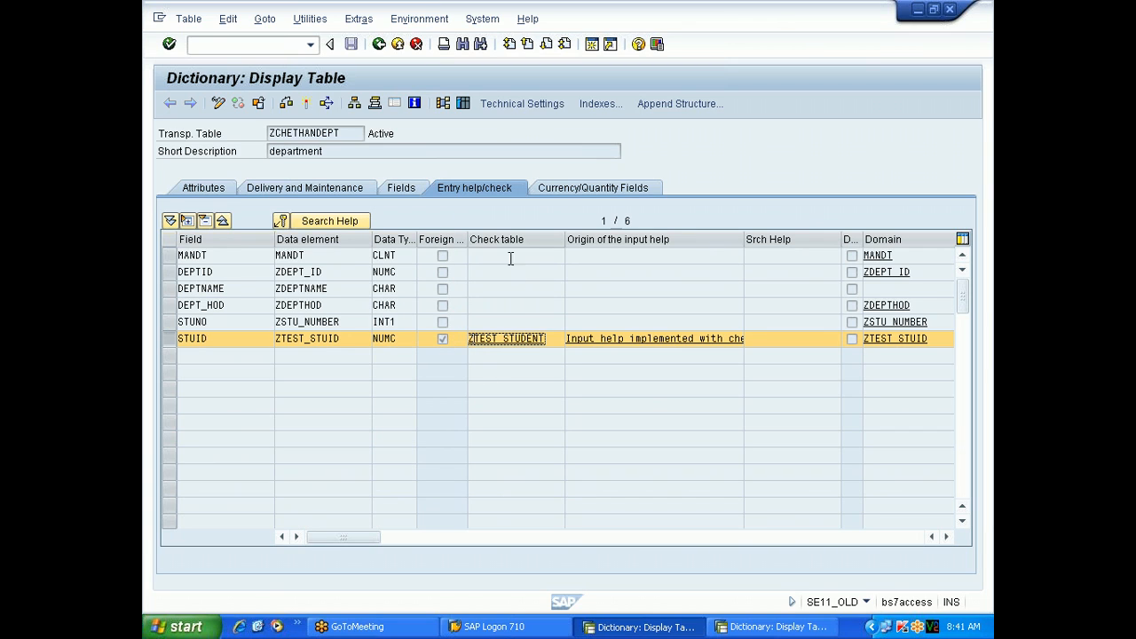
pyautogui.moveTo(549, 342); pyautogui.dragTo(472, 337)
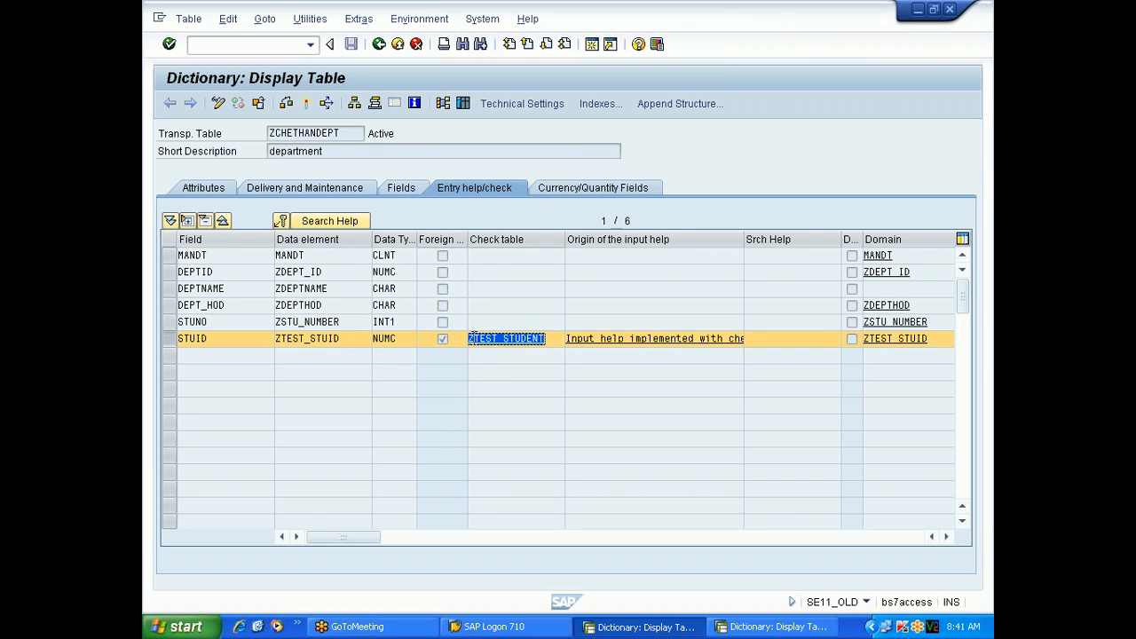
pyautogui.click(463, 338)
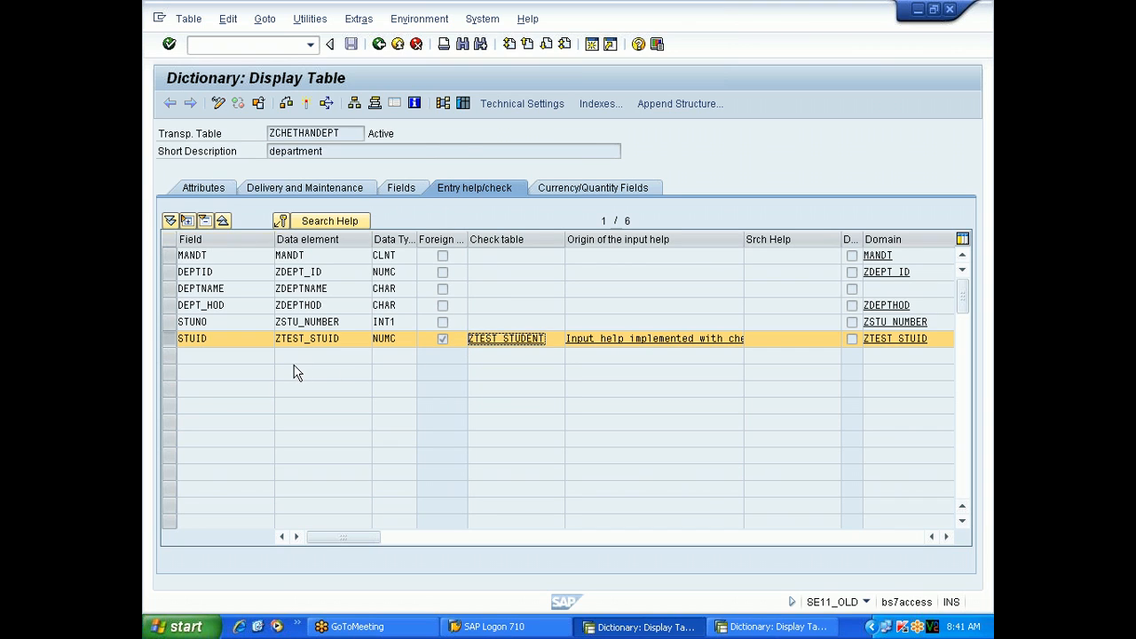
# Leave ZTEST_STUDENT in the other session and display the database table MAKT there.
pyautogui.click(746, 627)
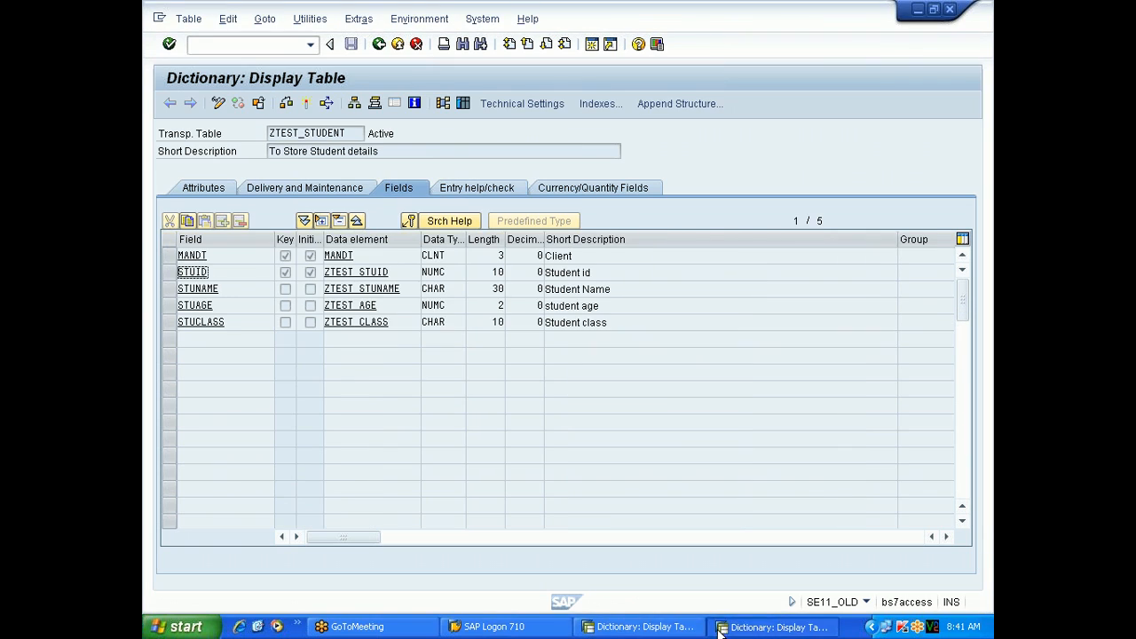
pyautogui.click(377, 48)
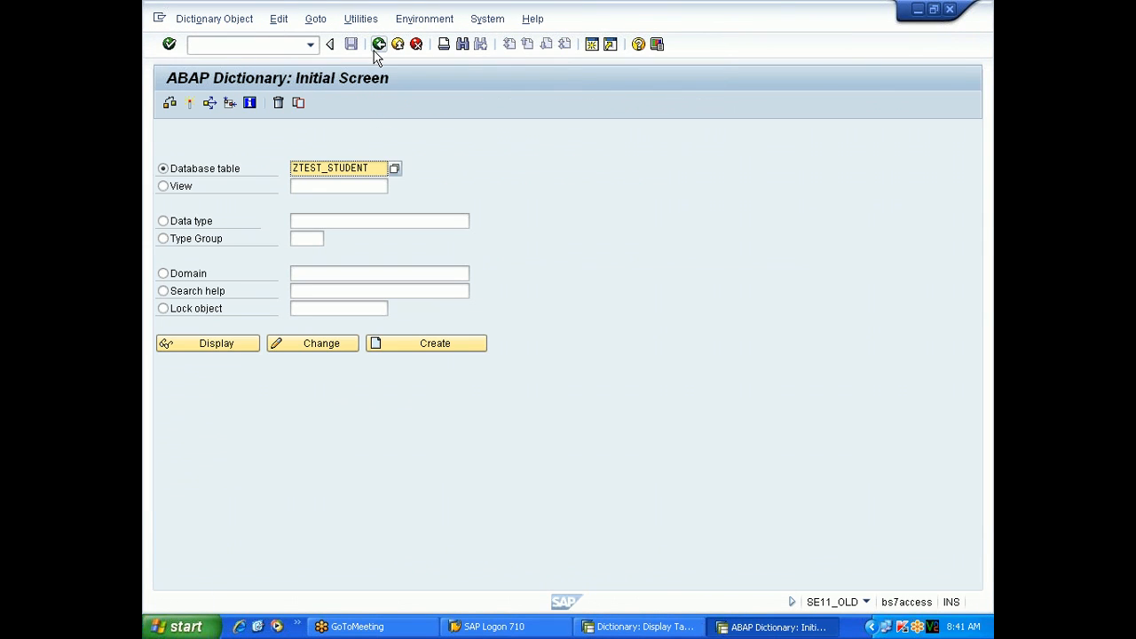
pyautogui.press('Delete')
pyautogui.press('Delete')
pyautogui.press('Delete')
pyautogui.press('Delete')
pyautogui.press('Delete')
pyautogui.press('Delete')
pyautogui.press('Delete')
pyautogui.press('Delete')
pyautogui.press('Delete')
pyautogui.press('Delete')
pyautogui.press('Delete')
pyautogui.press('Delete')
pyautogui.press('Delete')
pyautogui.write('makt')
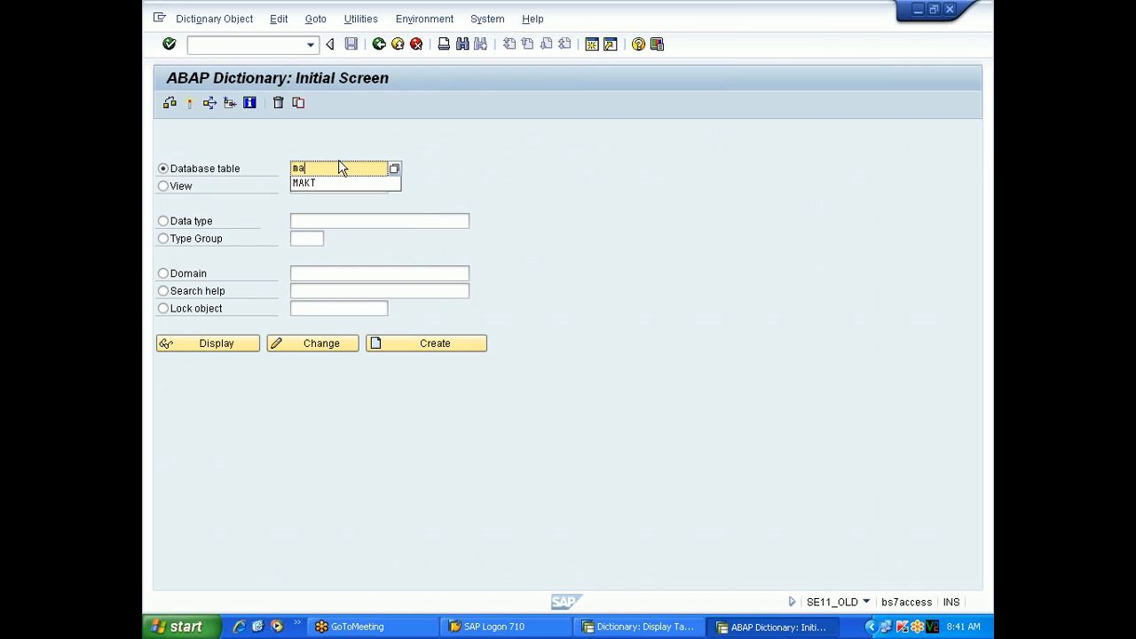
pyautogui.press('Return')
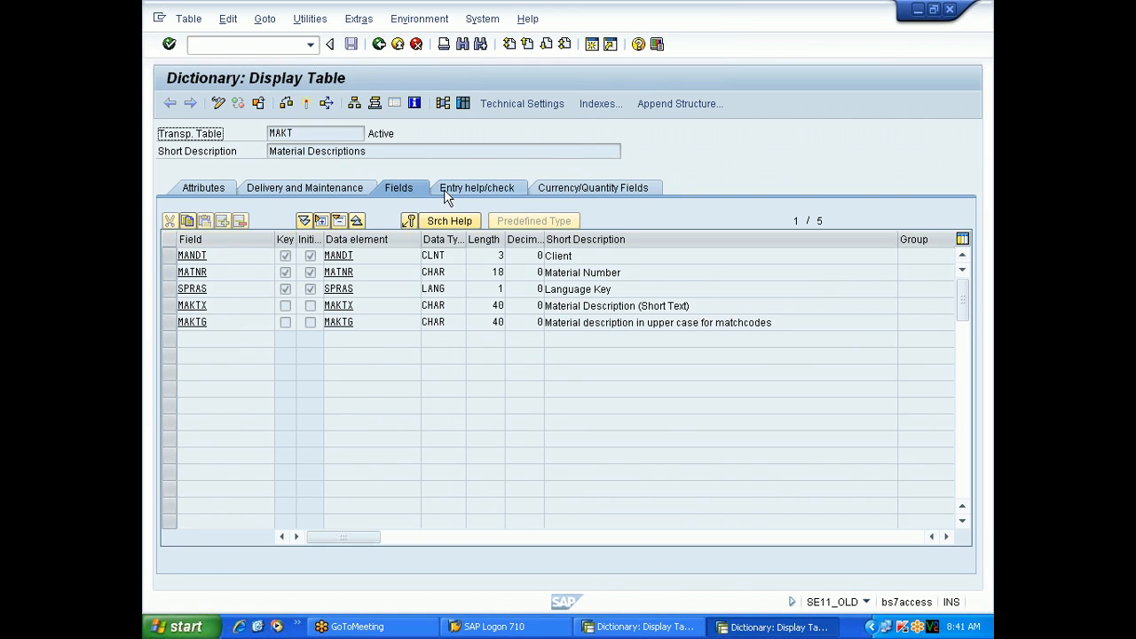
# Examine the check tables of MAKT's MANDT, MATNR and SPRAS fields, and exit the dictionary in that session.
pyautogui.click(476, 191)
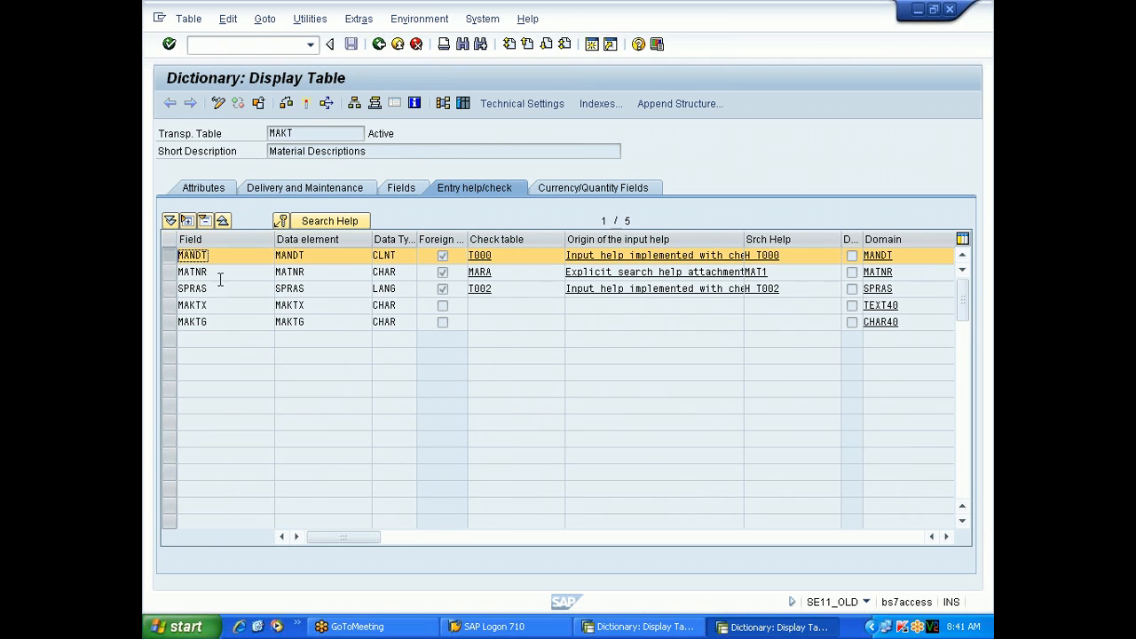
pyautogui.click(506, 254)
pyautogui.click(468, 254)
pyautogui.click(170, 271)
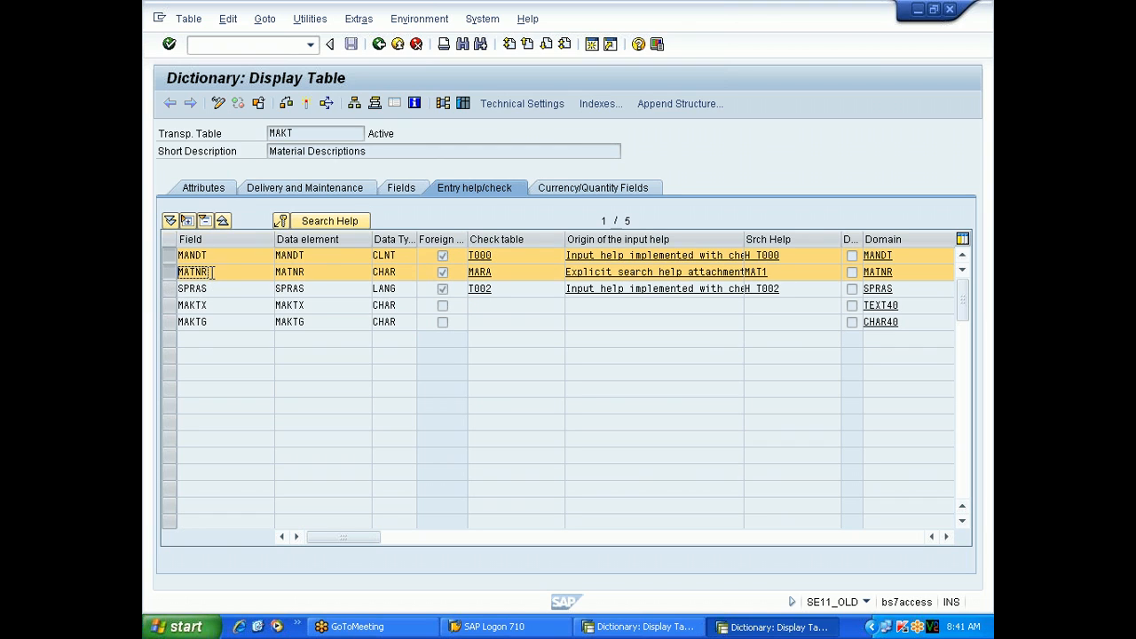
pyautogui.click(470, 271)
pyautogui.click(212, 289)
pyautogui.click(503, 289)
pyautogui.click(397, 44)
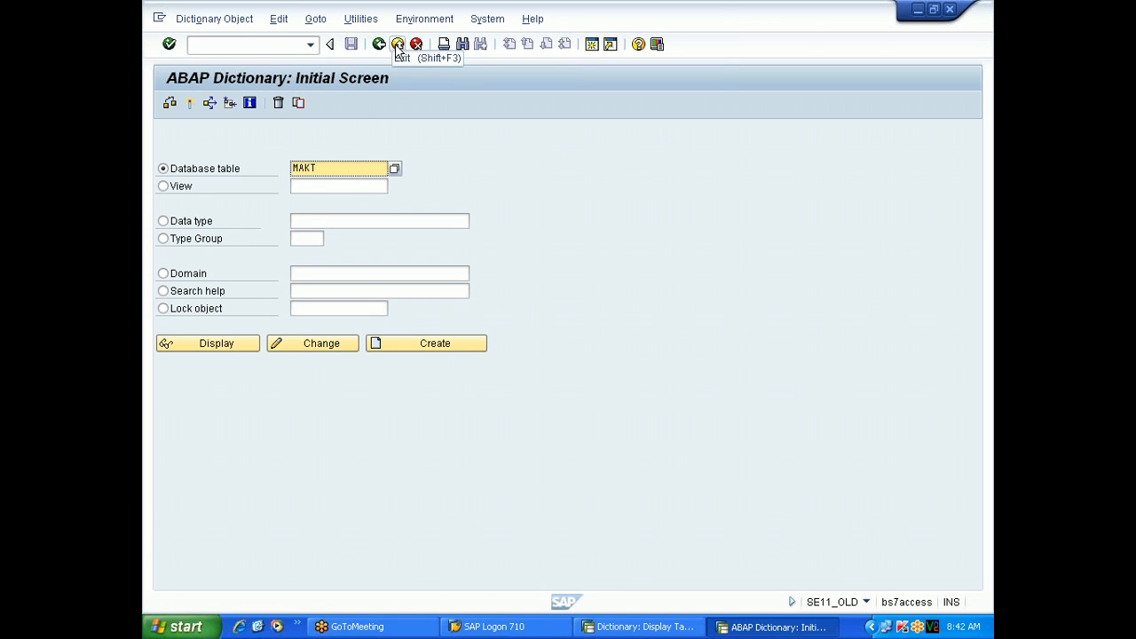
pyautogui.click(397, 45)
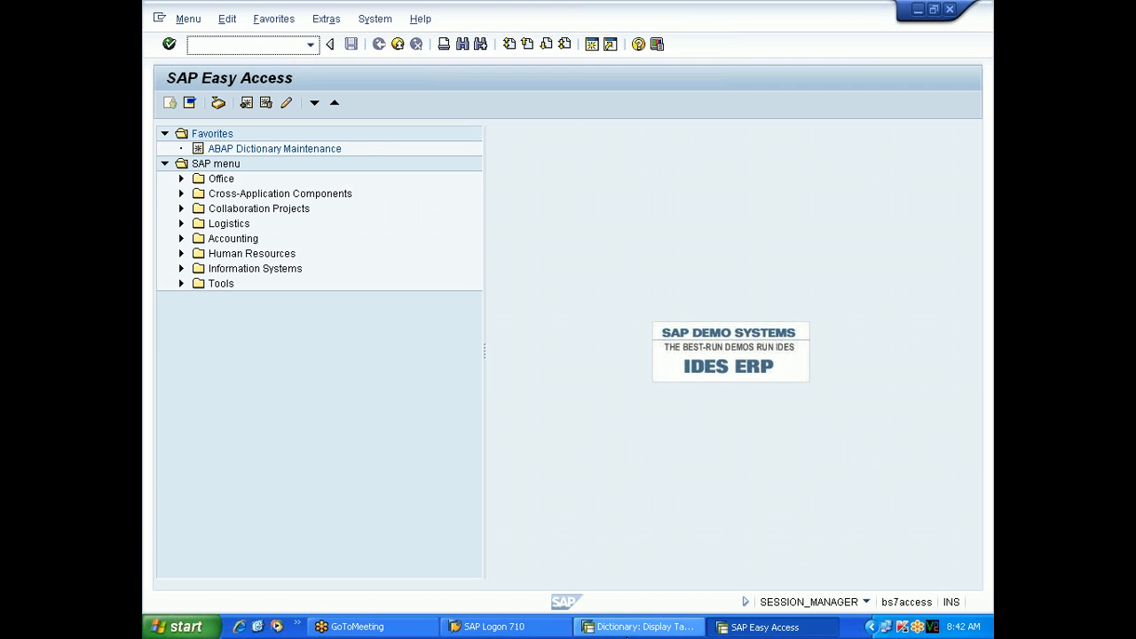
# Start a new ZCHETHANDEPT entry, view the value help for STUID, and leave the entry without filling it in.
pyautogui.click(636, 628)
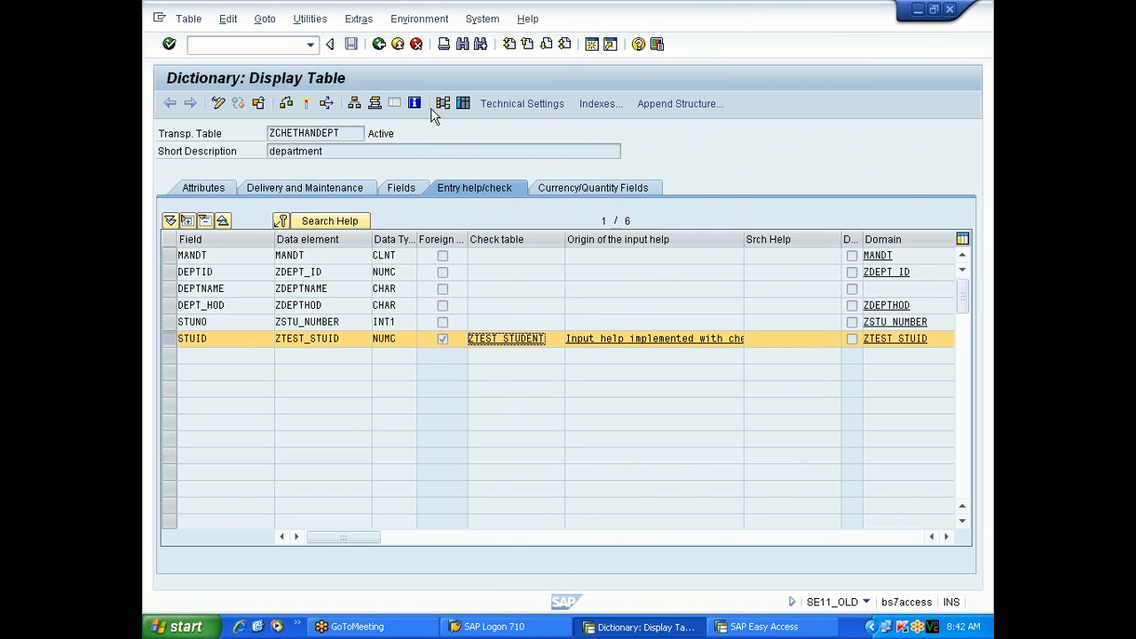
pyautogui.click(310, 19)
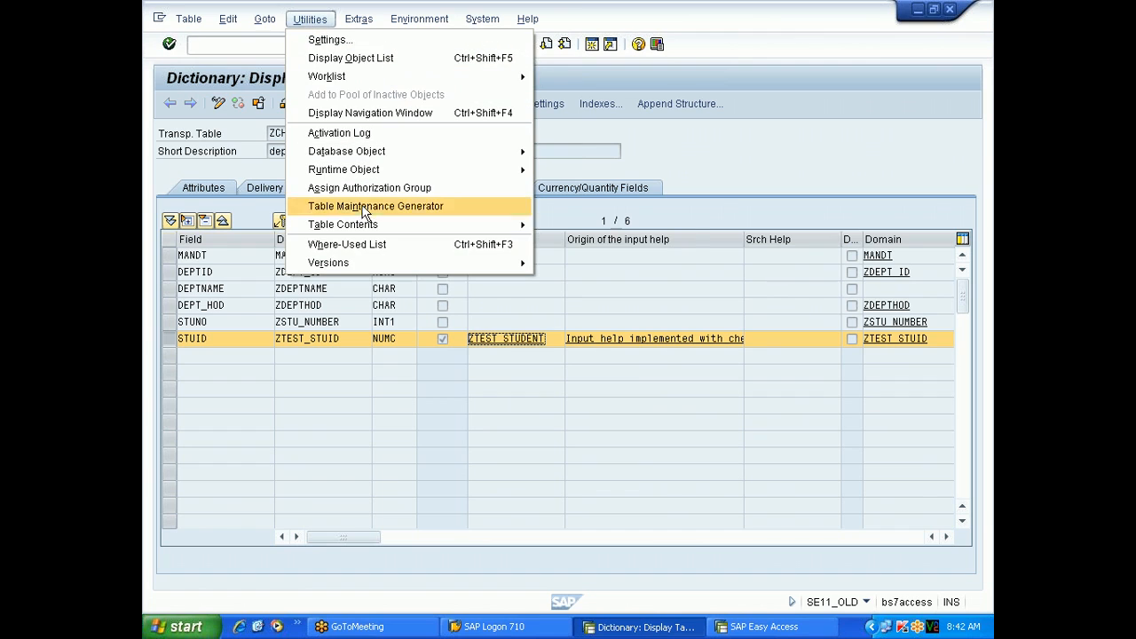
pyautogui.moveTo(377, 228)
pyautogui.click(586, 241)
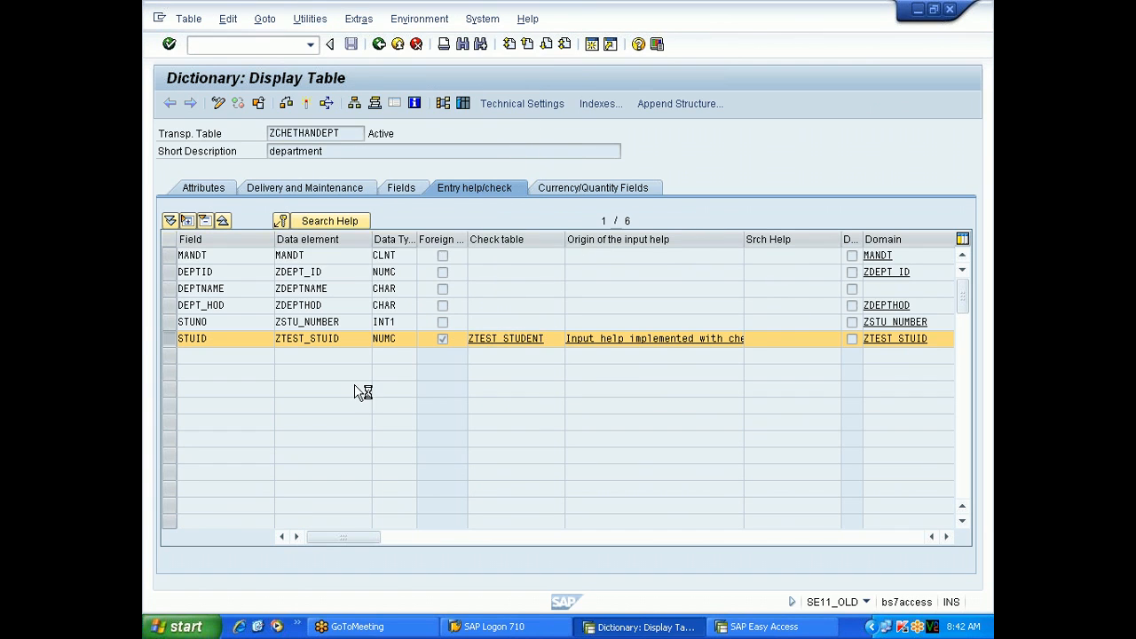
pyautogui.click(255, 240)
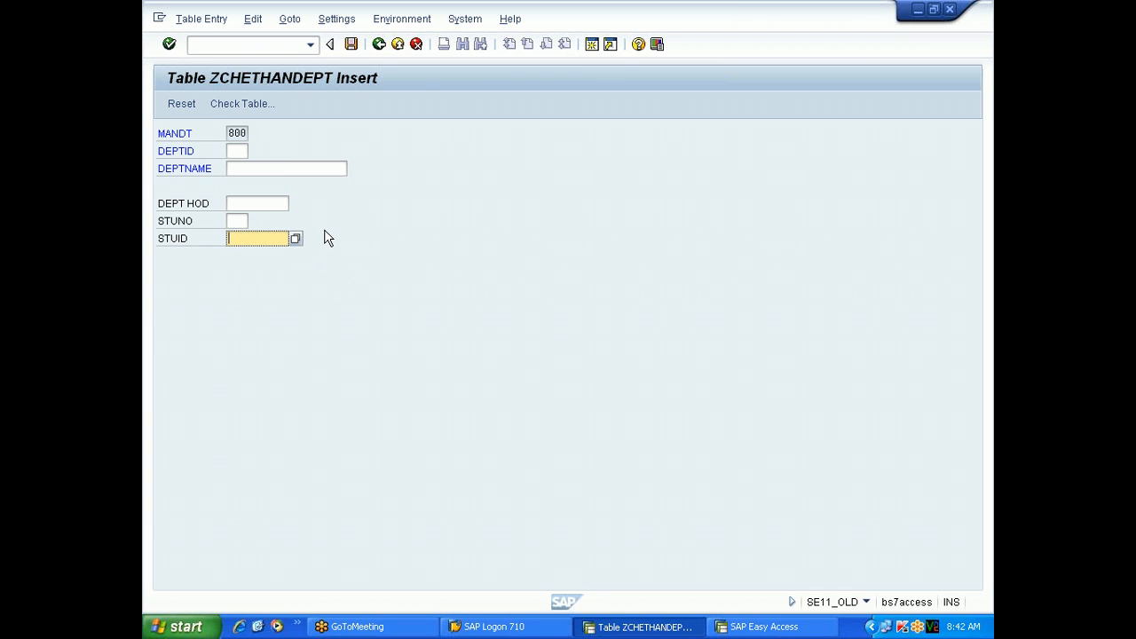
pyautogui.press('F4')
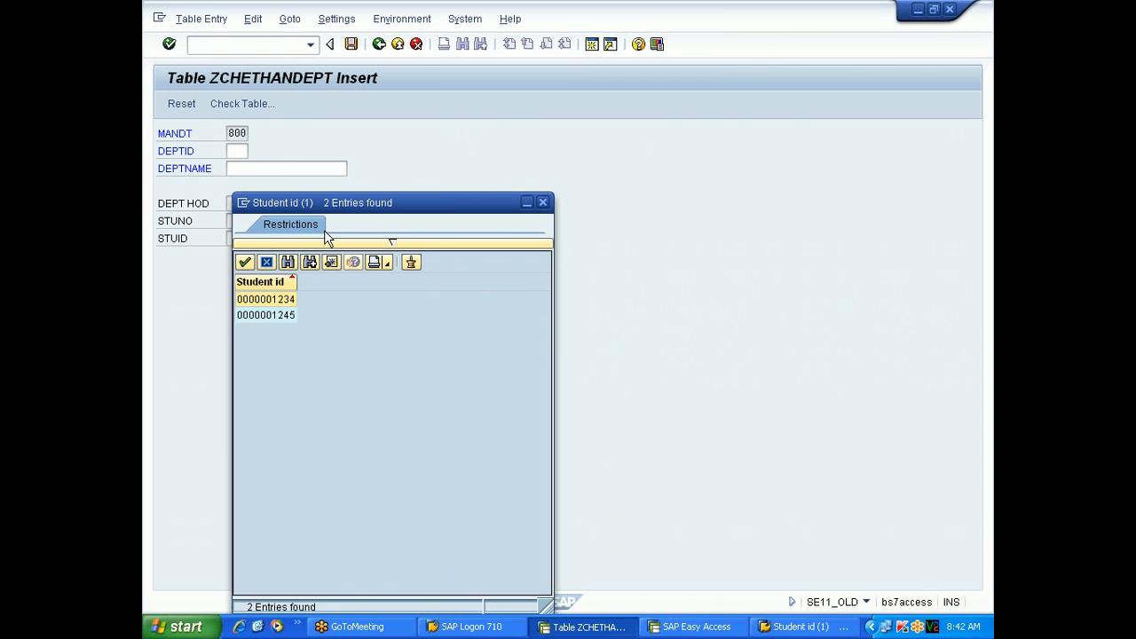
pyautogui.click(543, 203)
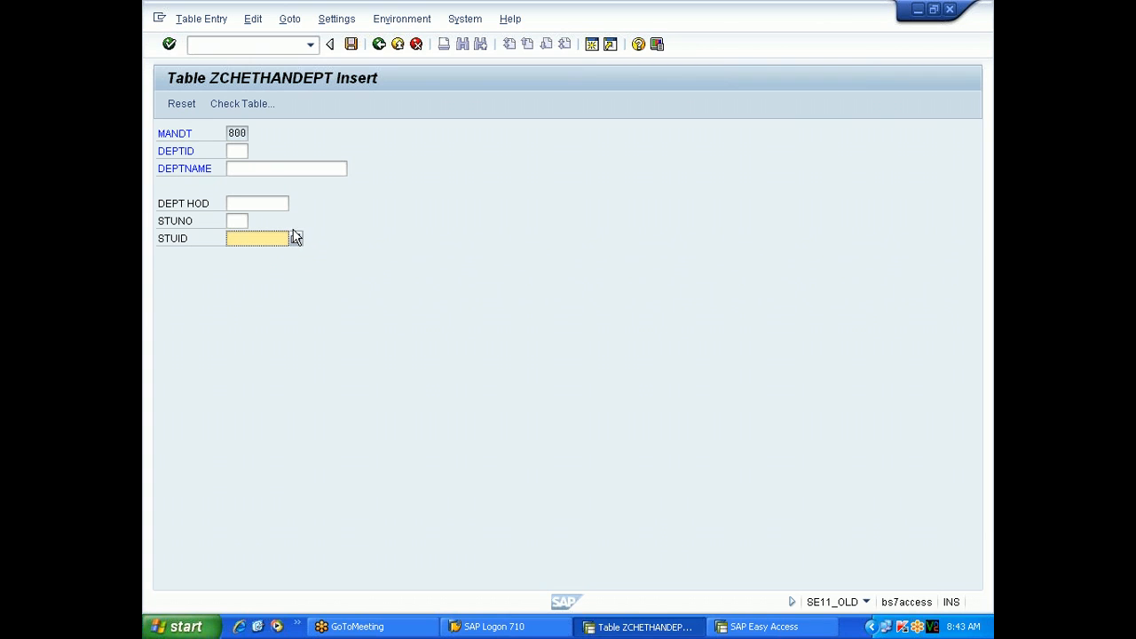
pyautogui.click(252, 172)
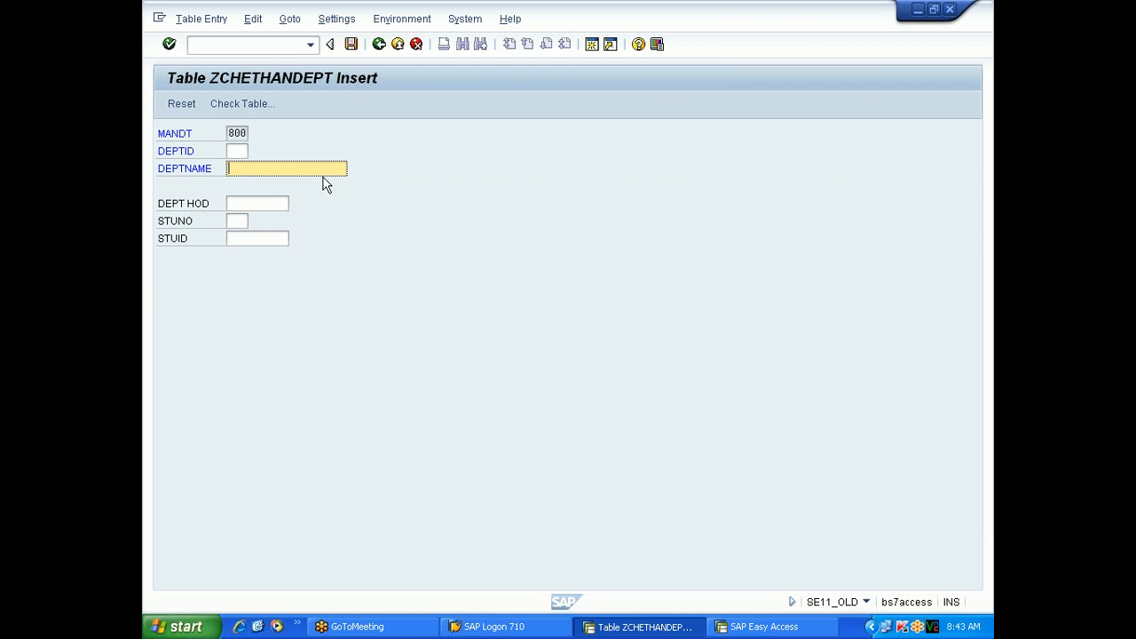
pyautogui.click(379, 45)
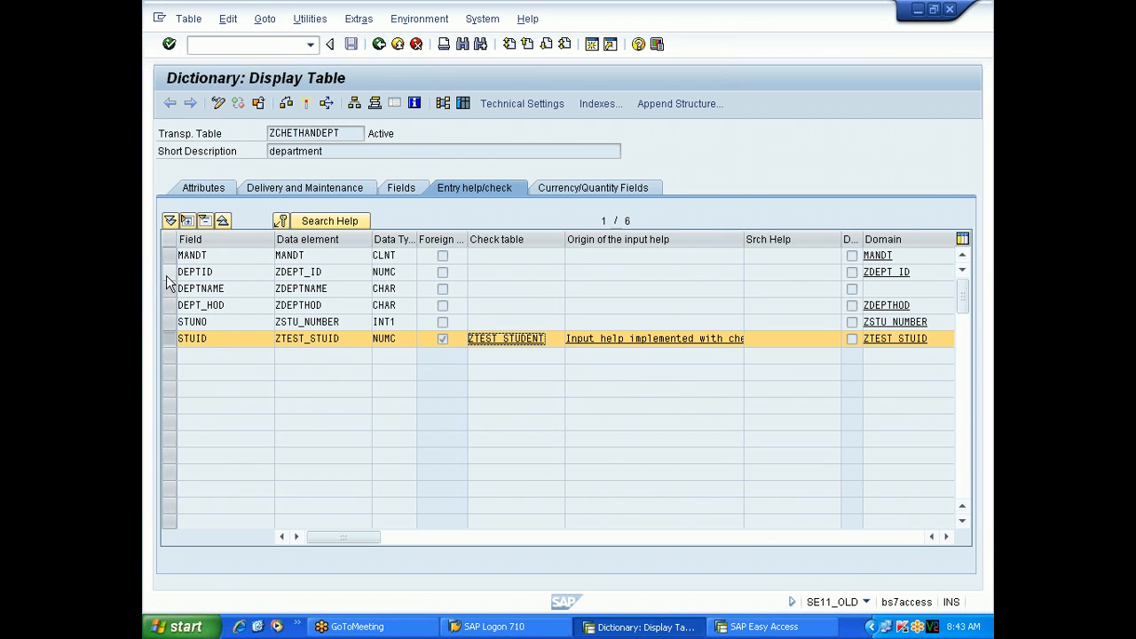
# Examine the DEPTNAME field and its data element in ZCHETHANDEPT's entry help and check settings.
pyautogui.click(168, 288)
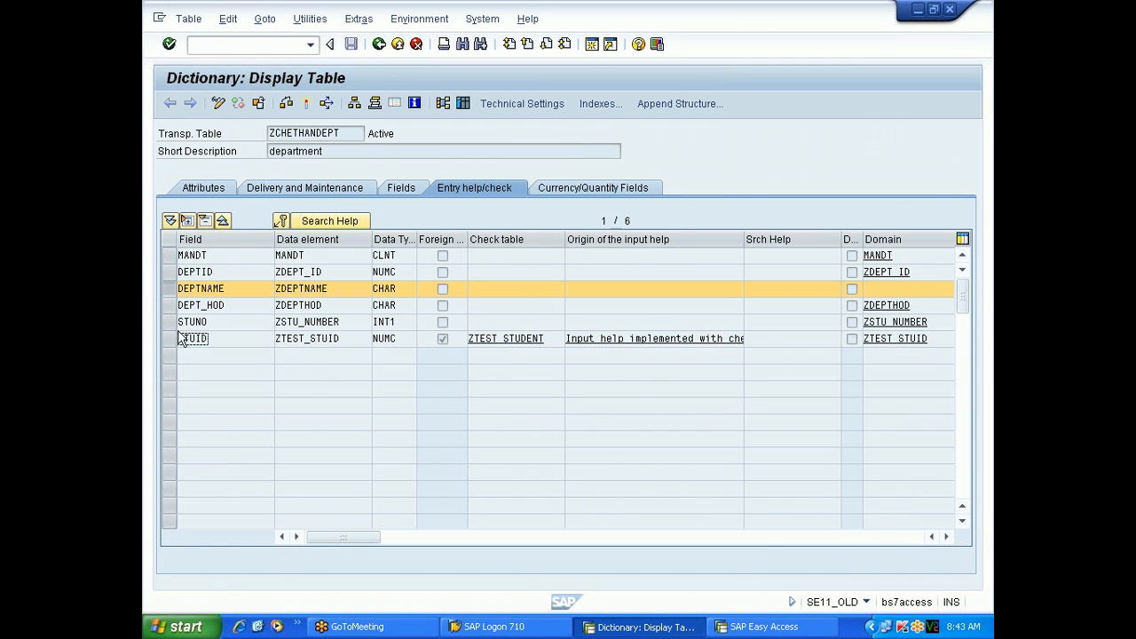
pyautogui.moveTo(236, 289); pyautogui.dragTo(175, 293)
pyautogui.moveTo(175, 293); pyautogui.dragTo(285, 292)
pyautogui.click(324, 289)
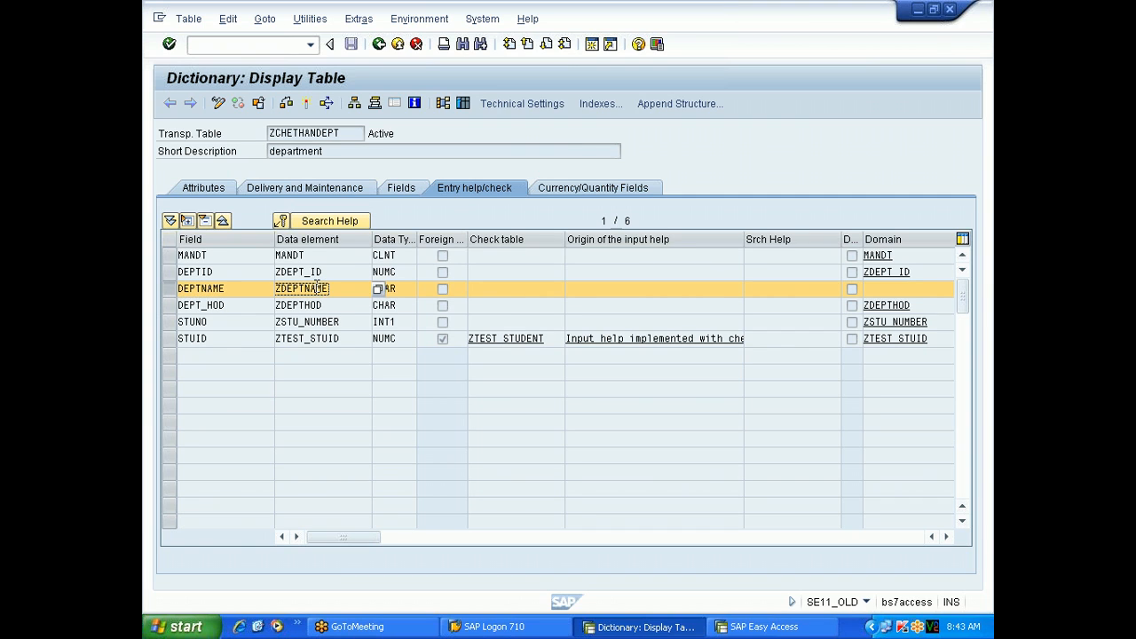
# Edit data element ZDEPTNAME to use a domain instead of its predefined type, assign domain ZDEPTNAME, save, and create that domain.
pyautogui.doubleClick(317, 285)
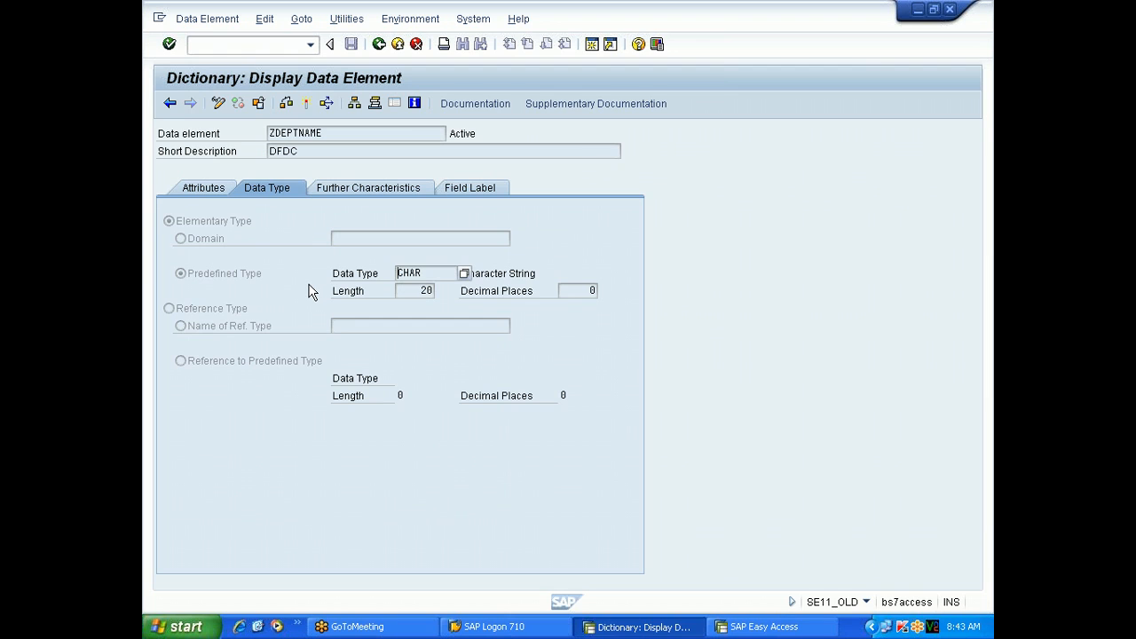
pyautogui.click(218, 103)
pyautogui.moveTo(330, 131); pyautogui.dragTo(268, 134)
pyautogui.click(298, 134)
pyautogui.click(197, 238)
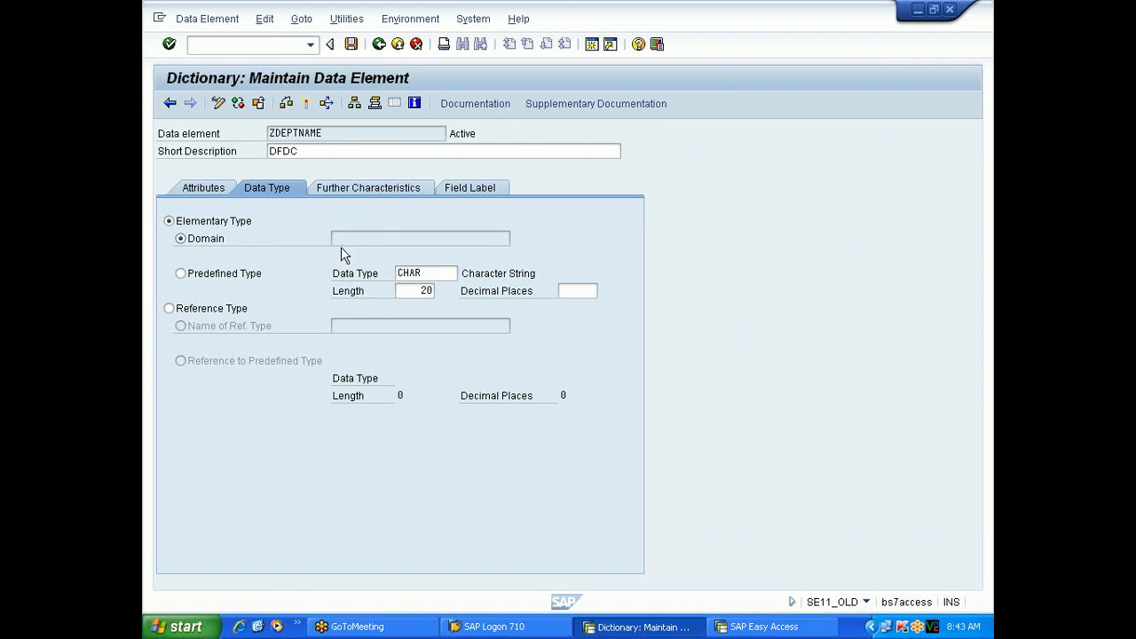
pyautogui.doubleClick(356, 239)
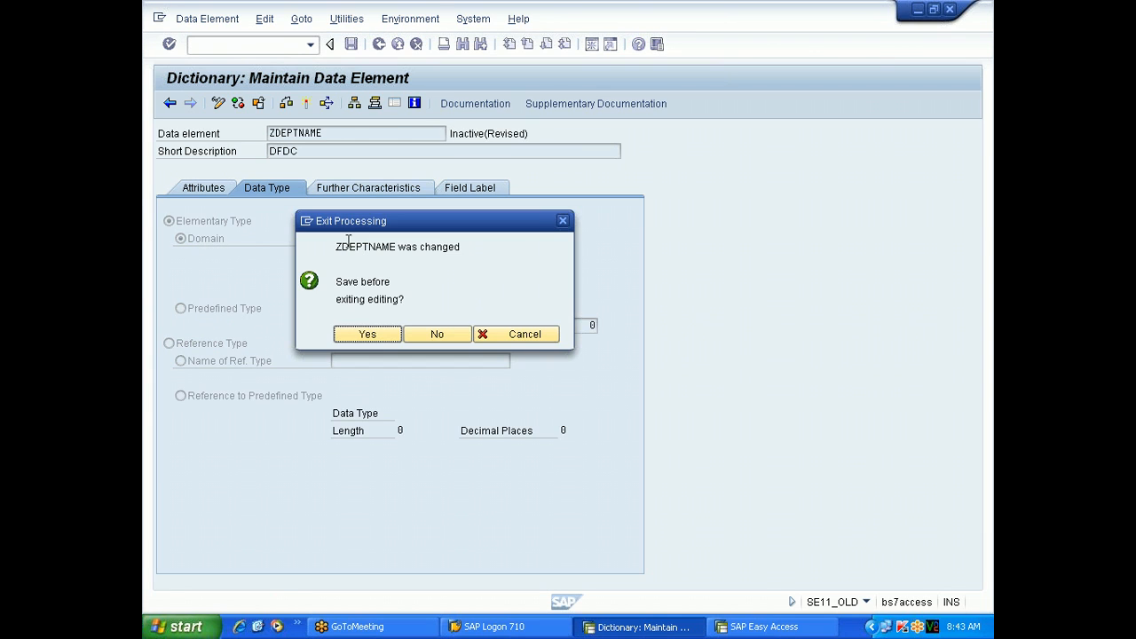
pyautogui.click(373, 338)
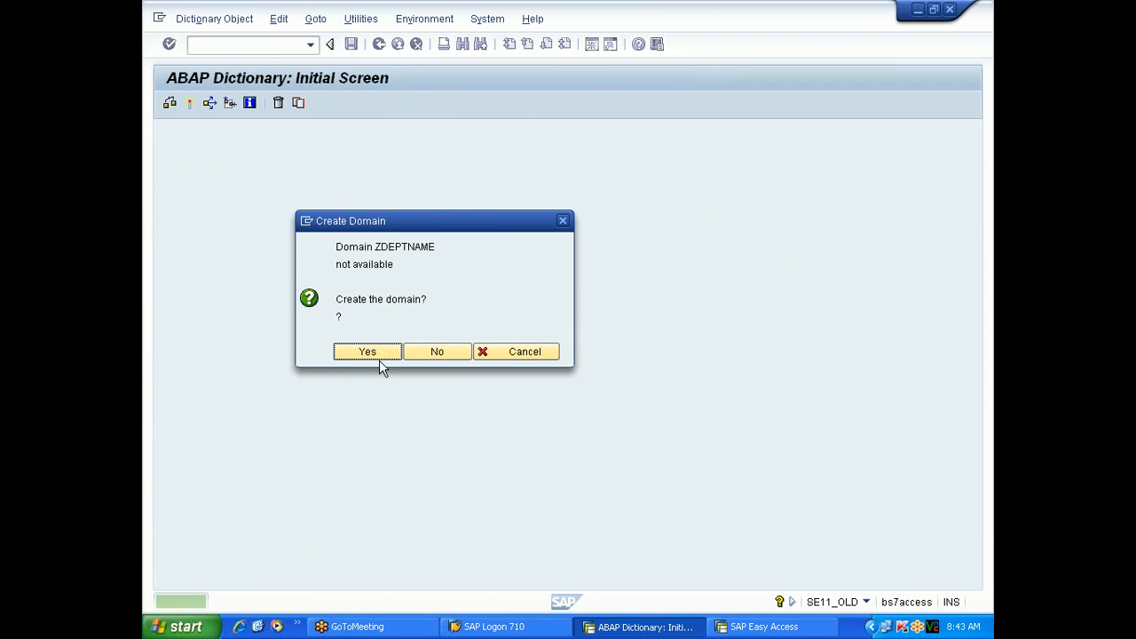
pyautogui.click(373, 353)
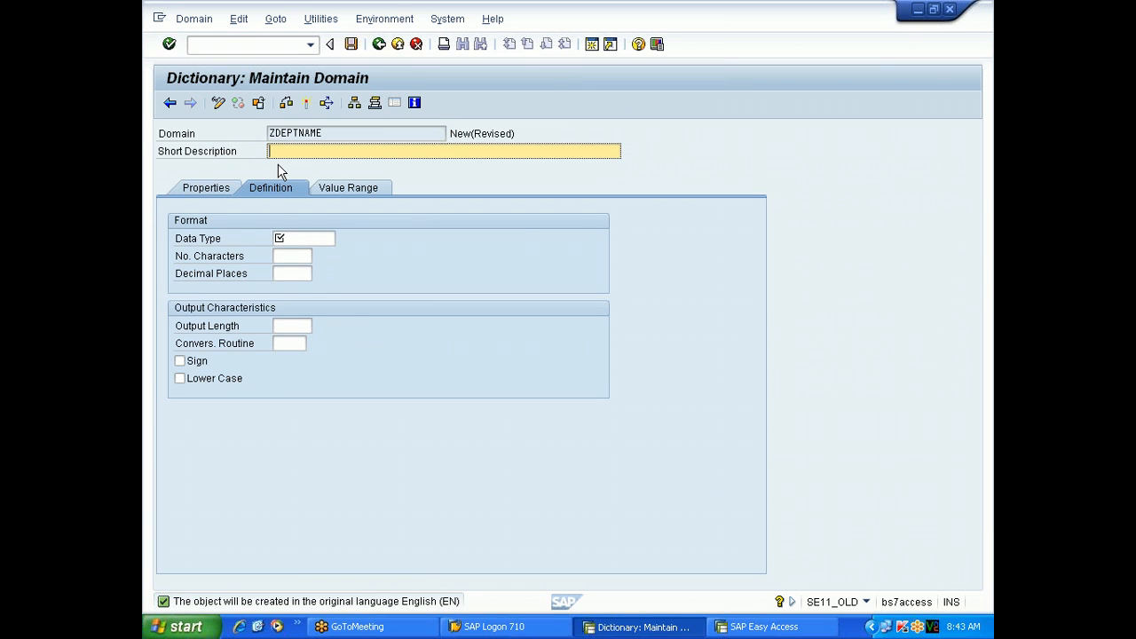
# Define the ZDEPTNAME domain with the short description "department name", data type CHAR and 10 characters.
pyautogui.write('department name')
pyautogui.click(318, 241)
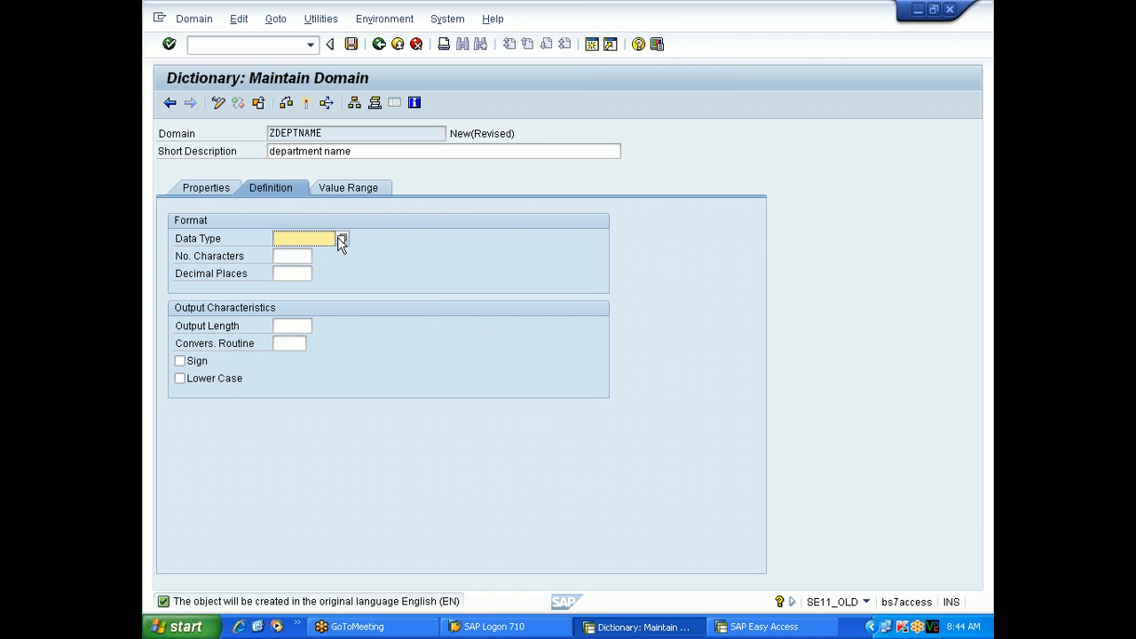
pyautogui.click(342, 241)
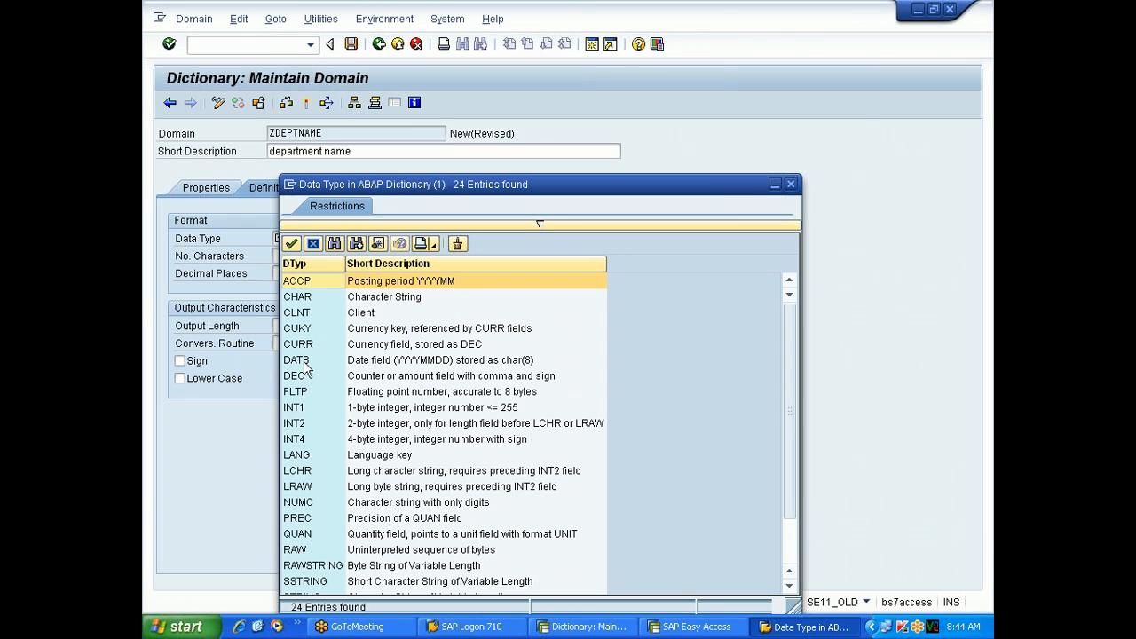
pyautogui.doubleClick(302, 298)
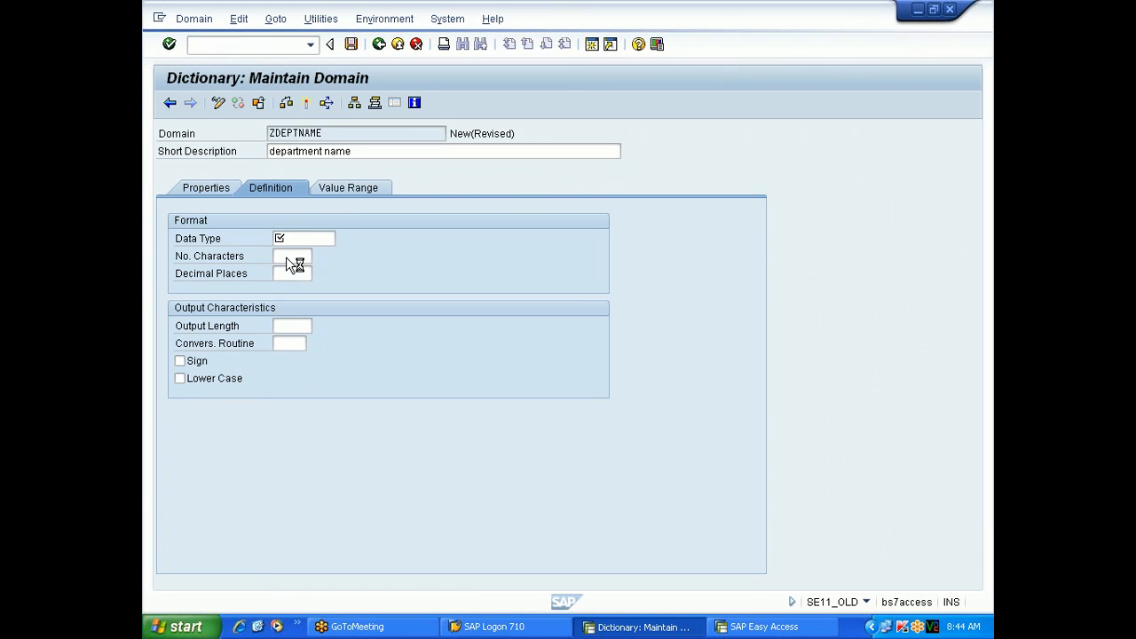
pyautogui.click(293, 256)
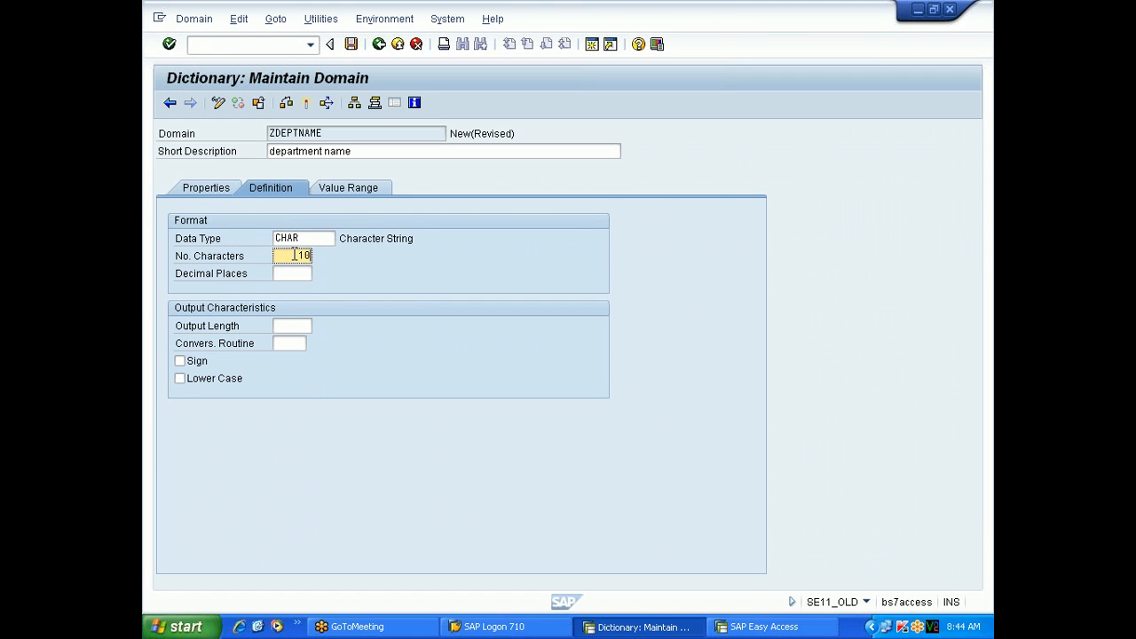
pyautogui.write('10')
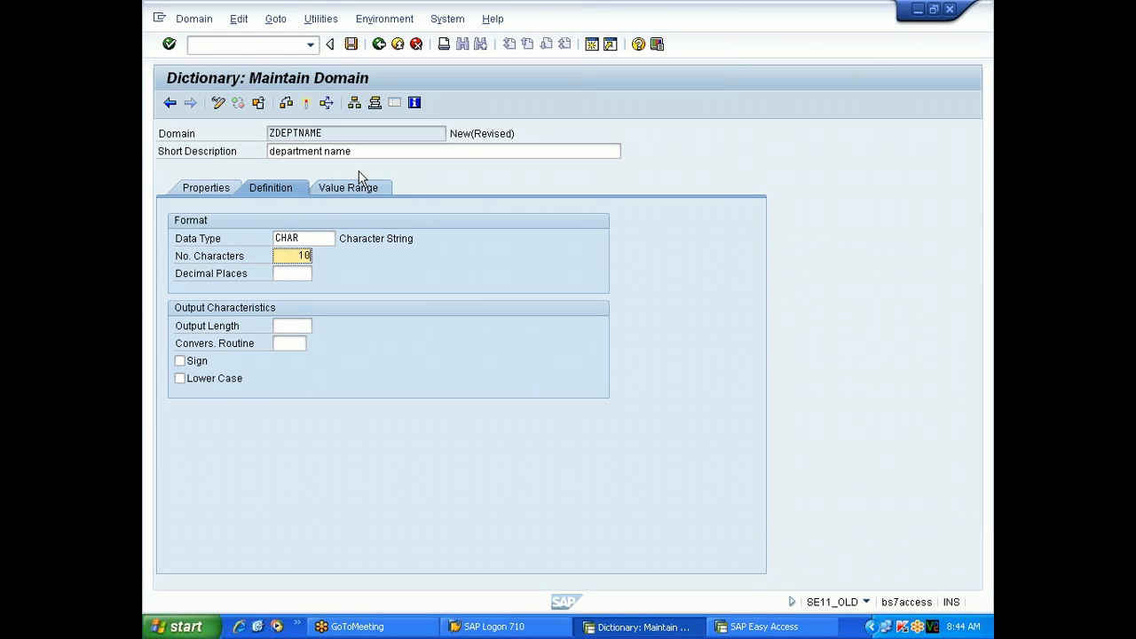
# Activate the ZDEPTNAME domain as a local object and return to its data element.
pyautogui.click(306, 104)
pyautogui.press('Return')
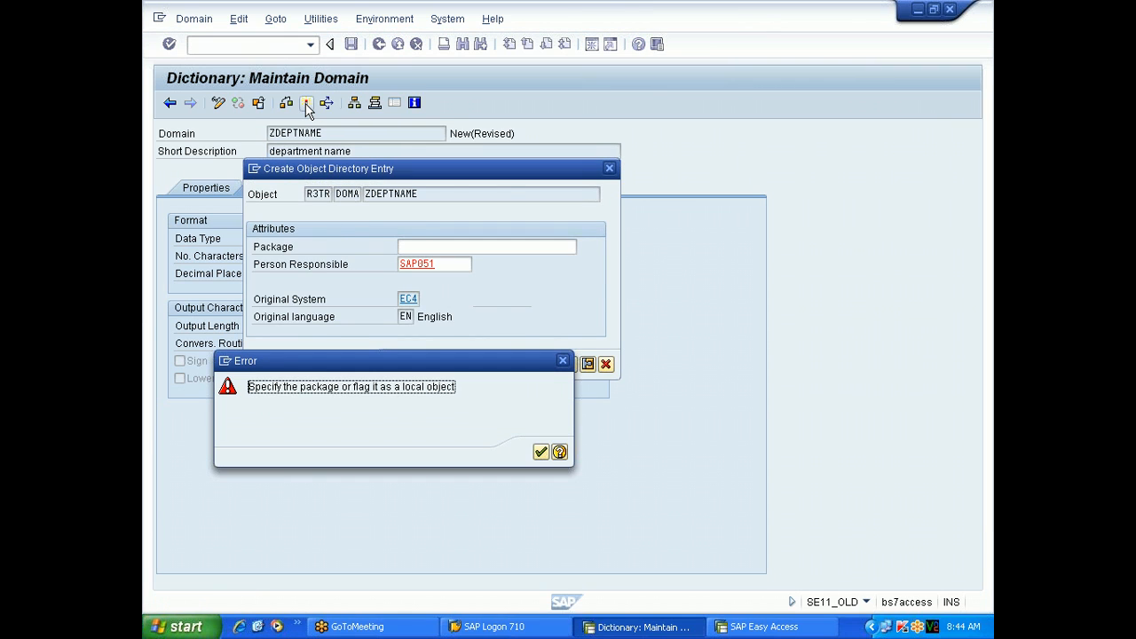
pyautogui.click(540, 455)
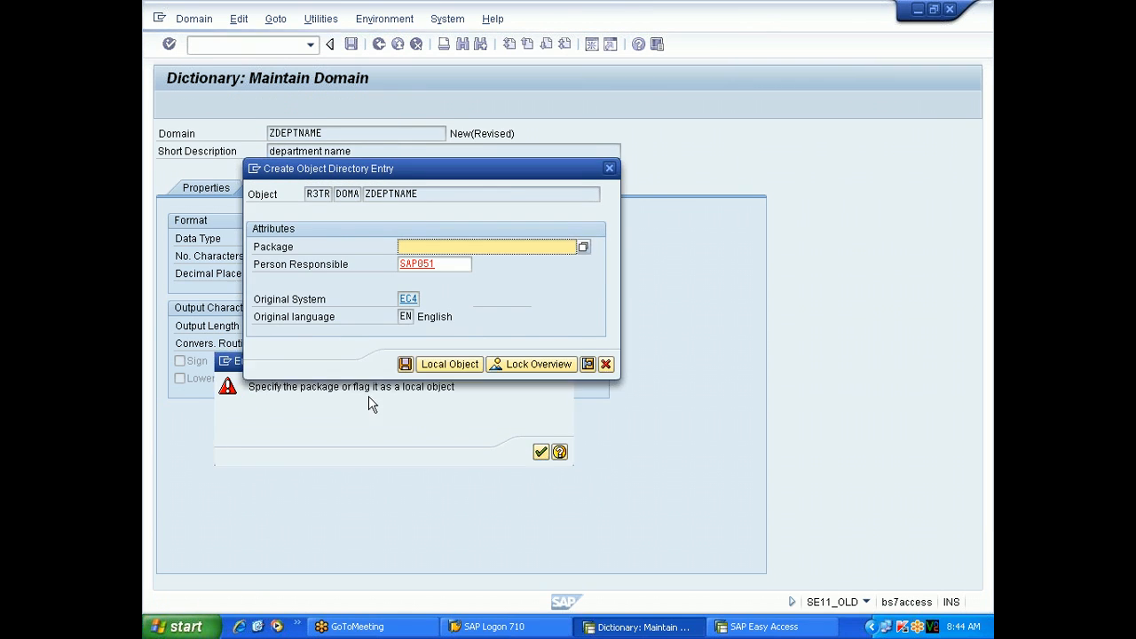
pyautogui.click(435, 363)
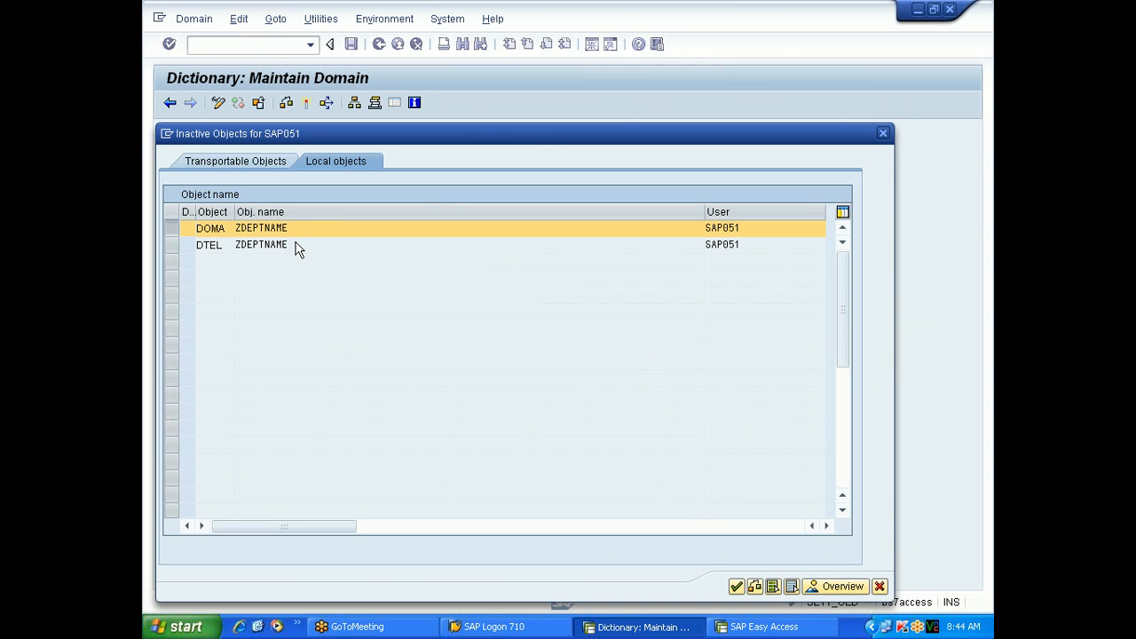
pyautogui.press('Return')
pyautogui.click(380, 48)
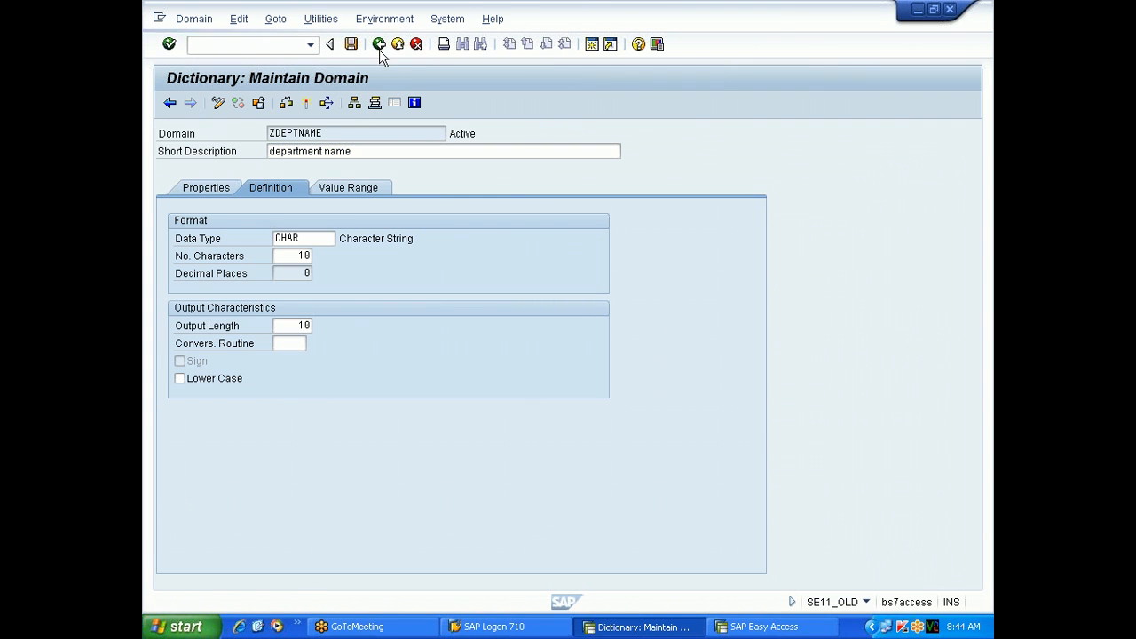
# Activate data element ZDEPTNAME without displaying the log, read the explanation of its activation status, and return to ZCHETHANDEPT.
pyautogui.click(307, 103)
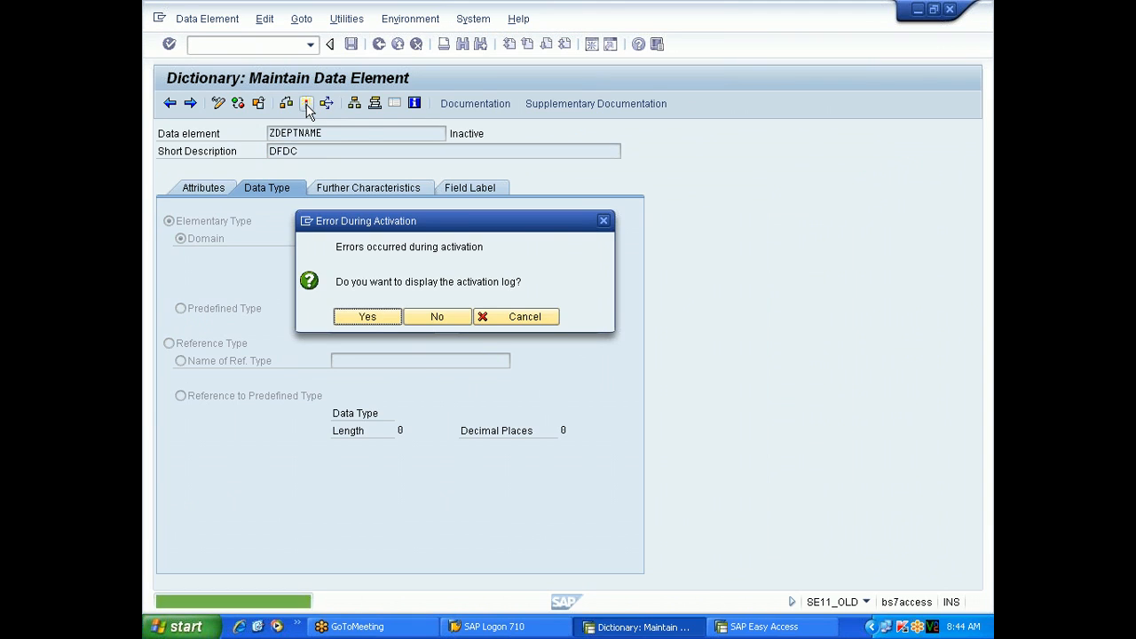
pyautogui.click(435, 319)
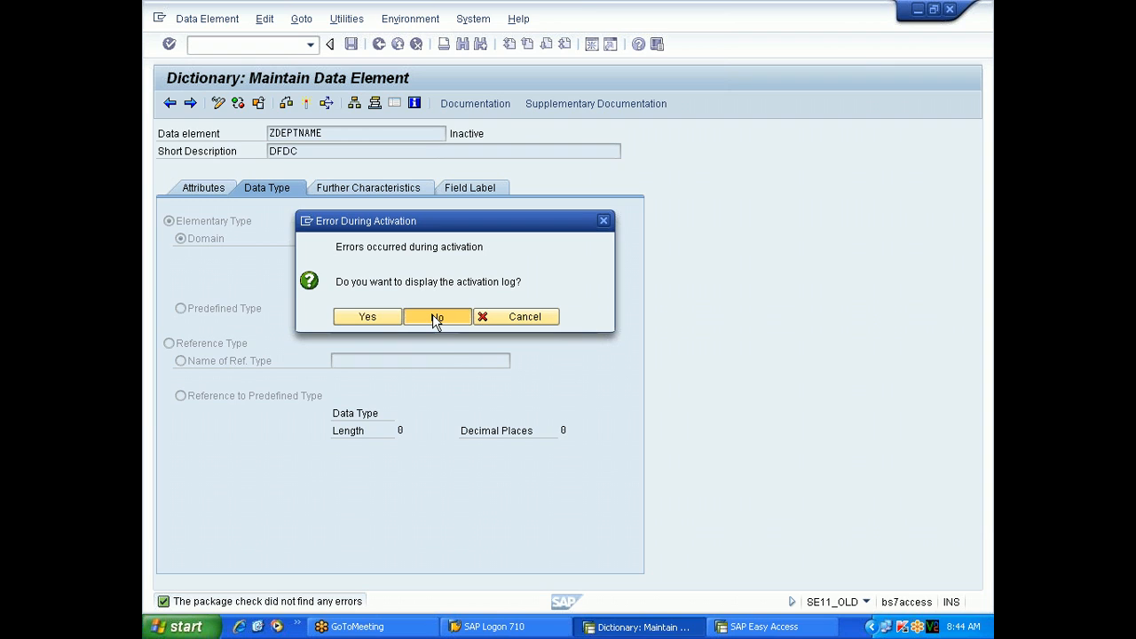
pyautogui.click(435, 317)
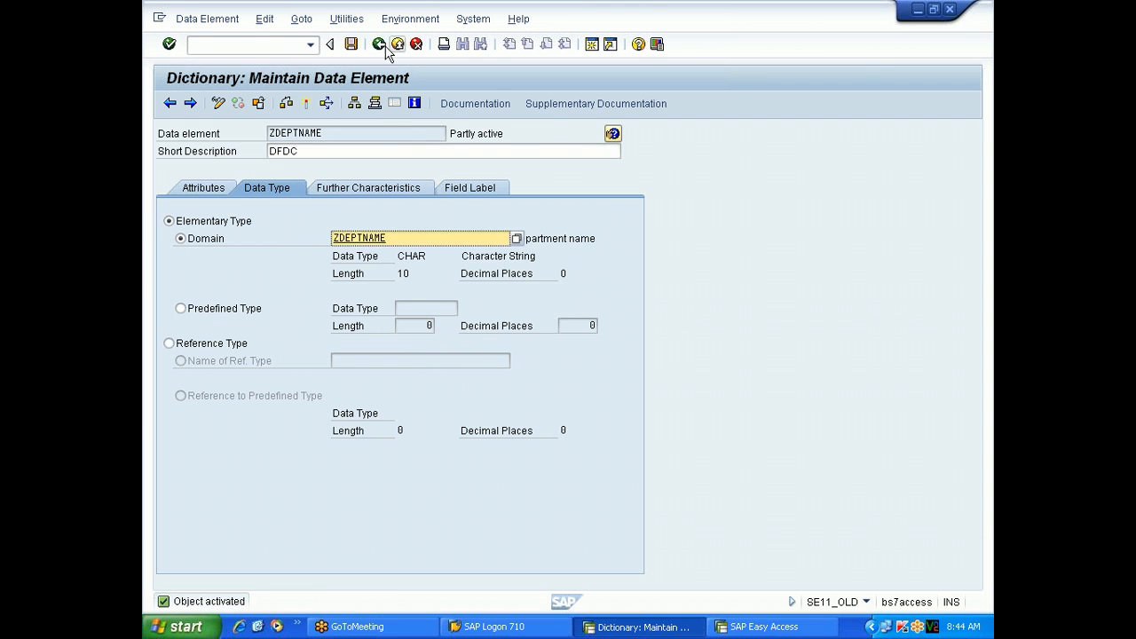
pyautogui.click(613, 134)
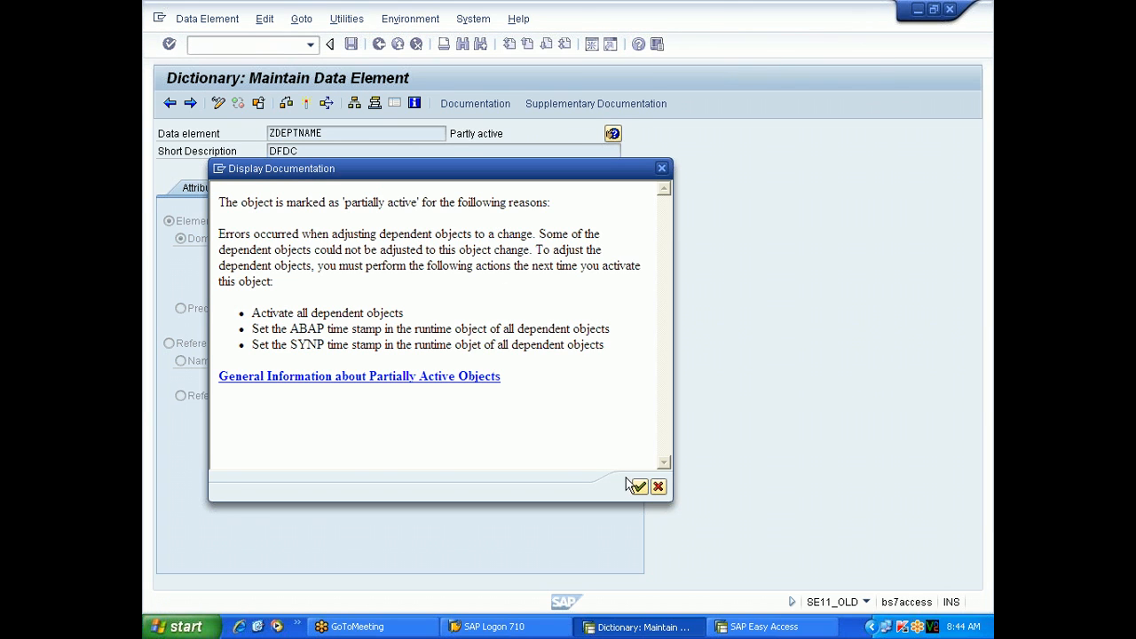
pyautogui.click(639, 486)
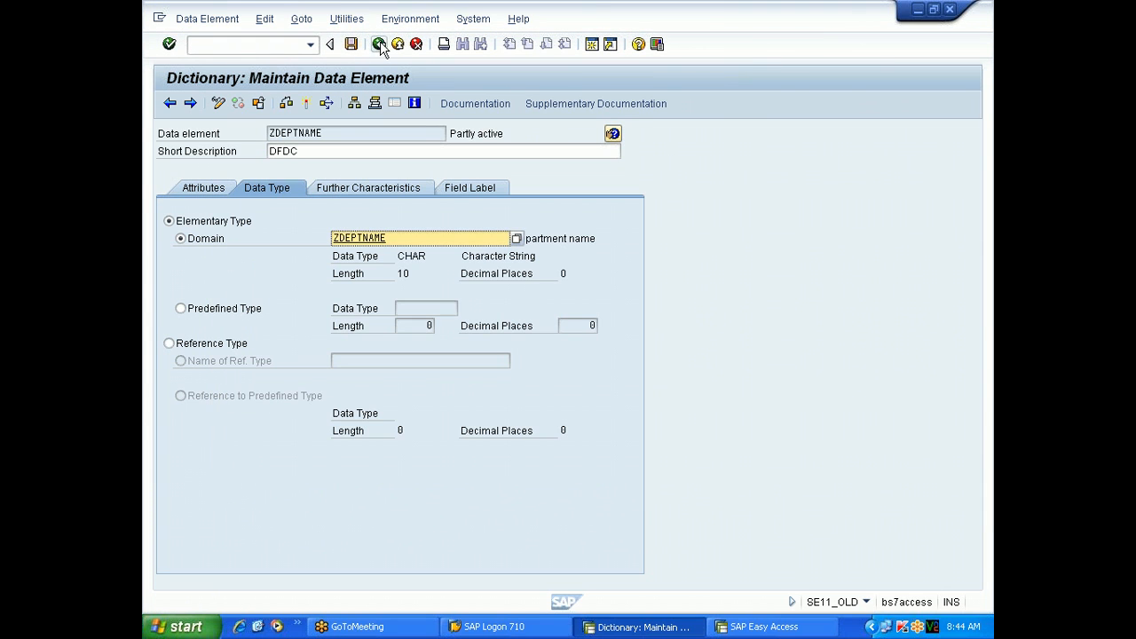
pyautogui.click(379, 44)
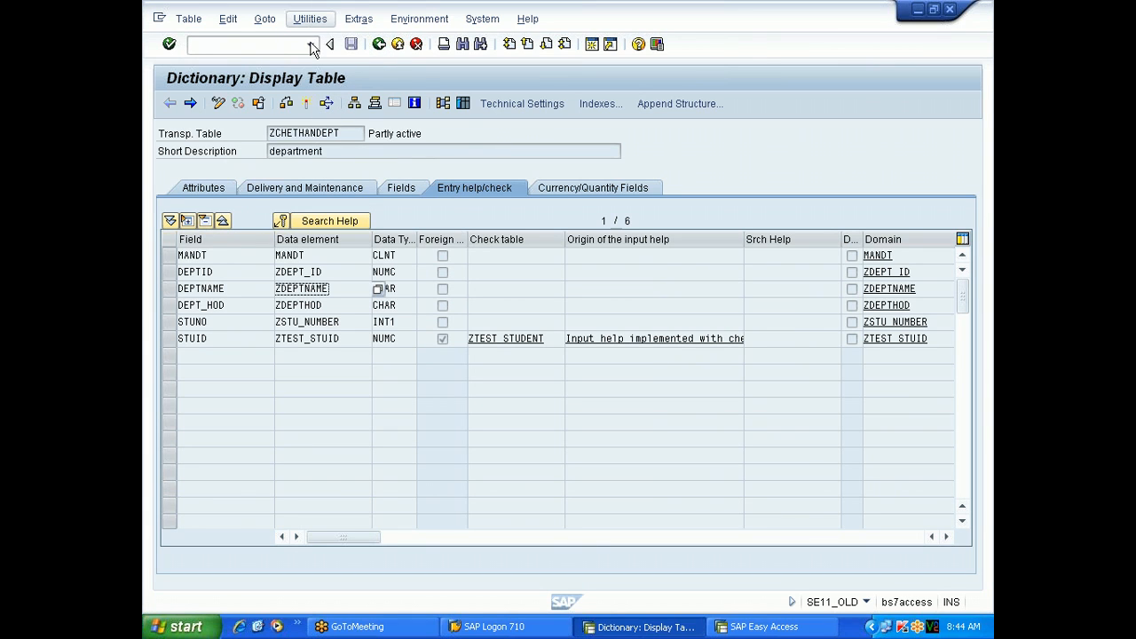
# Activate and adjust ZCHETHANDEPT with the database utility, using direct processing and saving the data, and return to the table.
pyautogui.click(306, 104)
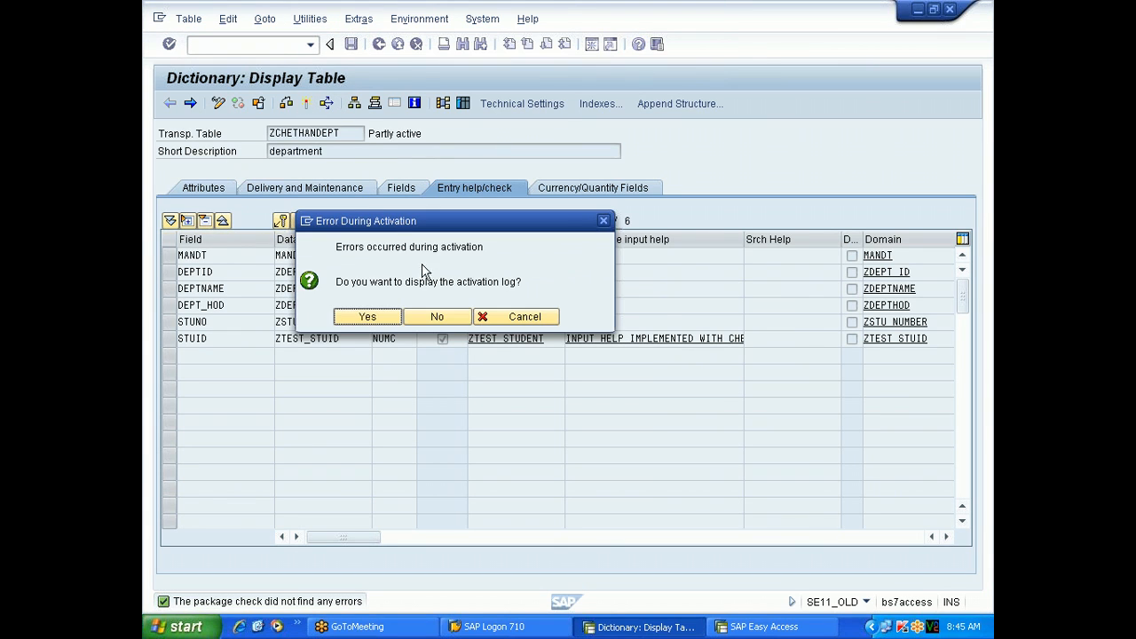
pyautogui.click(436, 317)
pyautogui.click(306, 21)
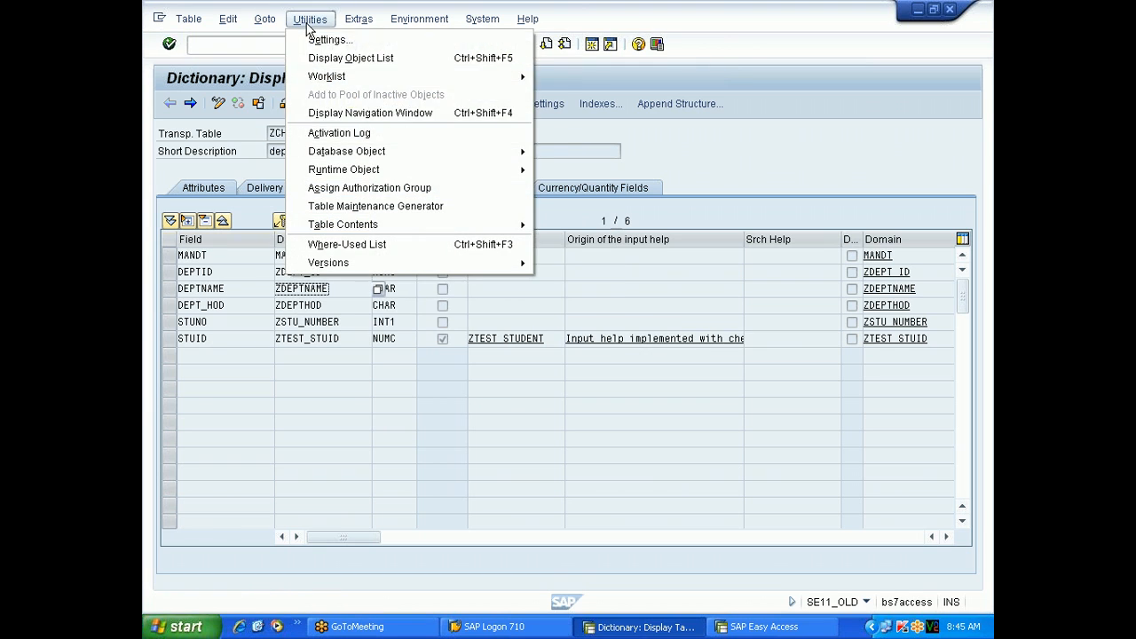
pyautogui.moveTo(353, 150)
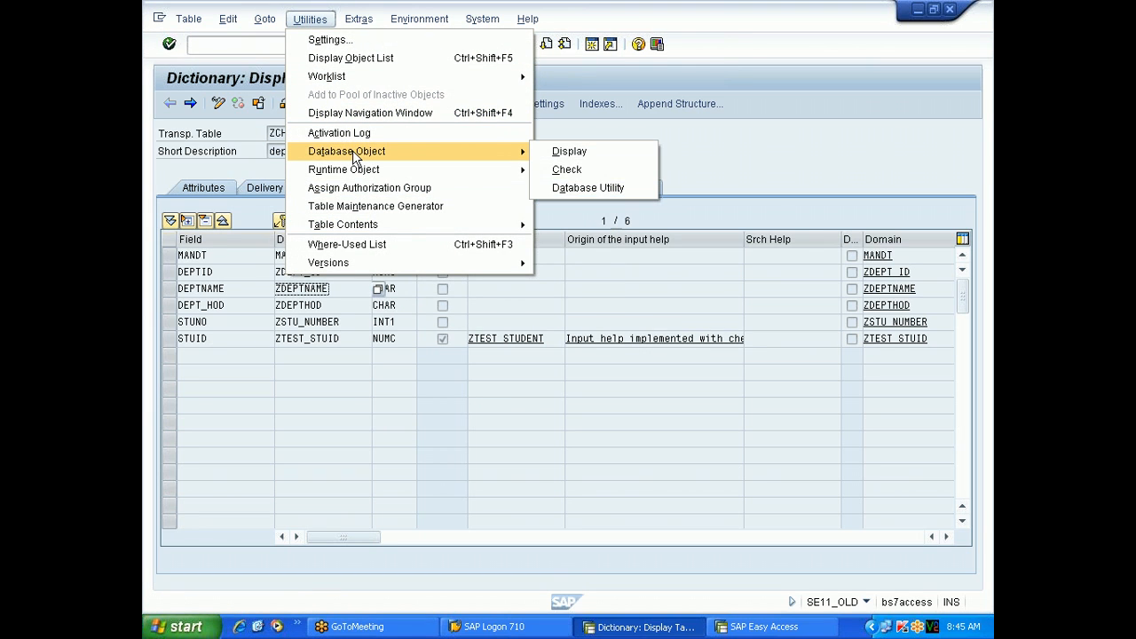
pyautogui.click(557, 170)
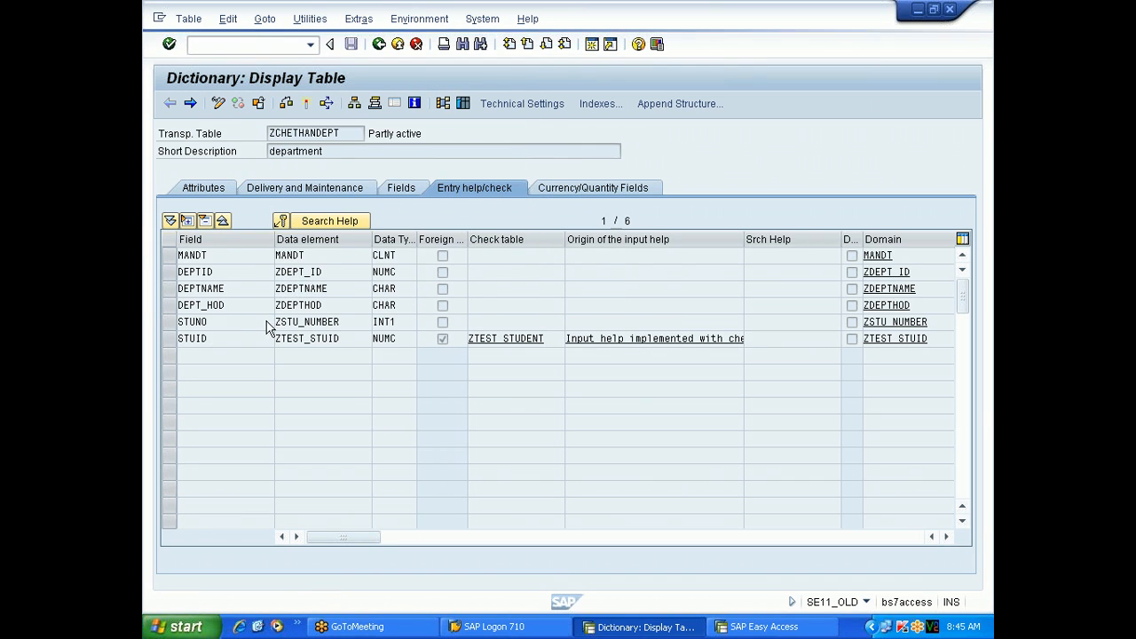
pyautogui.click(260, 466)
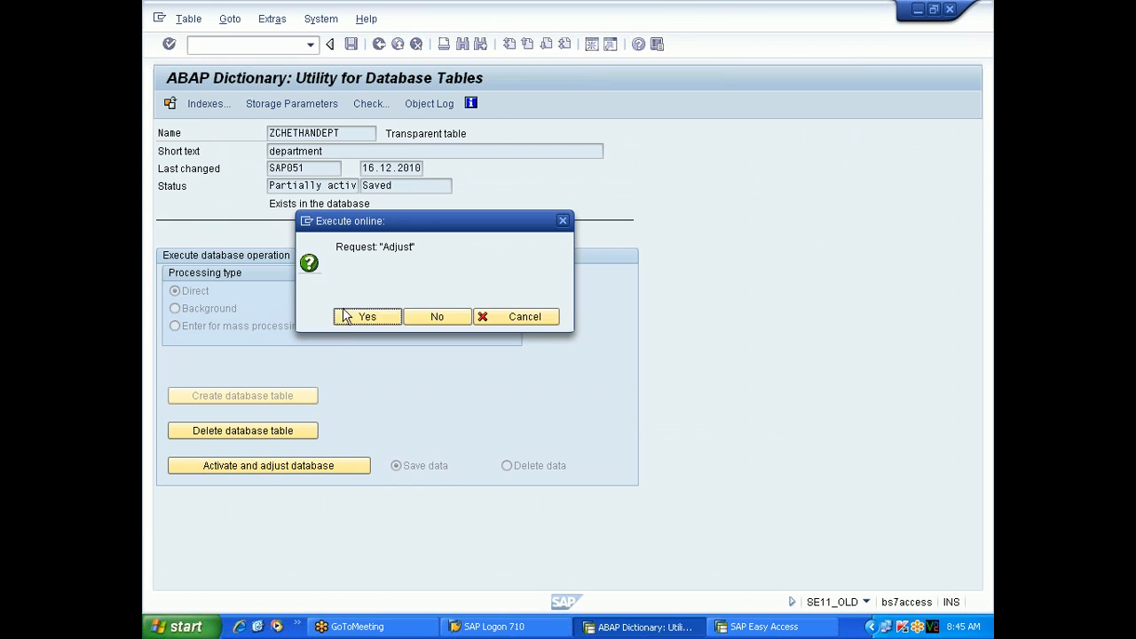
pyautogui.click(380, 323)
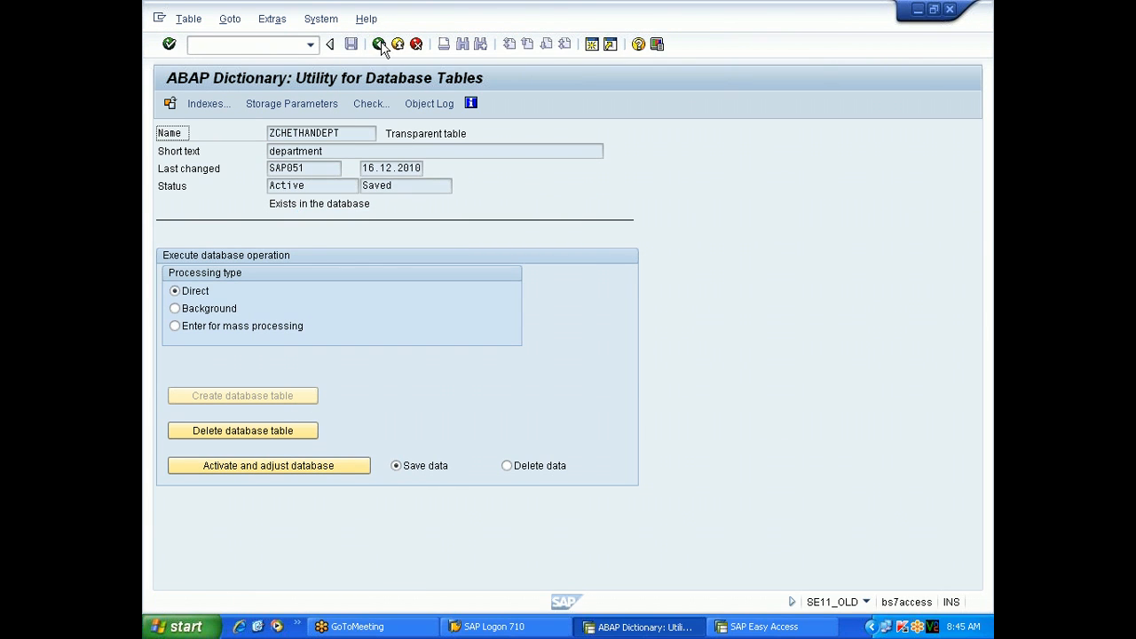
pyautogui.click(379, 44)
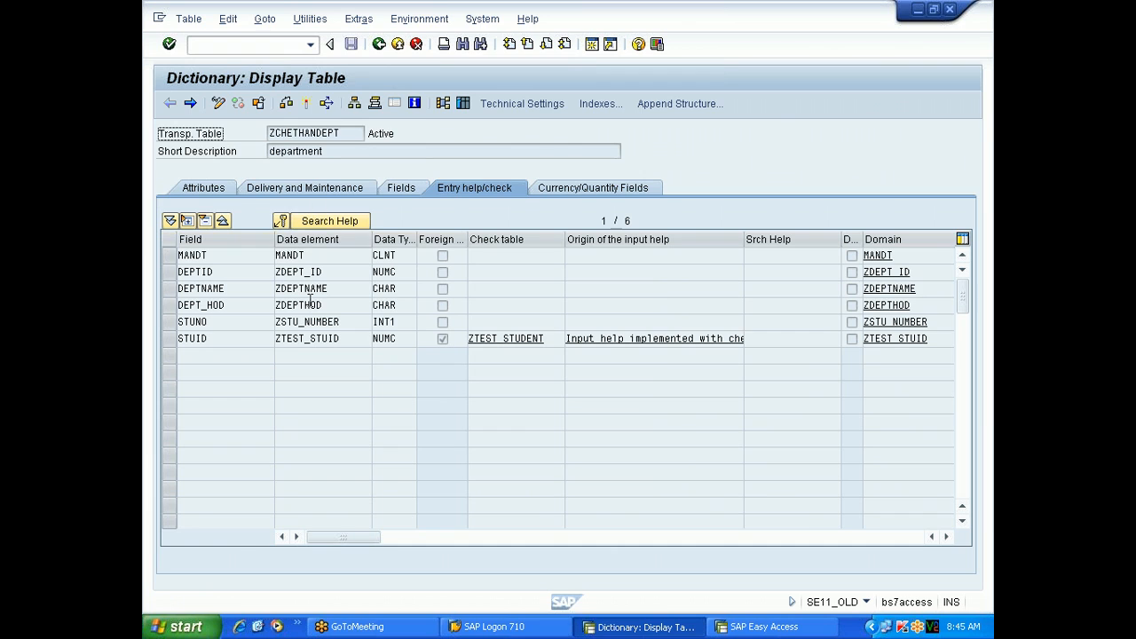
# Reactivate data element ZDEPTNAME from ZCHETHANDEPT and examine its activation log for the cause of the errors.
pyautogui.doubleClick(323, 291)
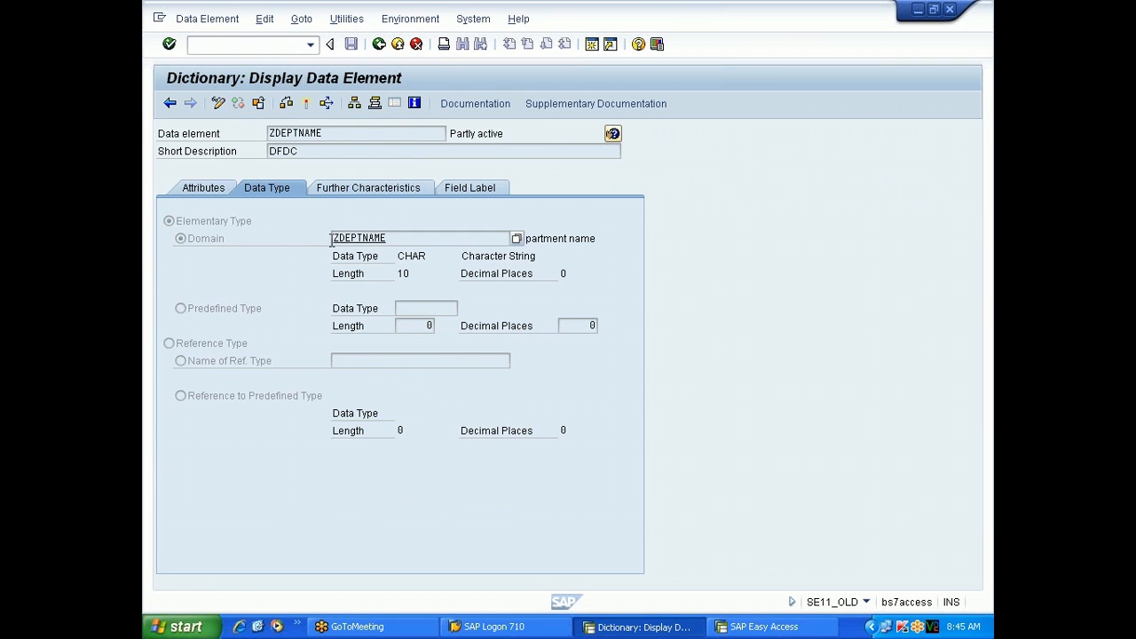
pyautogui.click(305, 104)
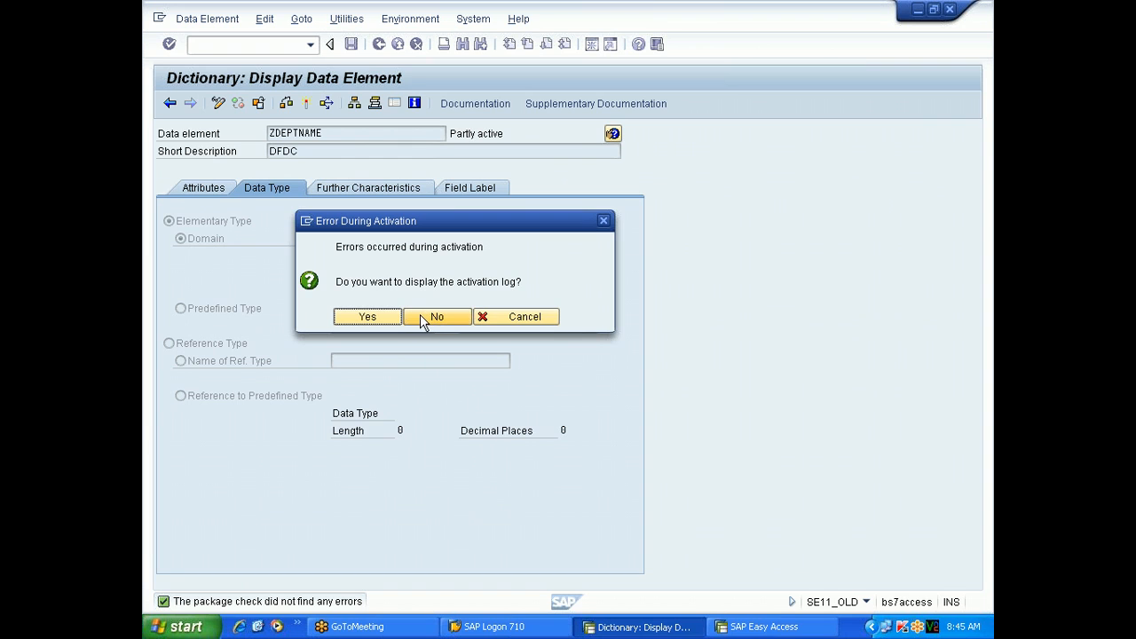
pyautogui.click(373, 319)
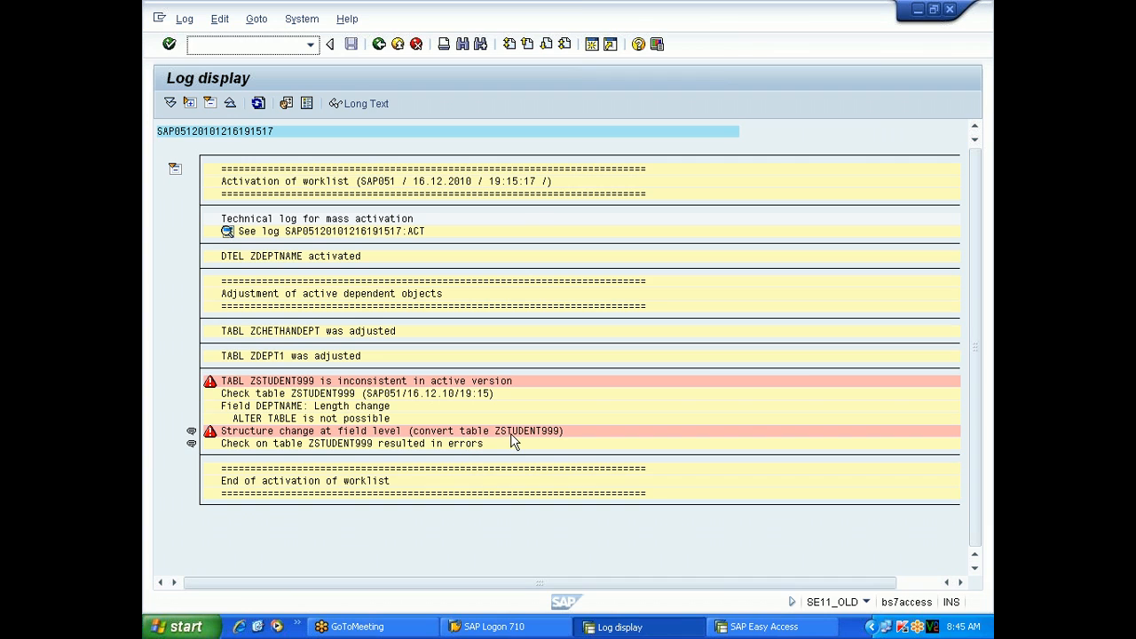
pyautogui.click(397, 44)
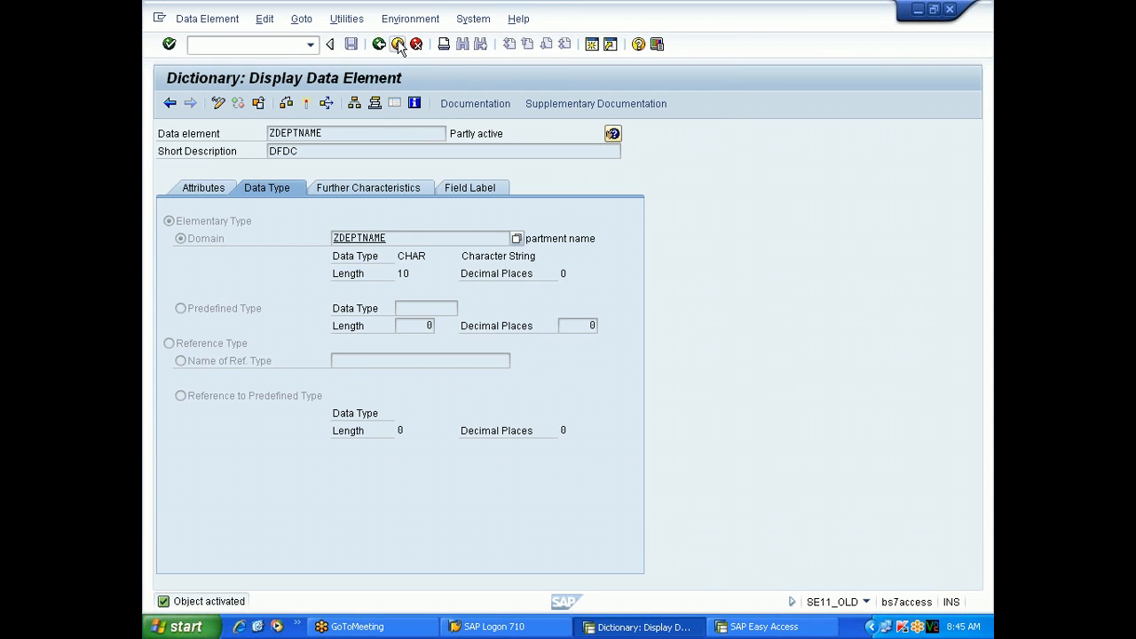
# Set the number of characters of the ZDEPTNAME domain to 20, activate it without displaying the log, and return to its data element.
pyautogui.click(400, 241)
pyautogui.doubleClick(399, 237)
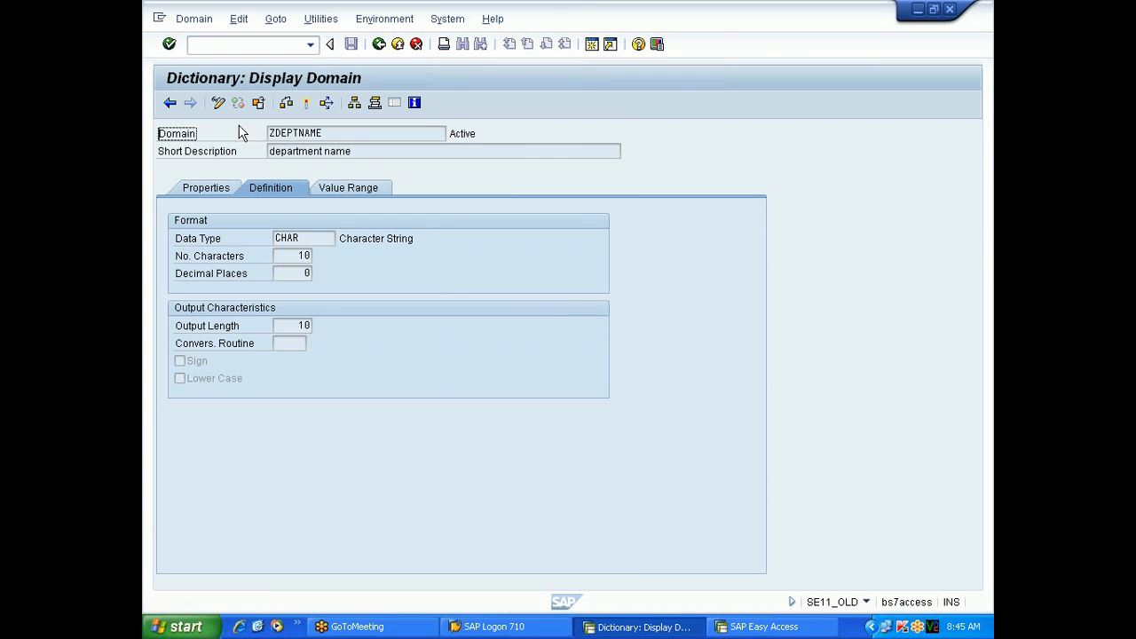
pyautogui.click(218, 105)
pyautogui.click(300, 257)
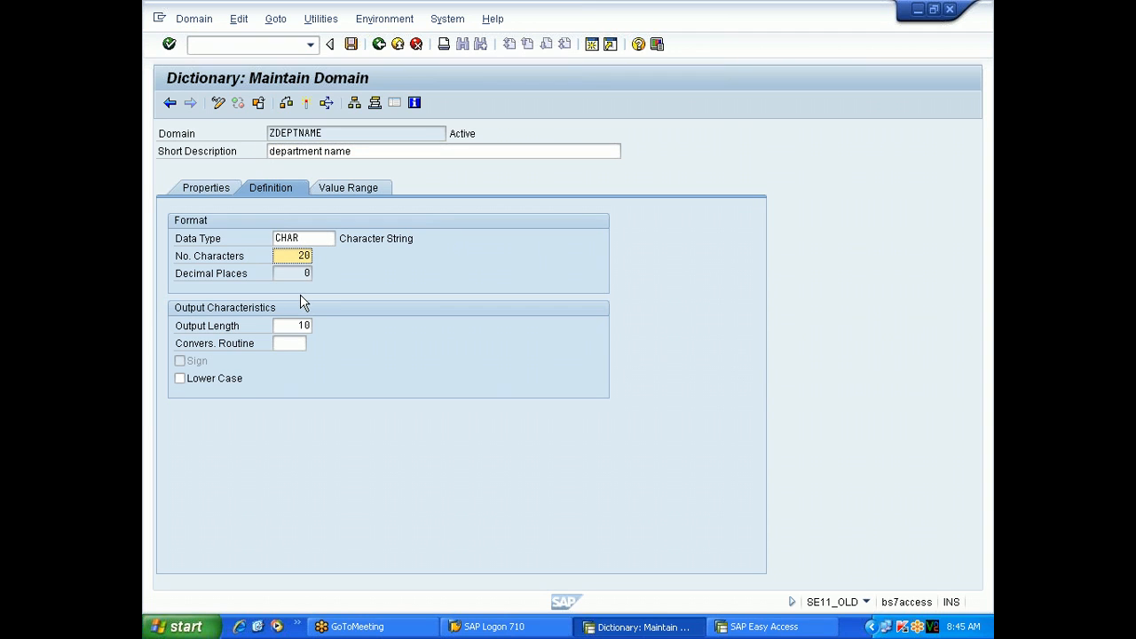
pyautogui.click(307, 103)
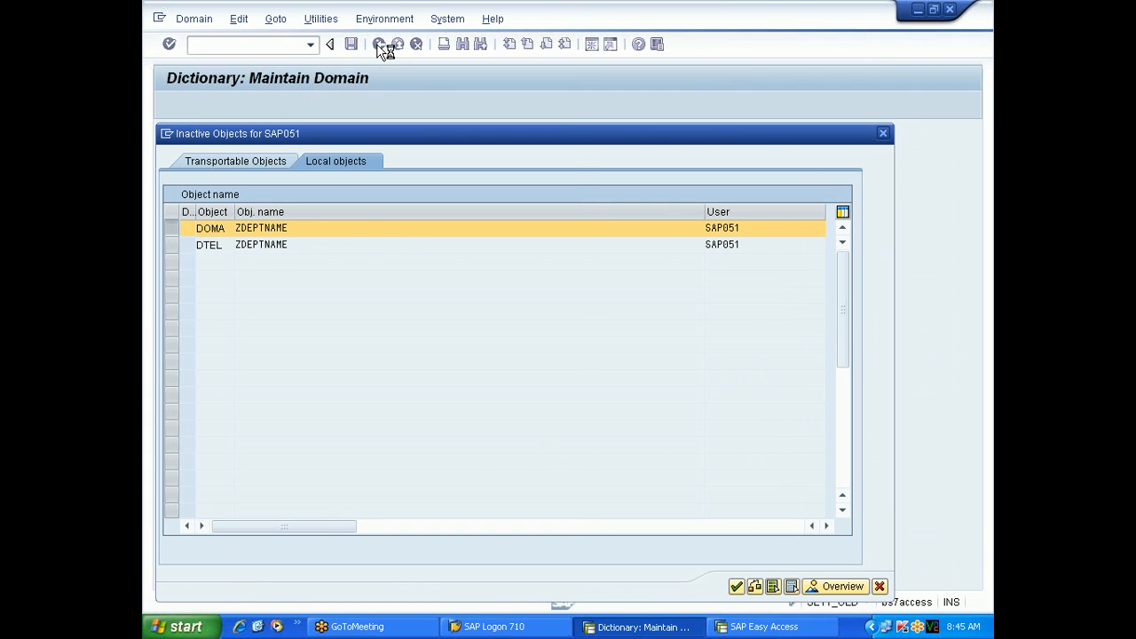
pyautogui.click(282, 494)
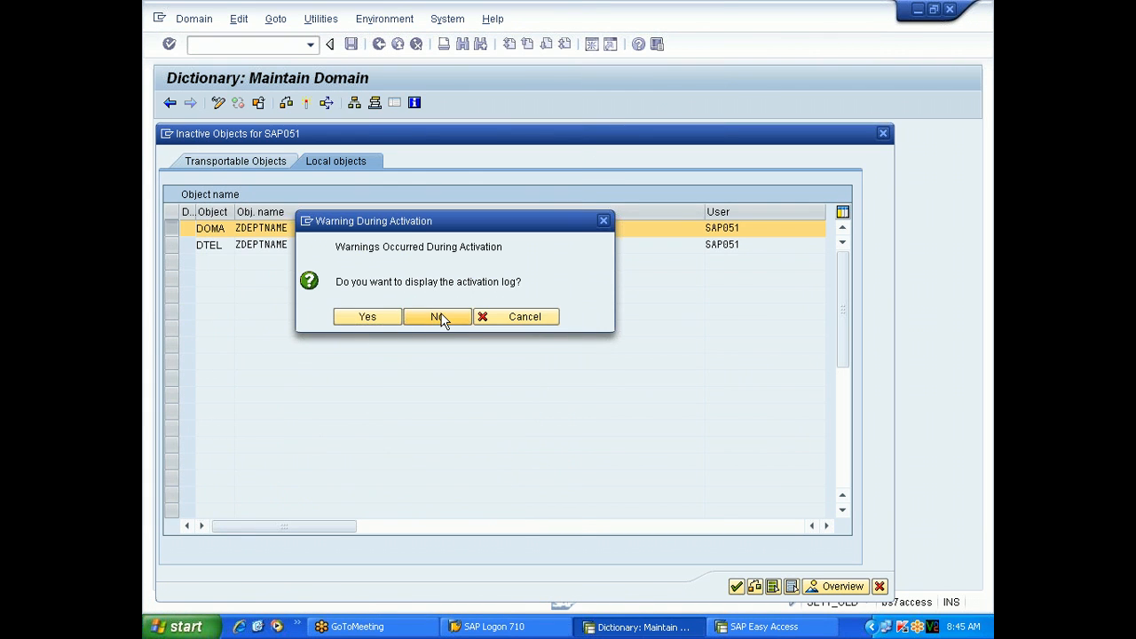
pyautogui.click(441, 318)
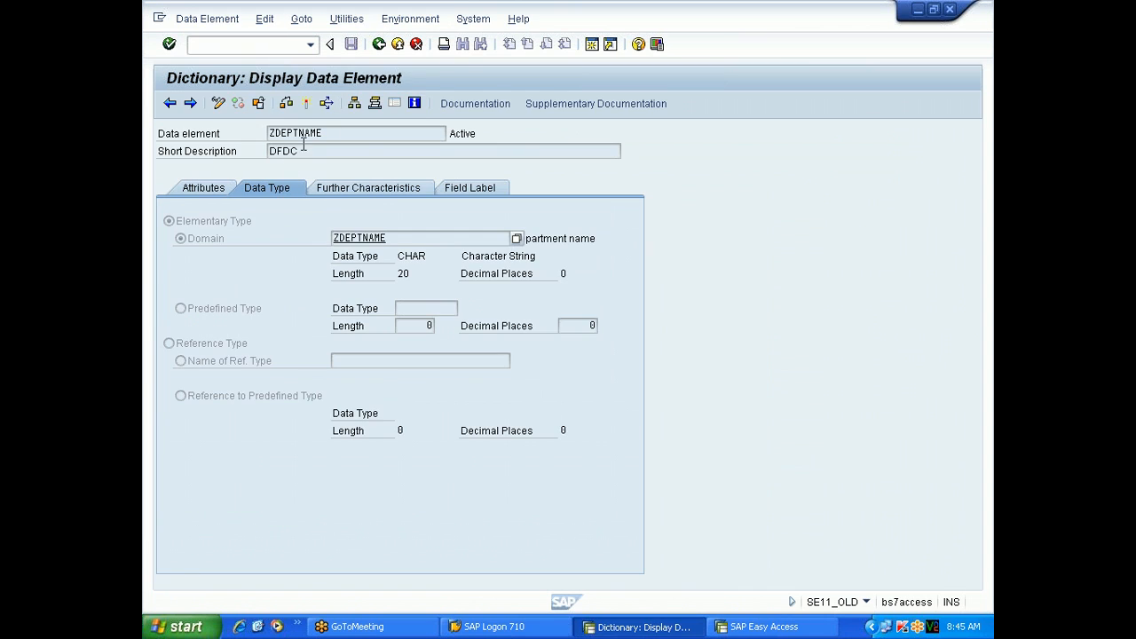
# Check data element ZDEPTNAME for inconsistencies, return to table ZCHETHANDEPT, and activate the table.
pyautogui.click(288, 105)
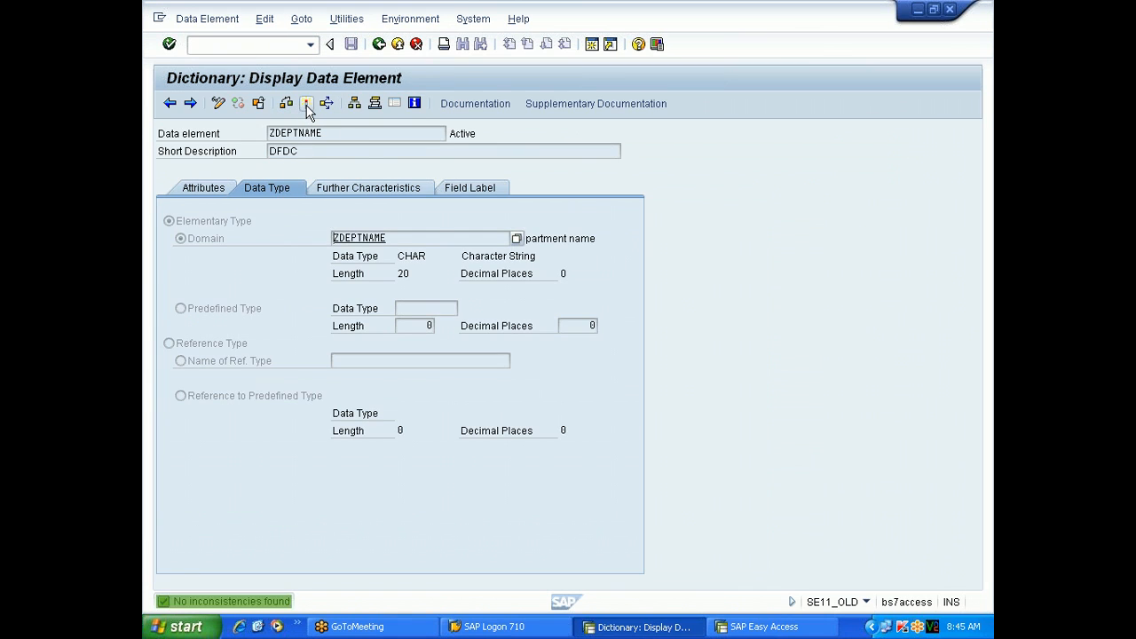
pyautogui.click(379, 45)
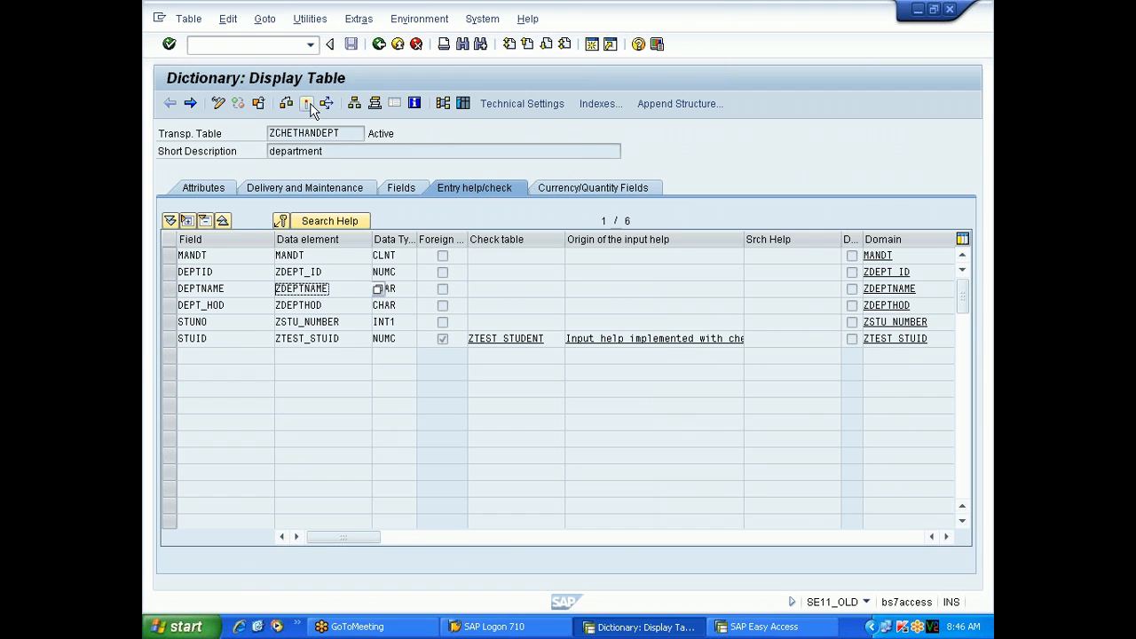
pyautogui.click(306, 103)
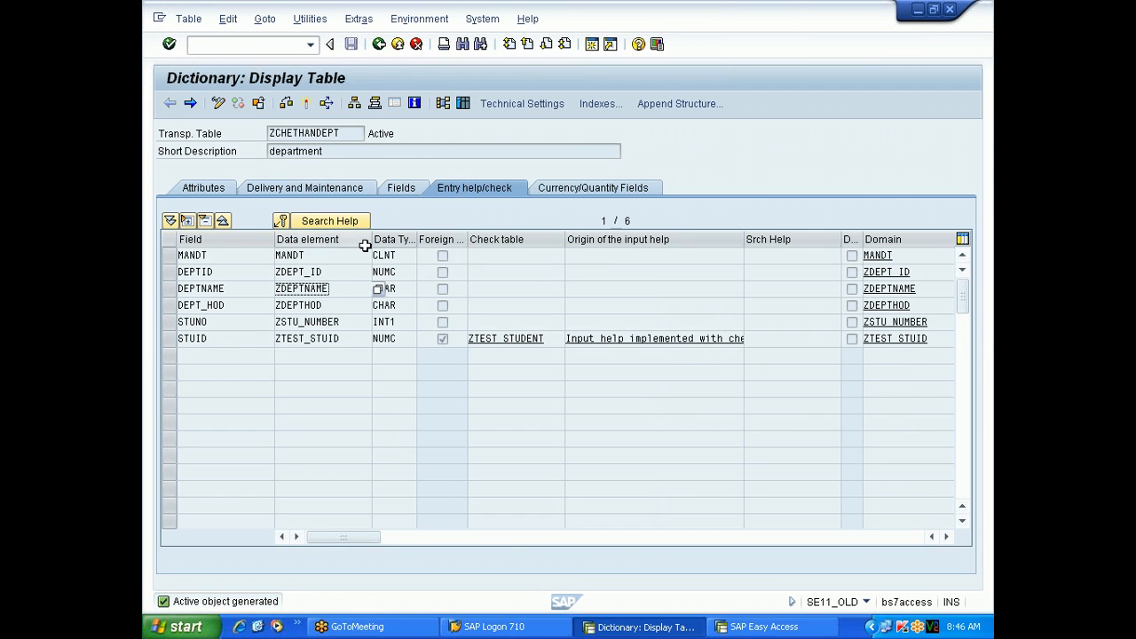
# Display all entries of ZCHETHANDEPT in the data browser and return to the table definition.
pyautogui.click(464, 103)
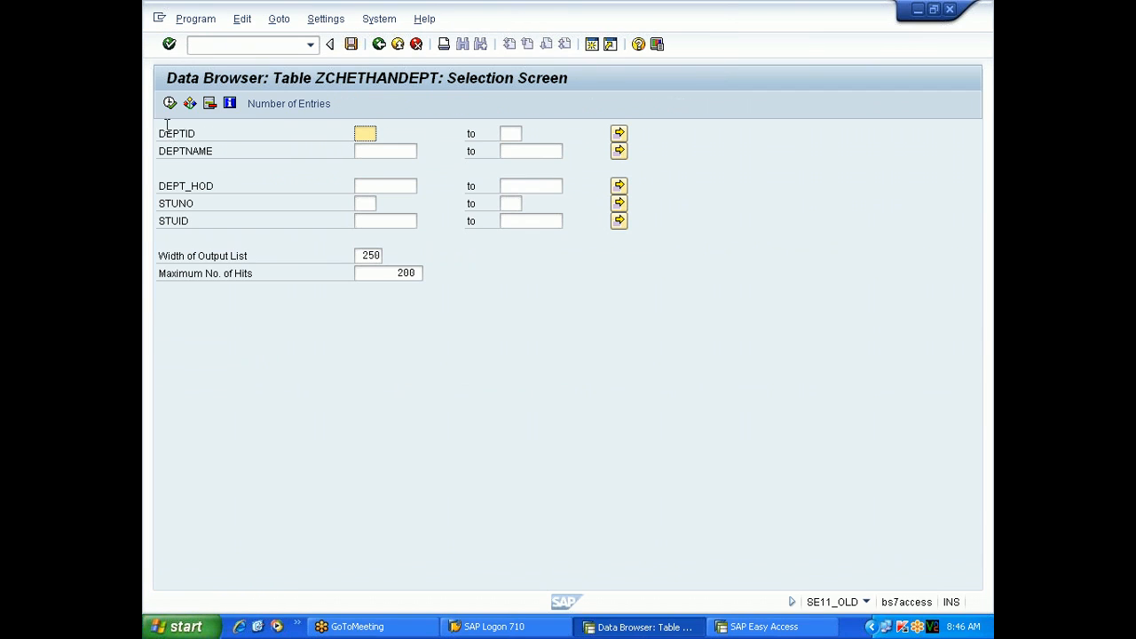
pyautogui.click(170, 102)
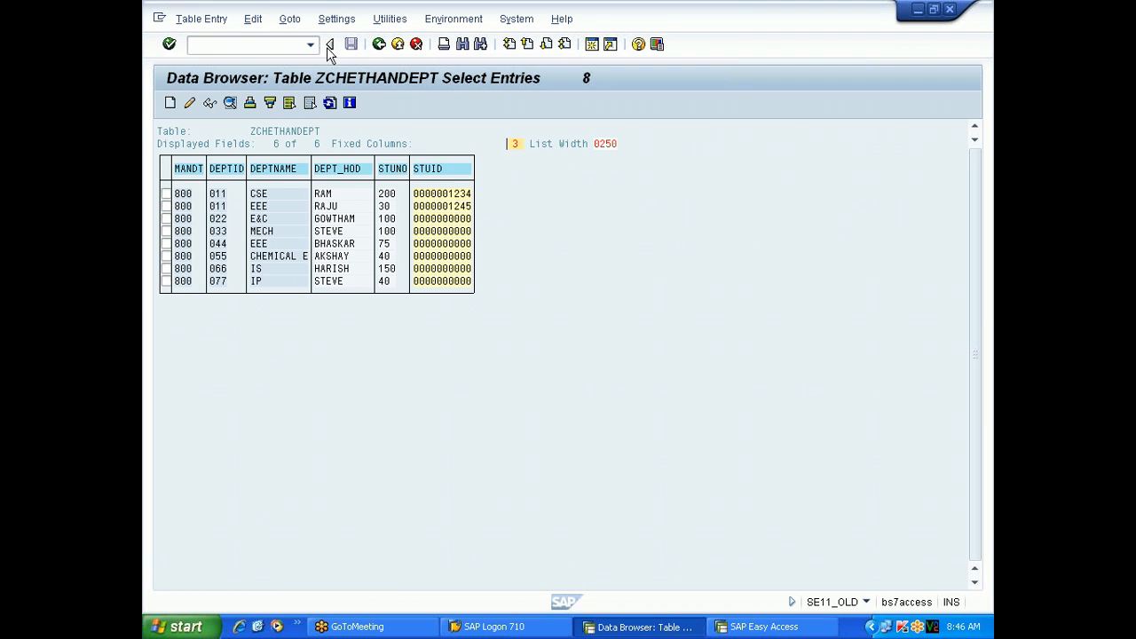
pyautogui.click(379, 45)
pyautogui.click(379, 44)
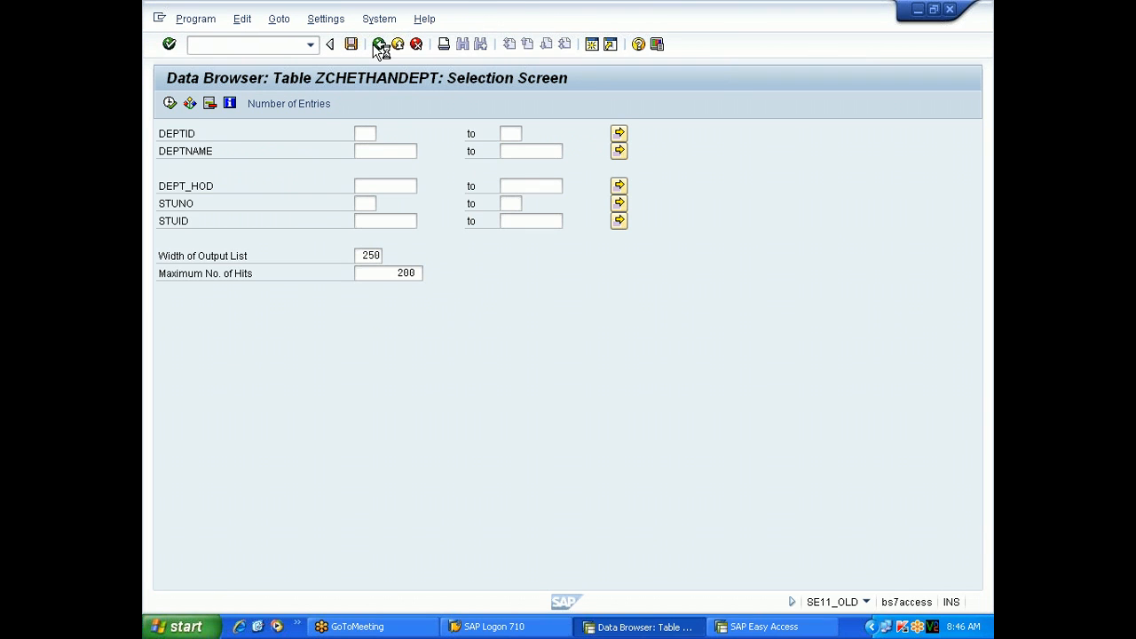
# Open the entry creation screen of ZCHETHANDEPT, check whether STUID and DEPTNAME offer value help, and return to the table.
pyautogui.click(308, 19)
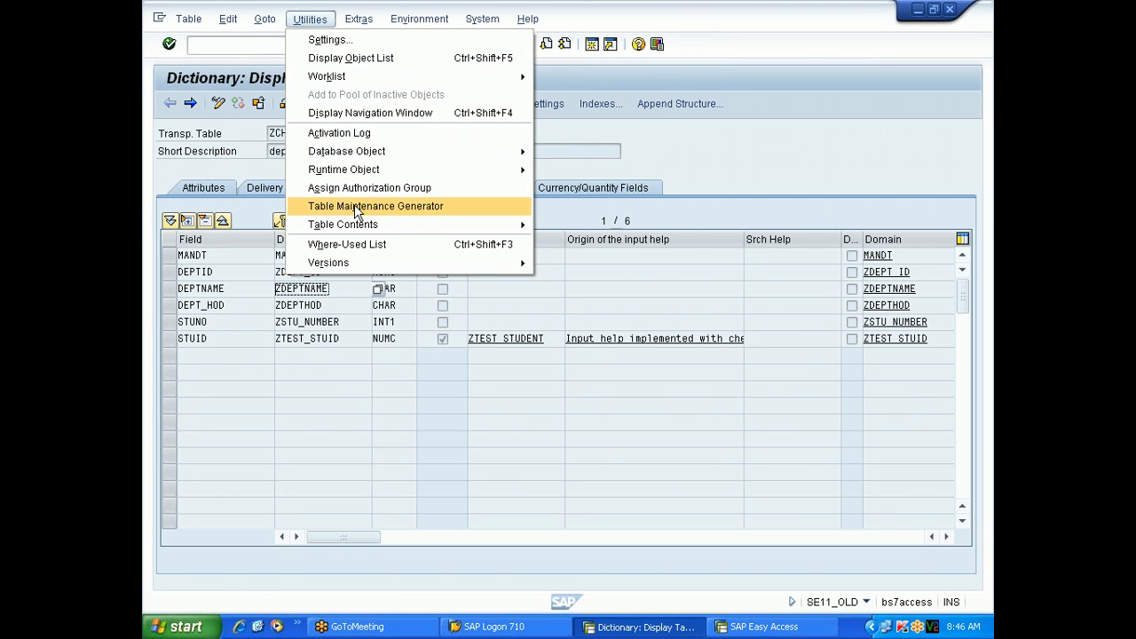
pyautogui.moveTo(530, 227)
pyautogui.click(575, 246)
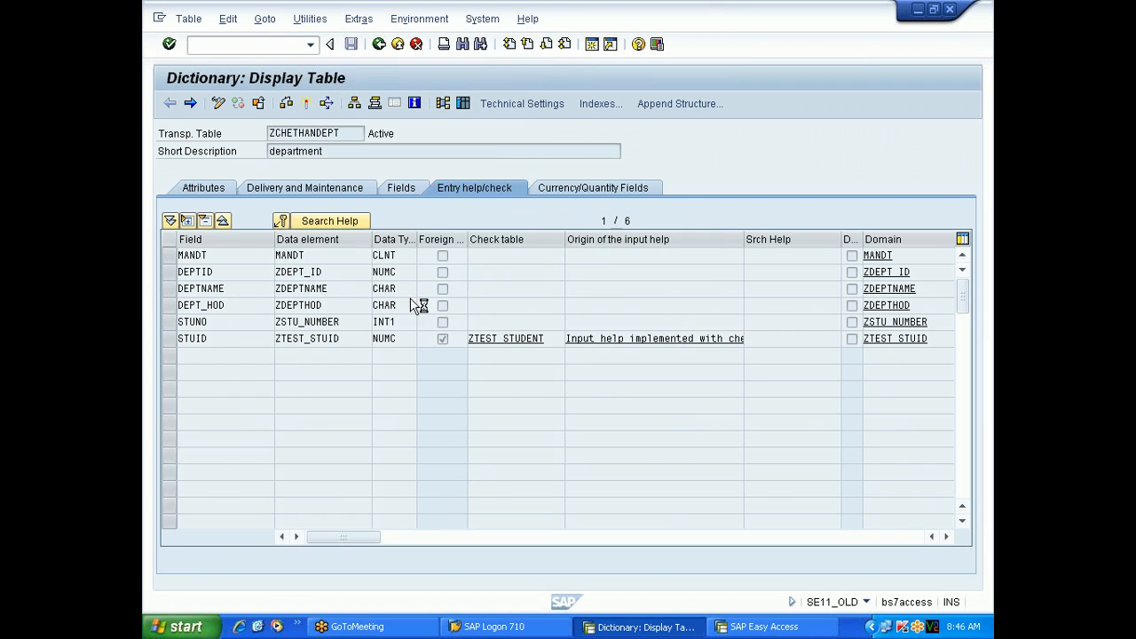
pyautogui.click(257, 168)
pyautogui.click(283, 238)
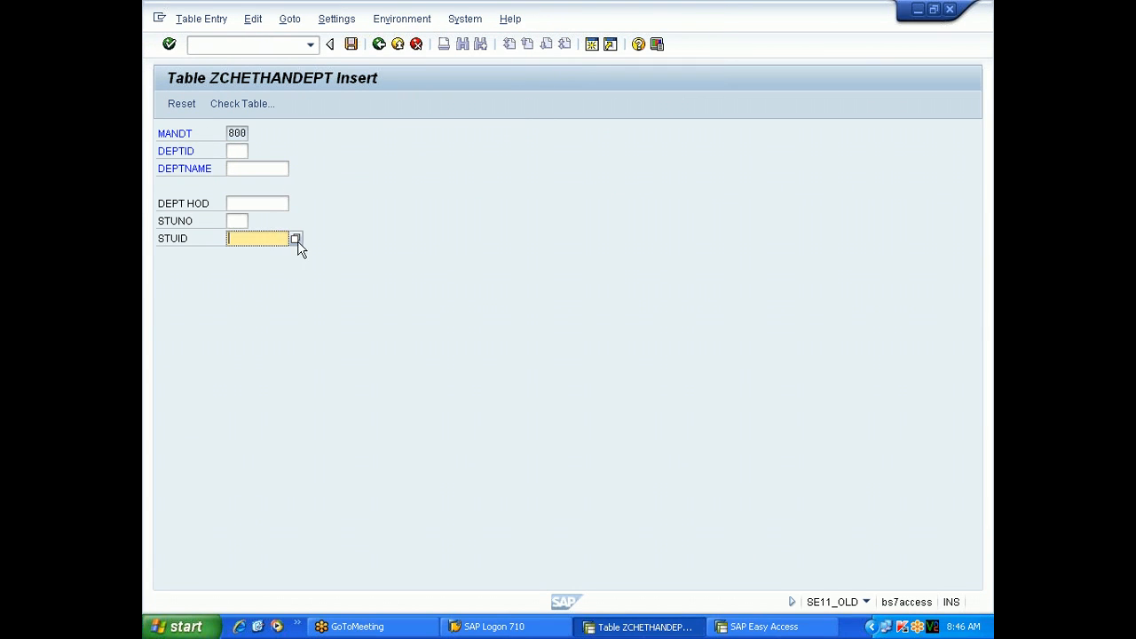
pyautogui.click(284, 168)
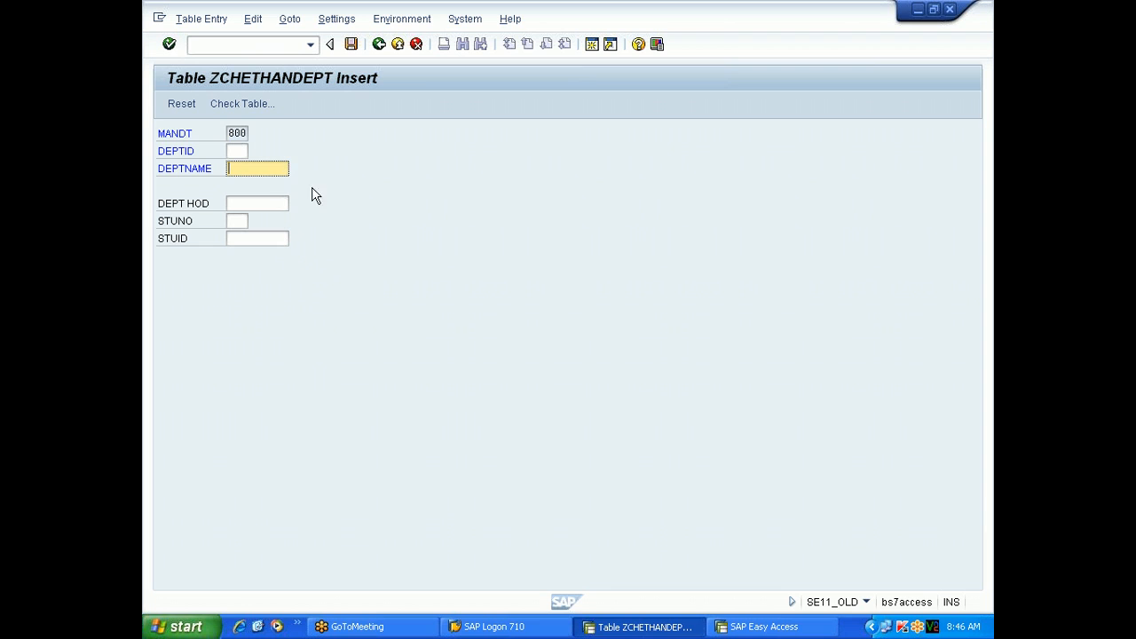
pyautogui.click(379, 44)
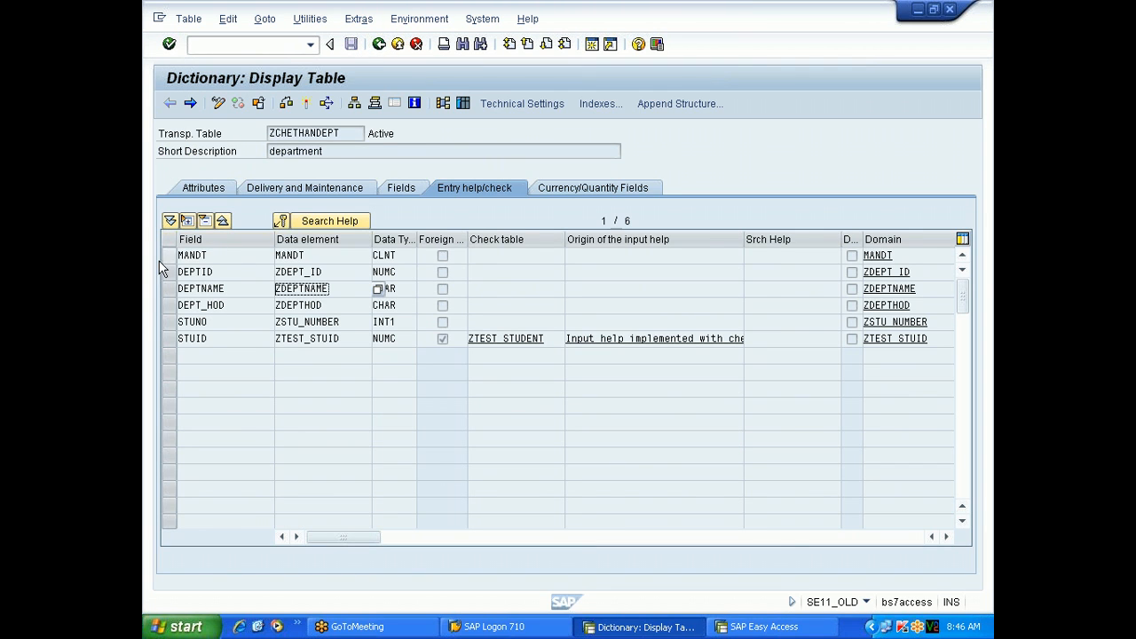
# Open the value range of DEPTNAME's domain through its data element and switch the domain to change mode.
pyautogui.click(168, 291)
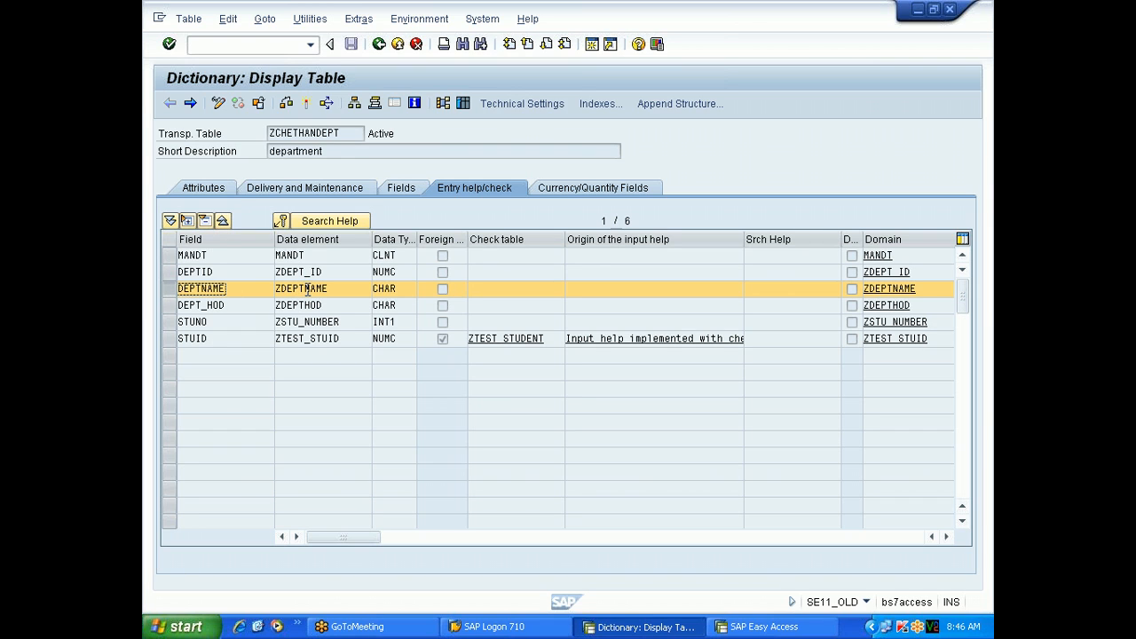
pyautogui.doubleClick(308, 289)
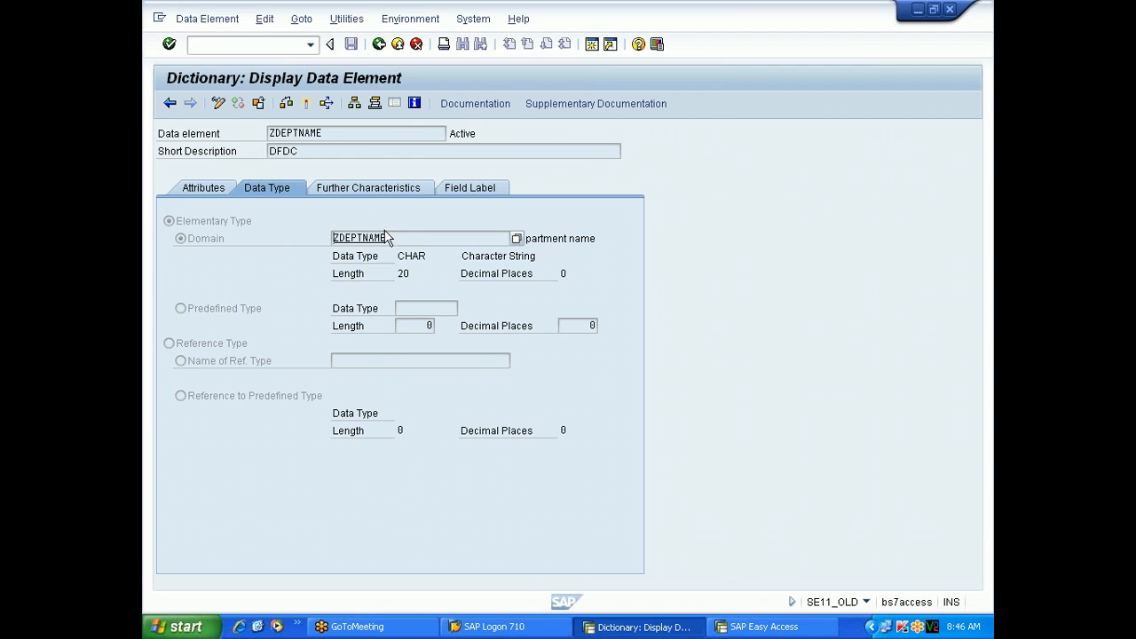
pyautogui.doubleClick(371, 238)
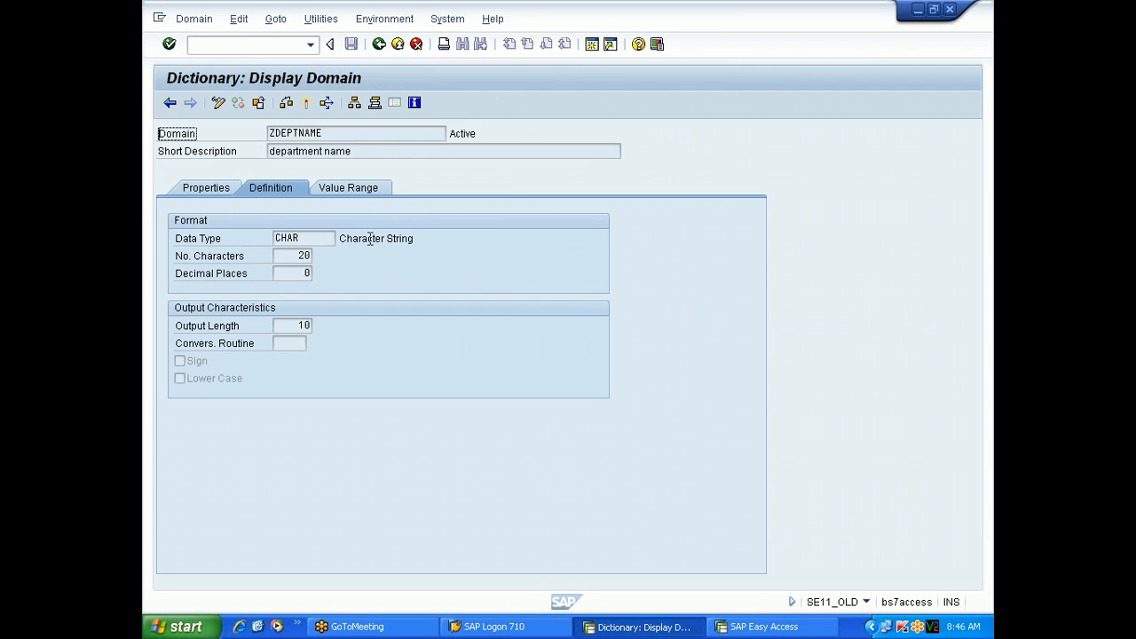
pyautogui.click(352, 188)
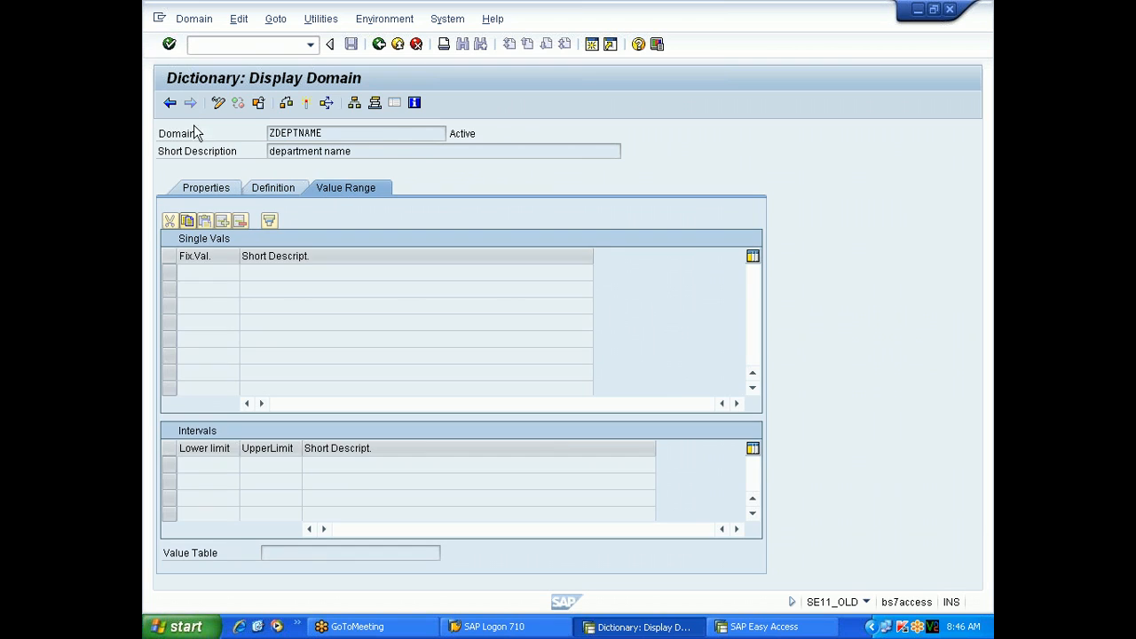
pyautogui.click(217, 103)
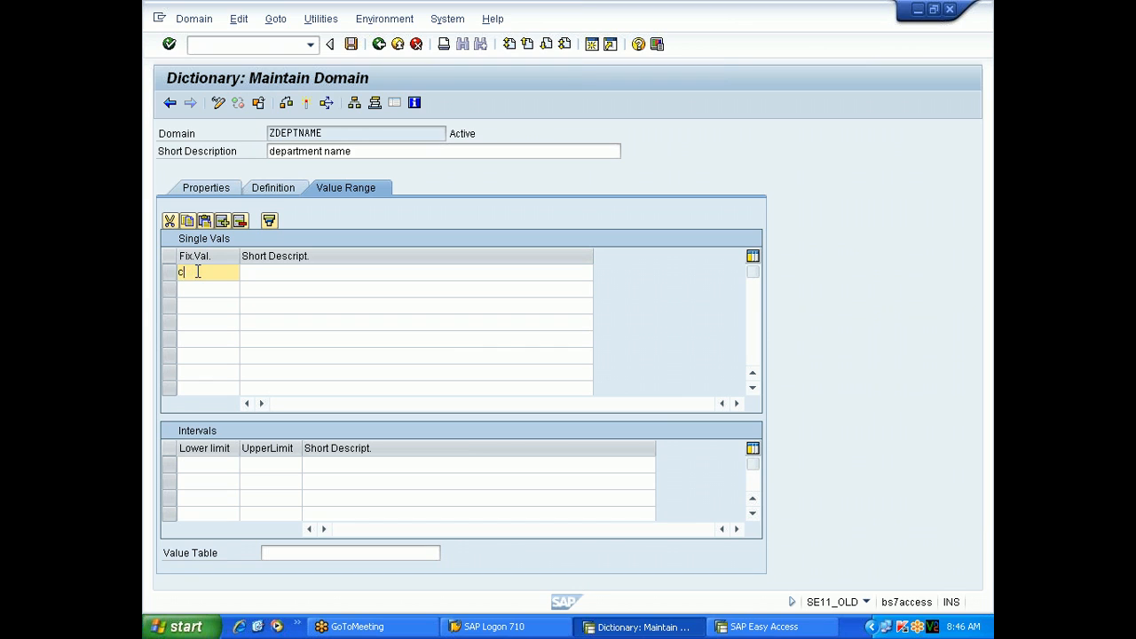
# Enter CSE, EEE, IT, ECE and ME as the fixed single values of the ZDEPTNAME domain.
pyautogui.press('BackSpace')
pyautogui.press('Tab')
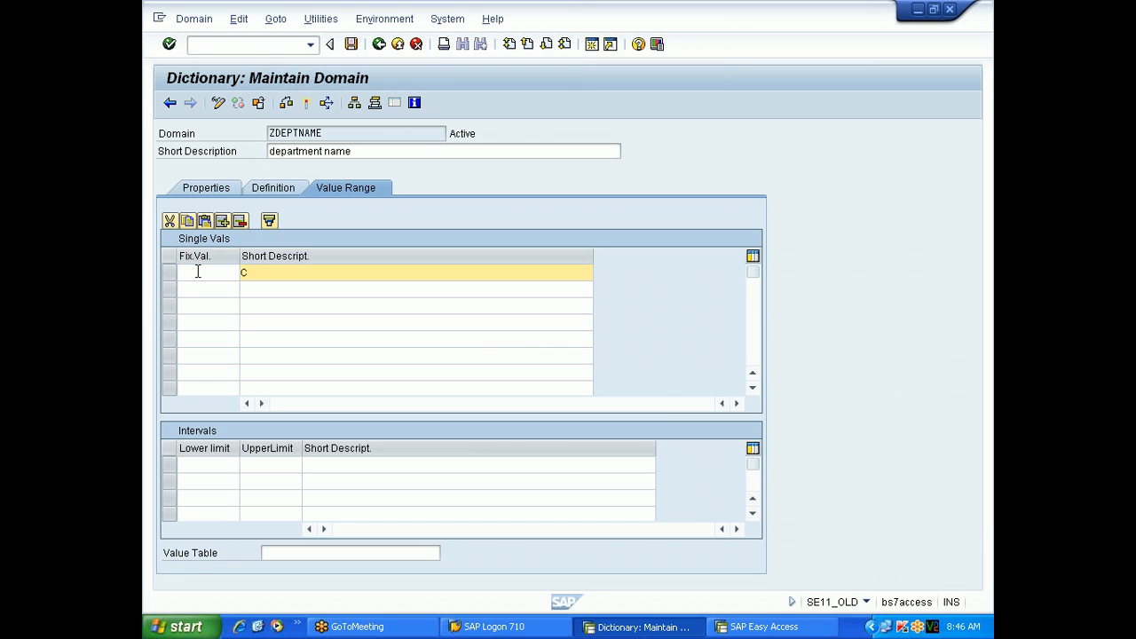
pyautogui.click(193, 272)
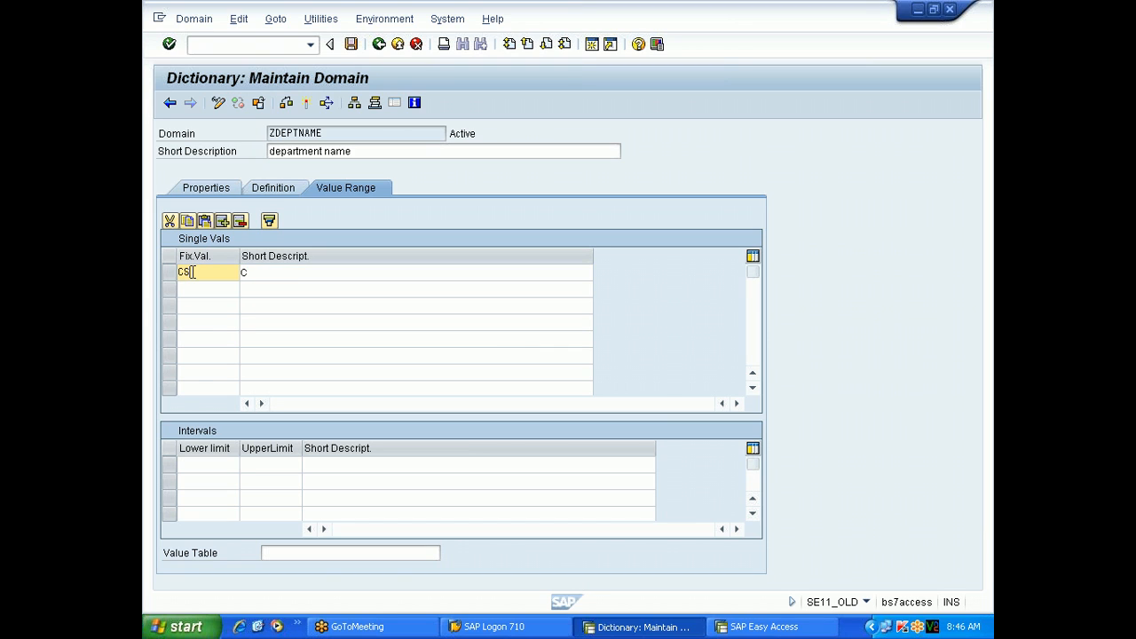
pyautogui.click(190, 289)
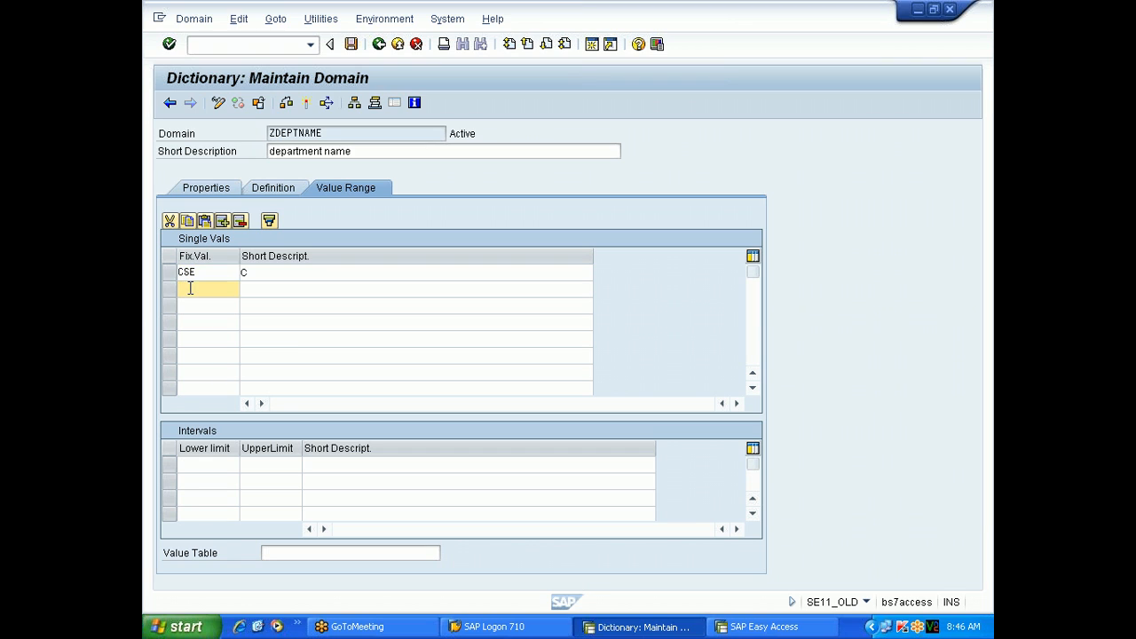
pyautogui.click(202, 310)
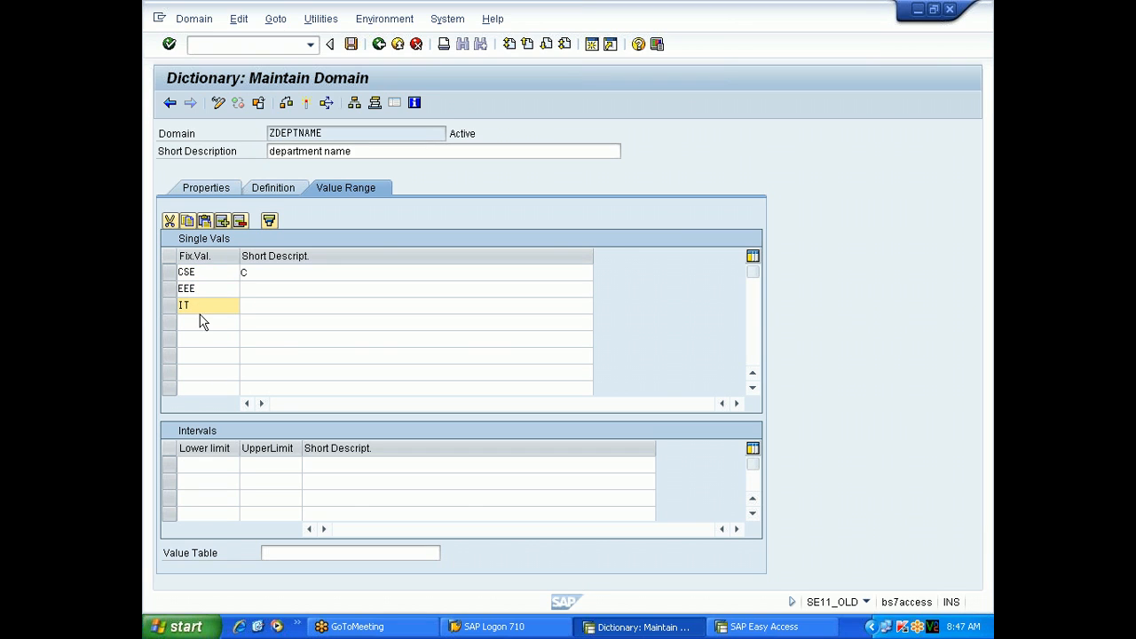
pyautogui.click(194, 321)
pyautogui.click(188, 337)
# Give fixed value CSE the short description Computers and EEE the short description Electrical.
pyautogui.click(255, 272)
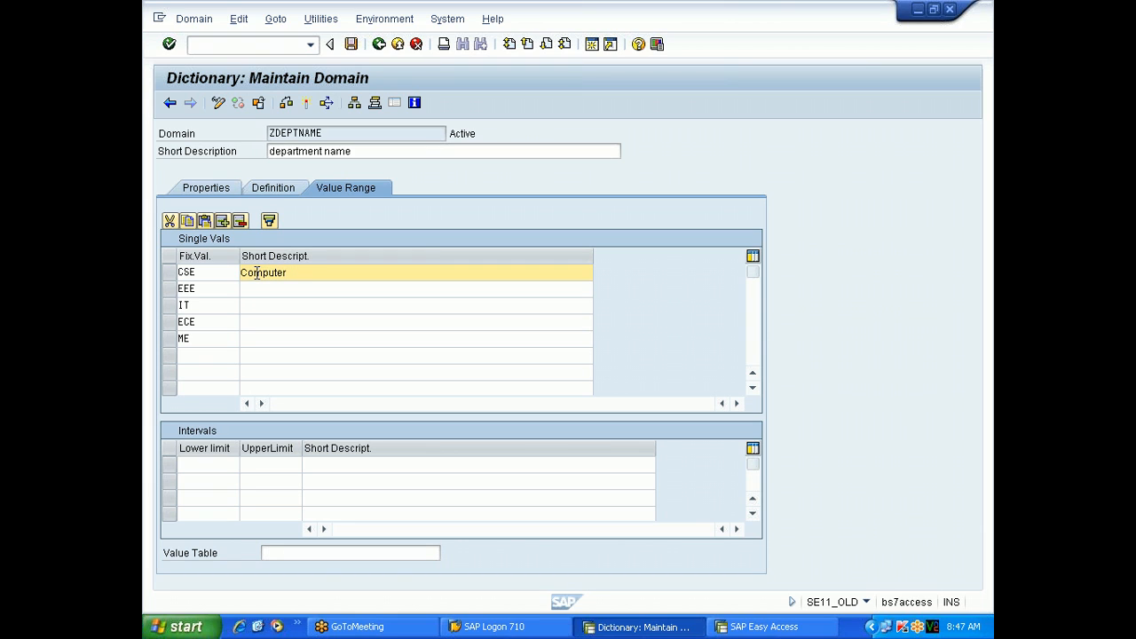
pyautogui.click(245, 302)
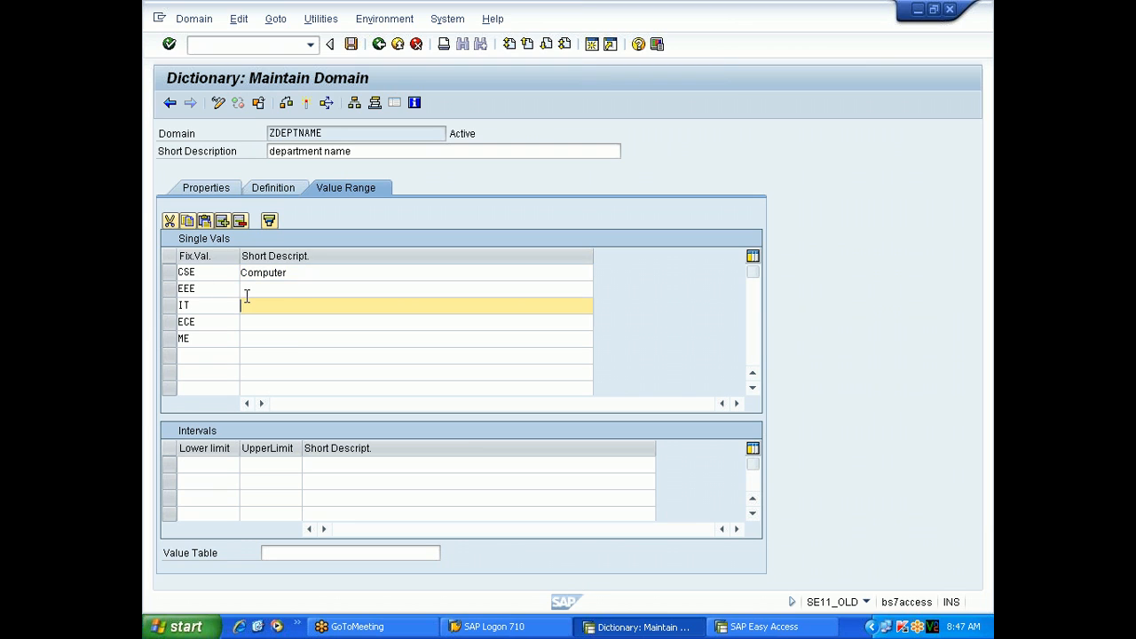
pyautogui.click(246, 287)
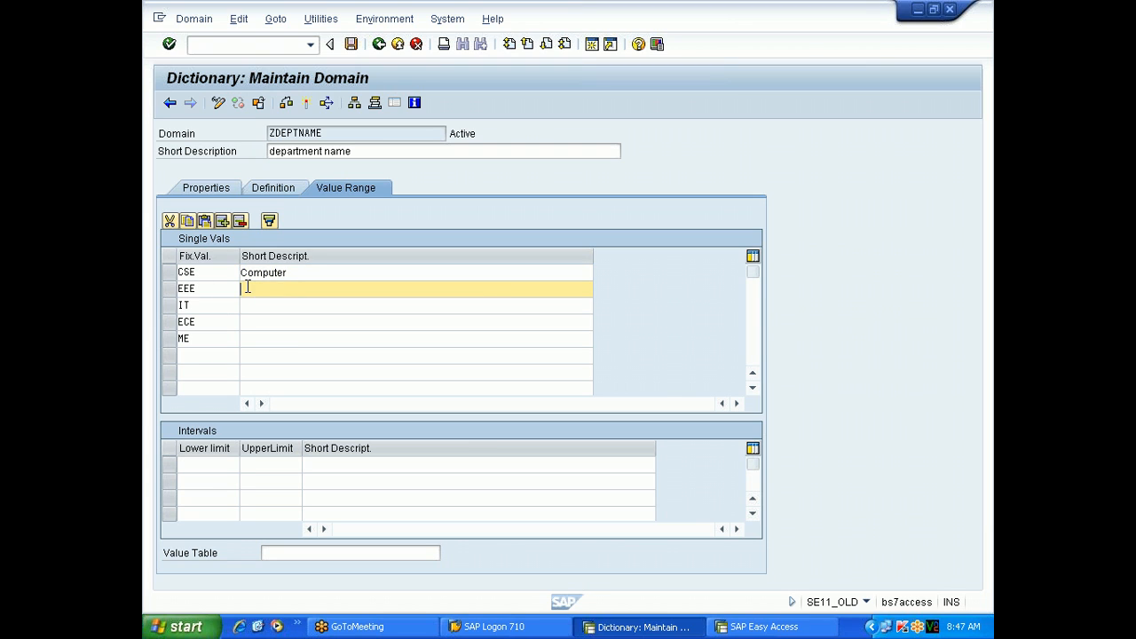
pyautogui.click(294, 273)
pyautogui.click(248, 287)
pyautogui.write('Electrical')
# Give fixed value IT the short description Information Tech, ECE the description Eelctronics, and ME the description Mechanical.
pyautogui.click(250, 307)
pyautogui.write('Infor')
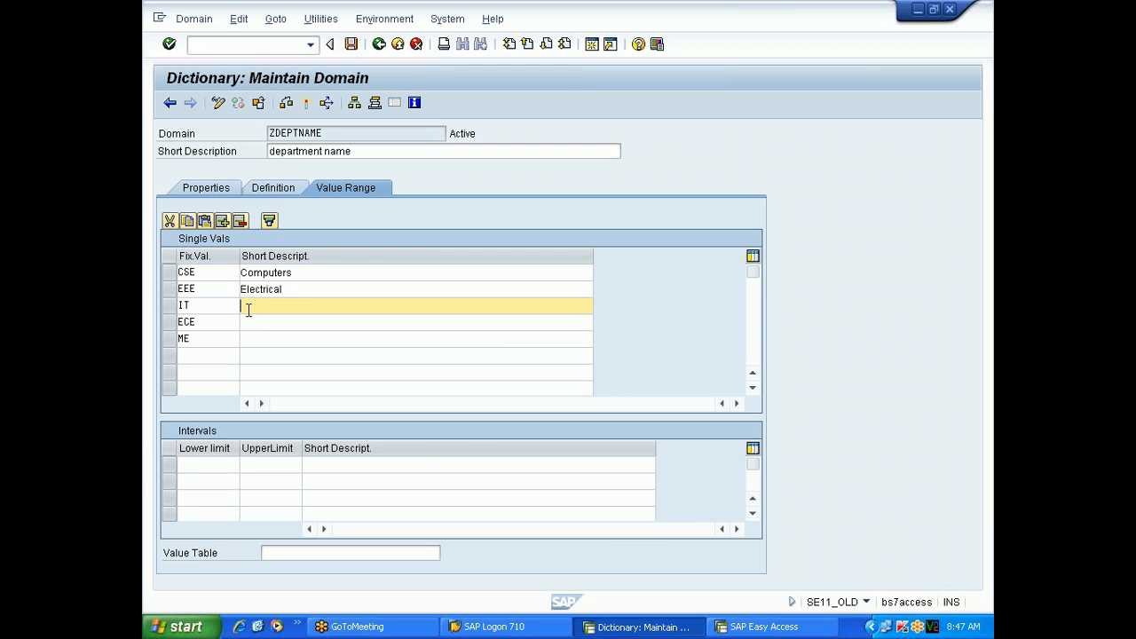
pyautogui.write('mation')
pyautogui.write(' Tr')
pyautogui.write('e')
pyautogui.write('ch')
pyautogui.click(277, 329)
pyautogui.write('E')
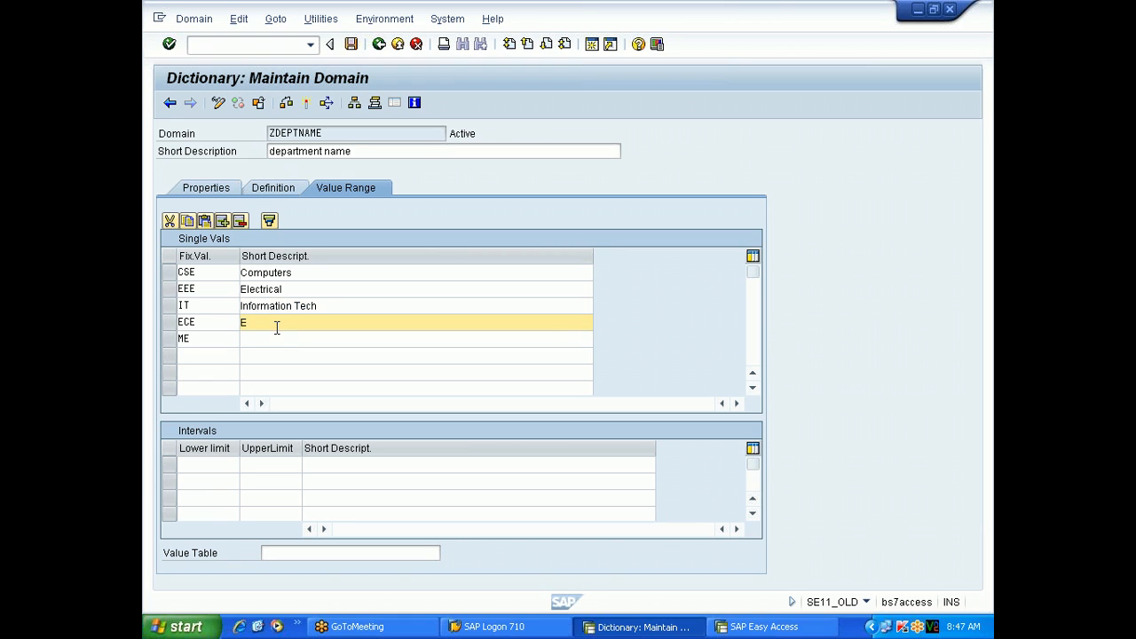
pyautogui.write('elctronics')
pyautogui.click(268, 338)
pyautogui.write('Mecha')
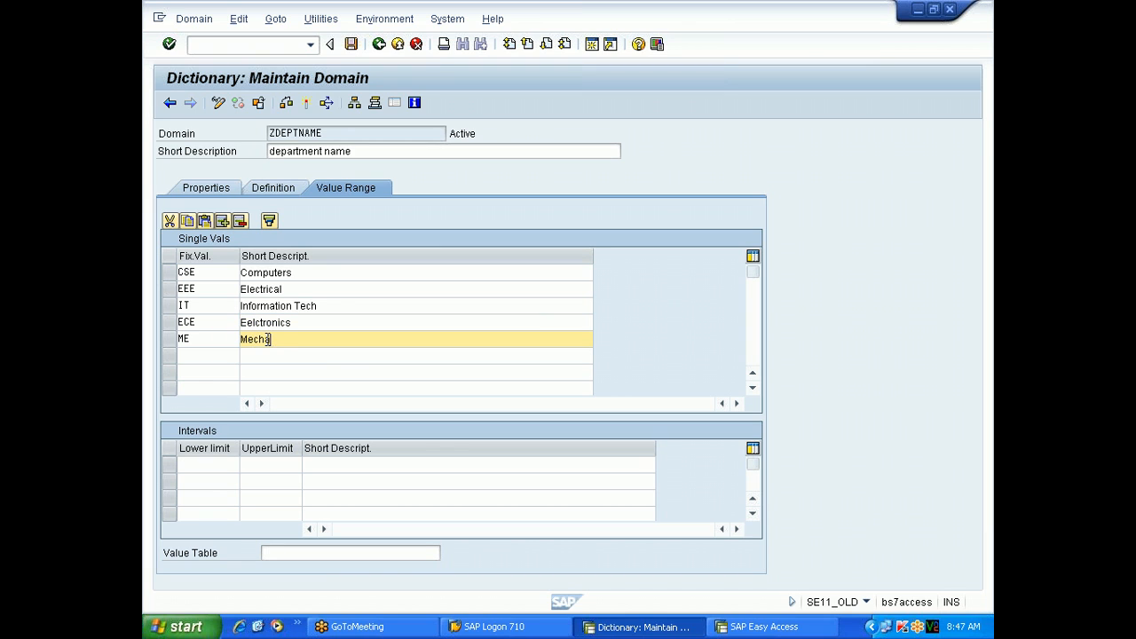
pyautogui.write('nical')
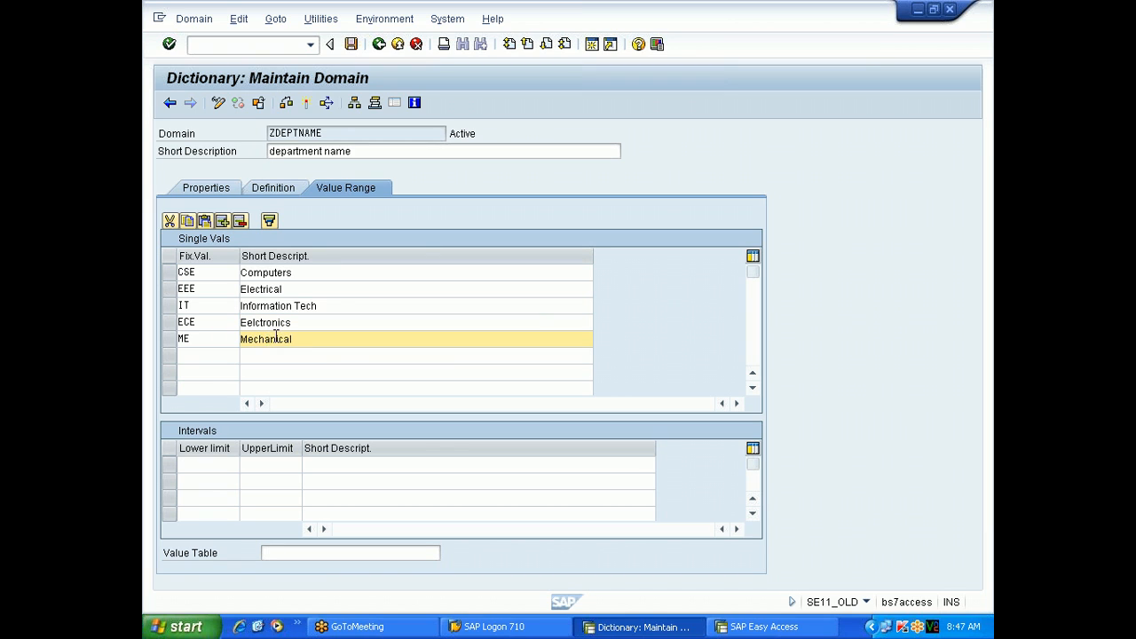
# Activate the ZDEPTNAME domain with its fixed values without displaying the log, and return to the data element.
pyautogui.click(306, 103)
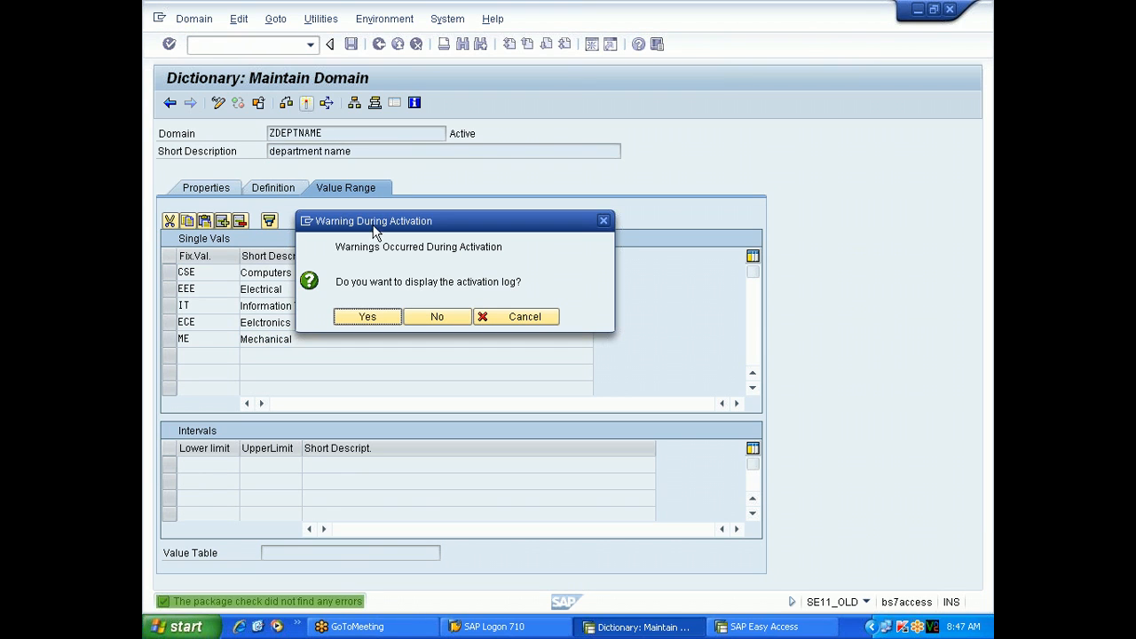
pyautogui.click(439, 316)
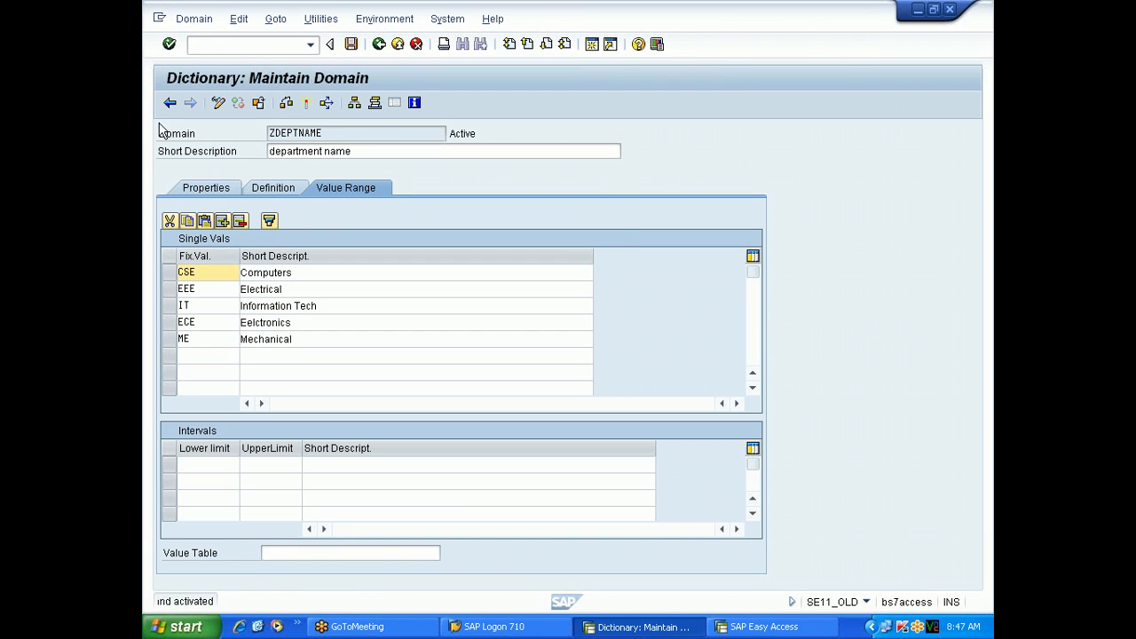
pyautogui.click(379, 45)
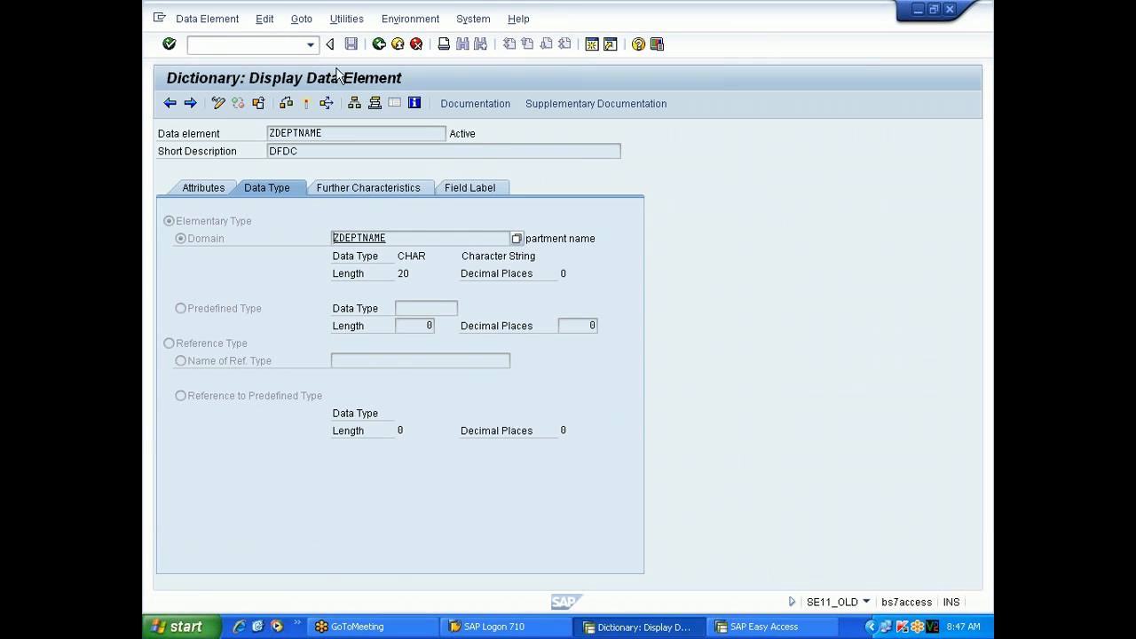
# Return to table ZCHETHANDEPT, activate it again, and open the form for creating a new table entry.
pyautogui.click(380, 45)
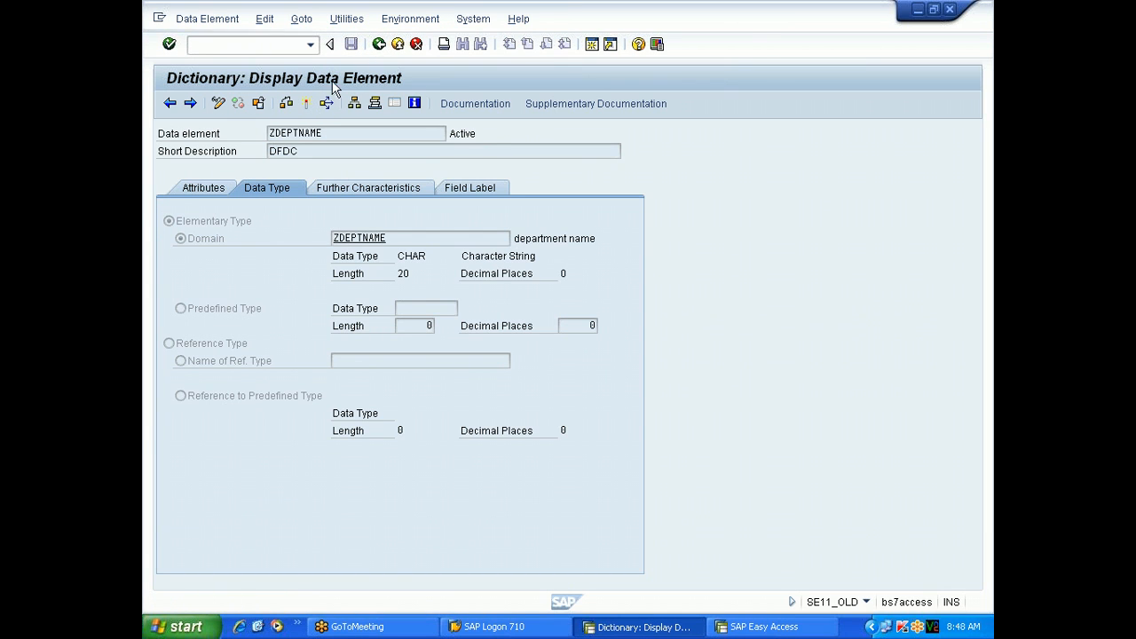
pyautogui.click(306, 103)
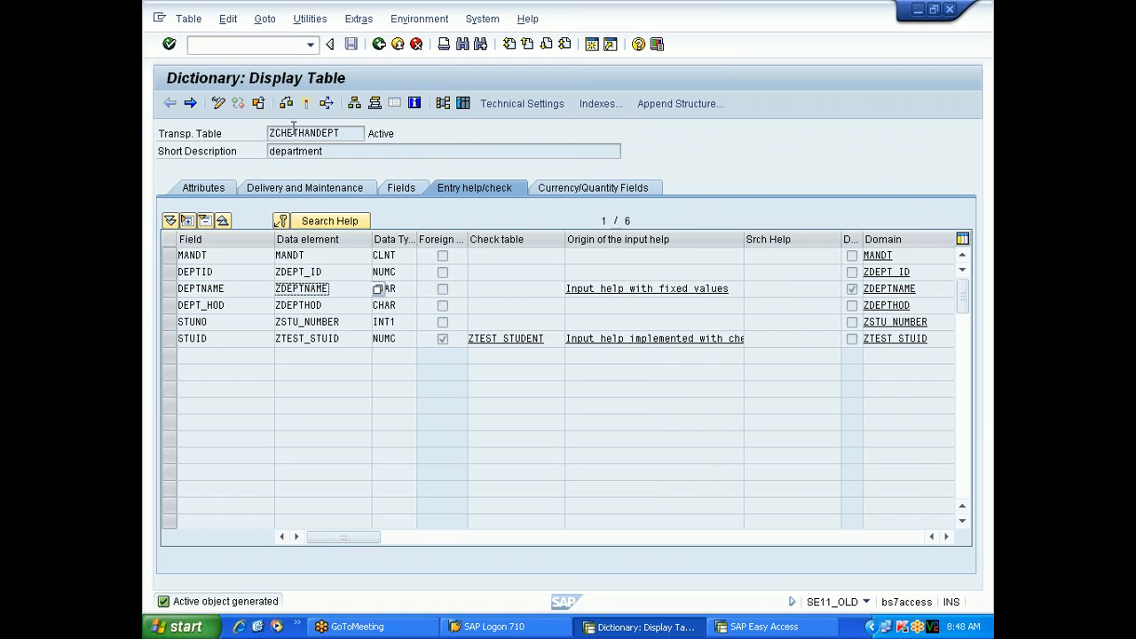
pyautogui.click(300, 19)
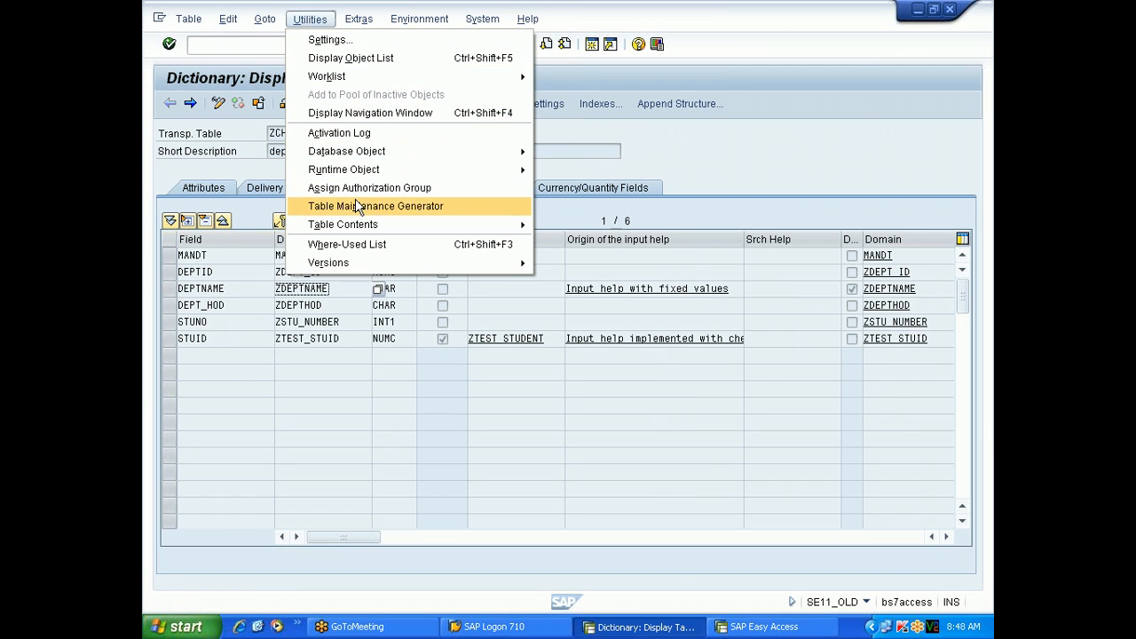
pyautogui.moveTo(368, 223)
pyautogui.click(586, 242)
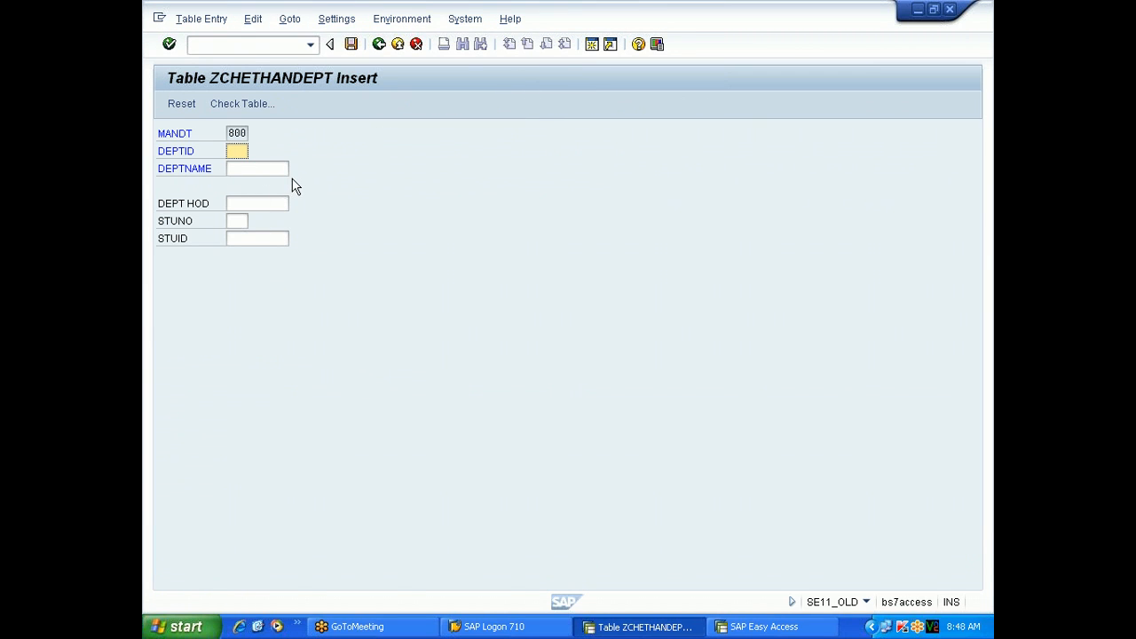
# Display the possible input values for DEPTNAME on the new-entry form, close the list, and return to the table definition.
pyautogui.click(233, 169)
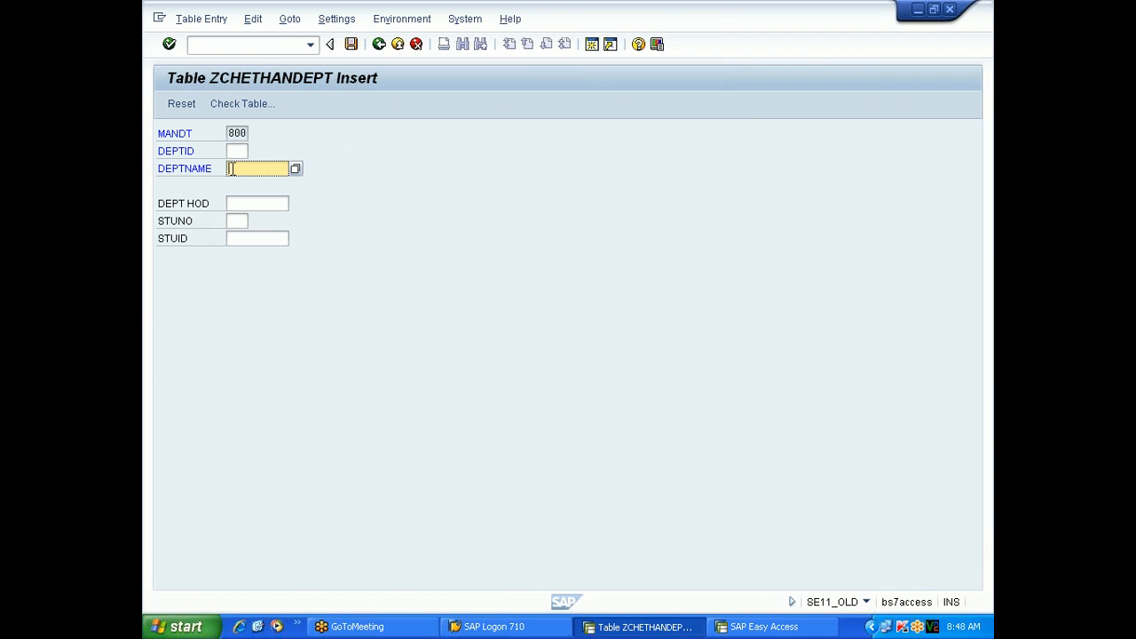
pyautogui.click(297, 170)
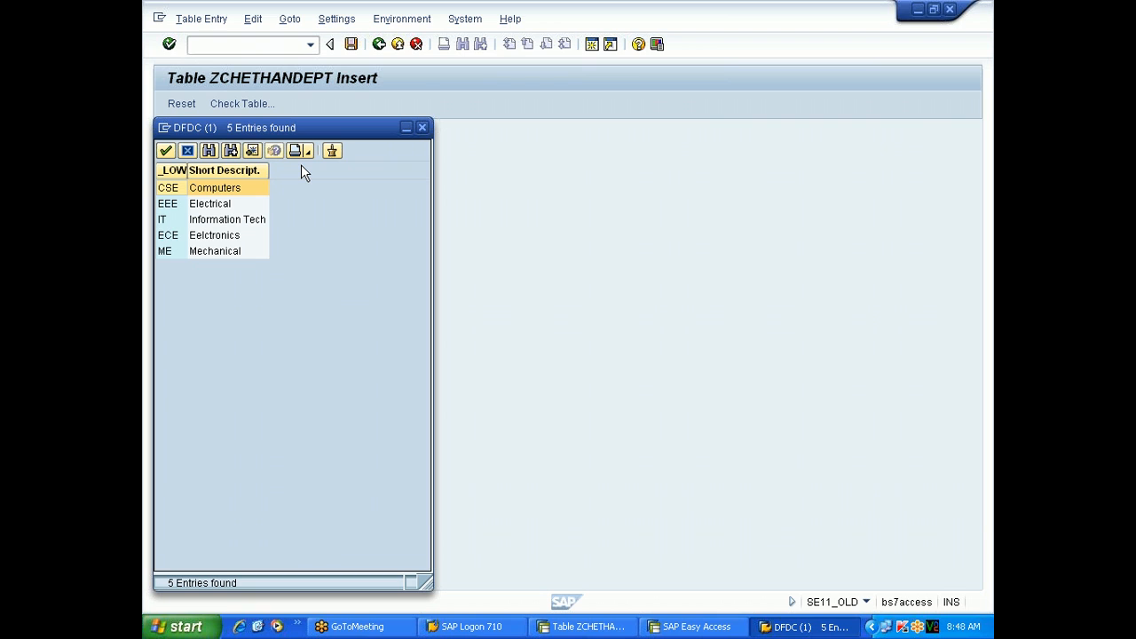
pyautogui.click(423, 128)
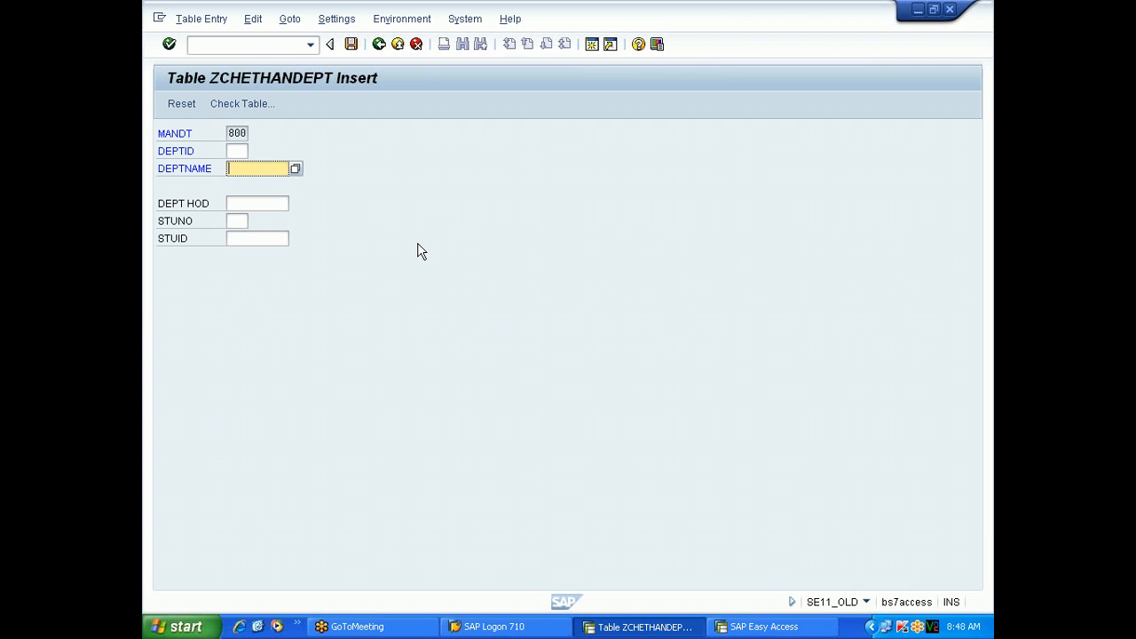
pyautogui.click(379, 49)
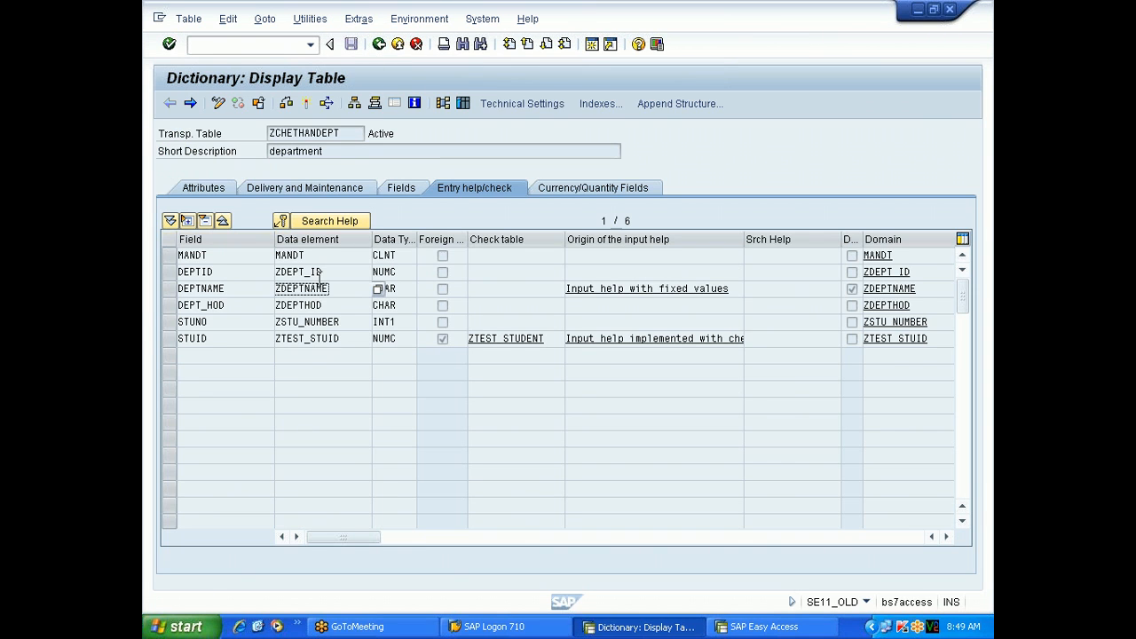
# Inspect the field labels of the ZDEPTNAME data element and return to table ZCHETHANDEPT.
pyautogui.doubleClick(325, 288)
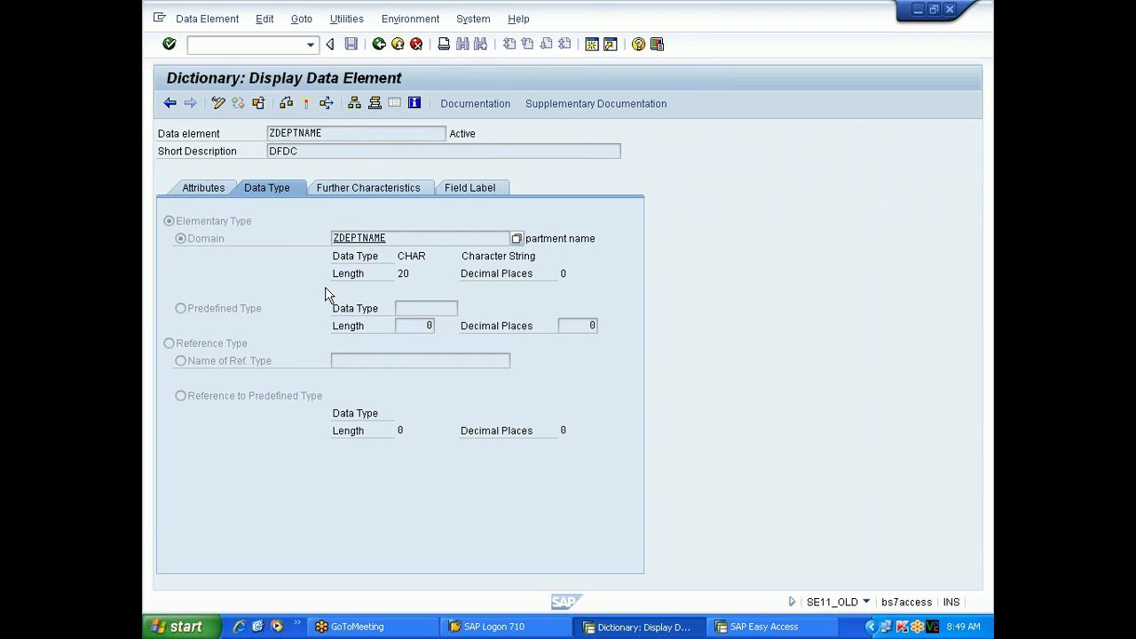
pyautogui.click(473, 190)
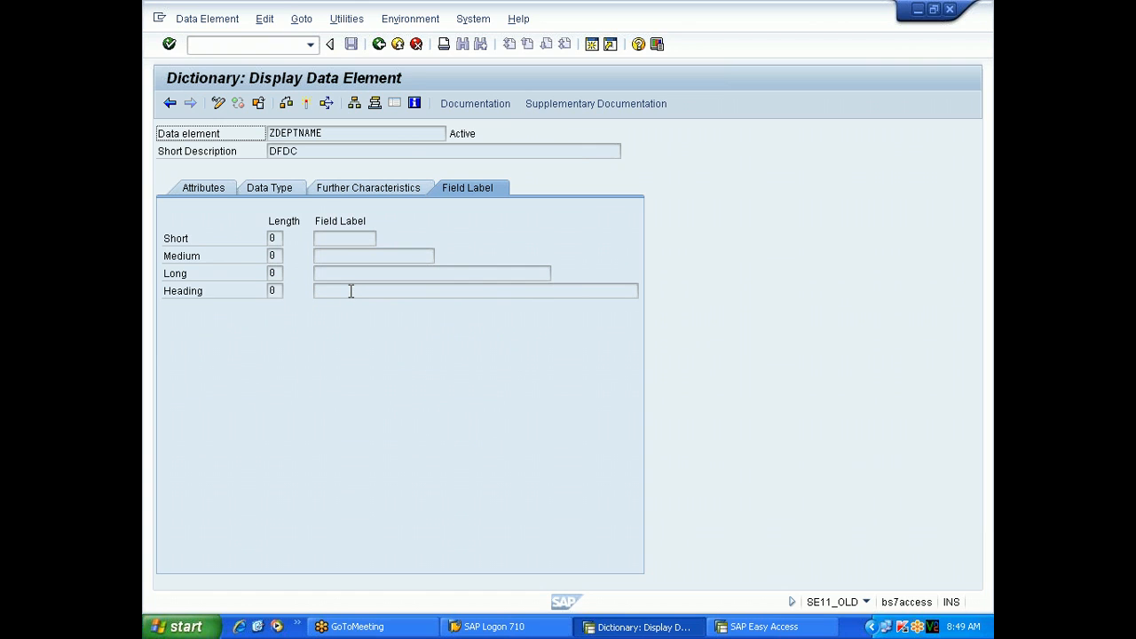
pyautogui.click(380, 46)
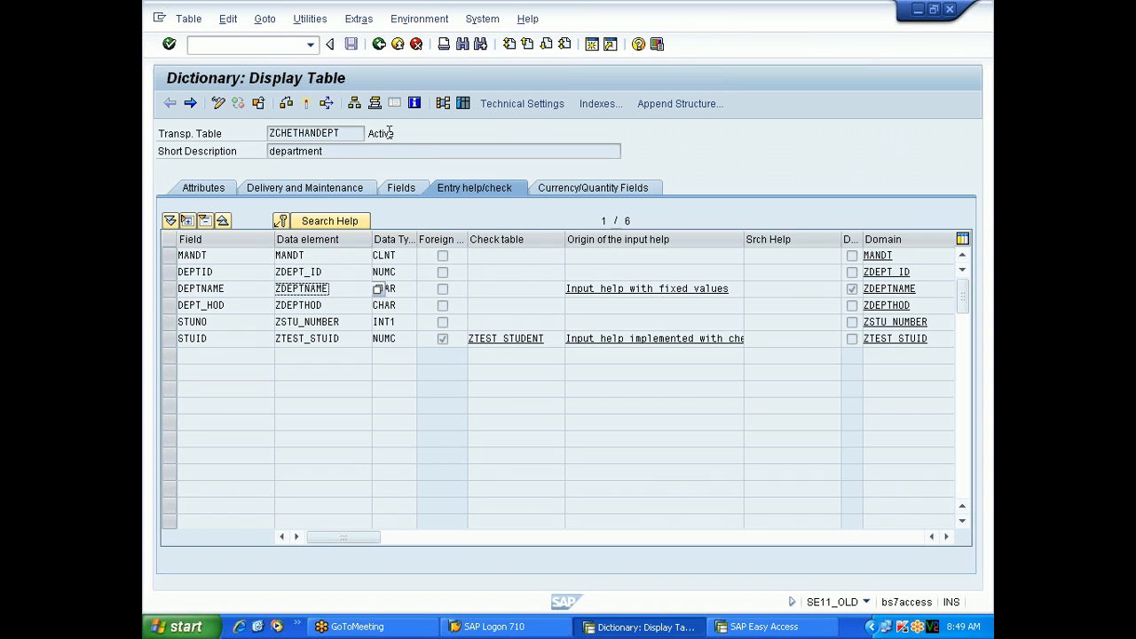
# Exit the dictionary, close the second SAP Easy Access session, and start transaction SE11 in the remaining session.
pyautogui.click(378, 45)
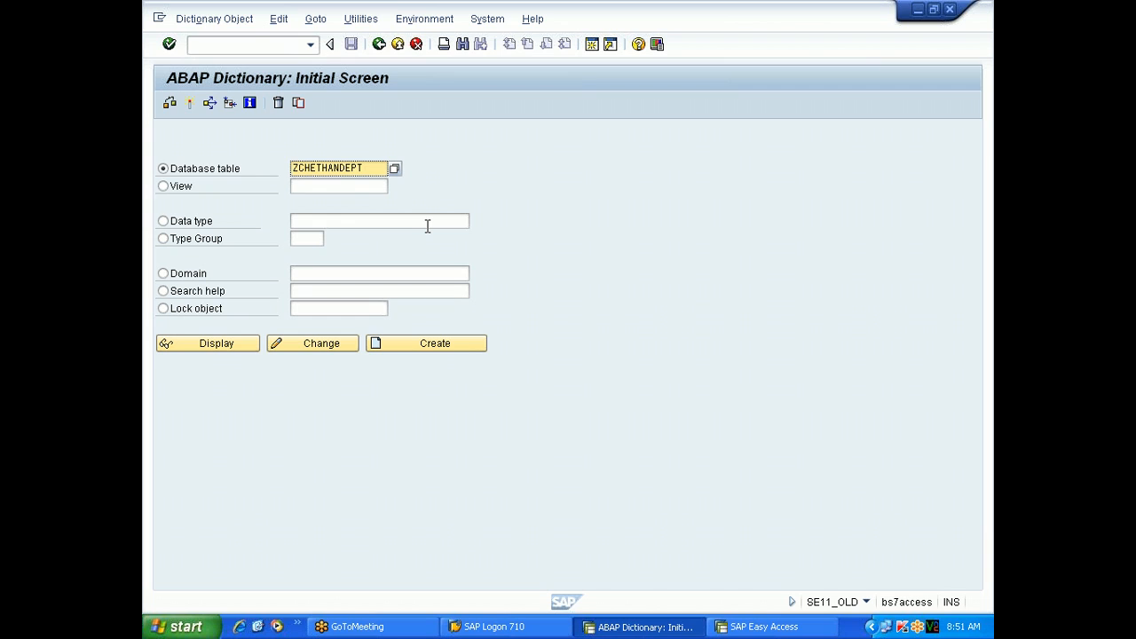
pyautogui.click(380, 46)
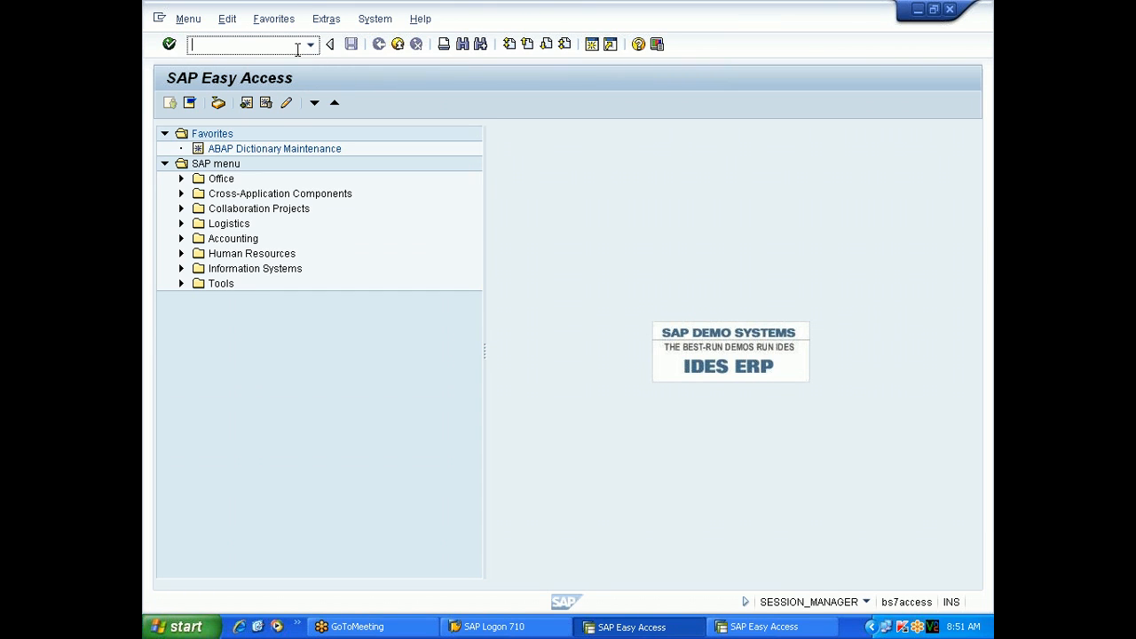
pyautogui.click(737, 627)
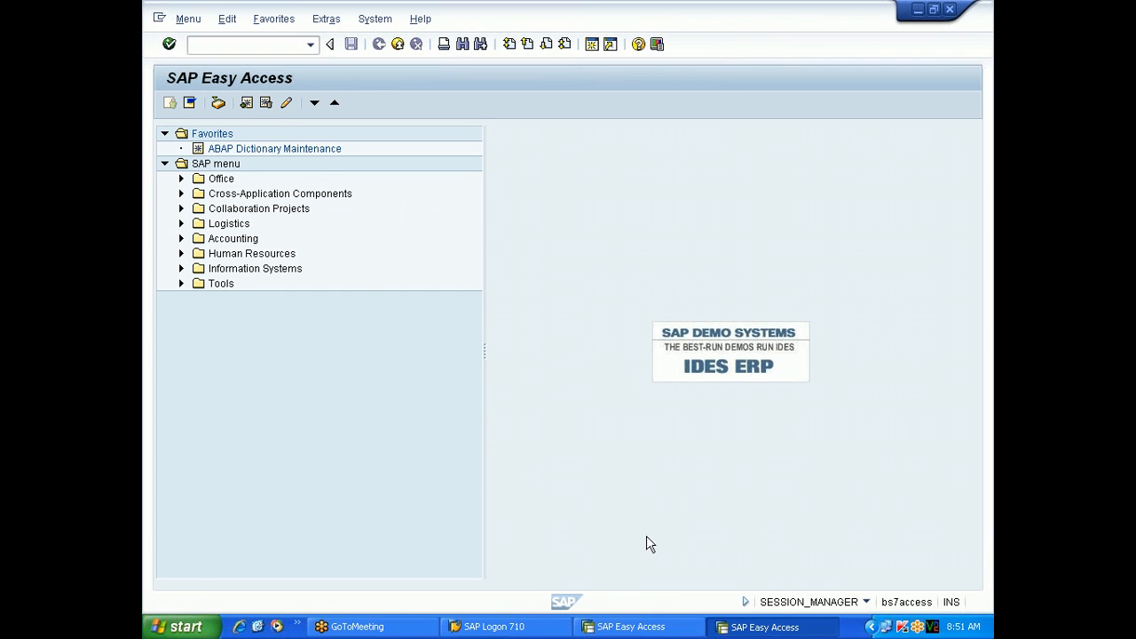
pyautogui.click(397, 44)
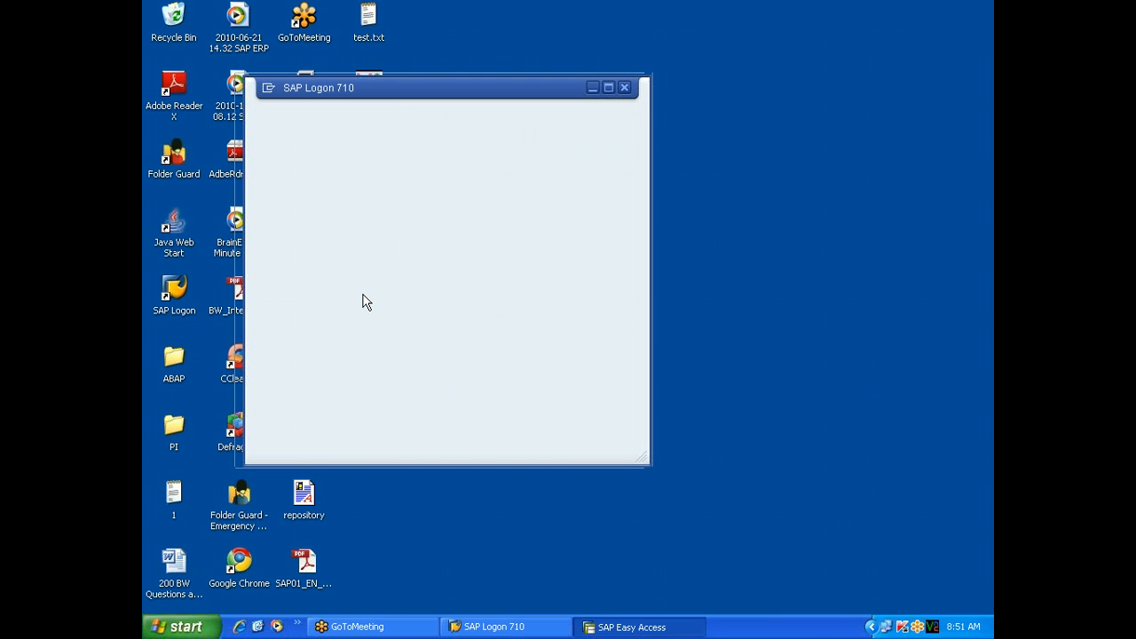
pyautogui.click(597, 627)
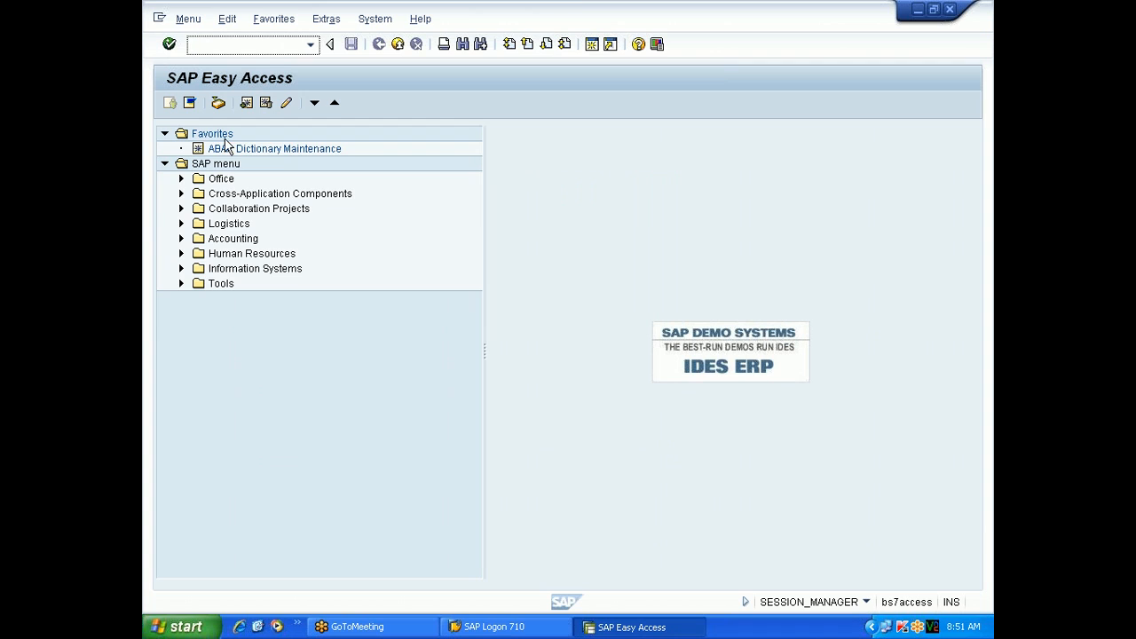
pyautogui.write('se11')
pyautogui.press('Return')
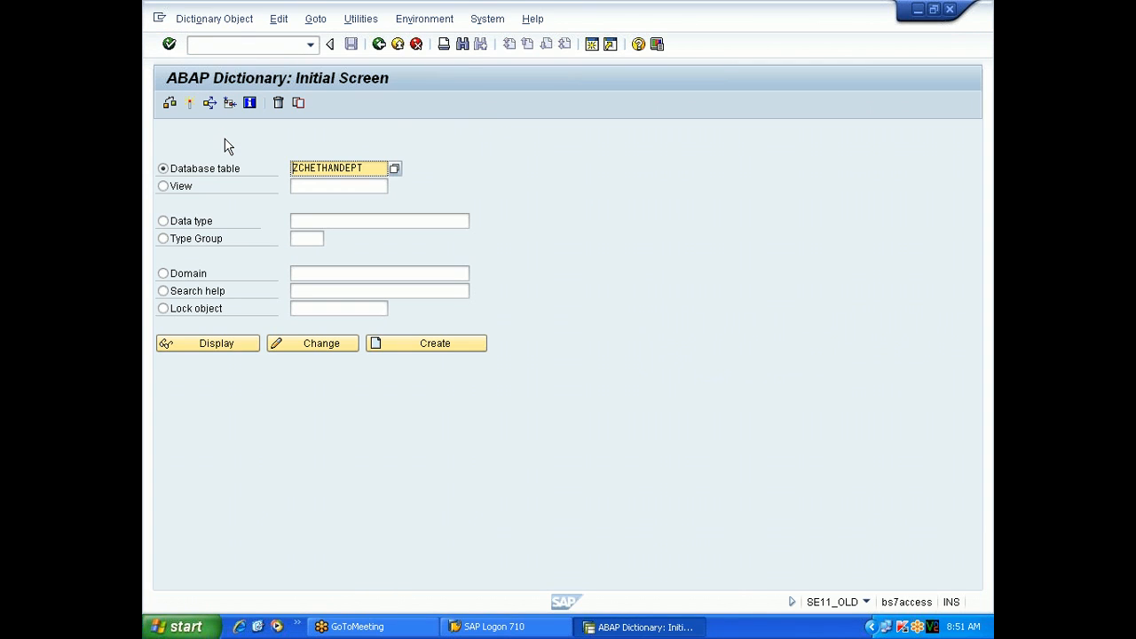
# Replace the database table name with MAKT and display that table's definition.
pyautogui.press('Delete')
pyautogui.press('Delete')
pyautogui.press('Delete')
pyautogui.press('Delete')
pyautogui.press('Delete')
pyautogui.press('Delete')
pyautogui.press('Delete')
pyautogui.press('Delete')
pyautogui.press('Delete')
pyautogui.press('Delete')
pyautogui.press('Delete')
pyautogui.press('Delete')
pyautogui.write('ma')
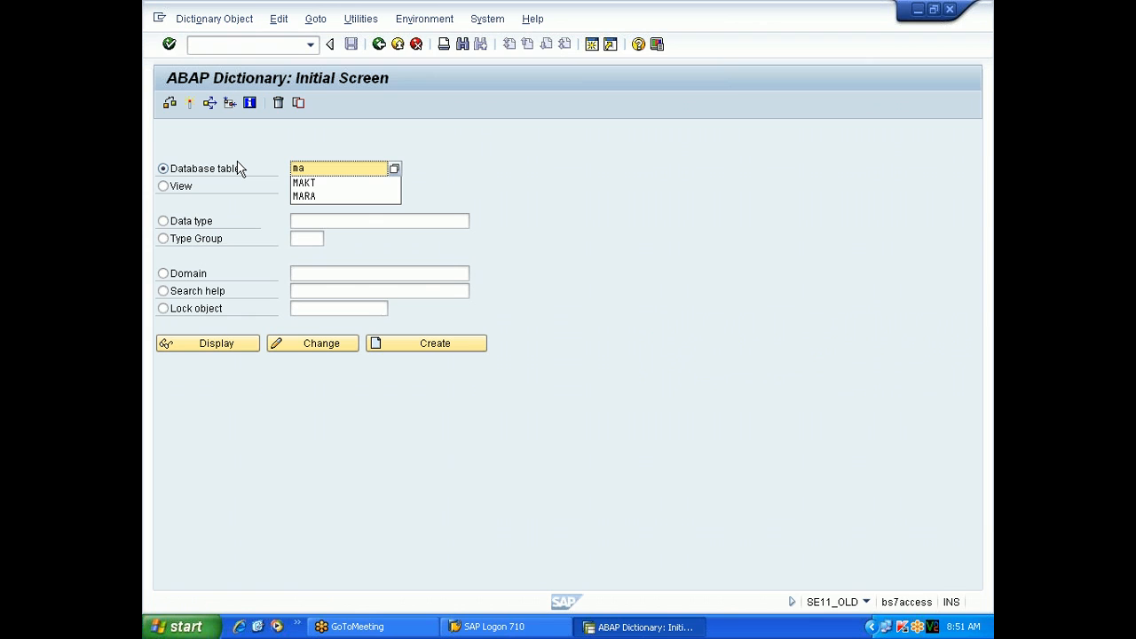
pyautogui.press('Down')
pyautogui.press('Return')
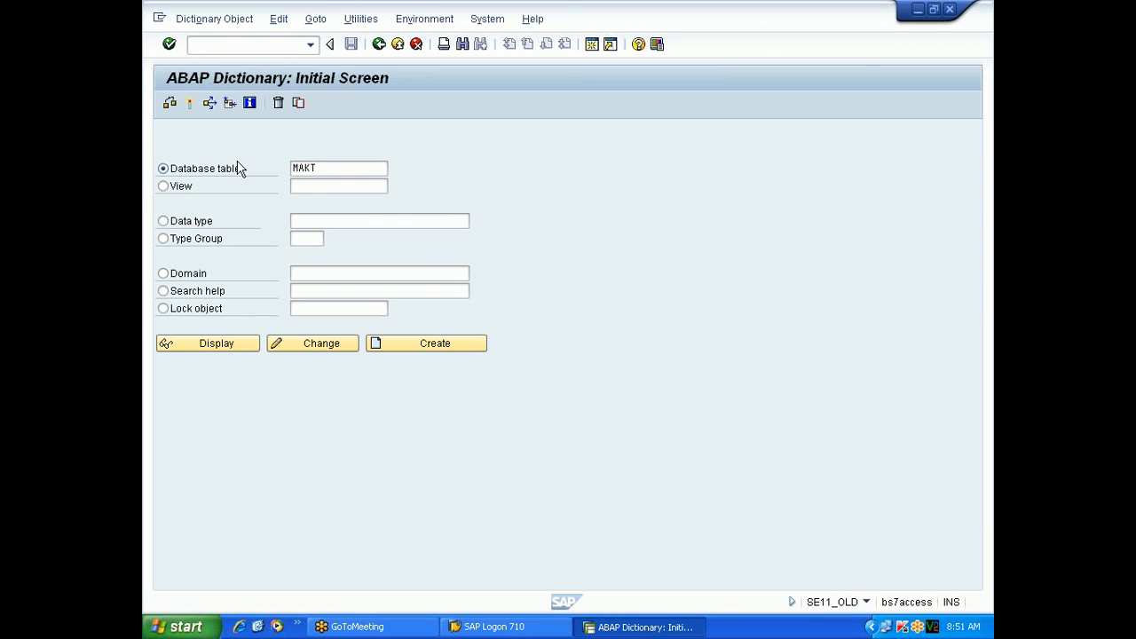
pyautogui.press('Return')
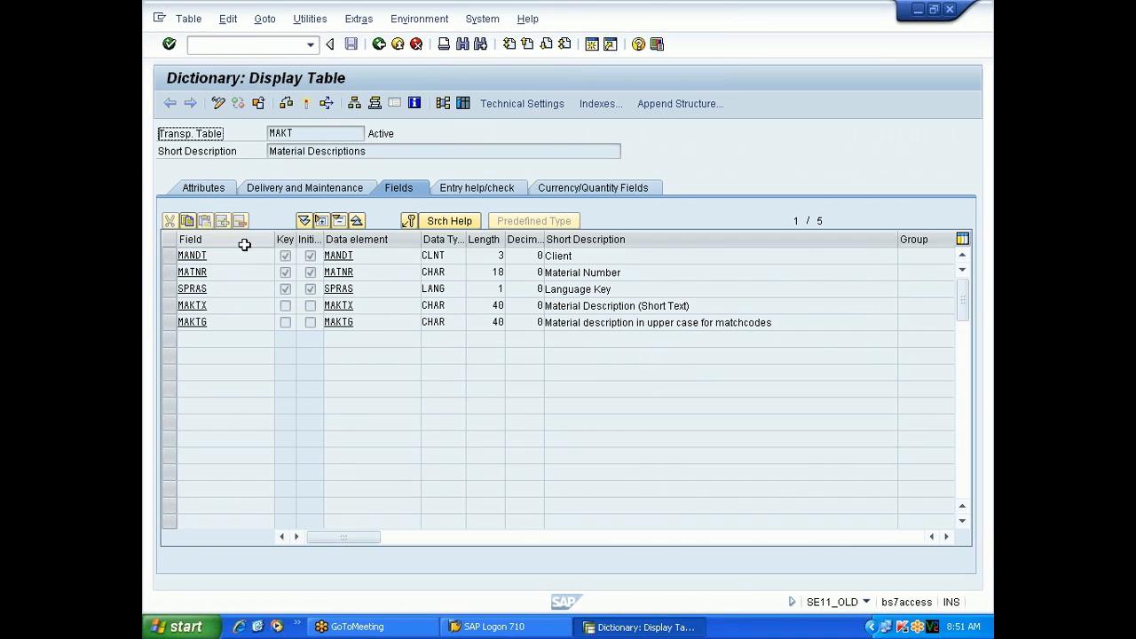
# Examine MAKT's MANDT foreign key and its check table T000, including T000's MANDT field, and return to the dictionary's initial screen.
pyautogui.click(169, 258)
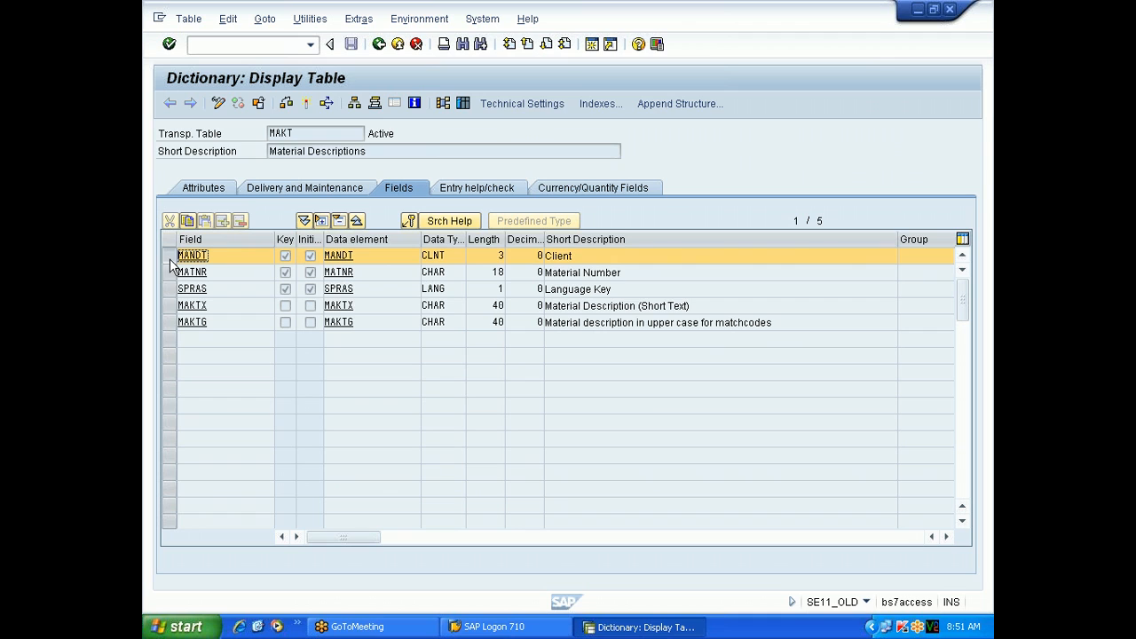
pyautogui.click(479, 189)
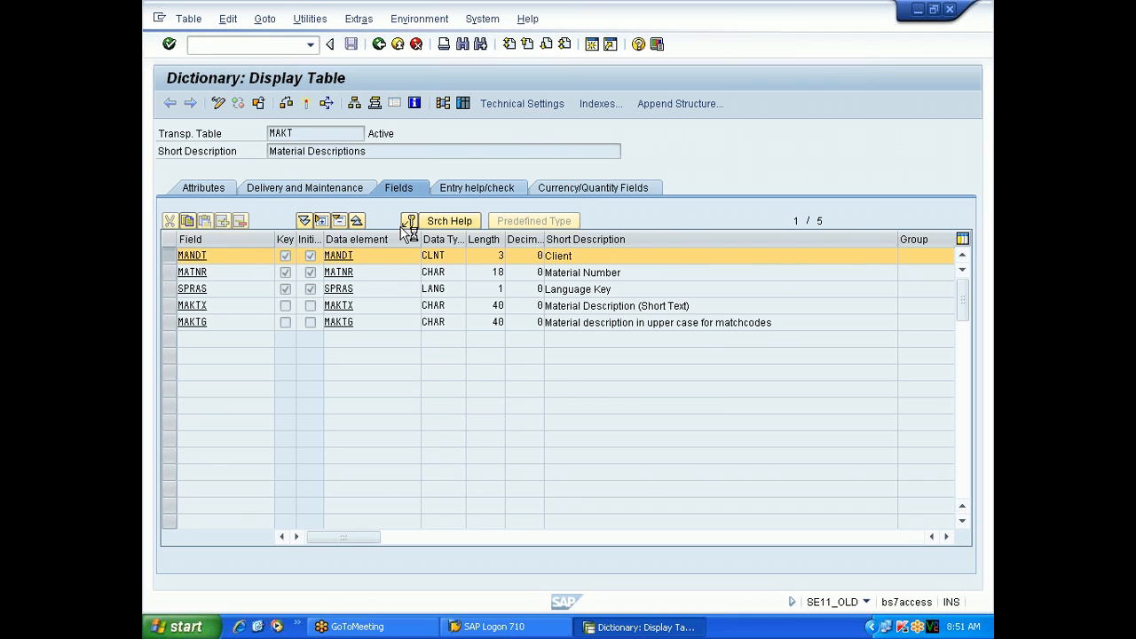
pyautogui.moveTo(501, 256); pyautogui.dragTo(463, 256)
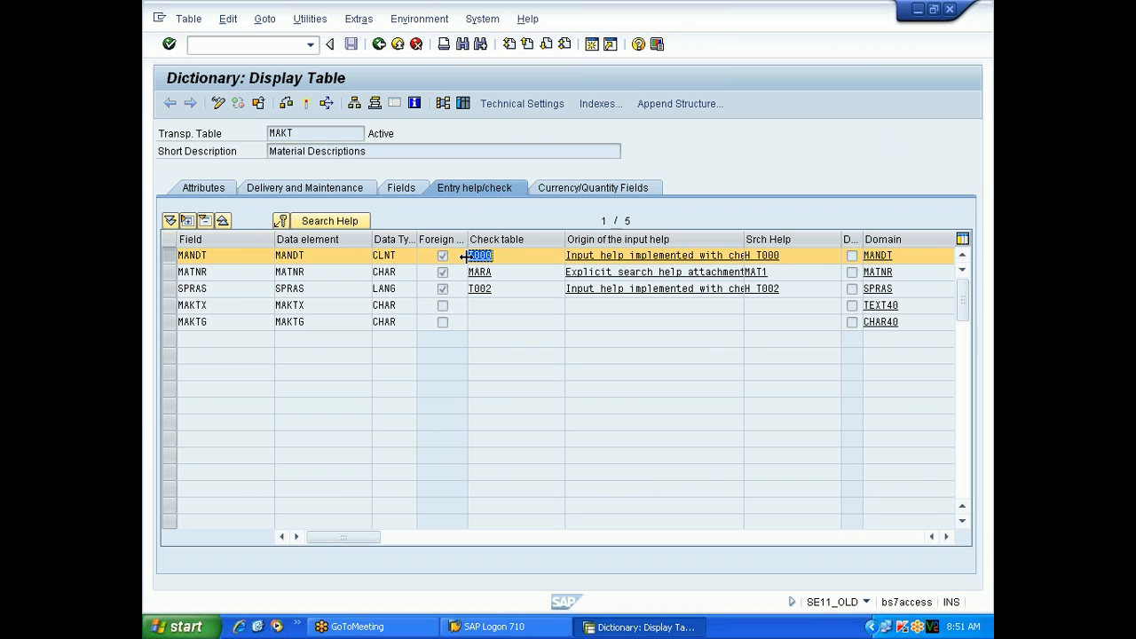
pyautogui.click(480, 256)
pyautogui.doubleClick(481, 255)
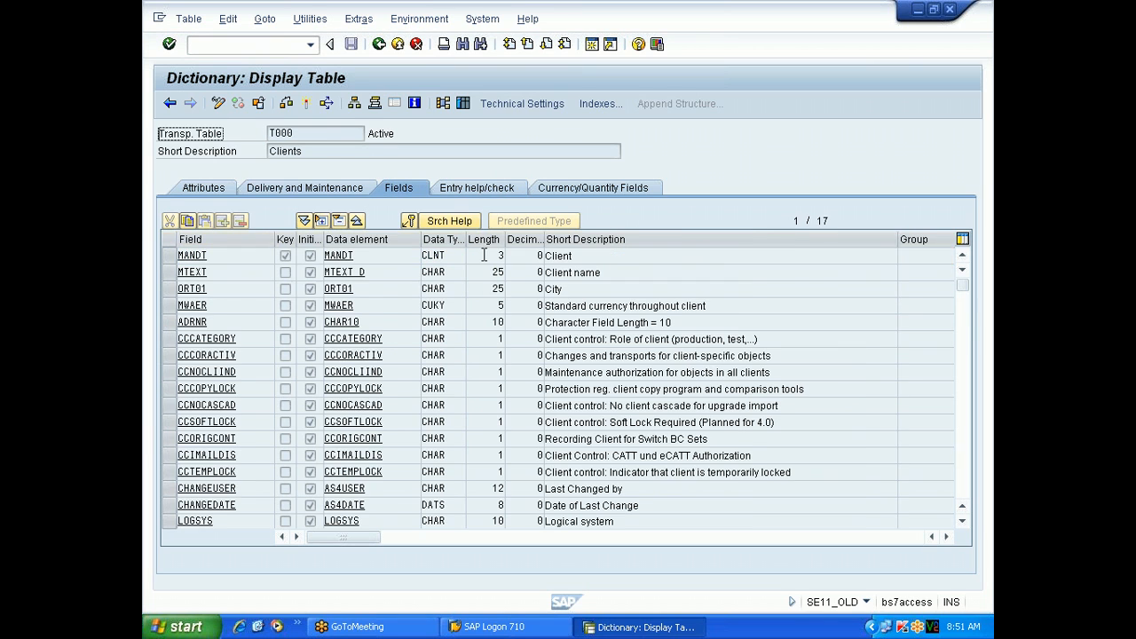
pyautogui.click(172, 257)
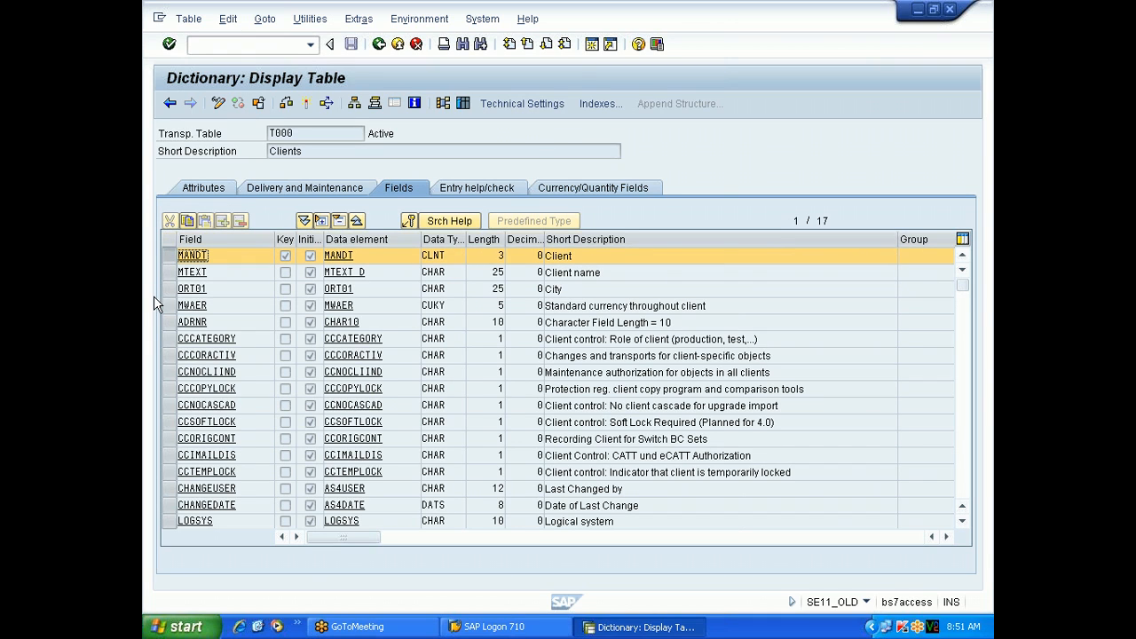
pyautogui.click(379, 44)
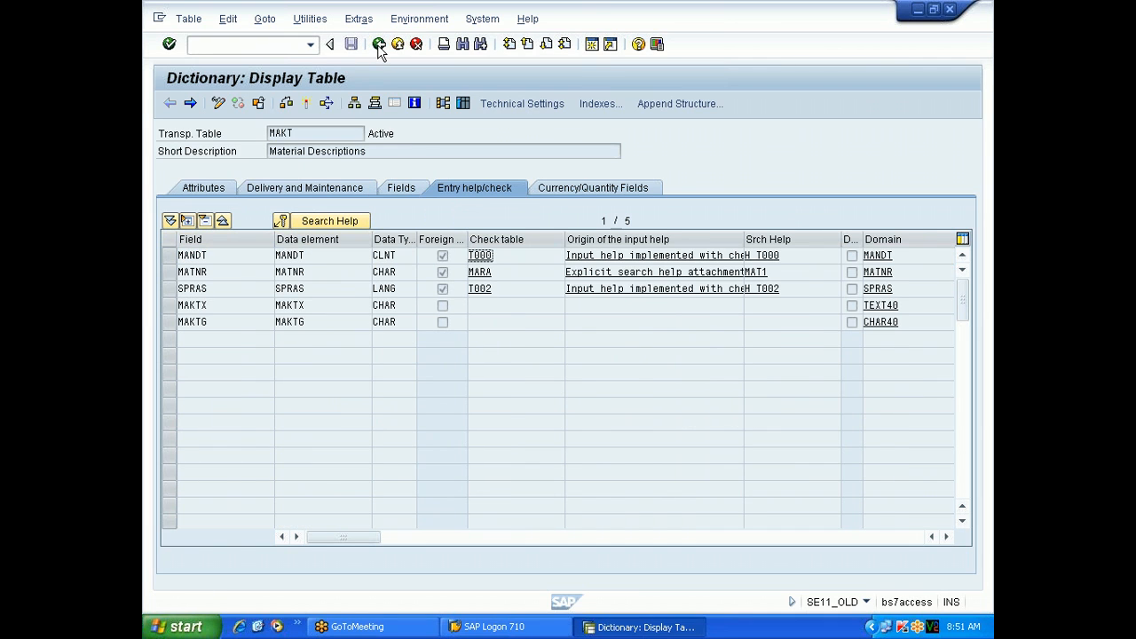
pyautogui.click(379, 44)
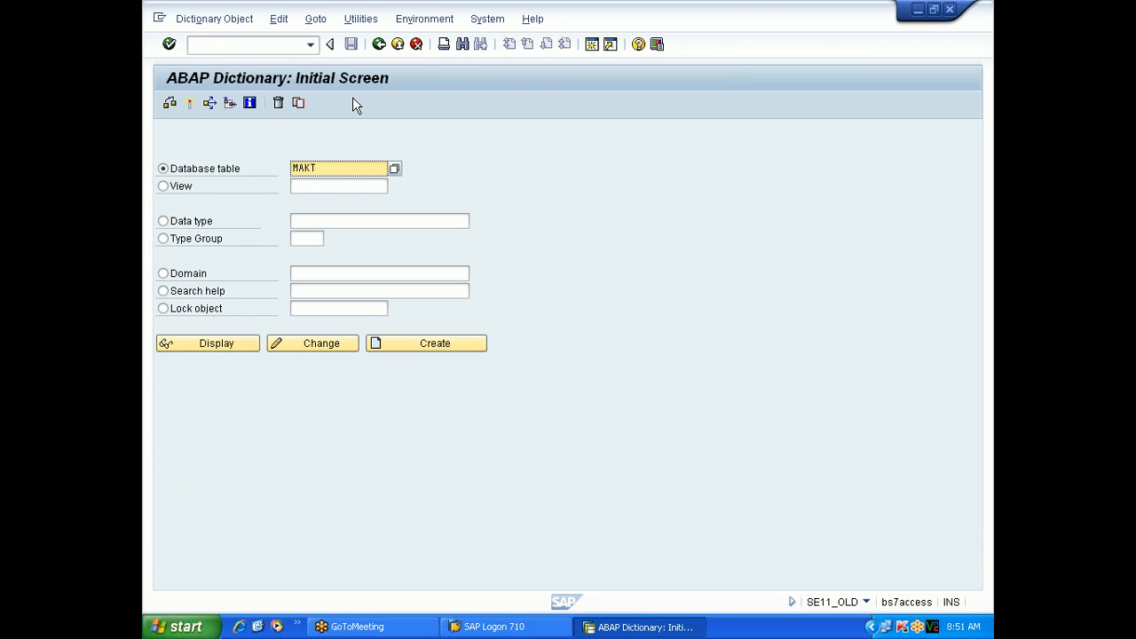
# Display table MAKT again and highlight its MANDT client field and short description.
pyautogui.click(222, 347)
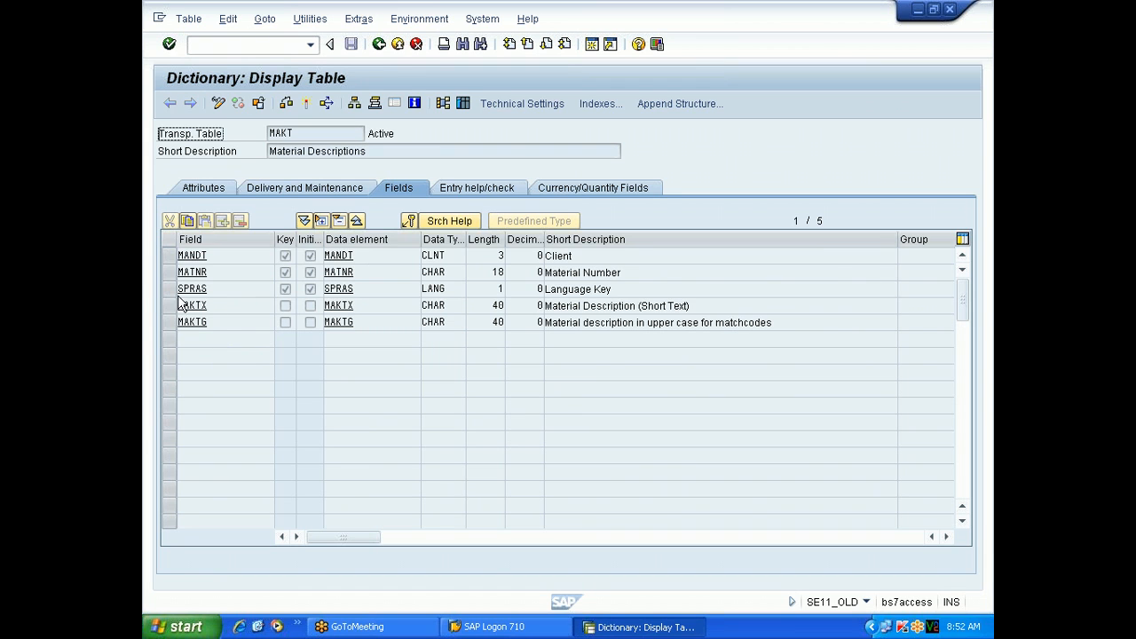
pyautogui.click(169, 257)
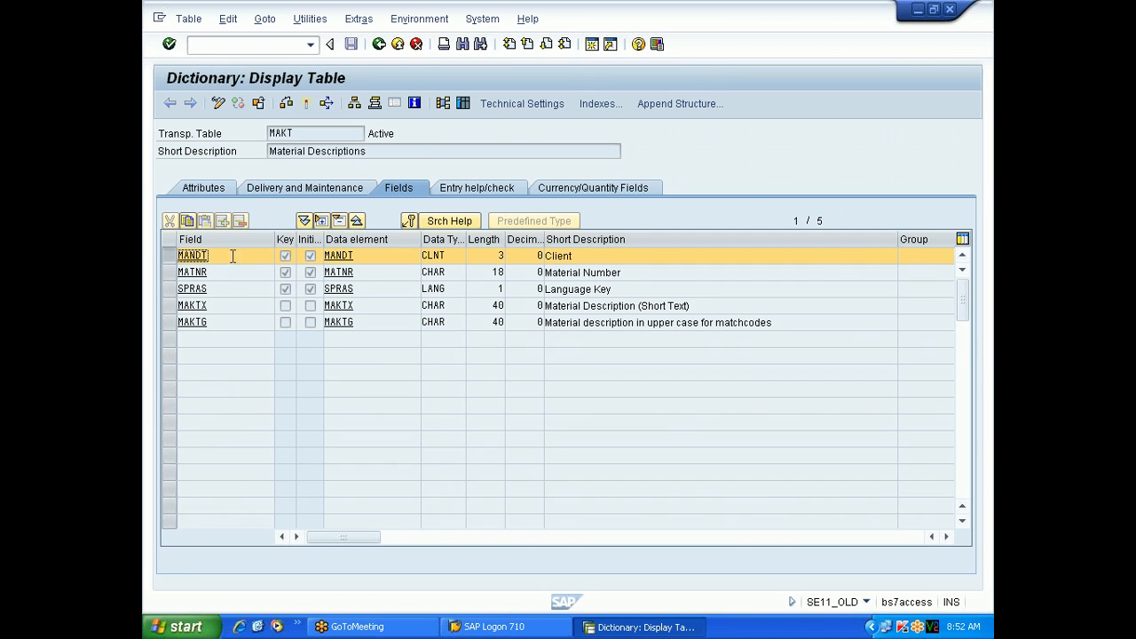
pyautogui.click(580, 255)
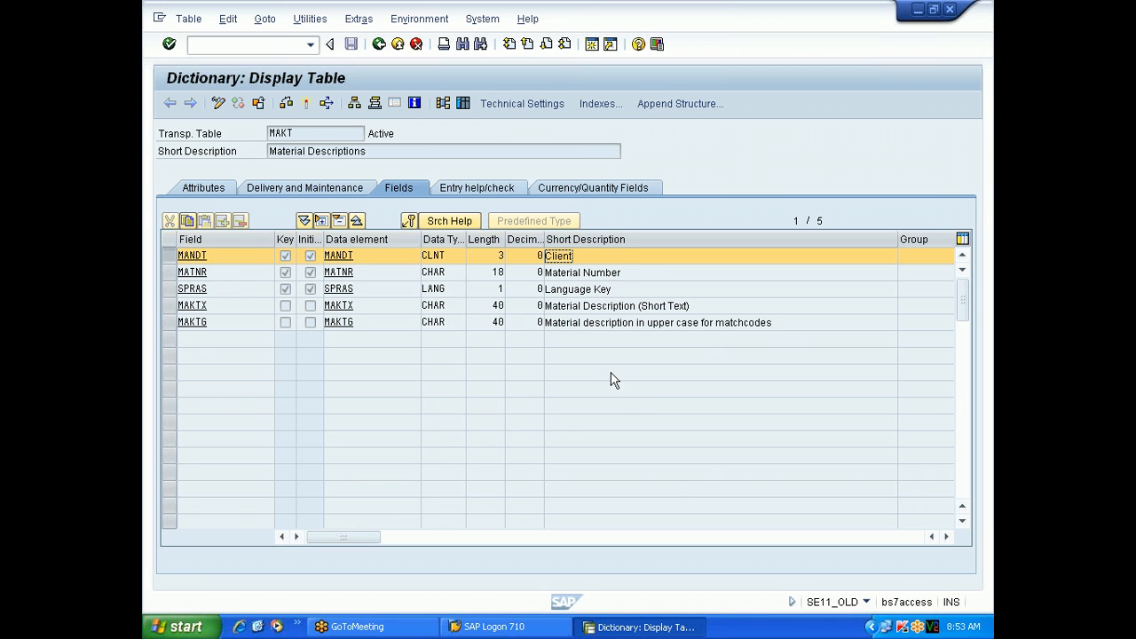
# Open the ECC 6.0 Ehp4 logon screen from SAP Logon to examine its client field, and switch back to the system list.
pyautogui.click(529, 626)
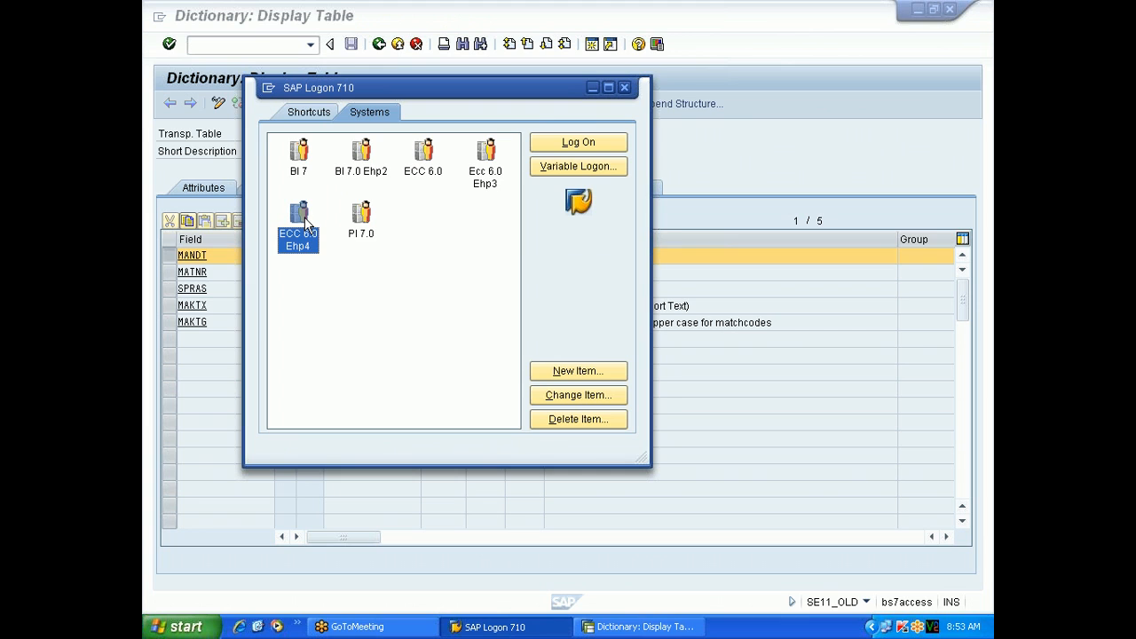
pyautogui.press('Return')
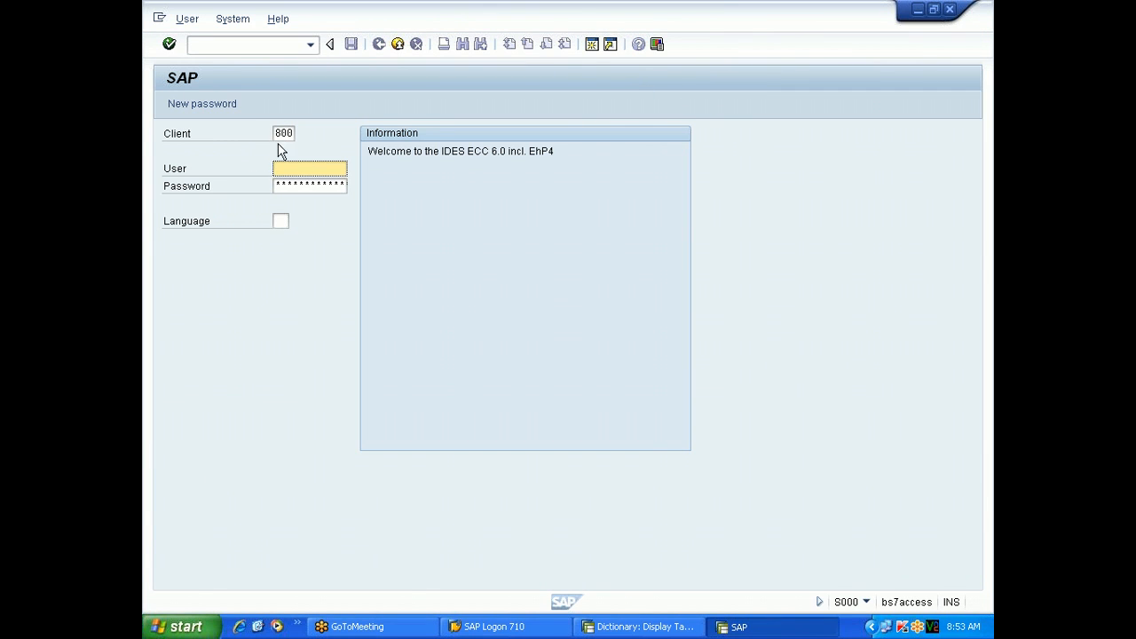
pyautogui.hotkey('alt', 'Tab')
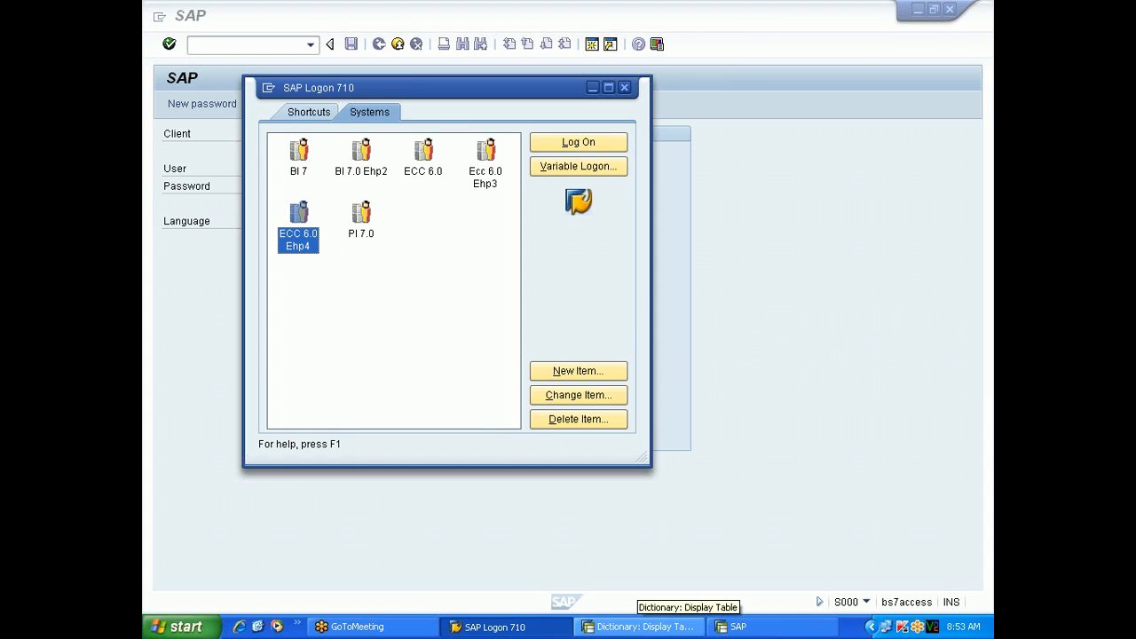
# Switch back to the MAKT definition, list its records without selection criteria, and examine the MANDT column beside the other fields.
pyautogui.click(633, 628)
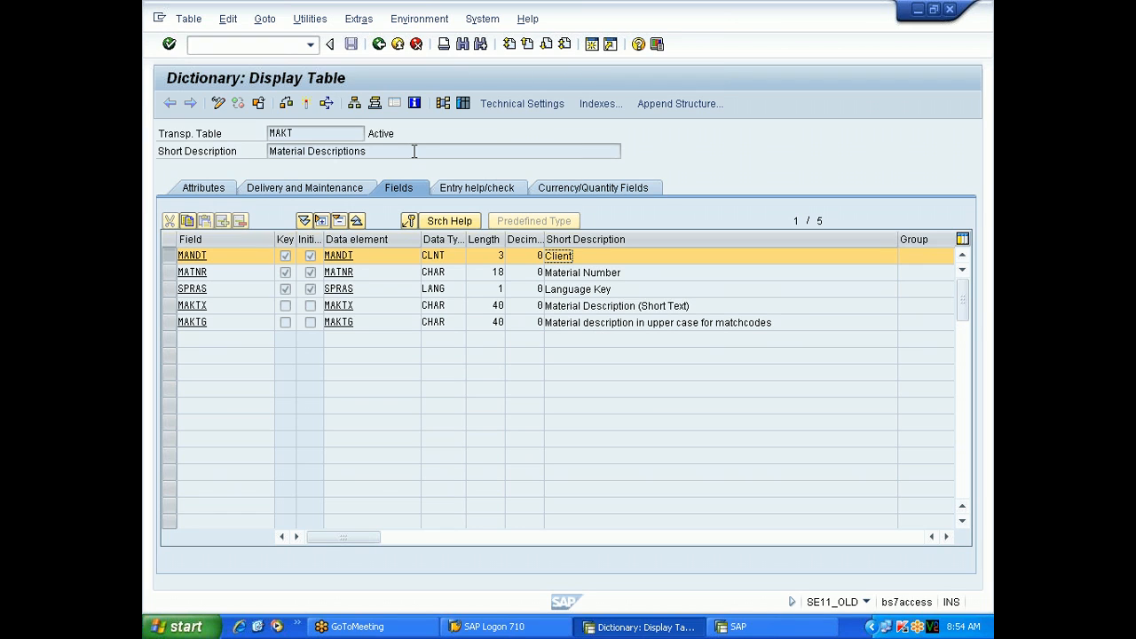
pyautogui.click(462, 105)
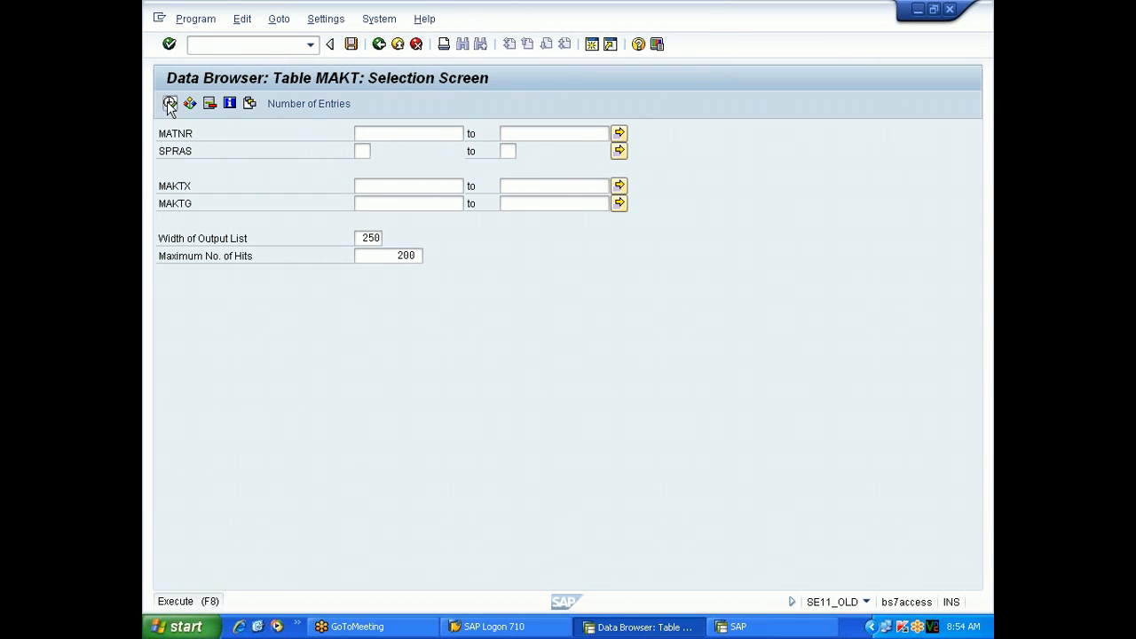
pyautogui.click(170, 104)
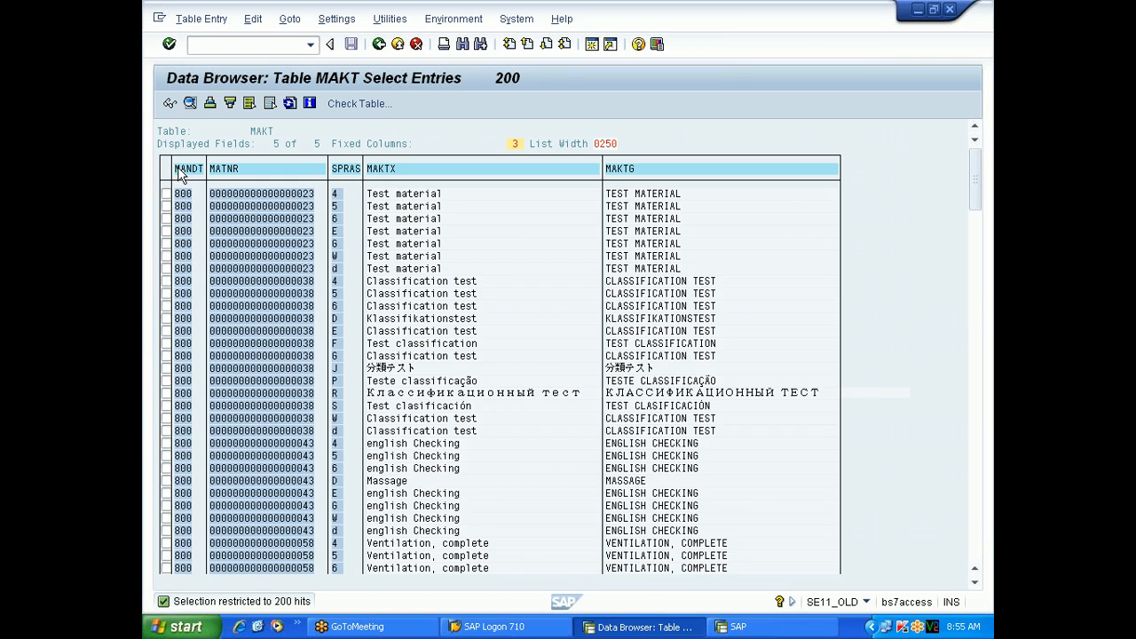
pyautogui.moveTo(176, 173); pyautogui.dragTo(201, 417)
pyautogui.moveTo(180, 201); pyautogui.dragTo(202, 371)
pyautogui.moveTo(213, 195); pyautogui.dragTo(841, 430)
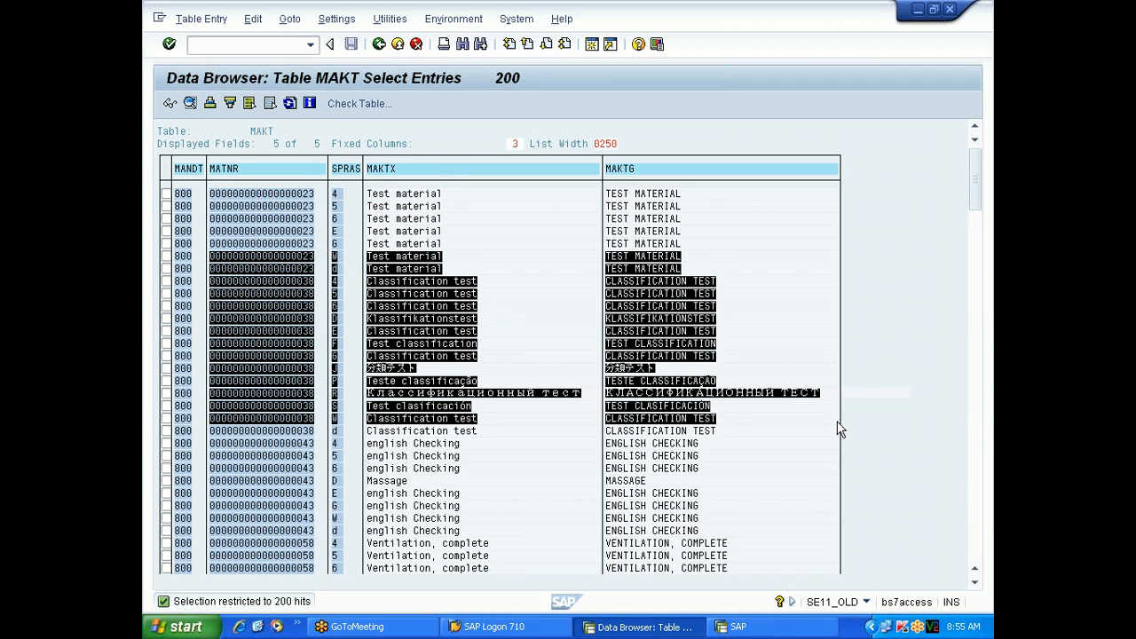
pyautogui.click(837, 421)
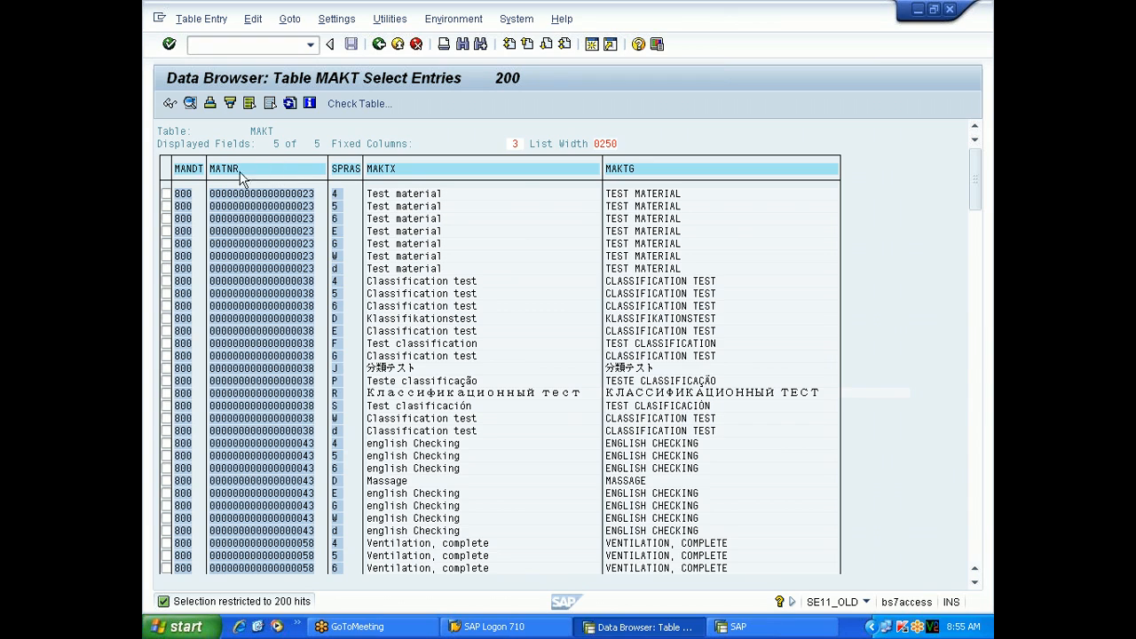
pyautogui.moveTo(247, 170); pyautogui.dragTo(764, 323)
# Leave the MAKT records and the table definition, and exit the ABAP Dictionary to SAP Easy Access.
pyautogui.click(379, 44)
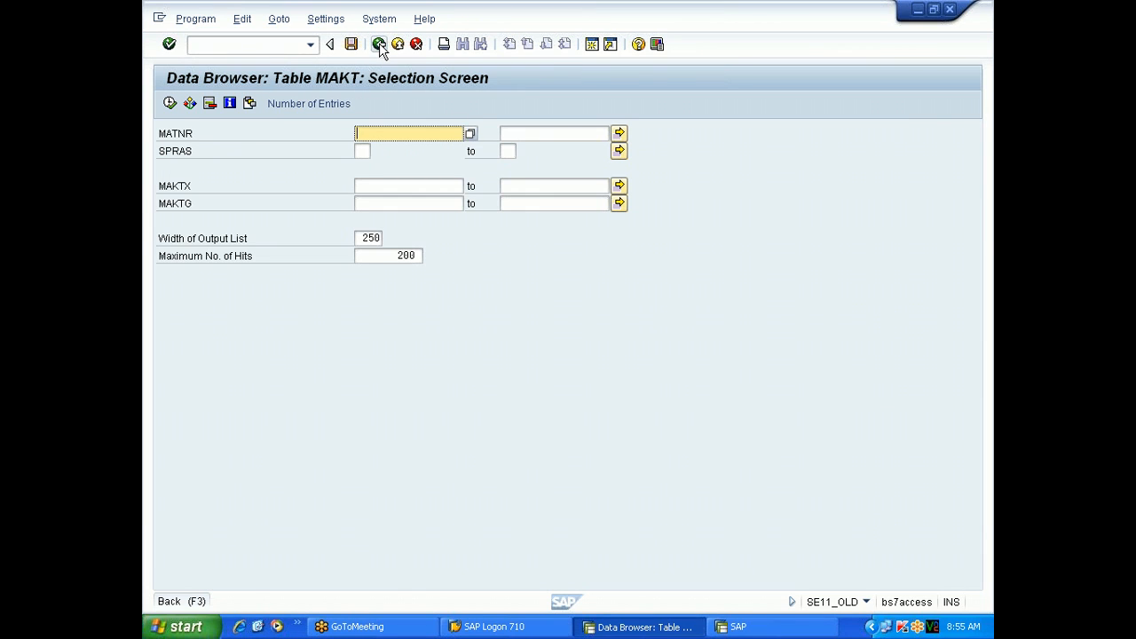
pyautogui.click(379, 44)
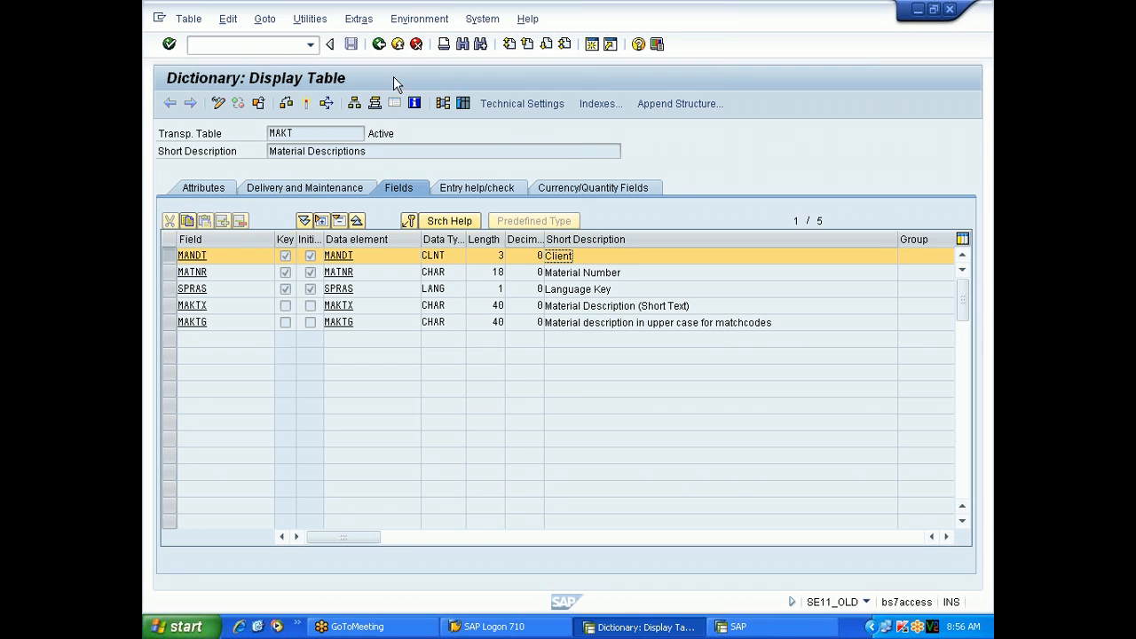
pyautogui.click(398, 45)
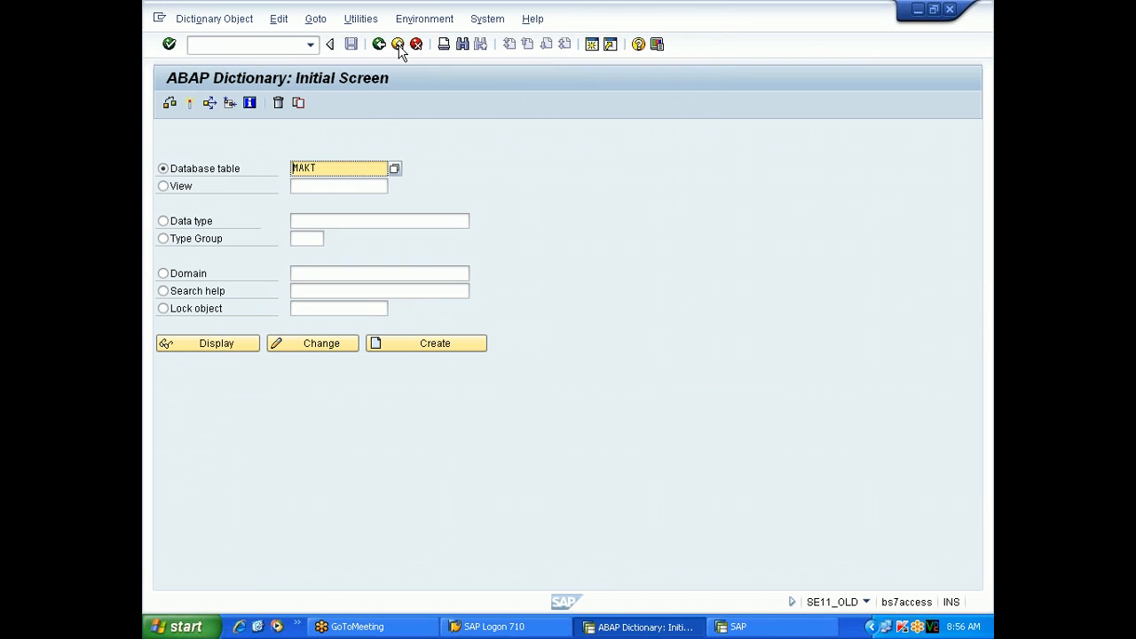
pyautogui.click(380, 44)
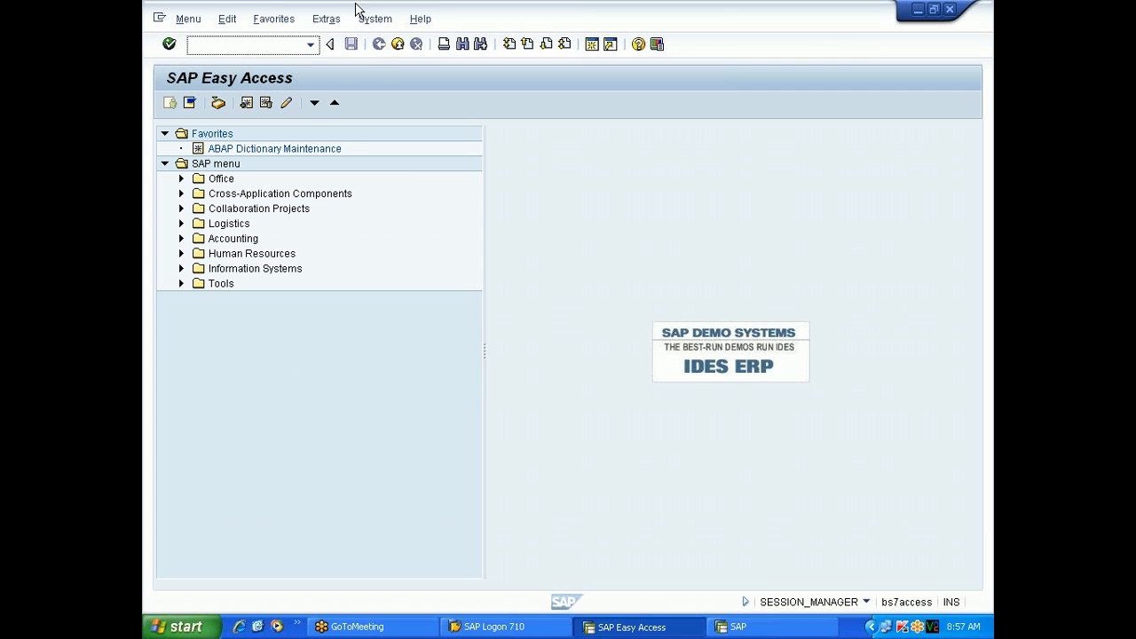
pyautogui.click(401, 44)
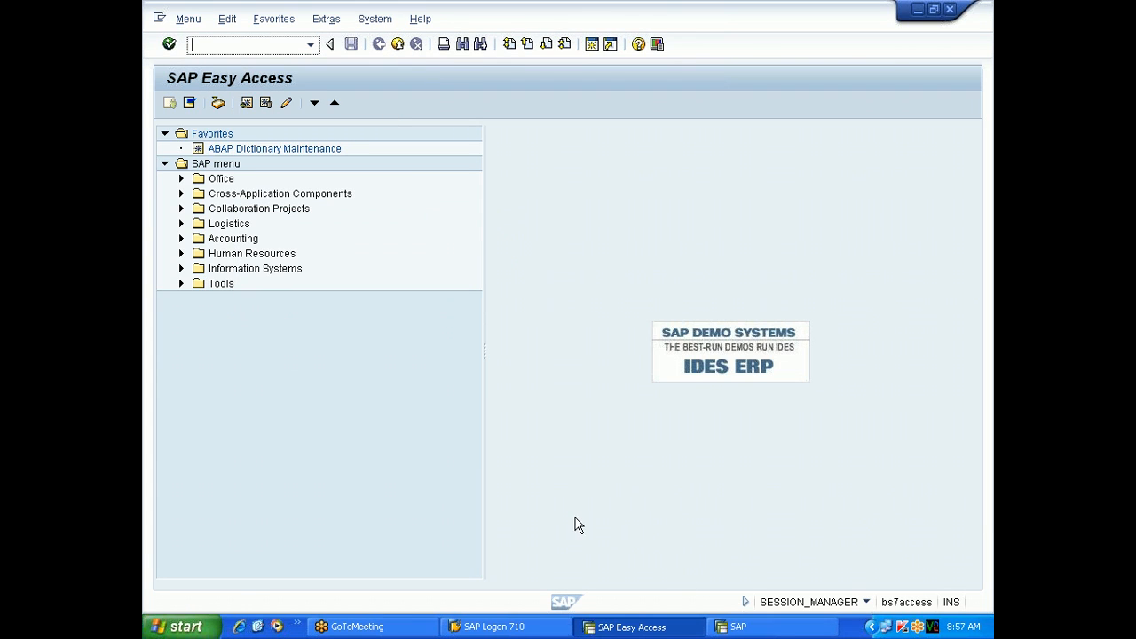
# Close the extra SAP logon window and the Folder Guard license dialog, and return to SAP Easy Access.
pyautogui.click(746, 627)
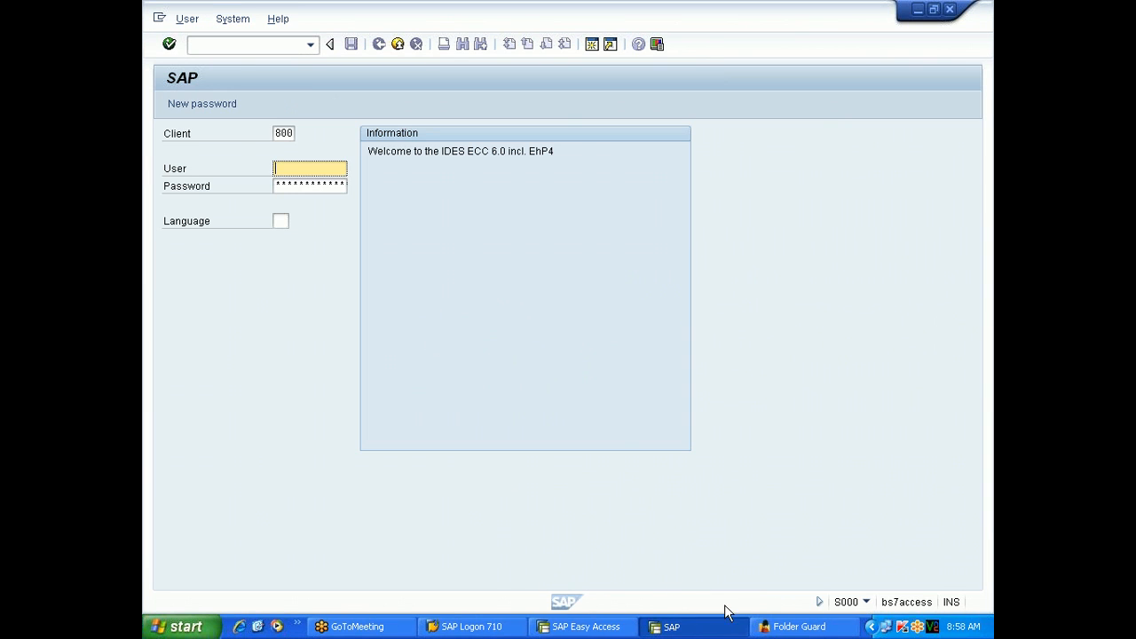
pyautogui.rightClick(696, 627)
pyautogui.click(730, 579)
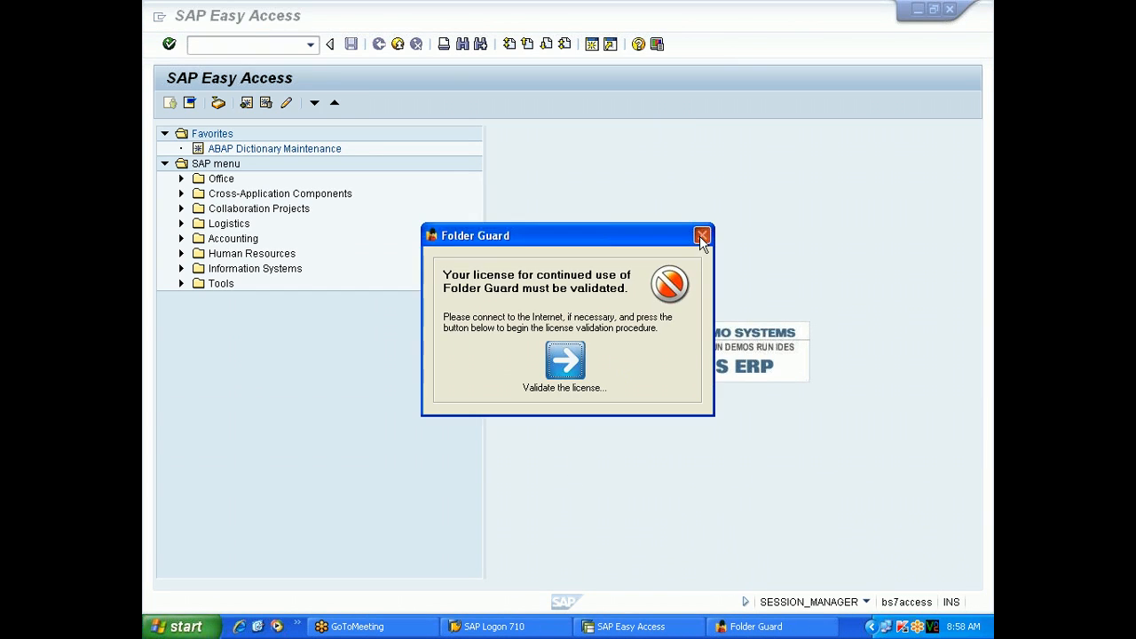
pyautogui.click(702, 235)
pyautogui.click(647, 634)
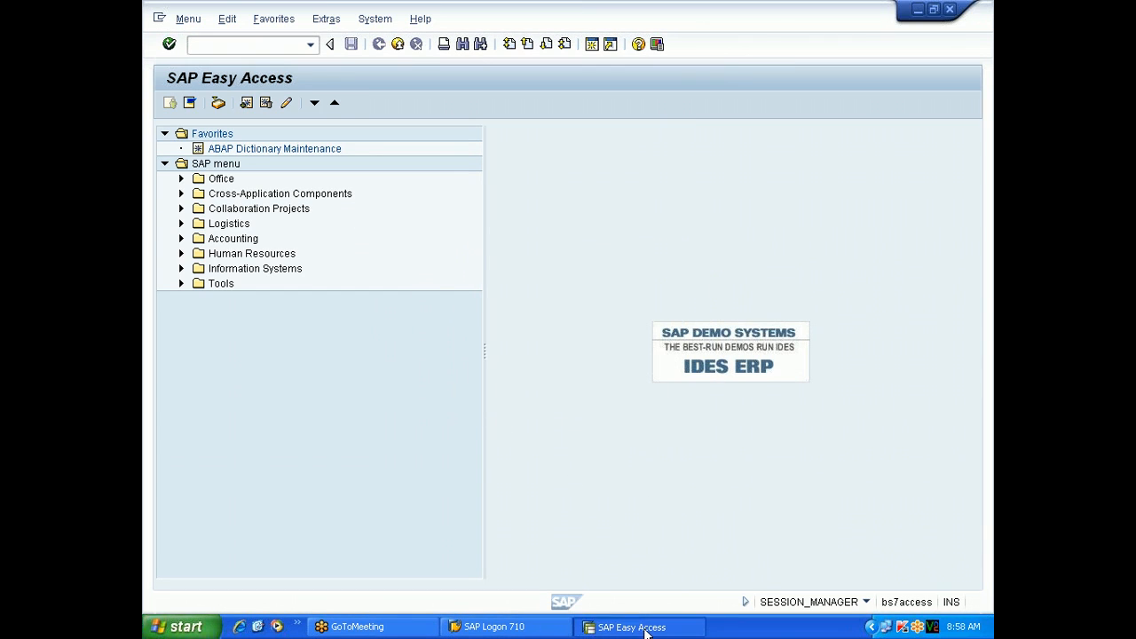
# Start transaction se11, select View as the object type and clear the MAKT database table name.
pyautogui.write('se11')
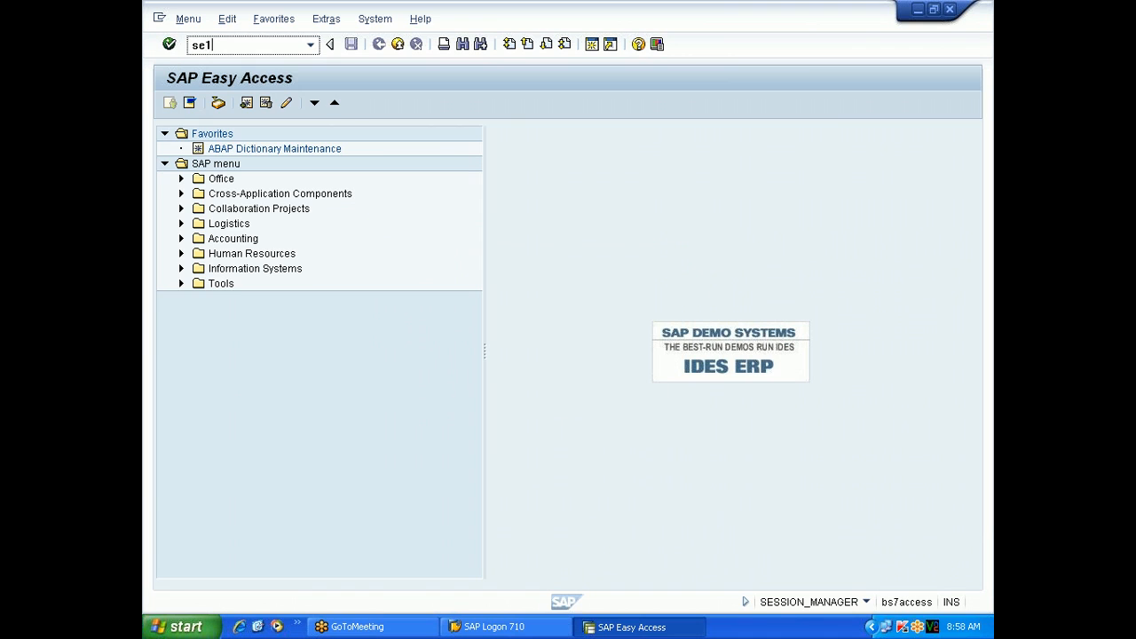
pyautogui.press('Return')
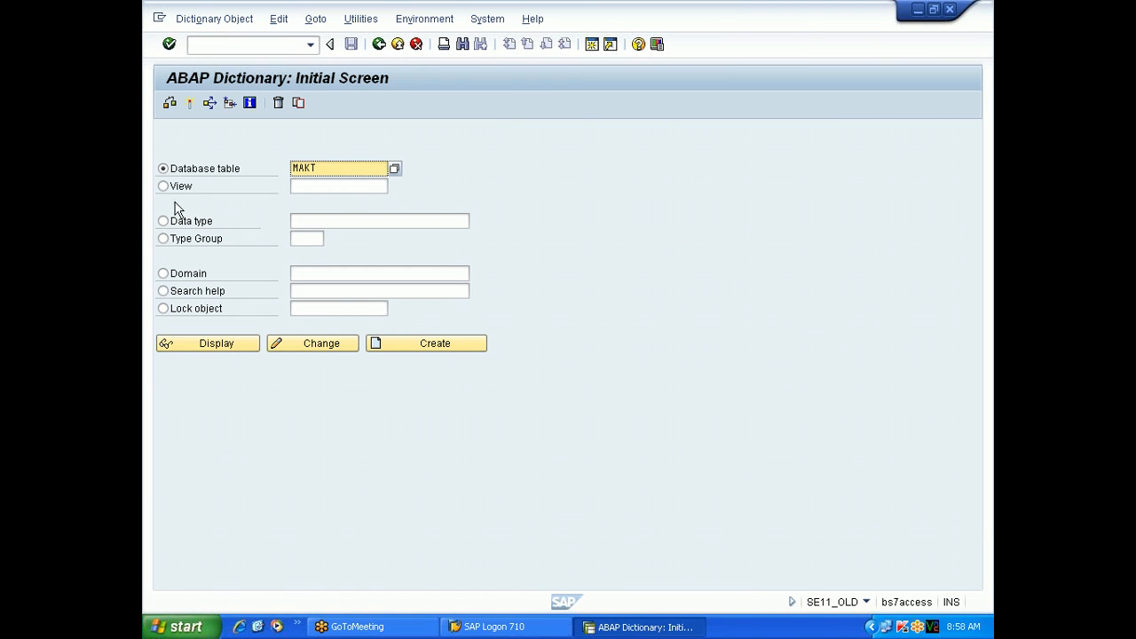
pyautogui.click(231, 185)
pyautogui.click(328, 186)
pyautogui.click(329, 166)
pyautogui.press('BackSpace')
pyautogui.press('BackSpace')
pyautogui.press('BackSpace')
pyautogui.press('BackSpace')
pyautogui.click(477, 144)
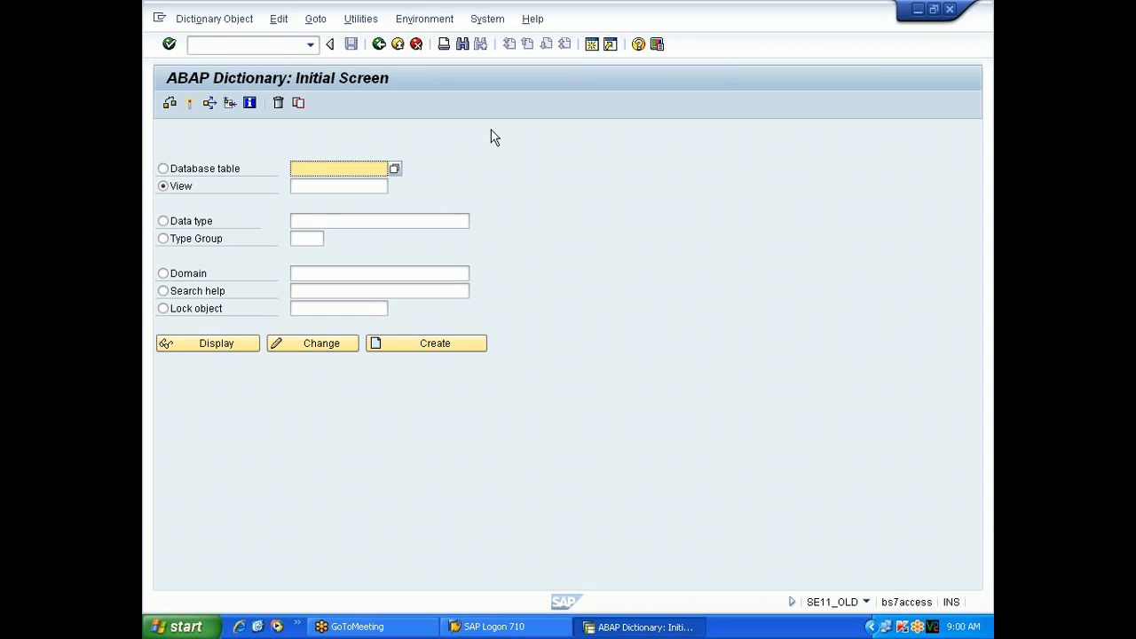
# Create a view named ZTEST_DBVIEW with the view type Database view.
pyautogui.click(309, 186)
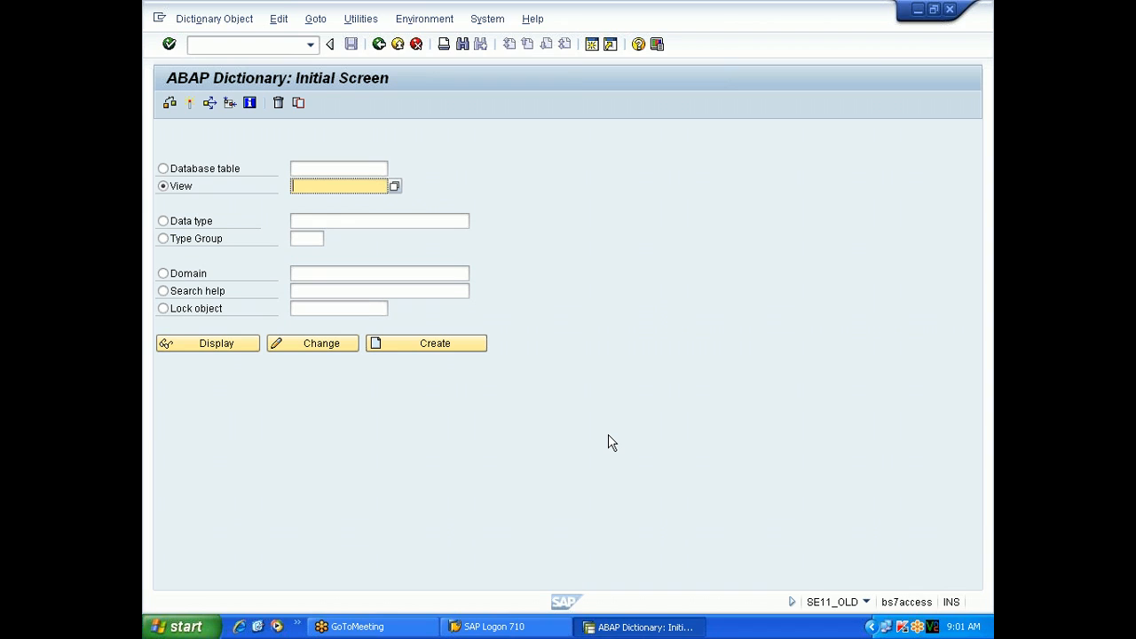
pyautogui.write('ztest_dbview')
pyautogui.click(458, 345)
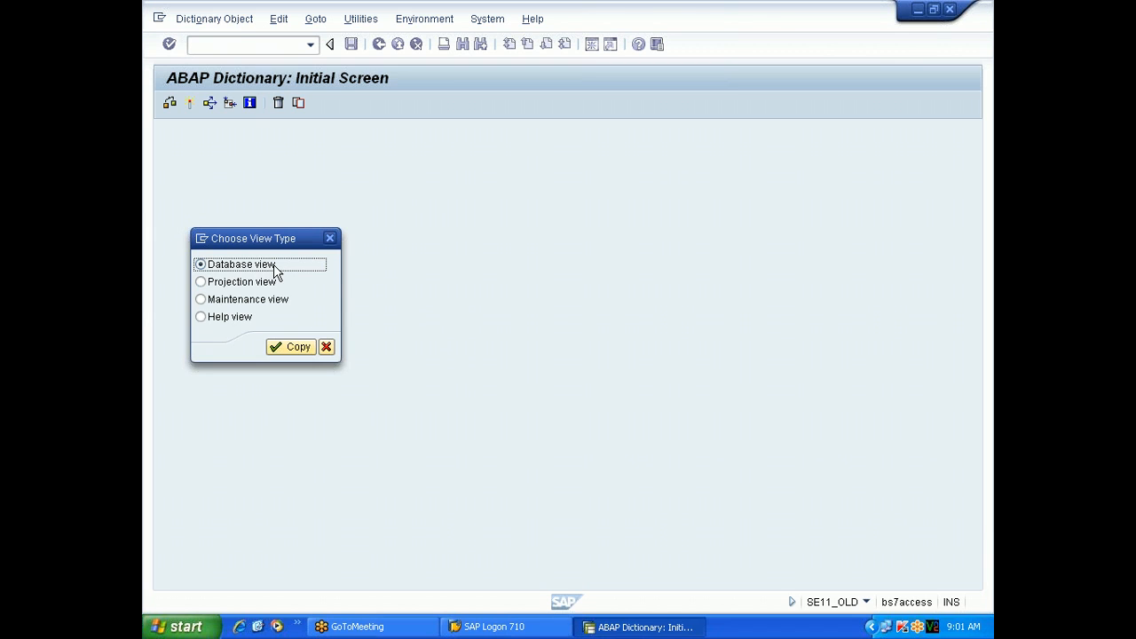
pyautogui.click(288, 347)
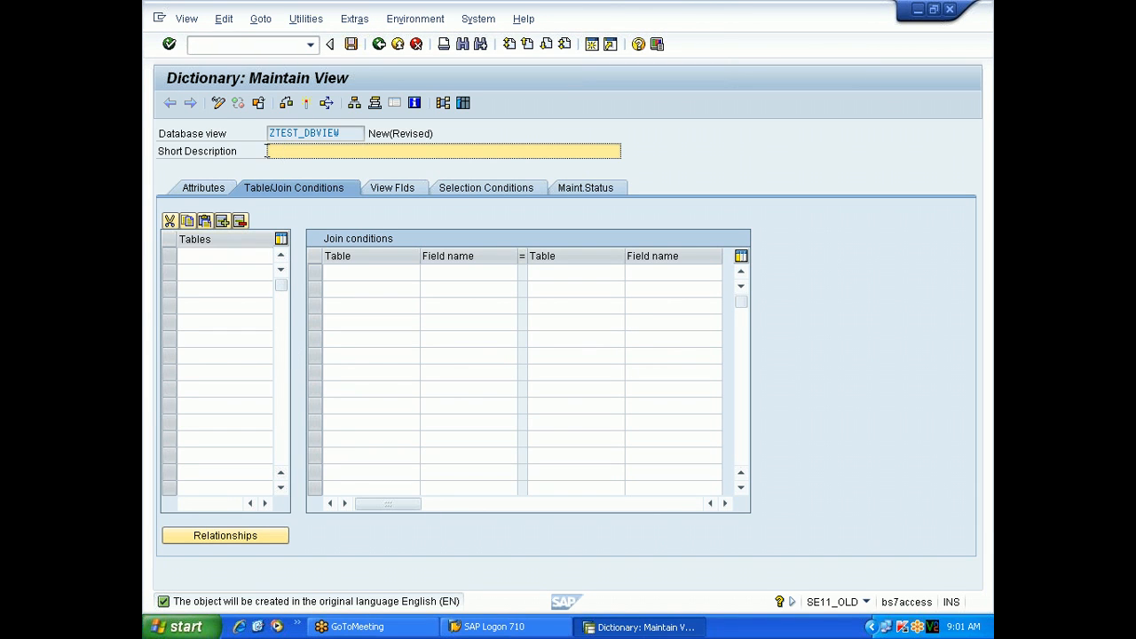
# Copy the "Database view" label text into the short description of ZTEST_DBVIEW.
pyautogui.moveTo(227, 136); pyautogui.dragTo(156, 148)
pyautogui.hotkey('ctrl', 'c')
pyautogui.click(283, 156)
pyautogui.hotkey('ctrl', 'v')
# Open a second session with transaction se11 and choose ZTEST_STUDENT as the database table name.
pyautogui.click(219, 255)
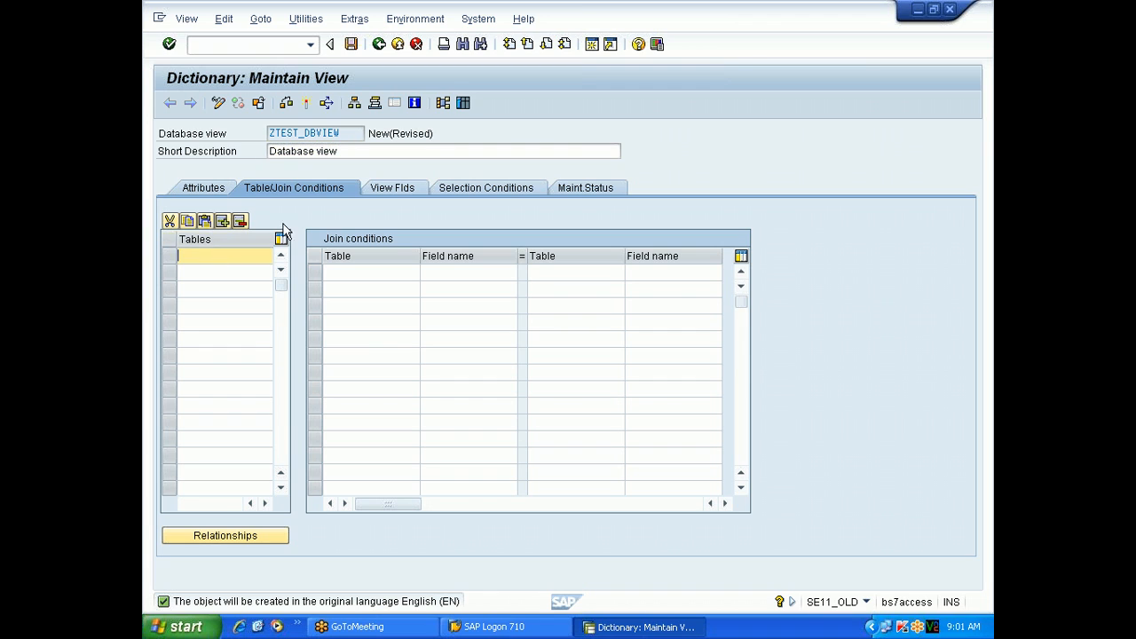
pyautogui.click(591, 45)
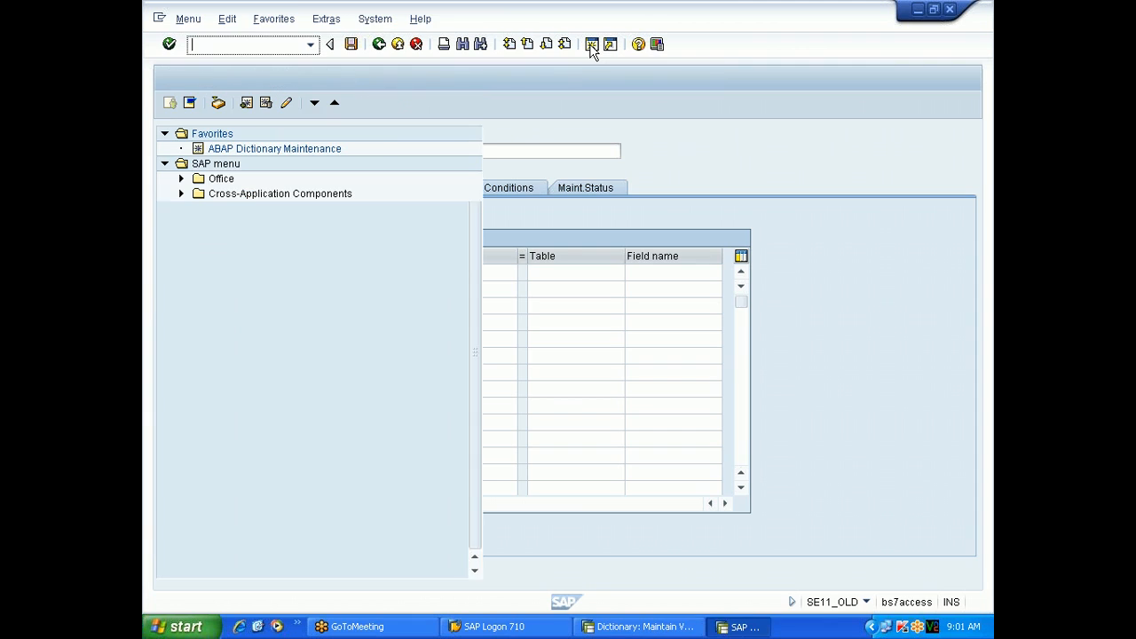
pyautogui.write('se11')
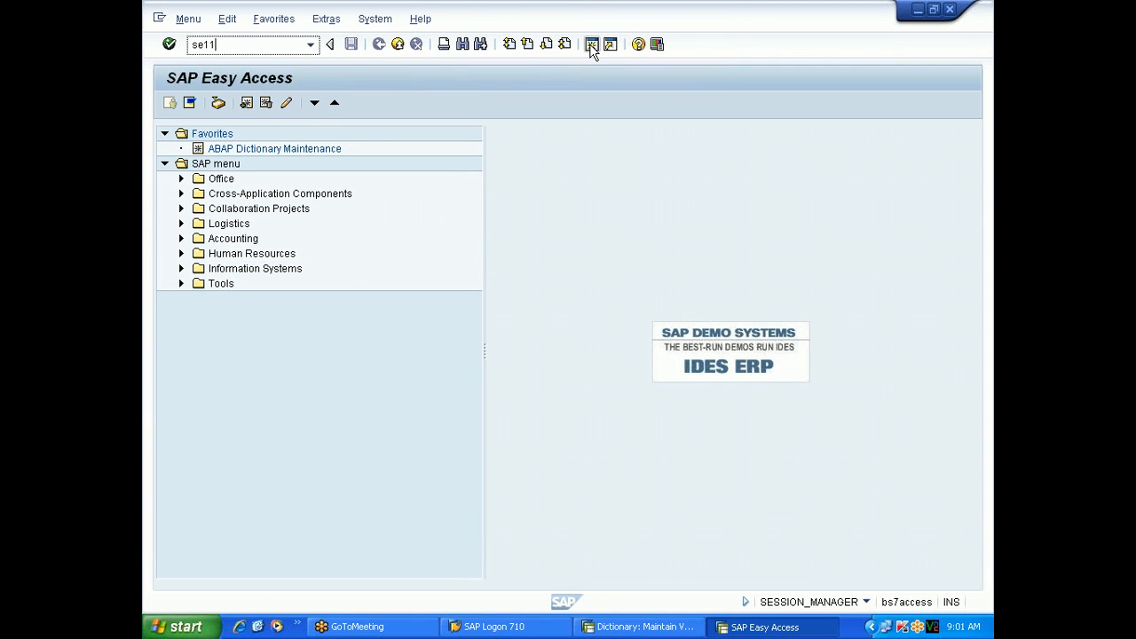
pyautogui.press('Return')
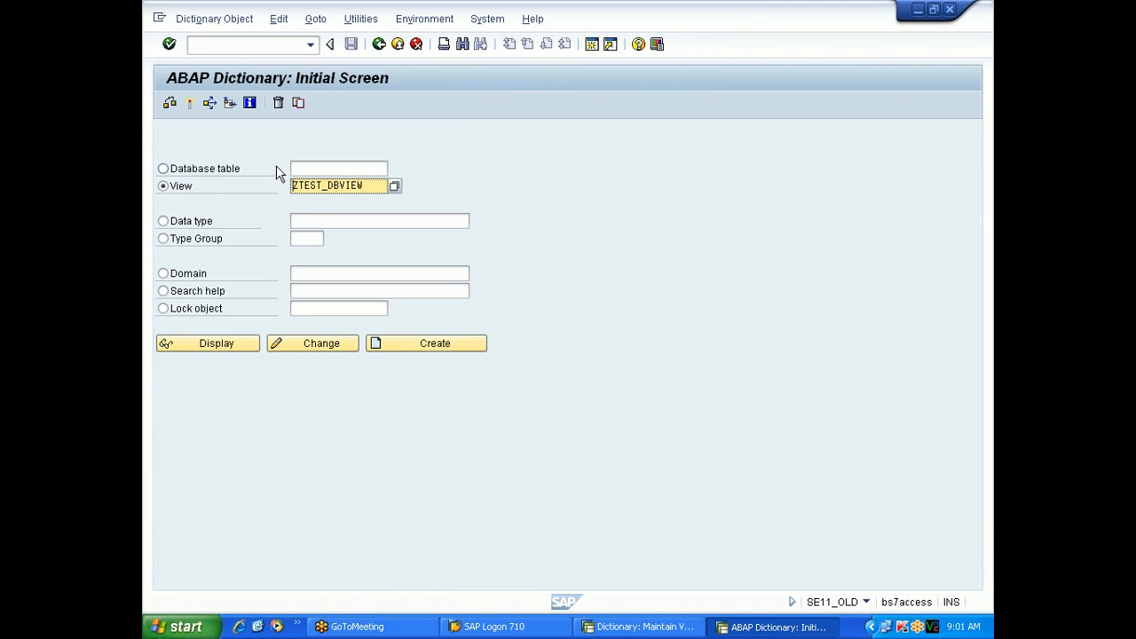
pyautogui.click(340, 169)
pyautogui.click(335, 170)
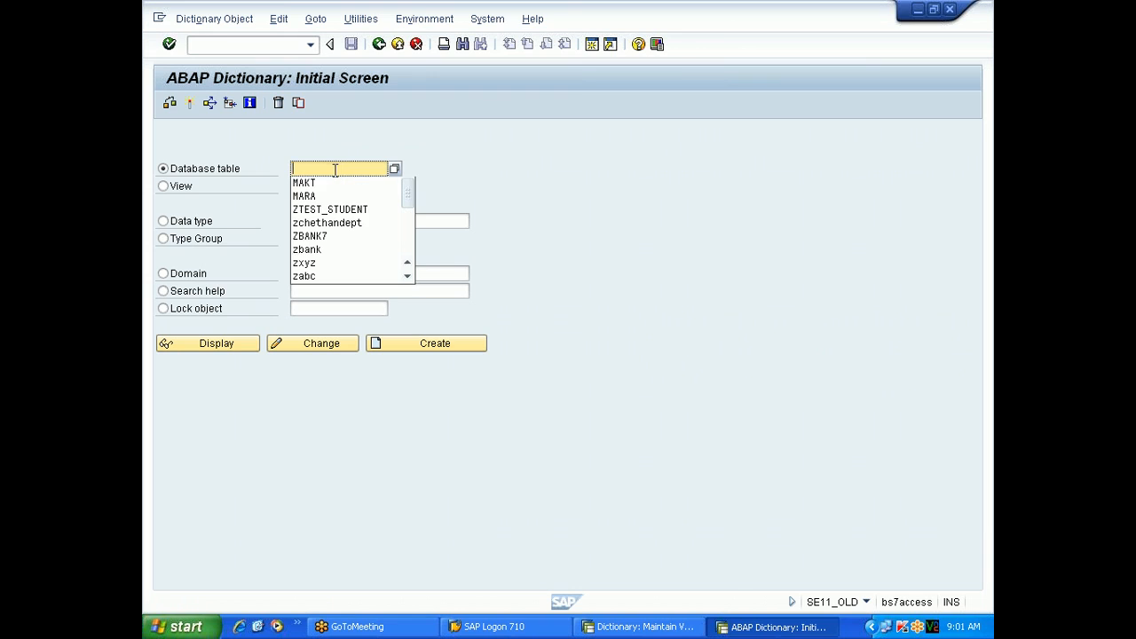
pyautogui.click(352, 210)
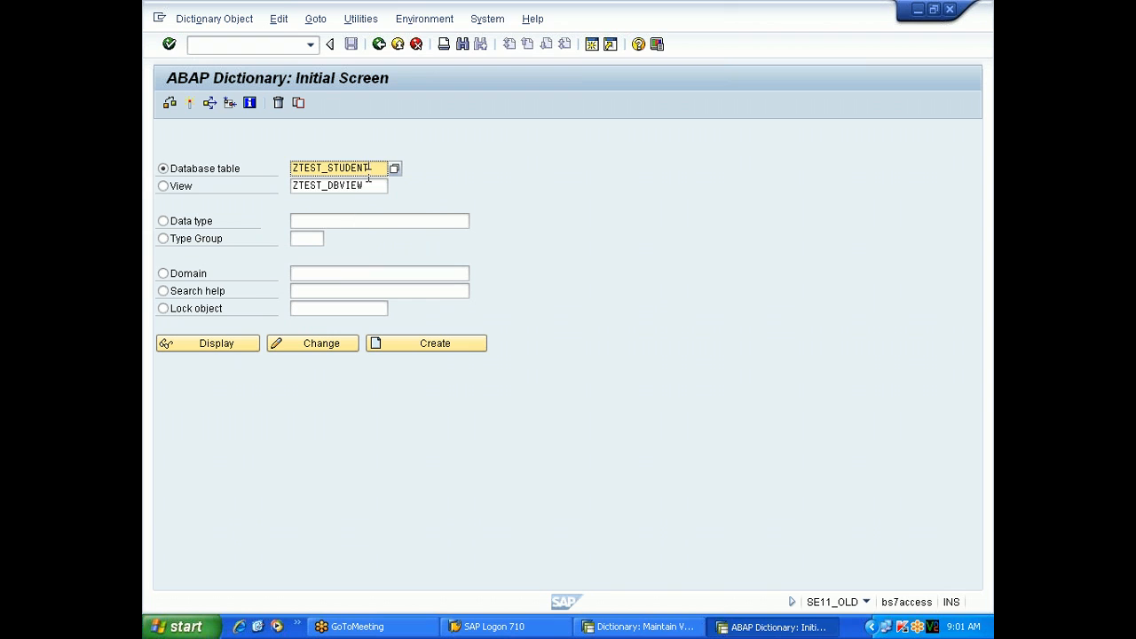
# Copy the table name ZTEST_STUDENT into the first row of the Tables list of ZTEST_DBVIEW.
pyautogui.moveTo(369, 169); pyautogui.dragTo(293, 169)
pyautogui.hotkey('alt', 'Tab')
pyautogui.hotkey('ctrl', 'v')
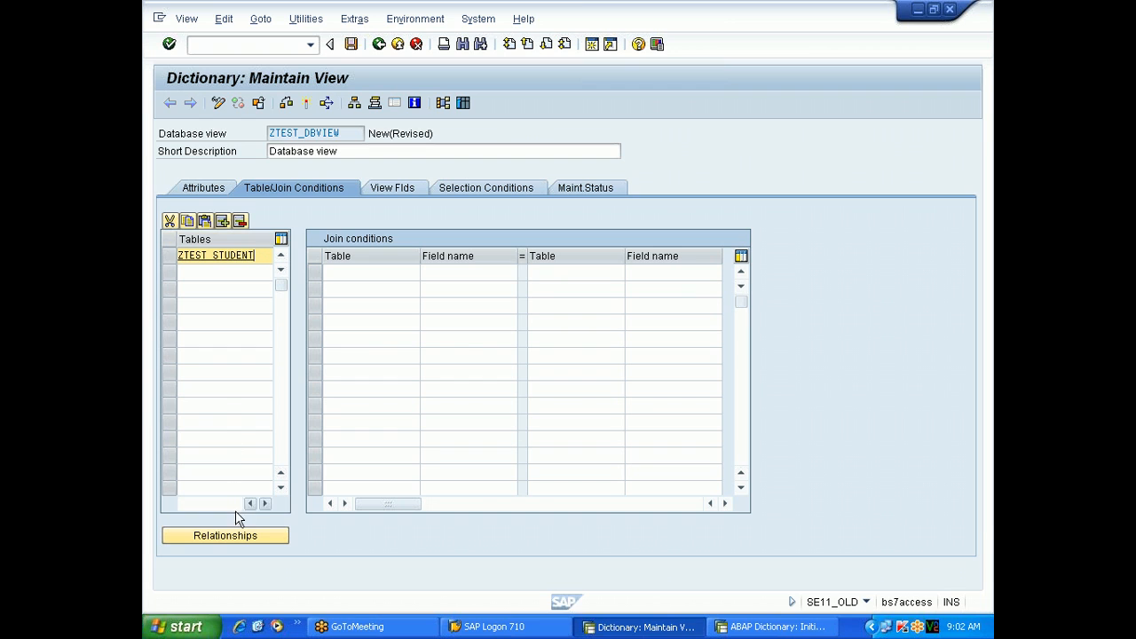
# Add the dependent table ZCHETHANDEPT and its join conditions to the view from ZTEST_STUDENT's relationships.
pyautogui.click(228, 542)
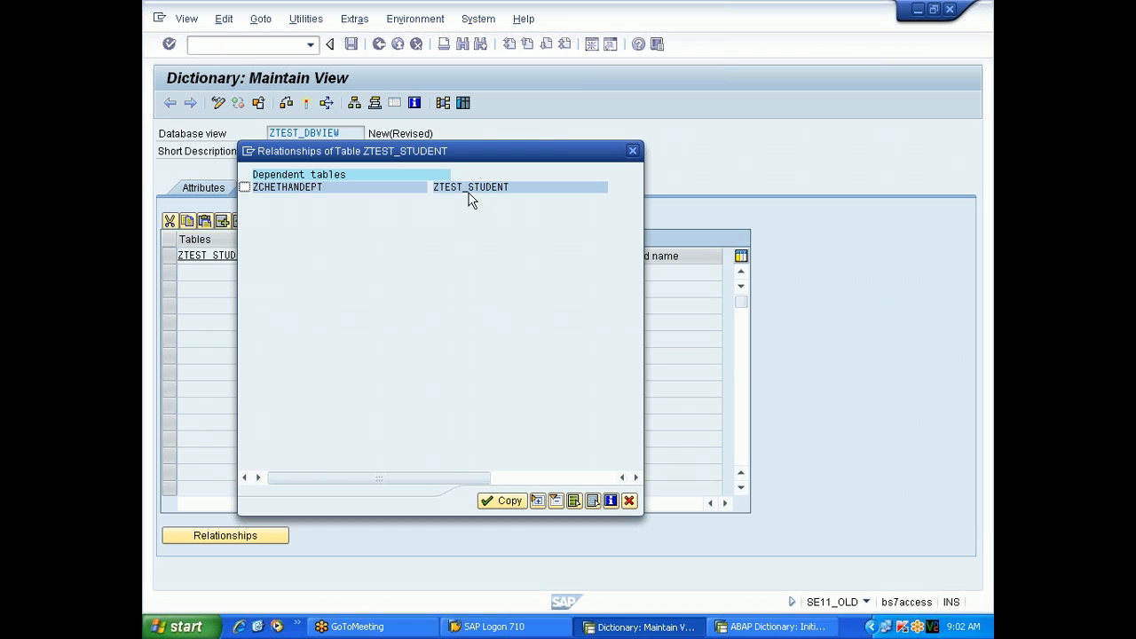
pyautogui.click(245, 188)
pyautogui.click(505, 501)
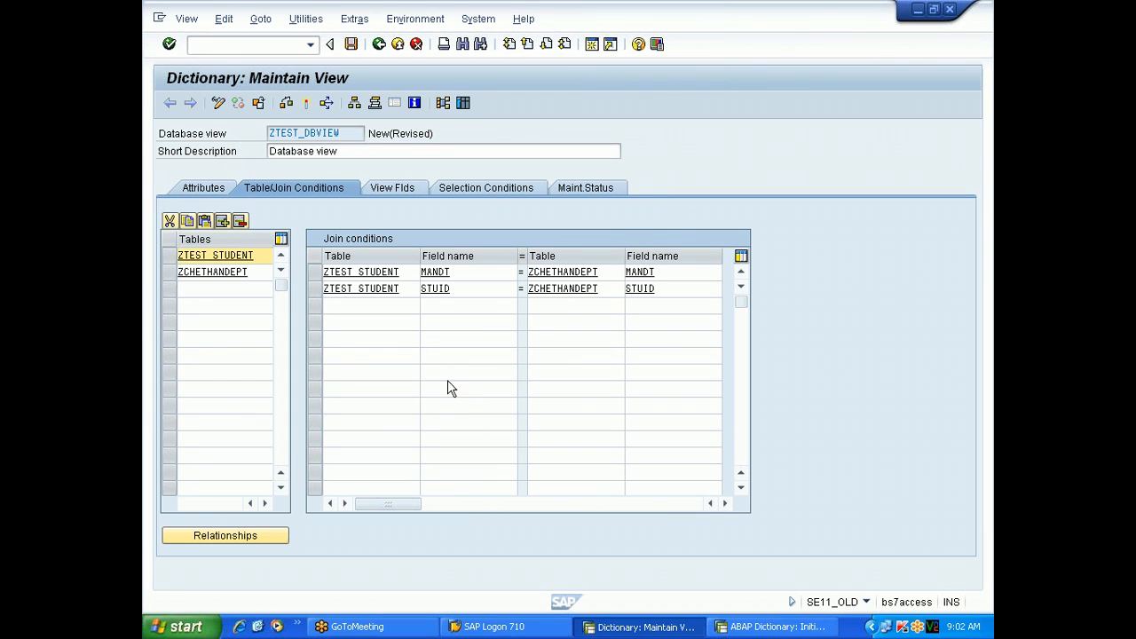
# Examine the STUID join condition between ZTEST_STUDENT and ZCHETHANDEPT.
pyautogui.click(462, 288)
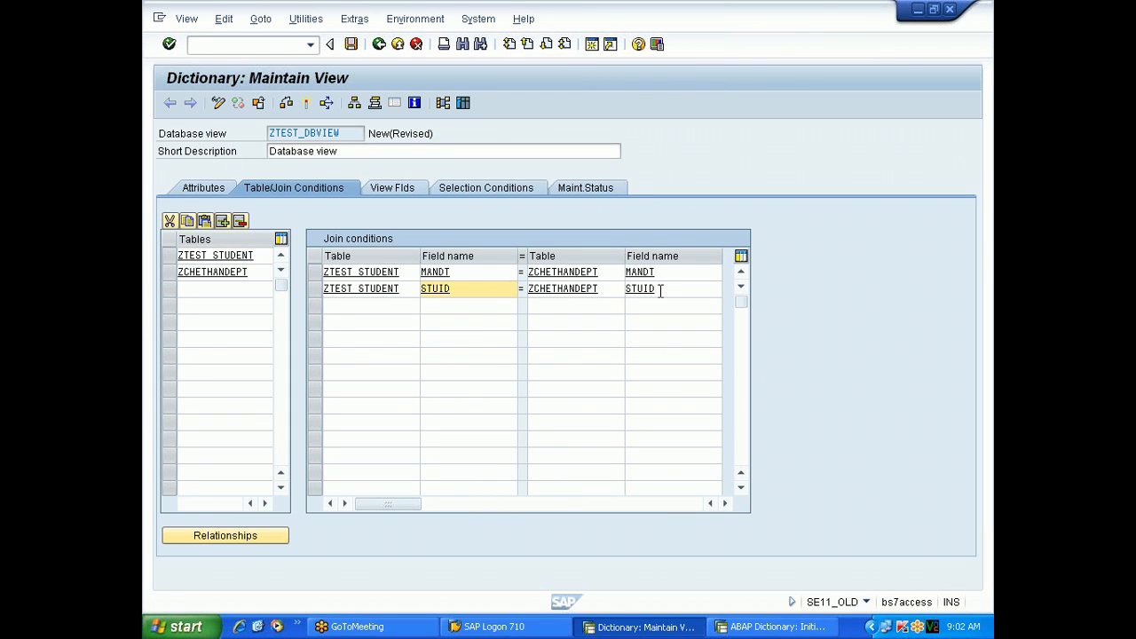
pyautogui.click(664, 290)
pyautogui.click(486, 287)
pyautogui.click(658, 289)
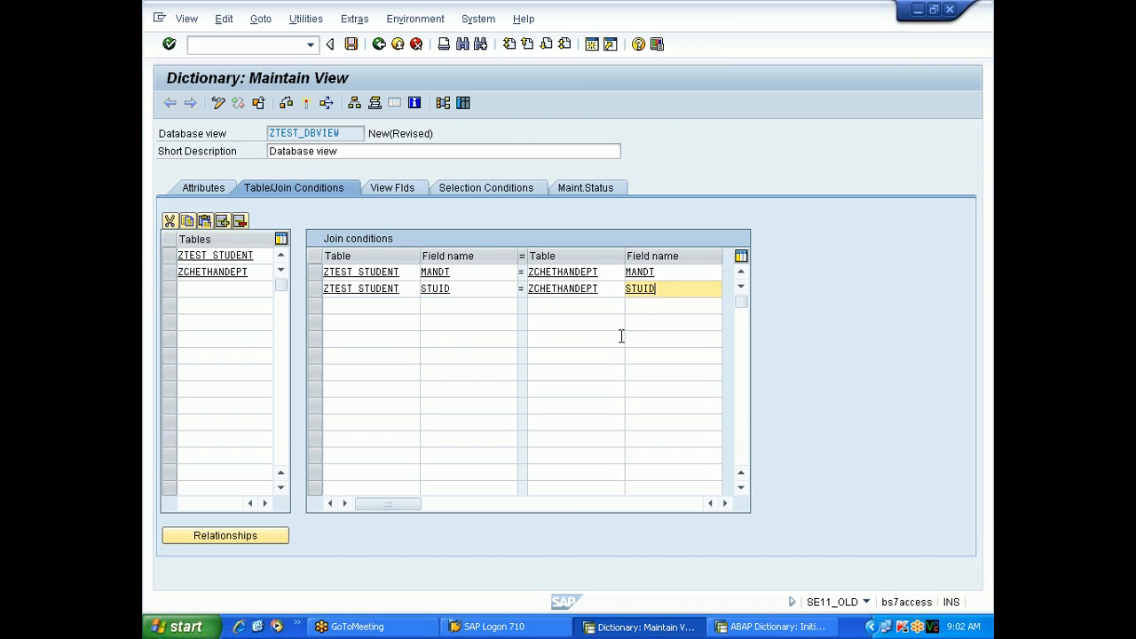
pyautogui.moveTo(404, 288); pyautogui.dragTo(323, 295)
pyautogui.click(383, 289)
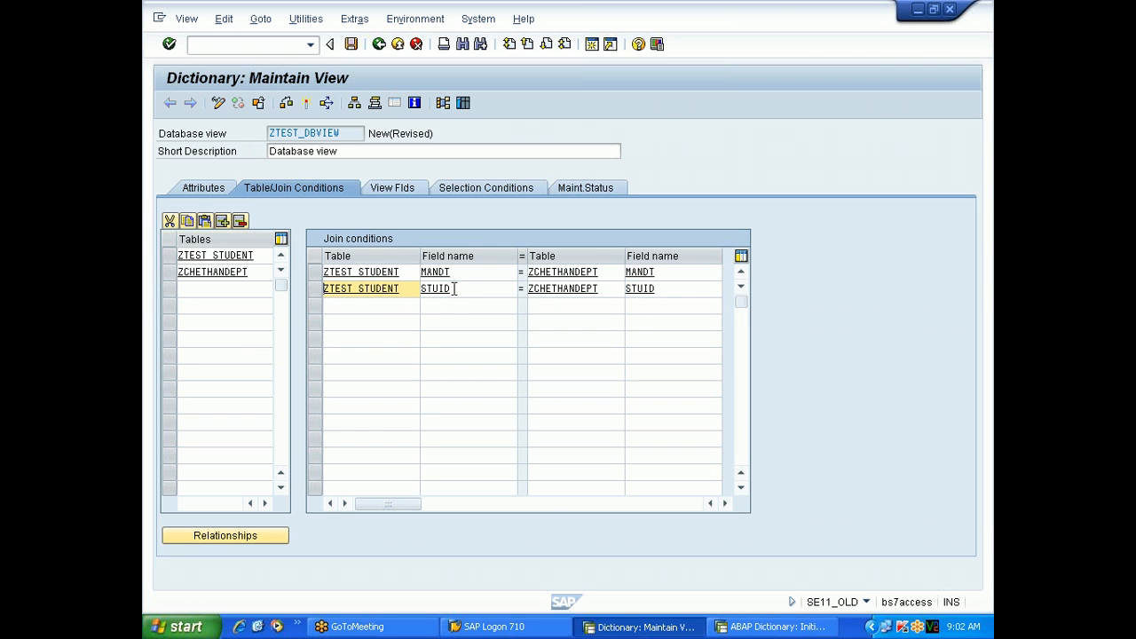
pyautogui.moveTo(461, 288); pyautogui.dragTo(422, 290)
pyautogui.click(475, 291)
pyautogui.click(613, 291)
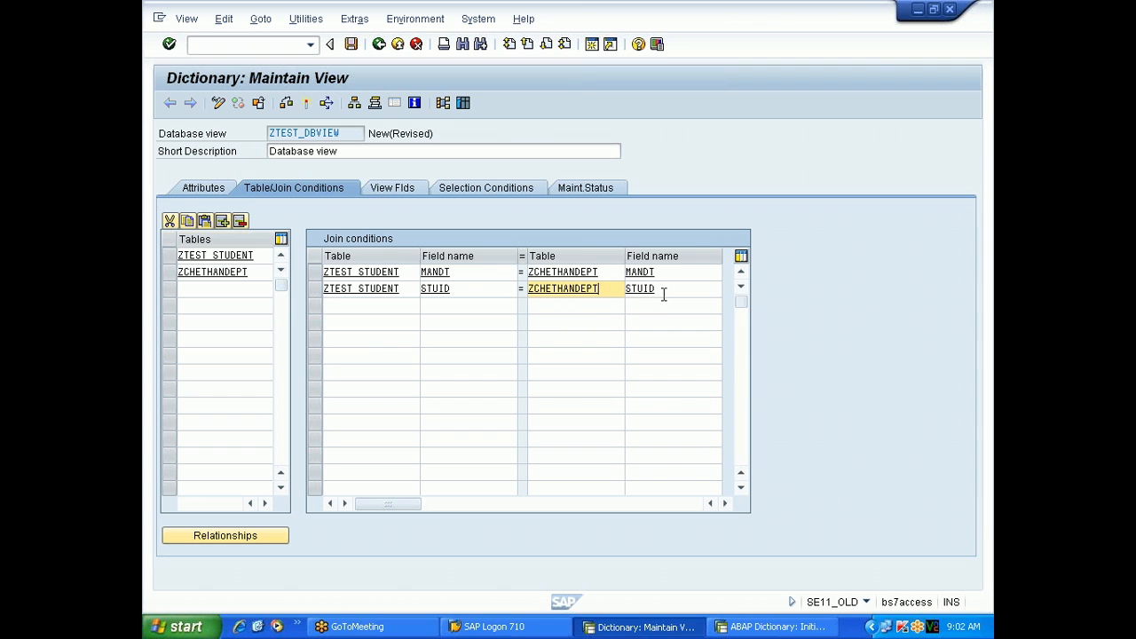
pyautogui.click(662, 292)
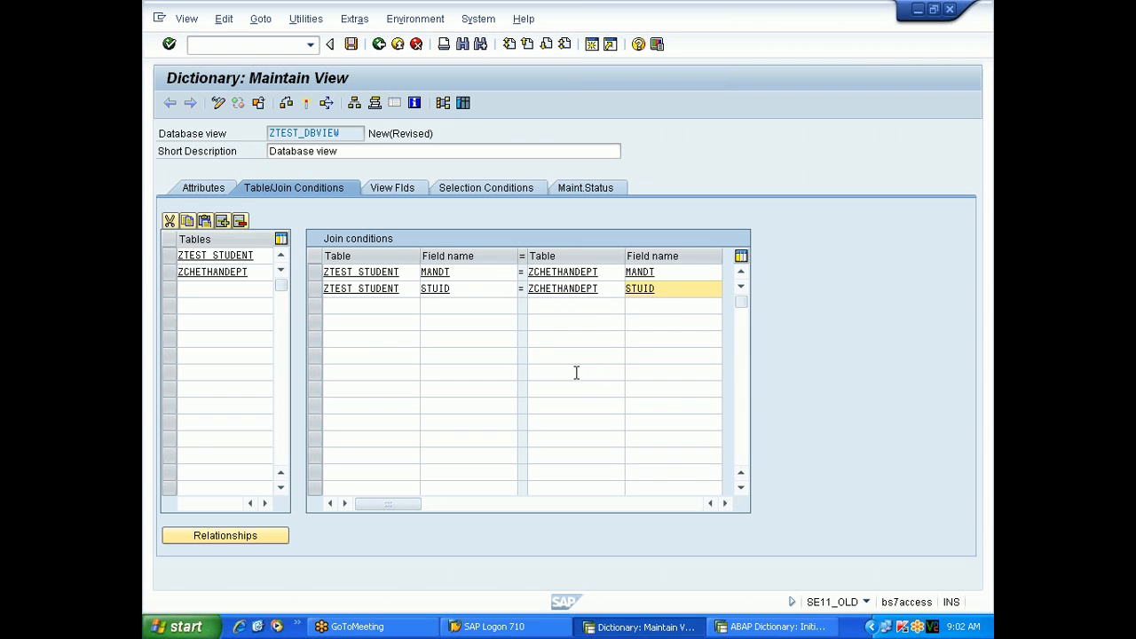
# Enter ZTEST_STUDENT as the base table in the first row of the view fields of ZTEST_DBVIEW.
pyautogui.click(404, 194)
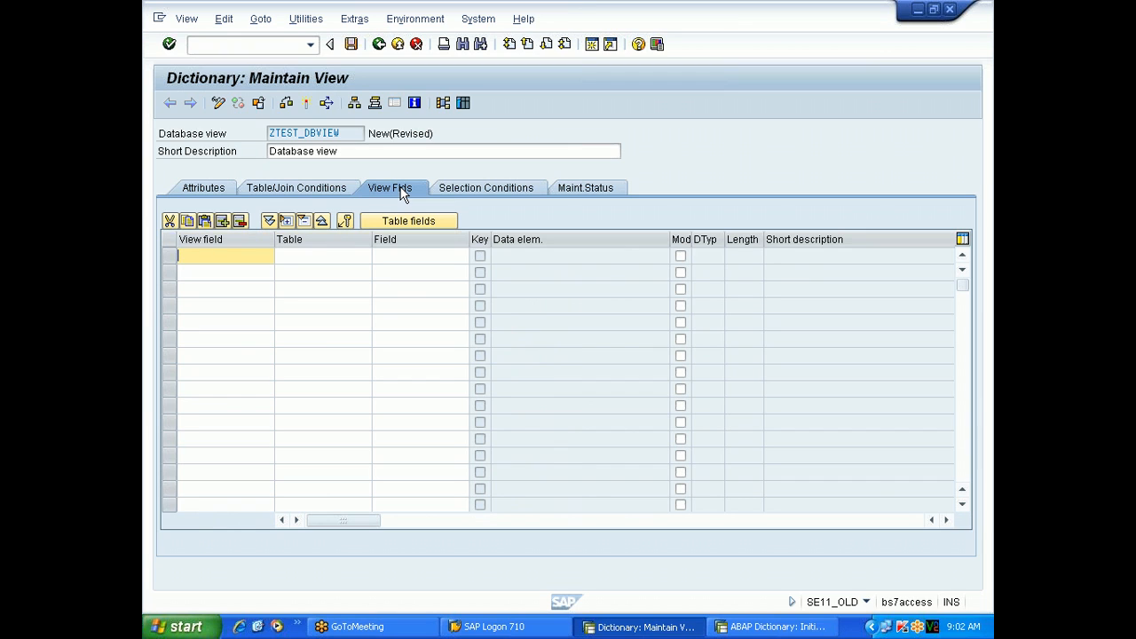
pyautogui.click(316, 255)
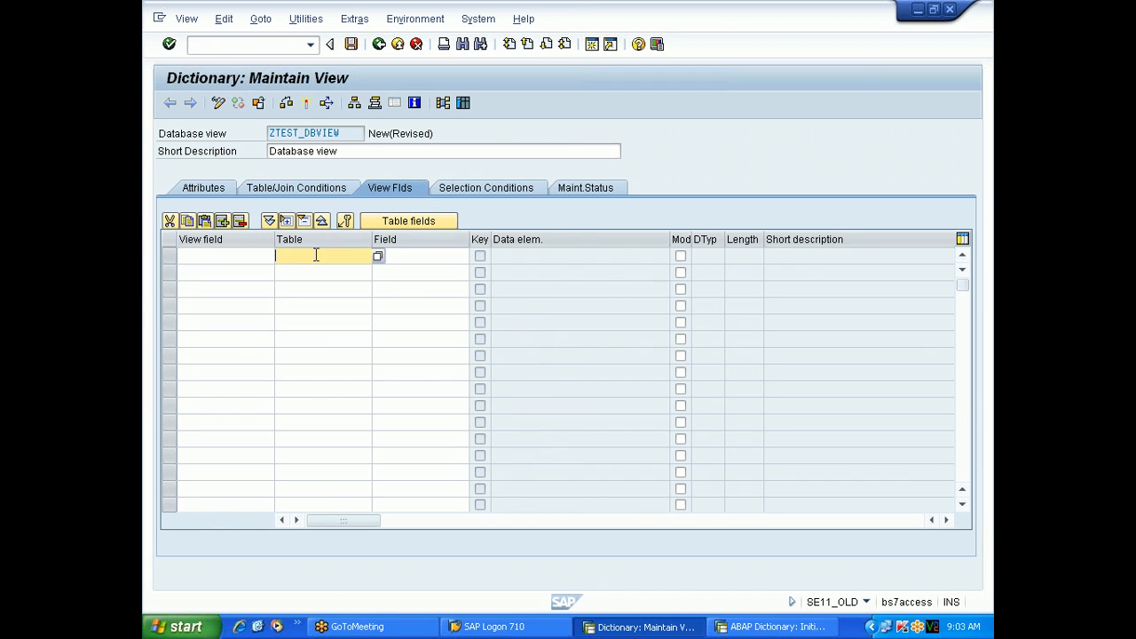
pyautogui.click(379, 256)
pyautogui.moveTo(357, 258); pyautogui.dragTo(279, 259)
pyautogui.click(279, 263)
pyautogui.moveTo(341, 260); pyautogui.dragTo(275, 259)
pyautogui.click(277, 258)
pyautogui.moveTo(353, 256); pyautogui.dragTo(277, 257)
pyautogui.click(279, 257)
pyautogui.click(399, 222)
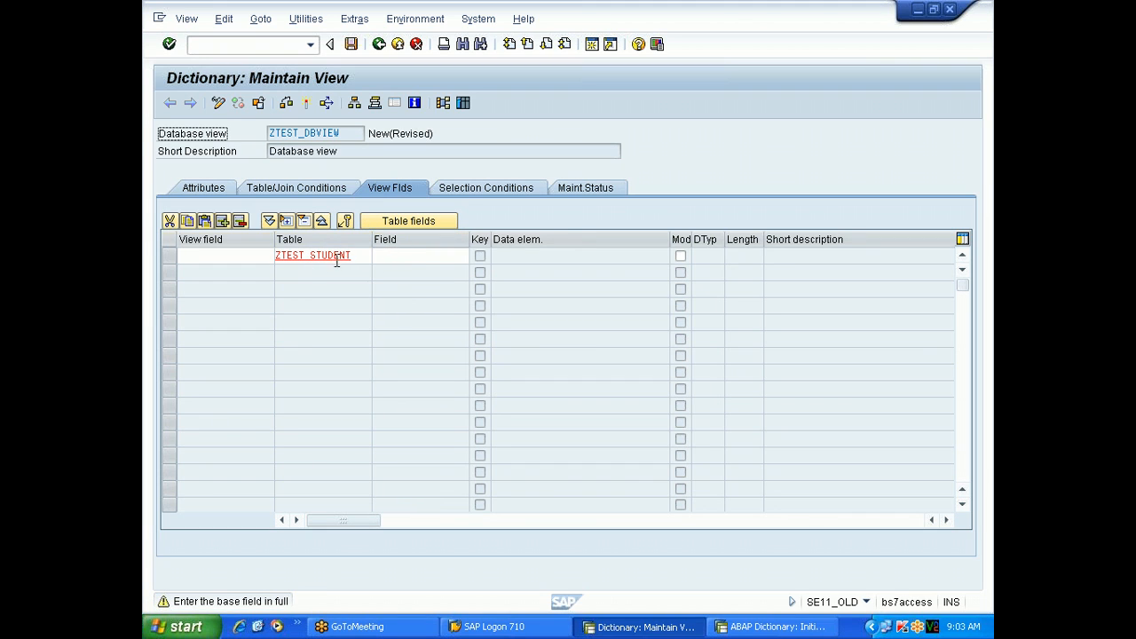
# Choose STUID from the ZTEST_STUDENT field list as the base field of the first view field.
pyautogui.click(259, 255)
pyautogui.click(404, 255)
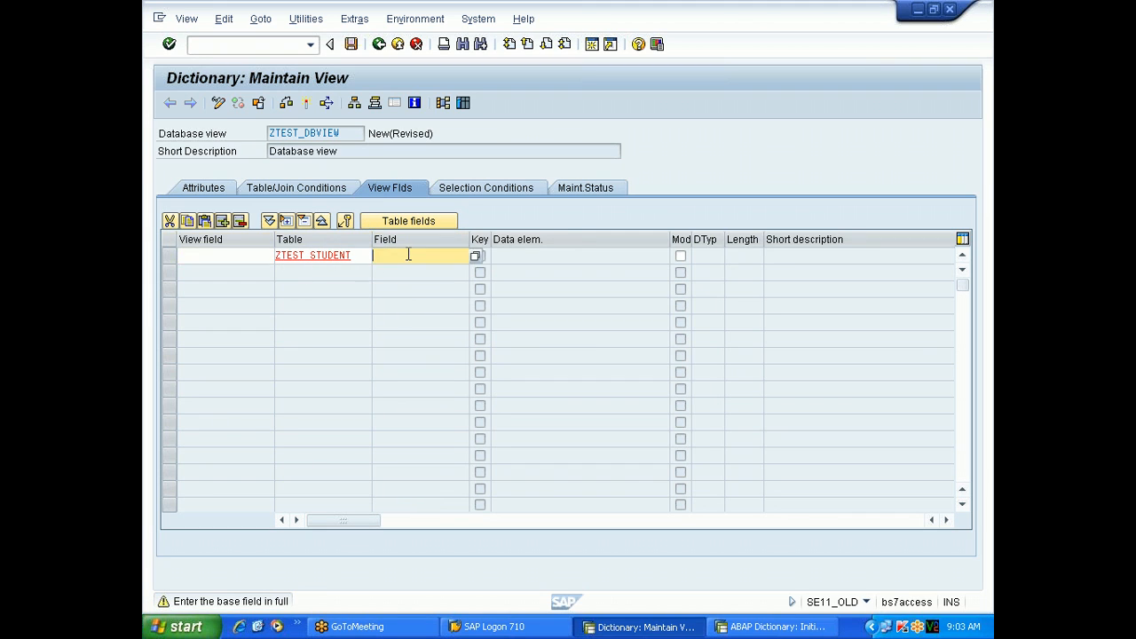
pyautogui.click(476, 257)
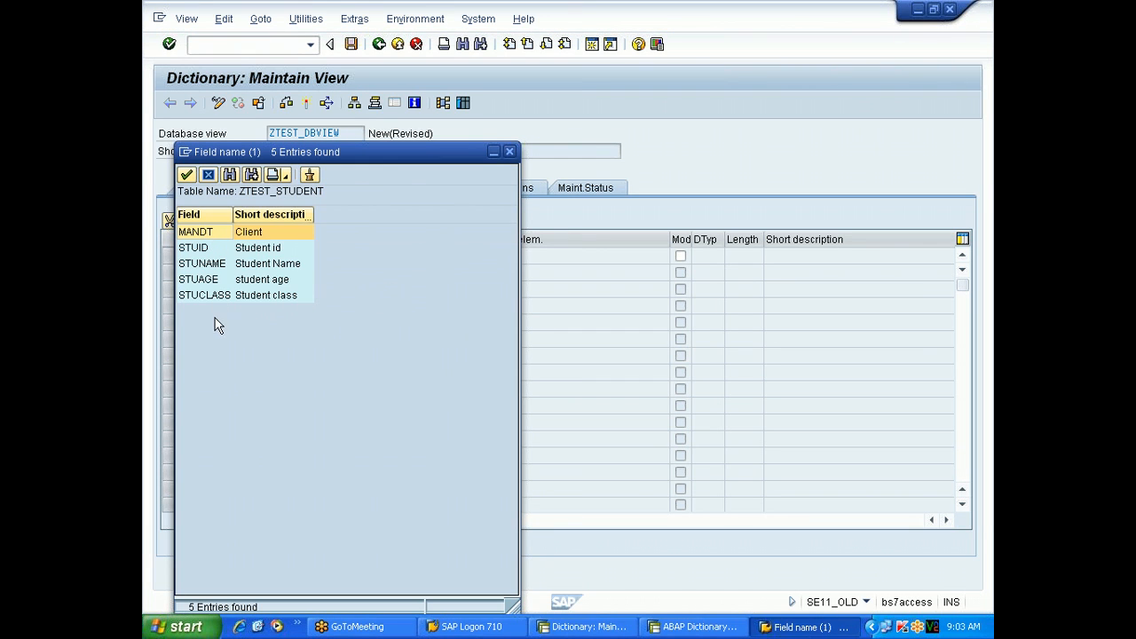
pyautogui.moveTo(409, 160); pyautogui.dragTo(611, 118)
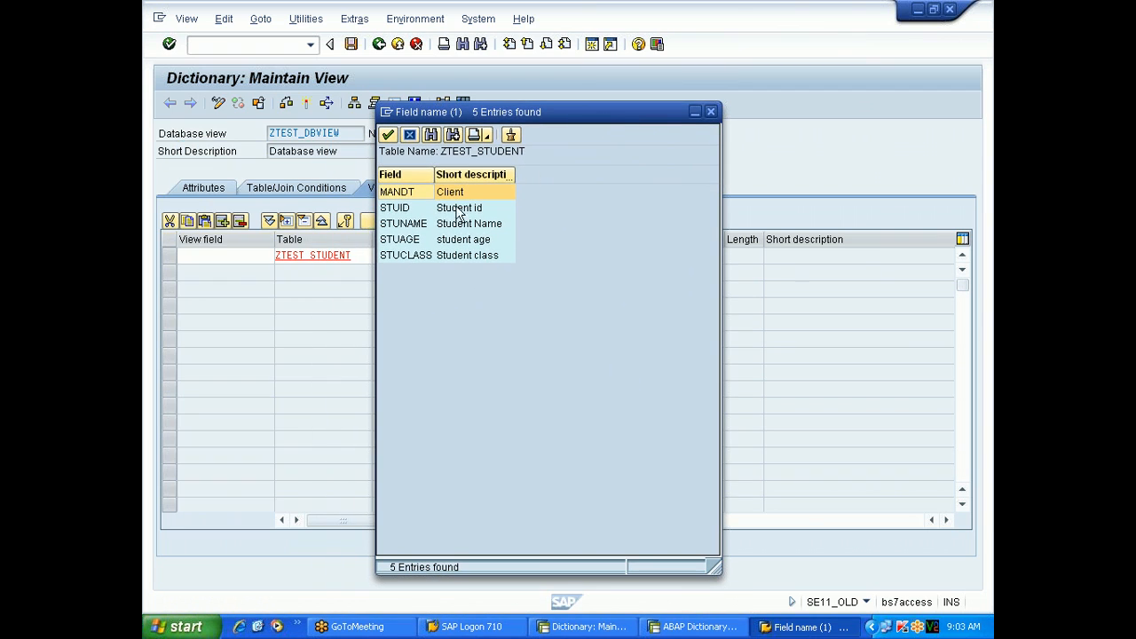
pyautogui.click(358, 255)
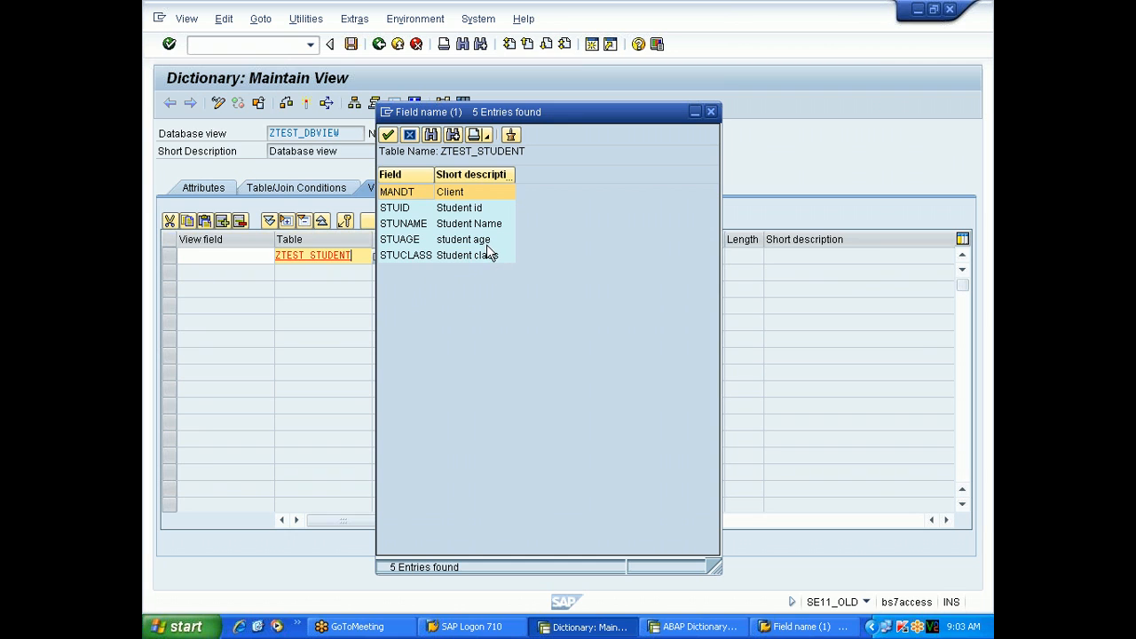
pyautogui.doubleClick(401, 208)
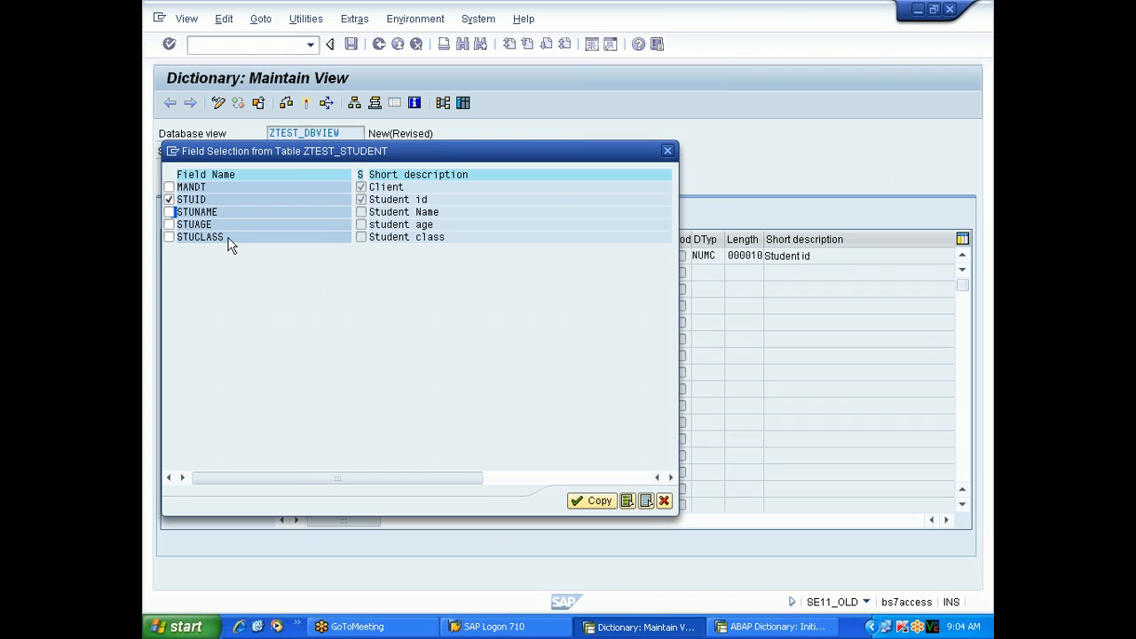
# Select STUNAME and STUCLASS in the ZTEST_STUDENT field selection and copy them into the view fields.
pyautogui.click(169, 213)
pyautogui.click(169, 237)
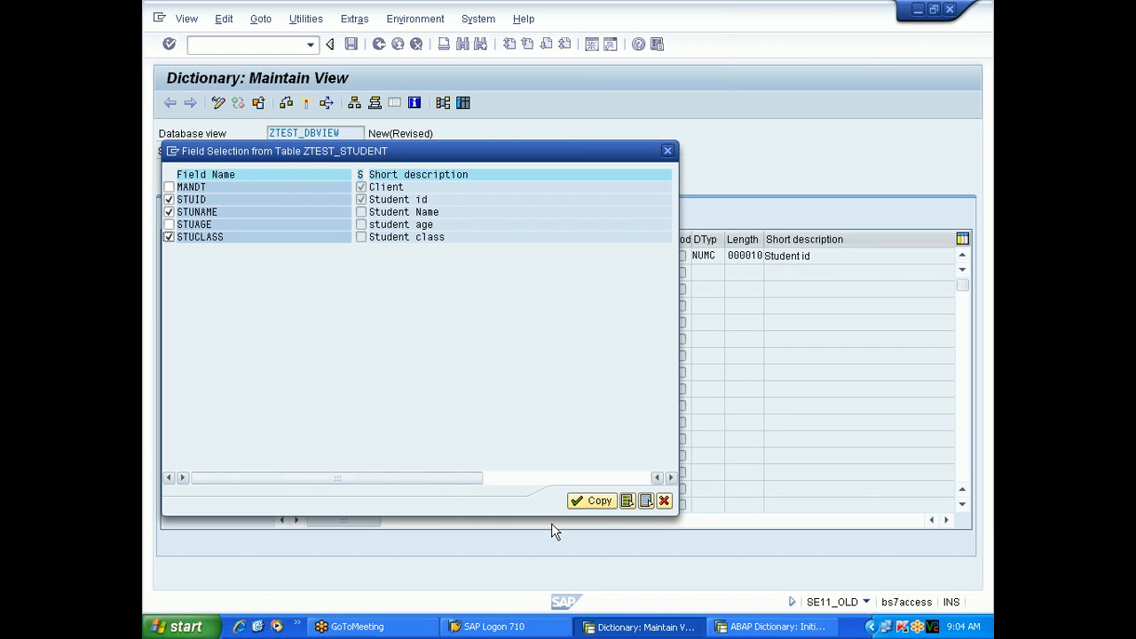
pyautogui.click(582, 500)
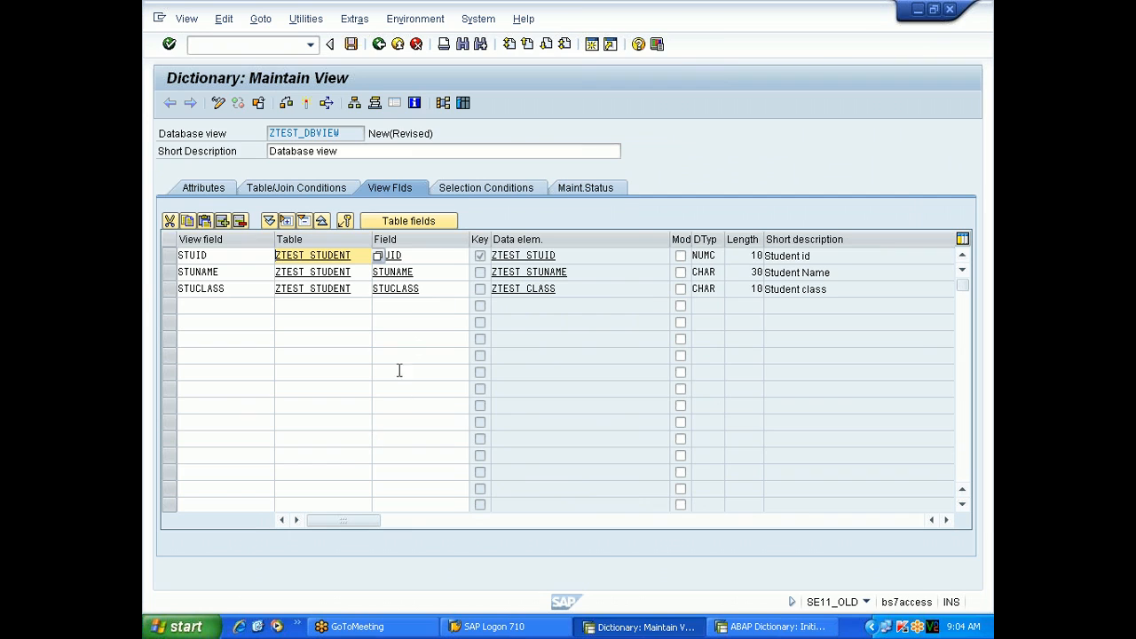
# Copy the table name ZCHETHANDEPT from the join tables into the fourth row of the view fields.
pyautogui.click(344, 307)
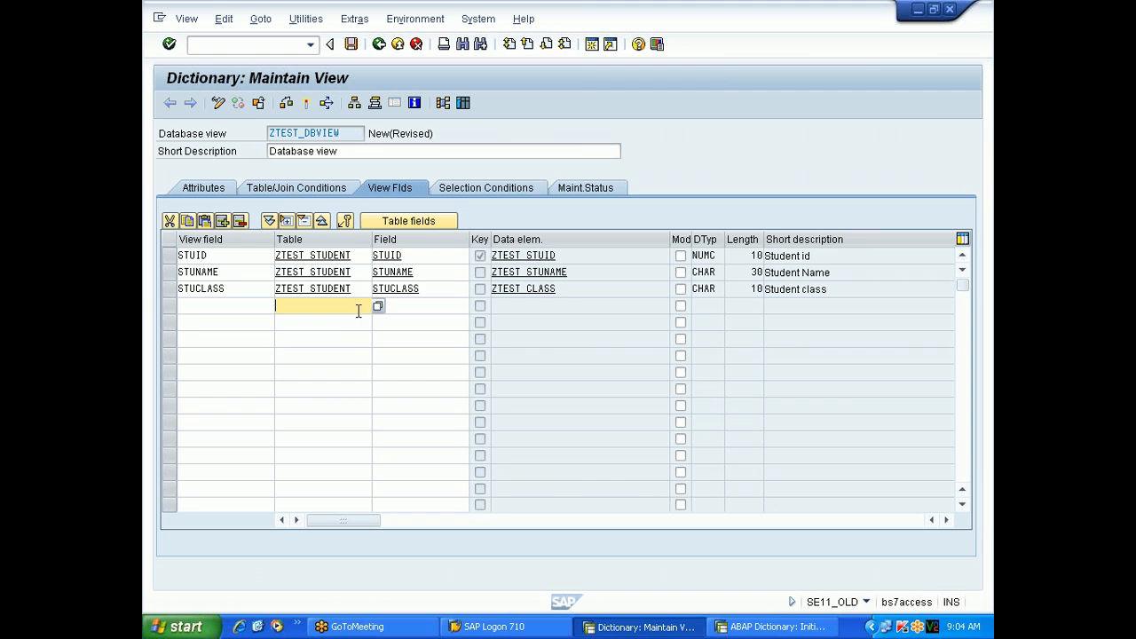
pyautogui.click(296, 187)
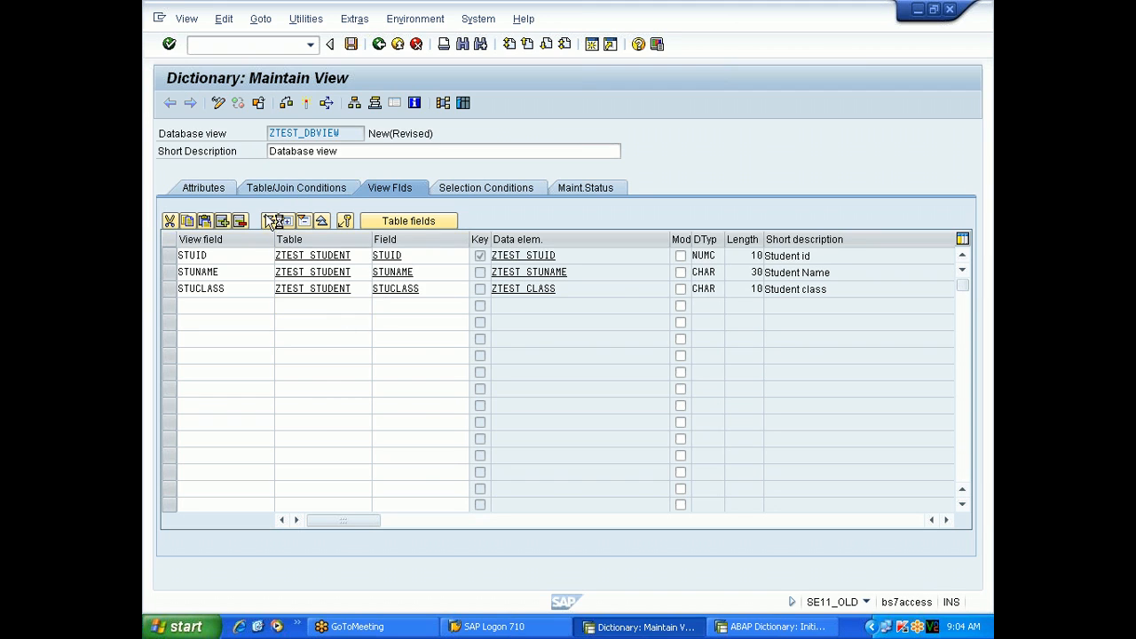
pyautogui.moveTo(259, 273); pyautogui.dragTo(180, 274)
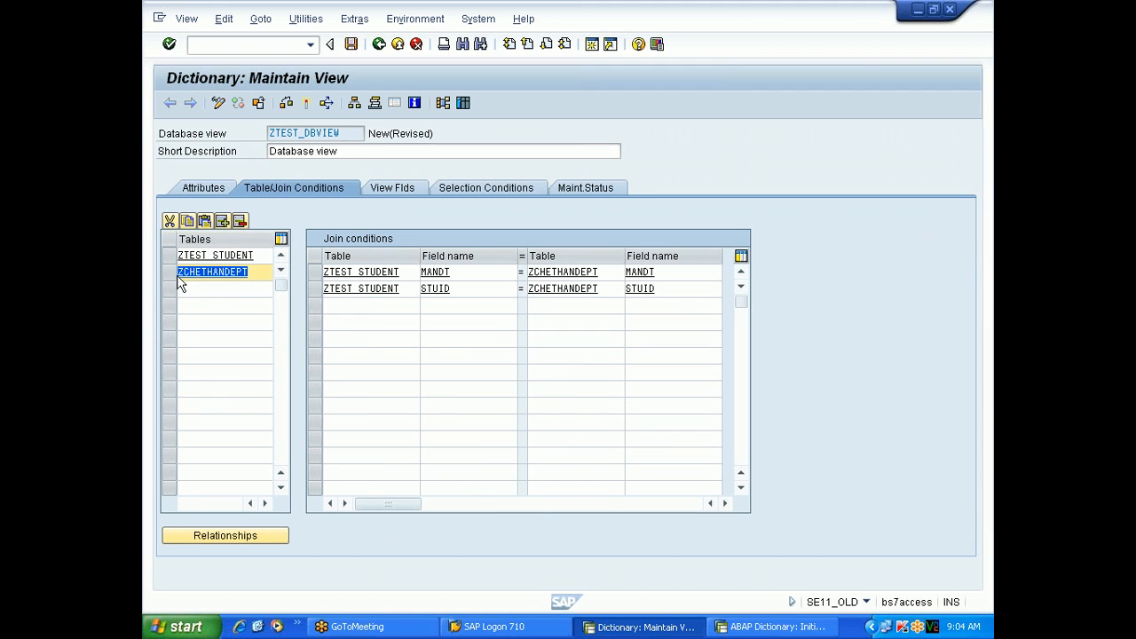
pyautogui.click(382, 186)
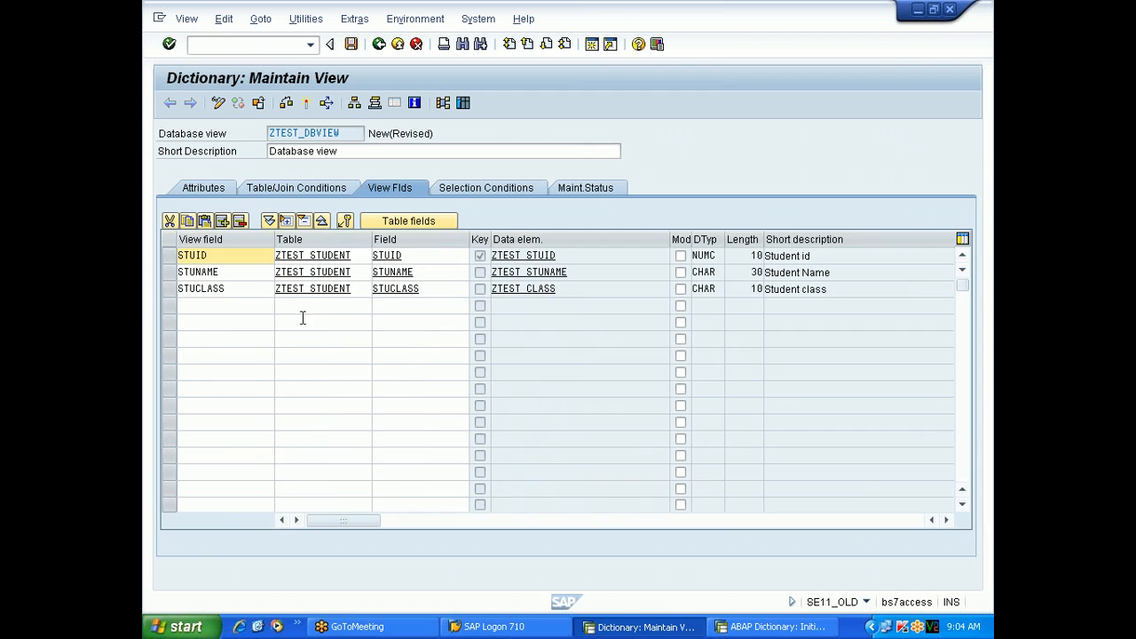
pyautogui.click(304, 305)
pyautogui.hotkey('ctrl', 'v')
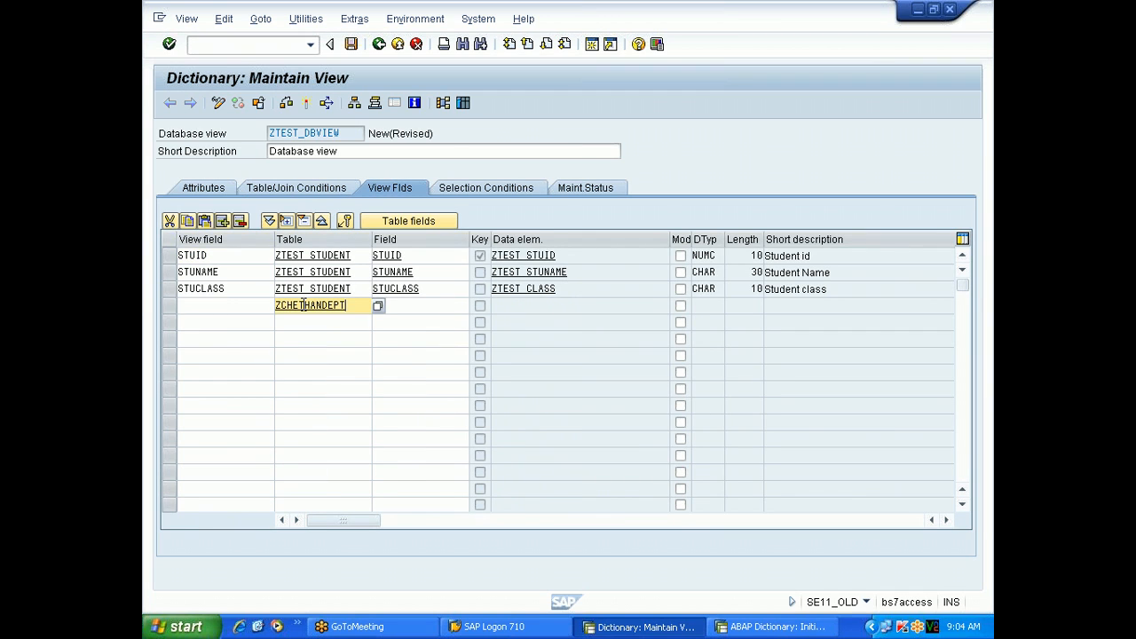
pyautogui.press('Return')
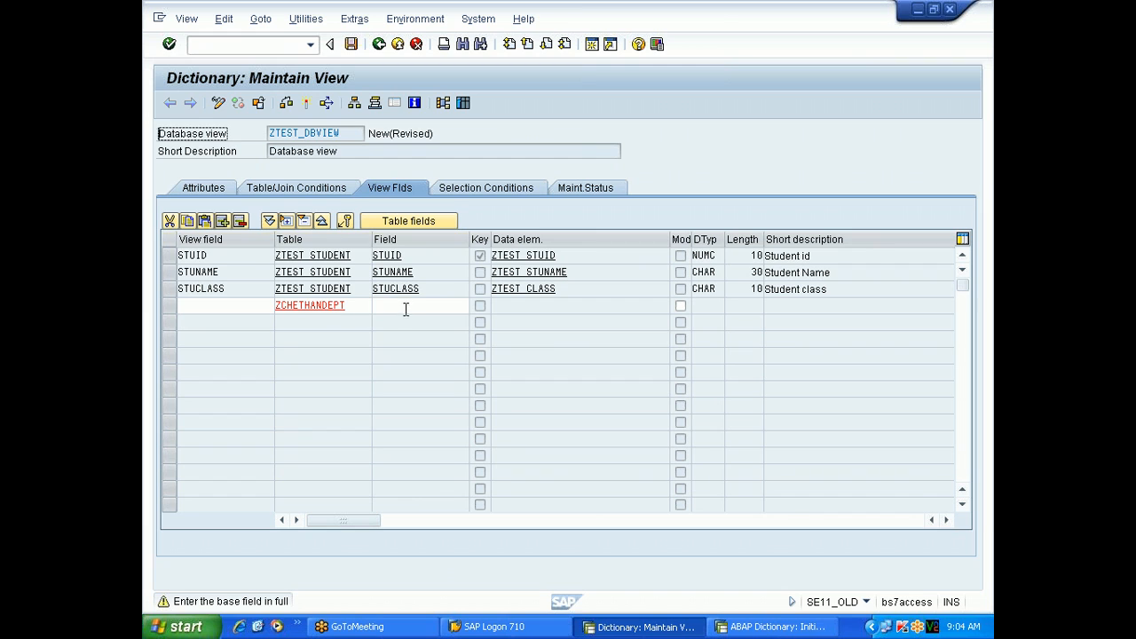
# Choose DEPTID from the ZCHETHANDEPT field list as the base field of the fourth view field.
pyautogui.click(405, 309)
pyautogui.click(472, 302)
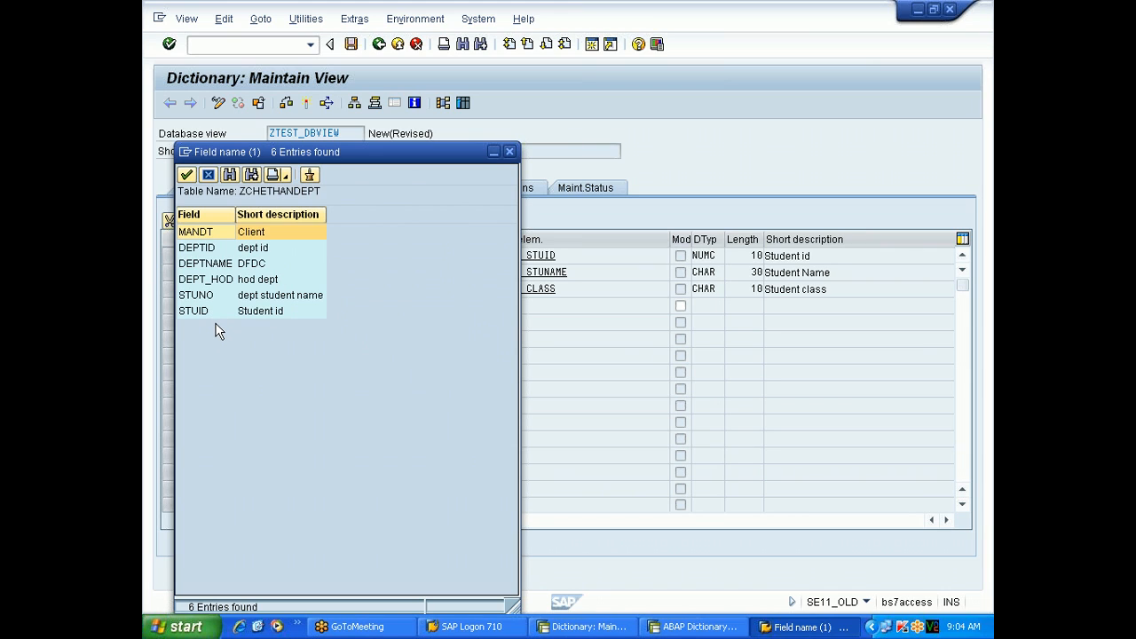
pyautogui.doubleClick(210, 249)
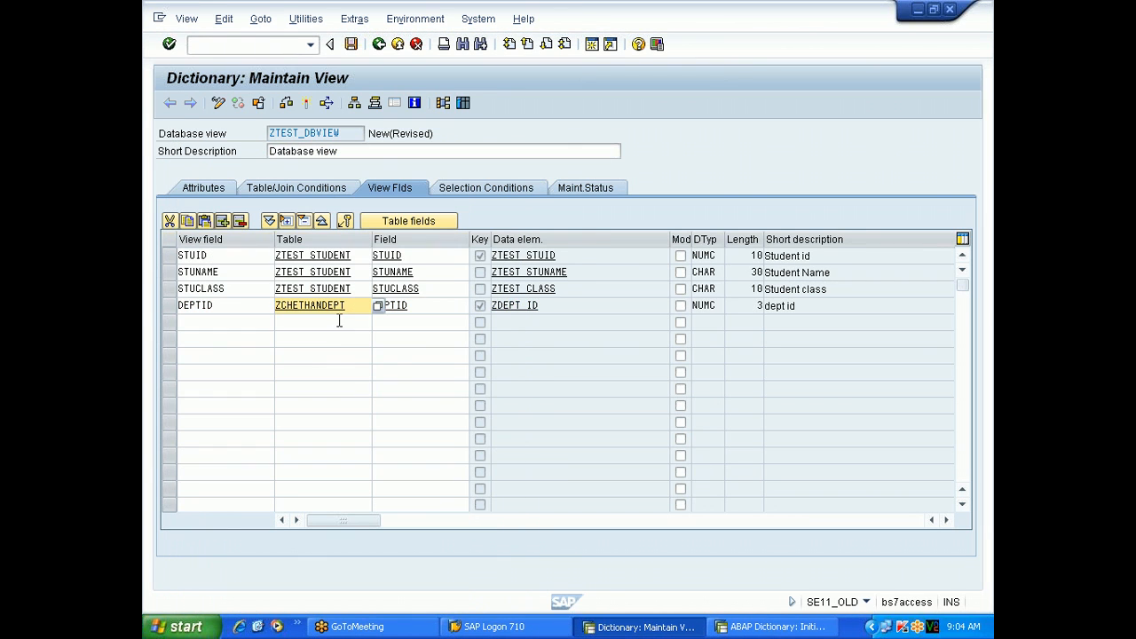
pyautogui.click(421, 305)
pyautogui.click(476, 305)
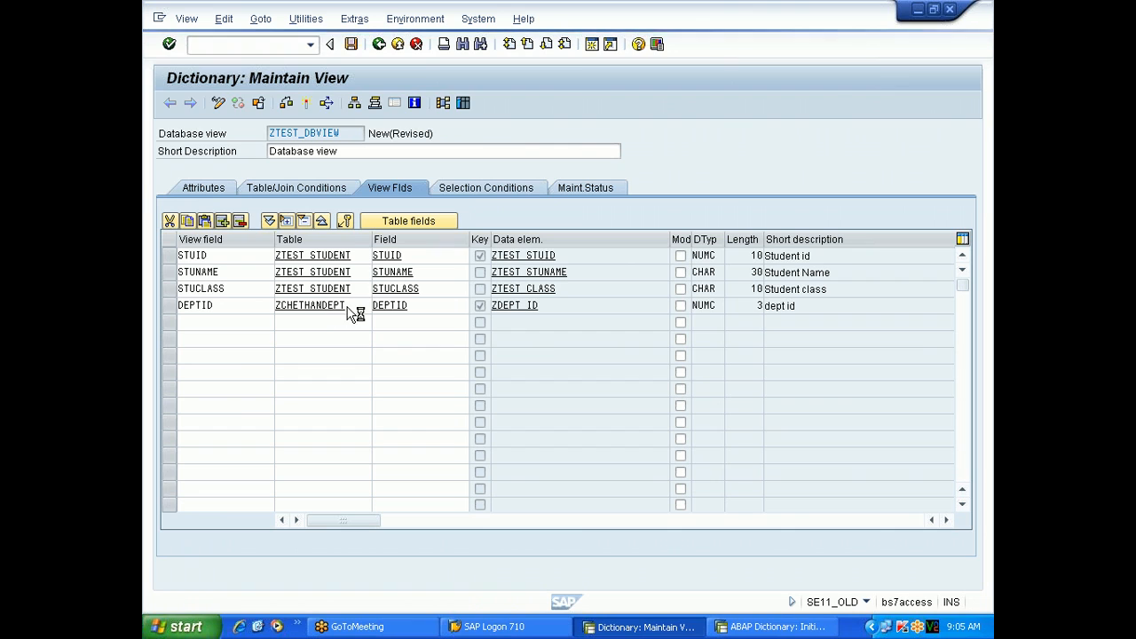
# Add a fifth view field with table ZCHETHANDEPT and base field DEPTNAME.
pyautogui.click(349, 305)
pyautogui.click(305, 322)
pyautogui.hotkey('ctrl', 'v')
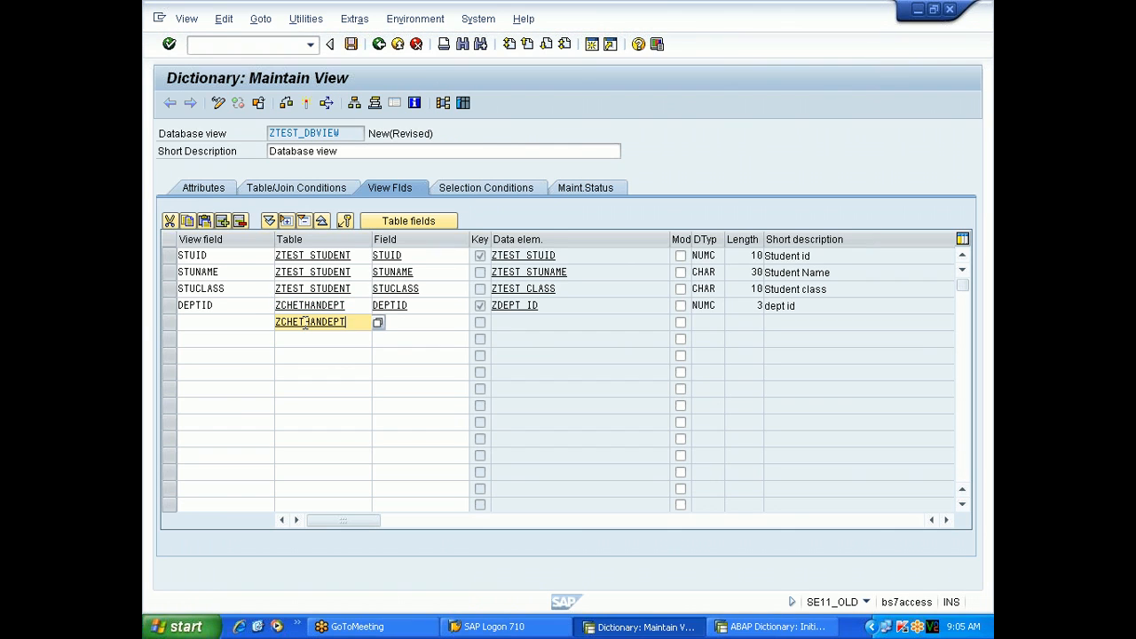
pyautogui.click(410, 322)
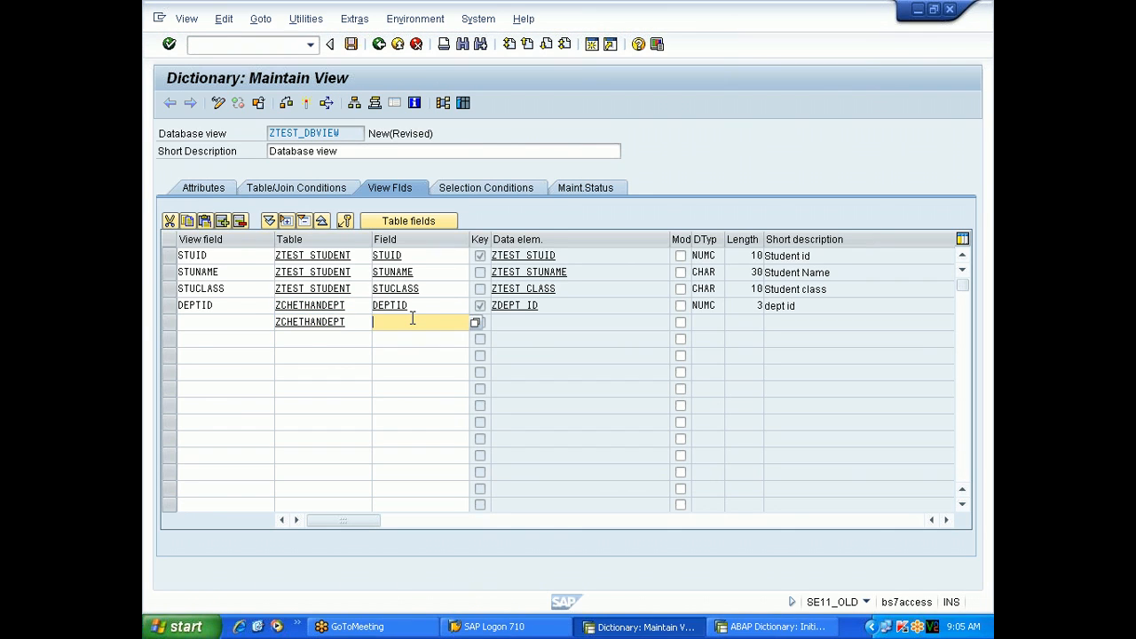
pyautogui.press('Return')
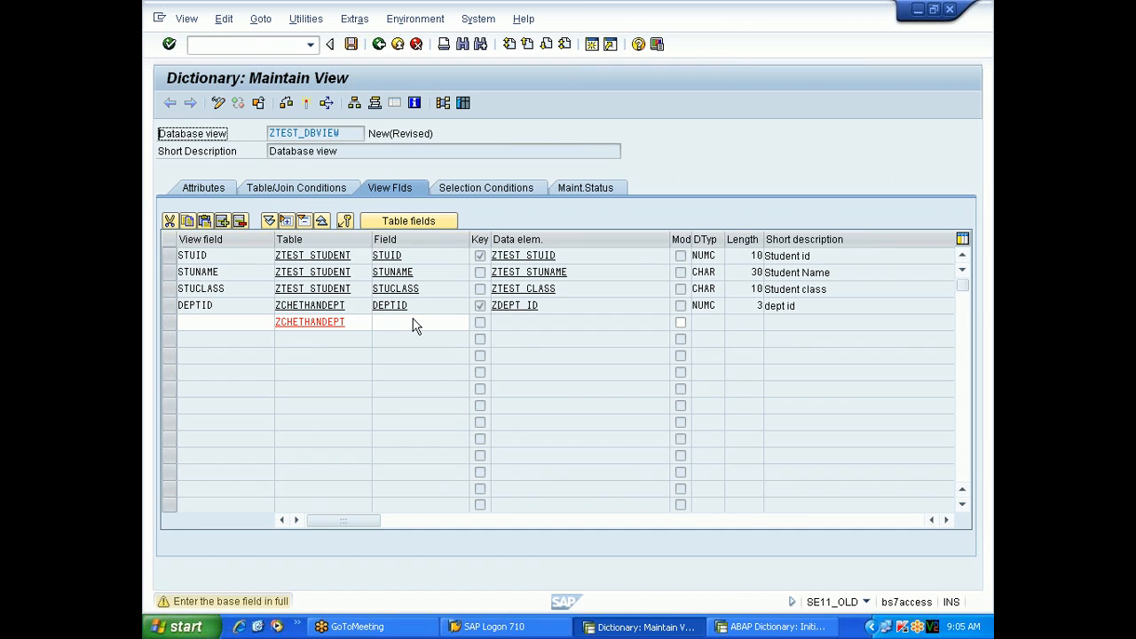
pyautogui.click(476, 324)
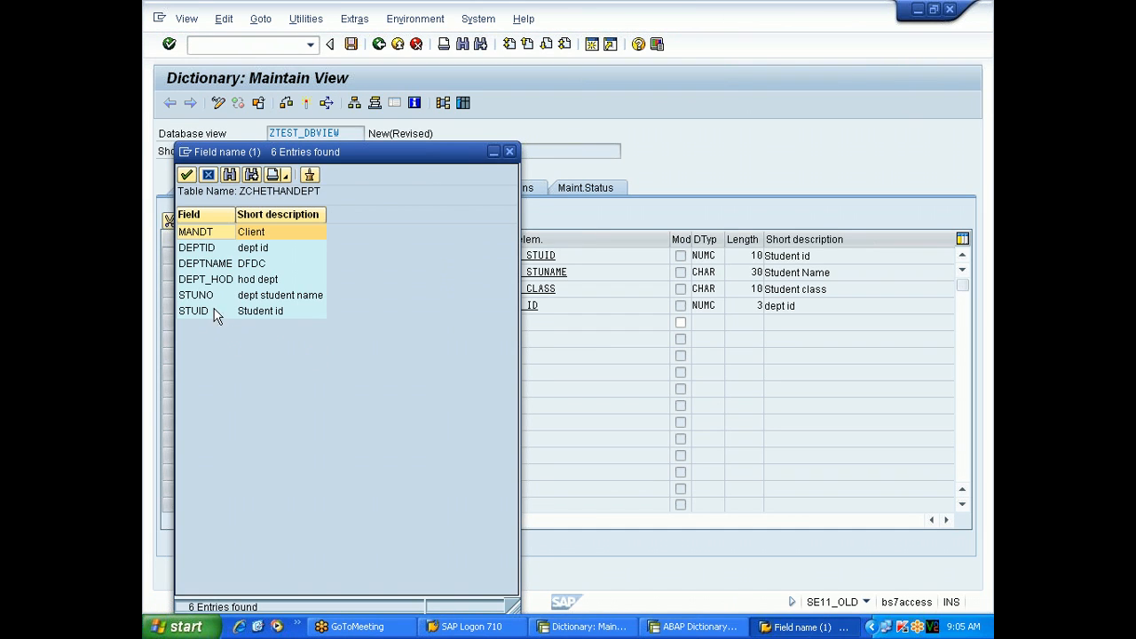
pyautogui.click(209, 269)
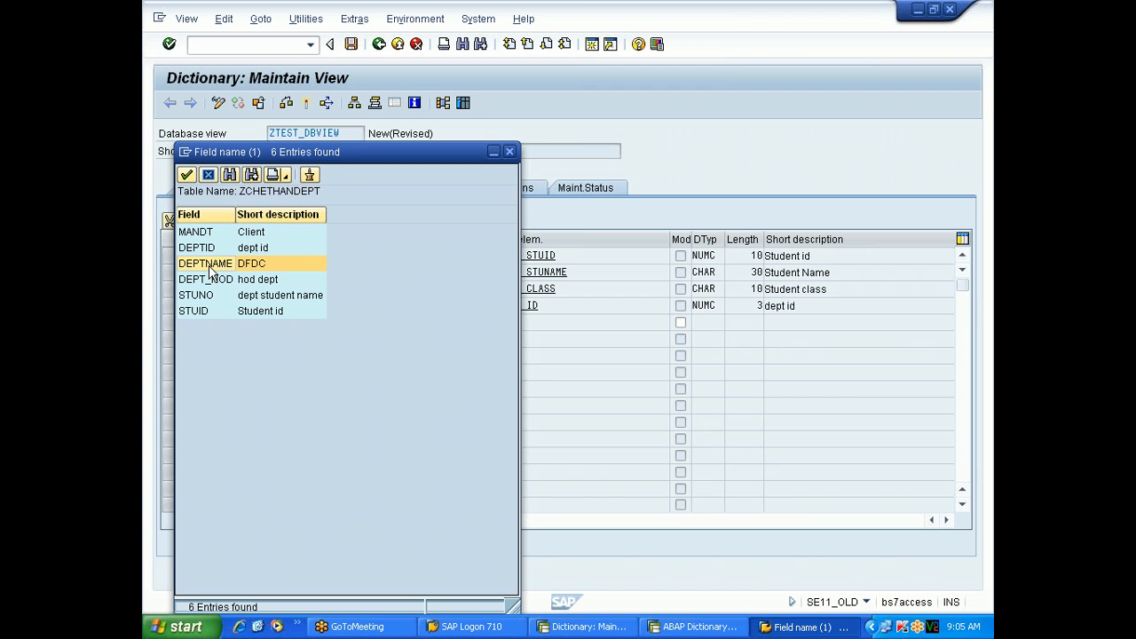
pyautogui.doubleClick(210, 266)
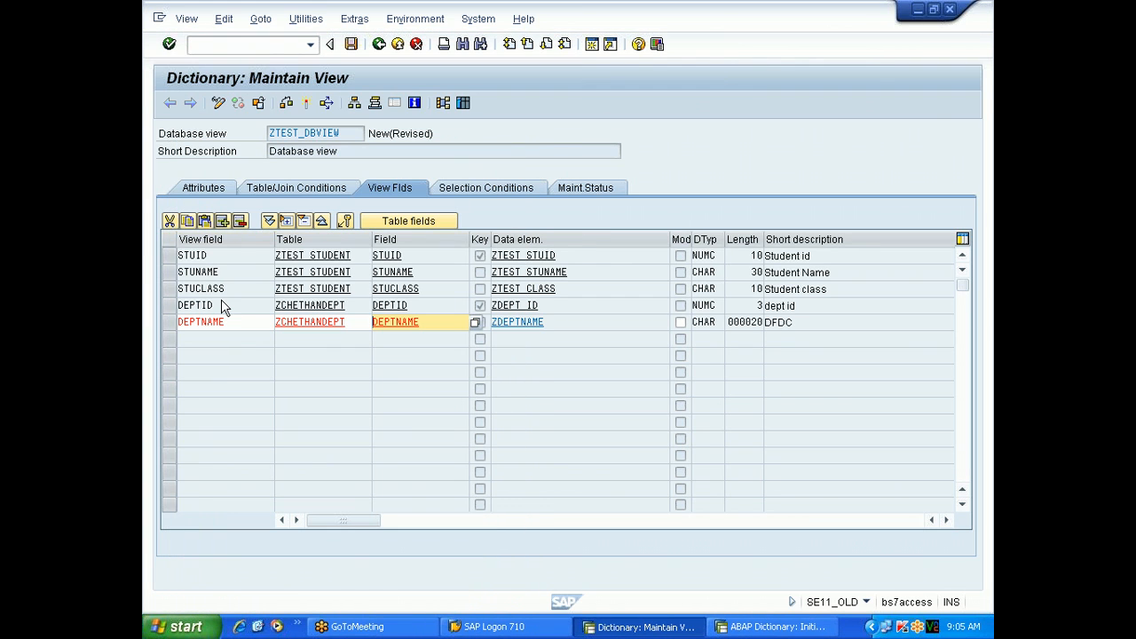
pyautogui.press('Return')
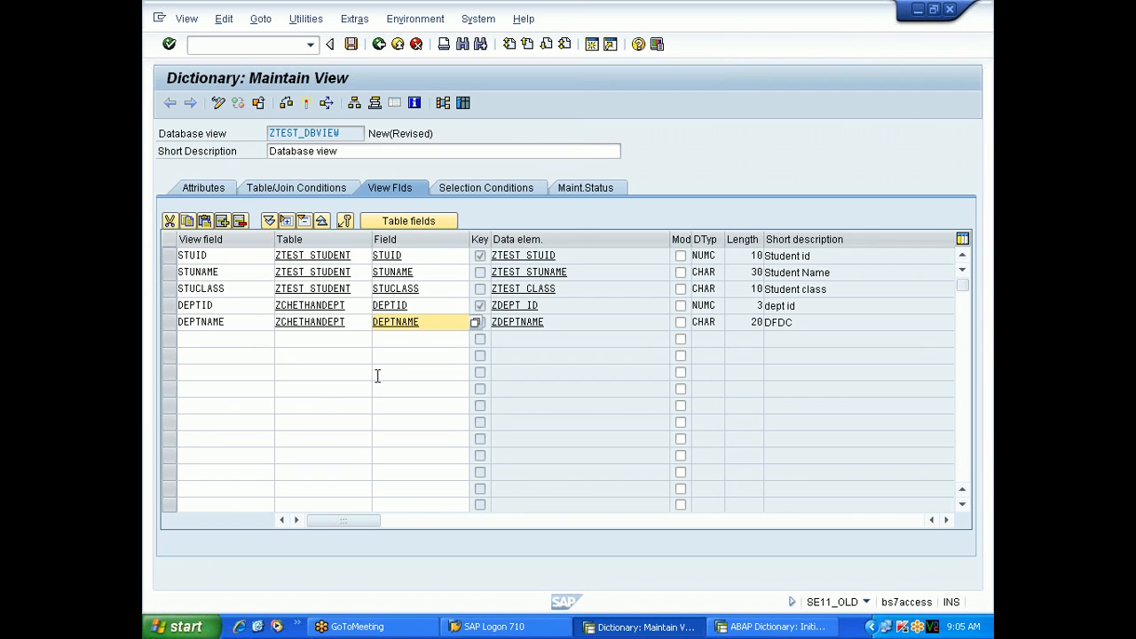
# Save ZTEST_DBVIEW, run the consistency check and return from its log to the view definition.
pyautogui.click(350, 44)
pyautogui.click(452, 364)
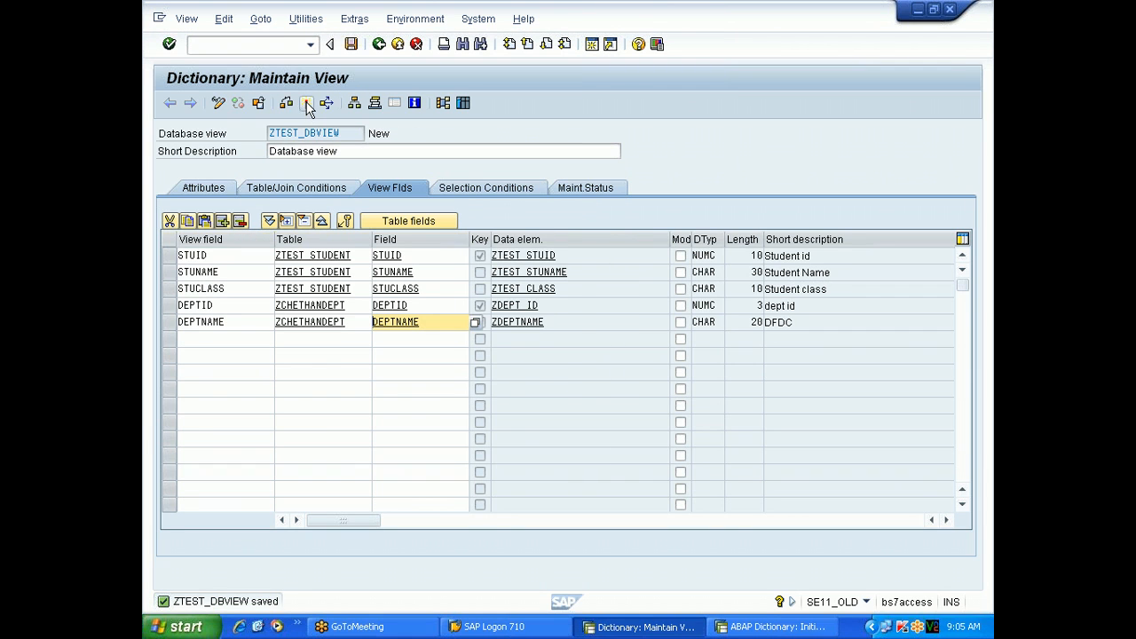
pyautogui.click(287, 105)
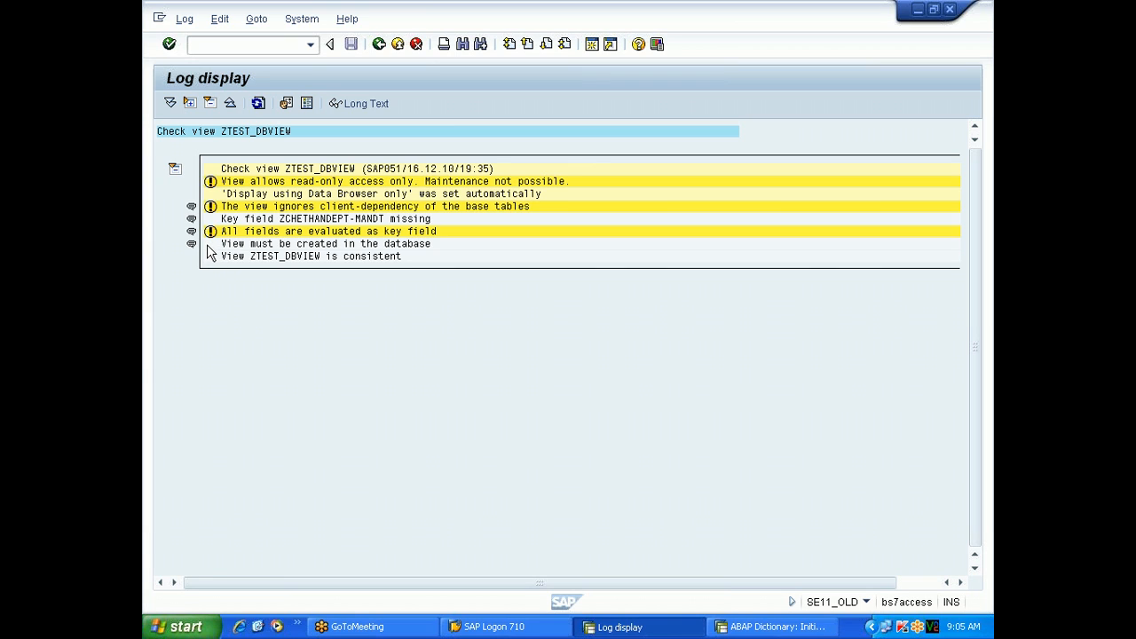
pyautogui.click(378, 45)
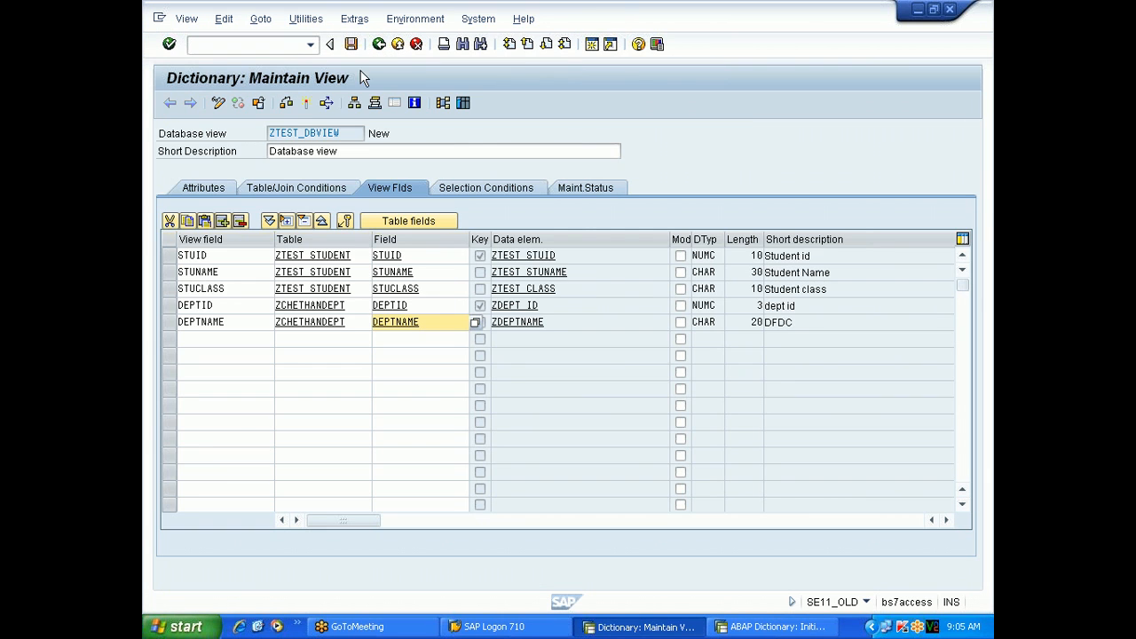
# Activate ZTEST_DBVIEW without displaying the activation log and check the view's status.
pyautogui.click(305, 103)
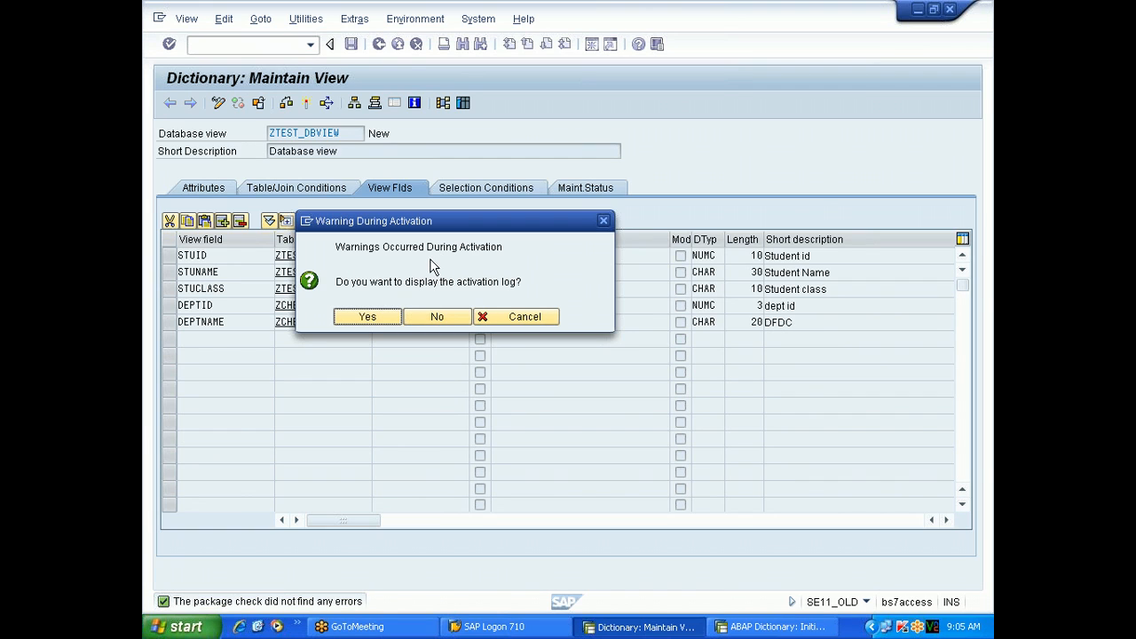
pyautogui.click(441, 322)
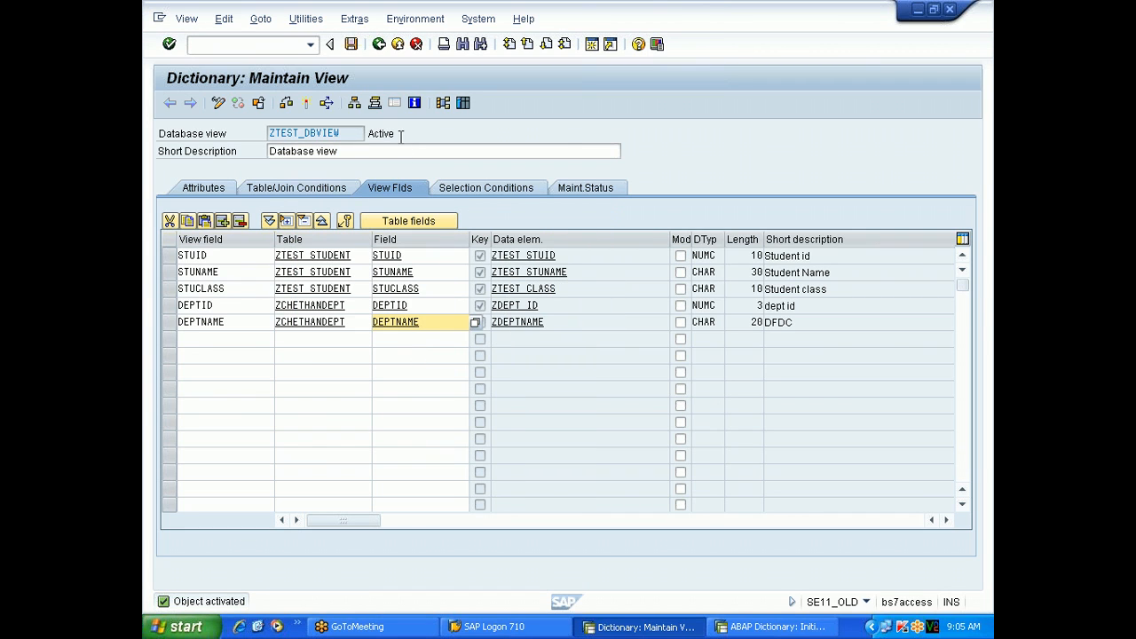
pyautogui.moveTo(396, 133); pyautogui.dragTo(368, 135)
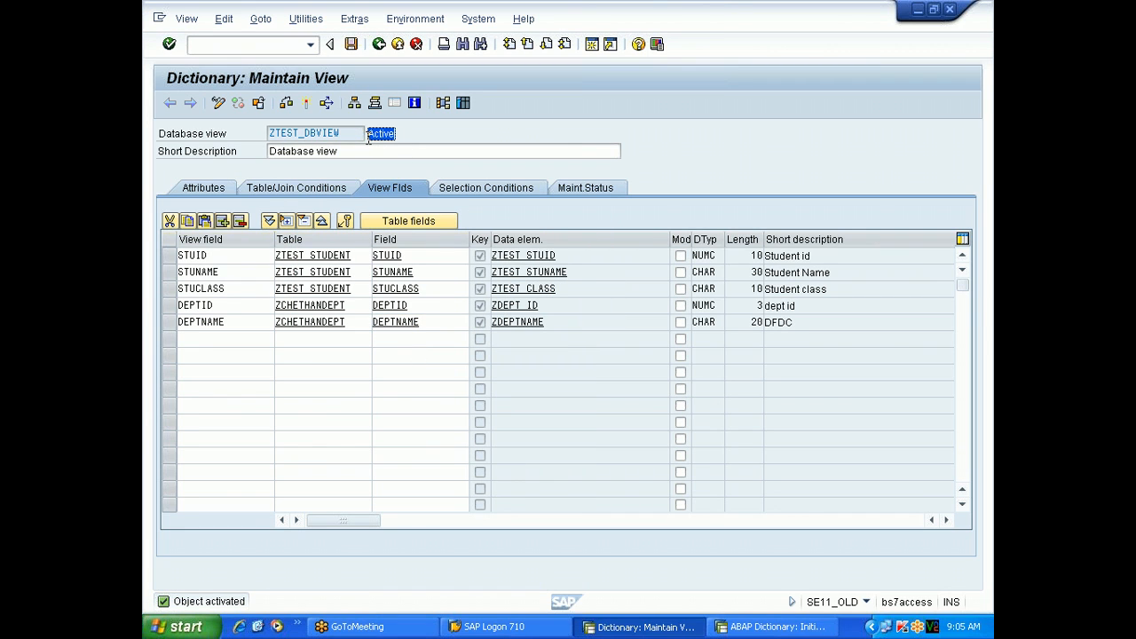
# Display the contents of ZTEST_DBVIEW in the Data Browser without any selection restrictions.
pyautogui.click(467, 104)
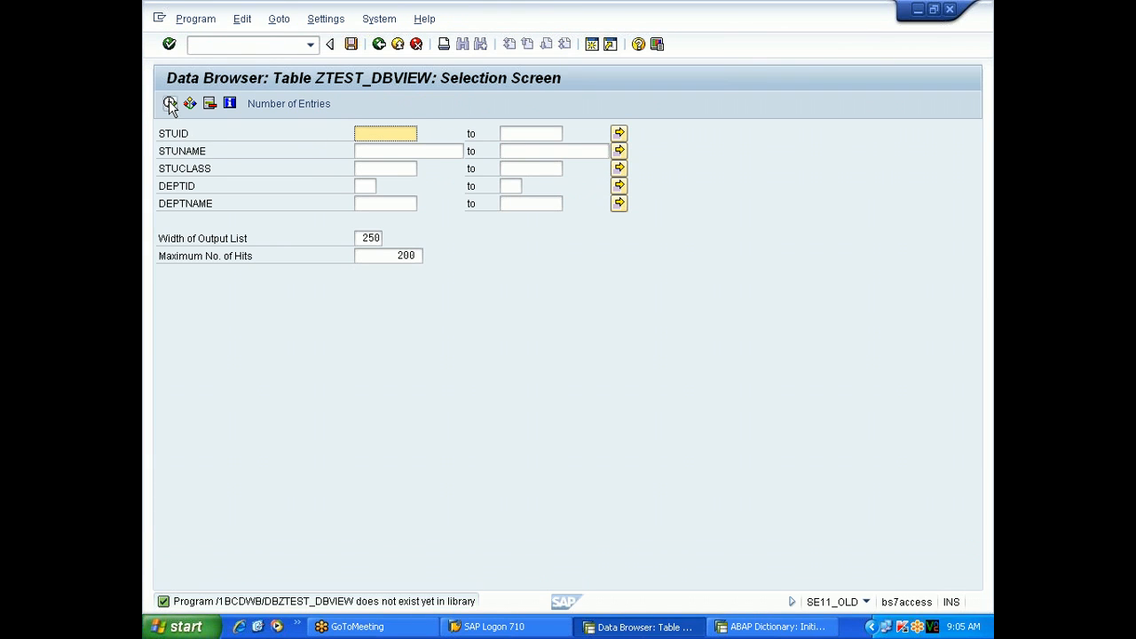
pyautogui.click(169, 104)
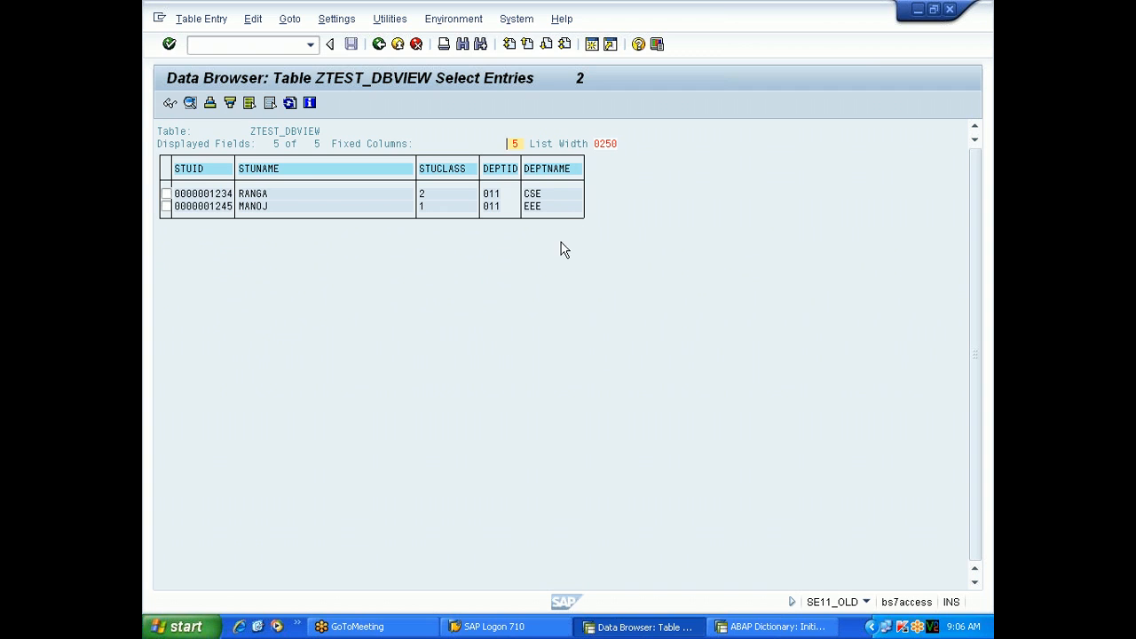
# In the other ABAP Dictionary session, clear the view name and display all entries of table ZTEST_STUDENT.
pyautogui.click(744, 627)
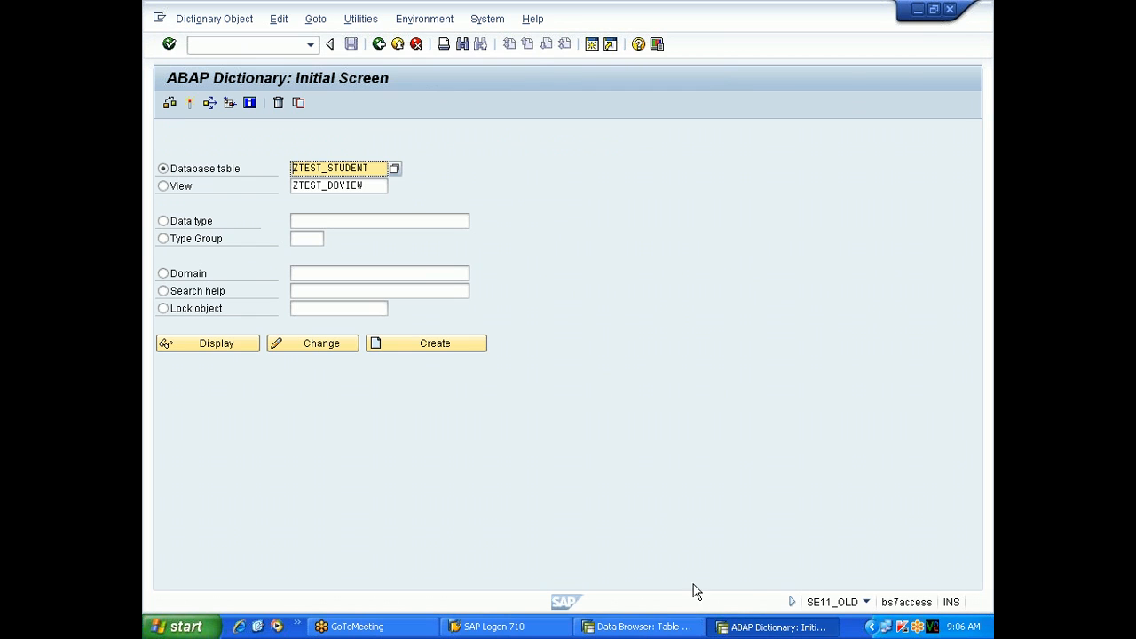
pyautogui.click(290, 186)
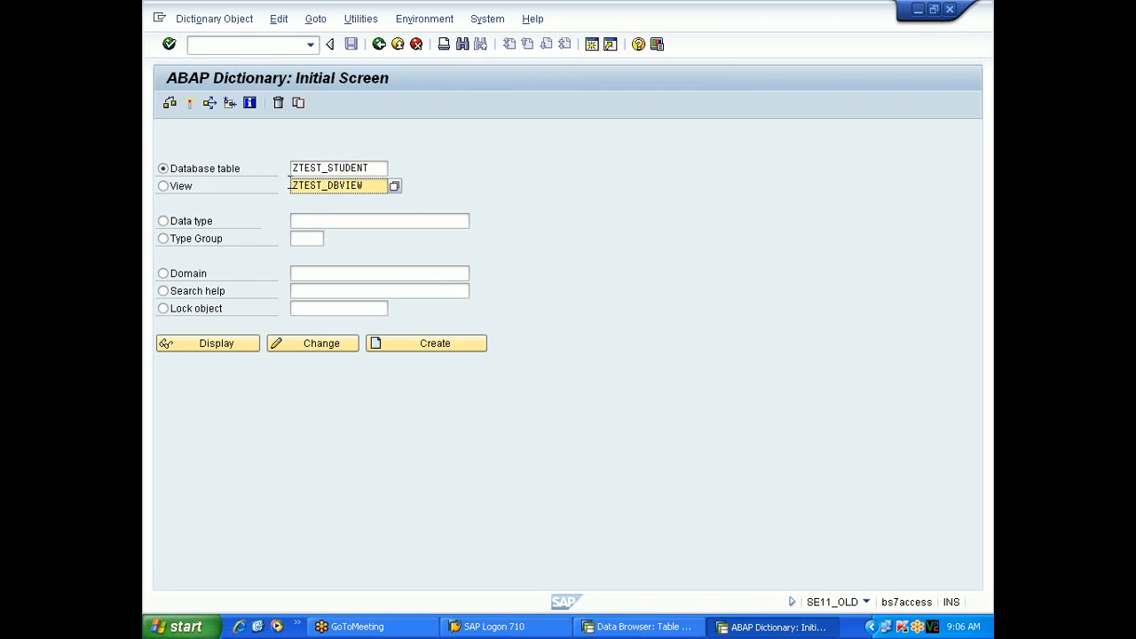
pyautogui.press('Delete')
pyautogui.press('Delete')
pyautogui.press('Delete')
pyautogui.press('Delete')
pyautogui.press('Delete')
pyautogui.press('Delete')
pyautogui.press('Delete')
pyautogui.press('Delete')
pyautogui.press('Delete')
pyautogui.press('Delete')
pyautogui.press('Delete')
pyautogui.press('Delete')
pyautogui.click(229, 344)
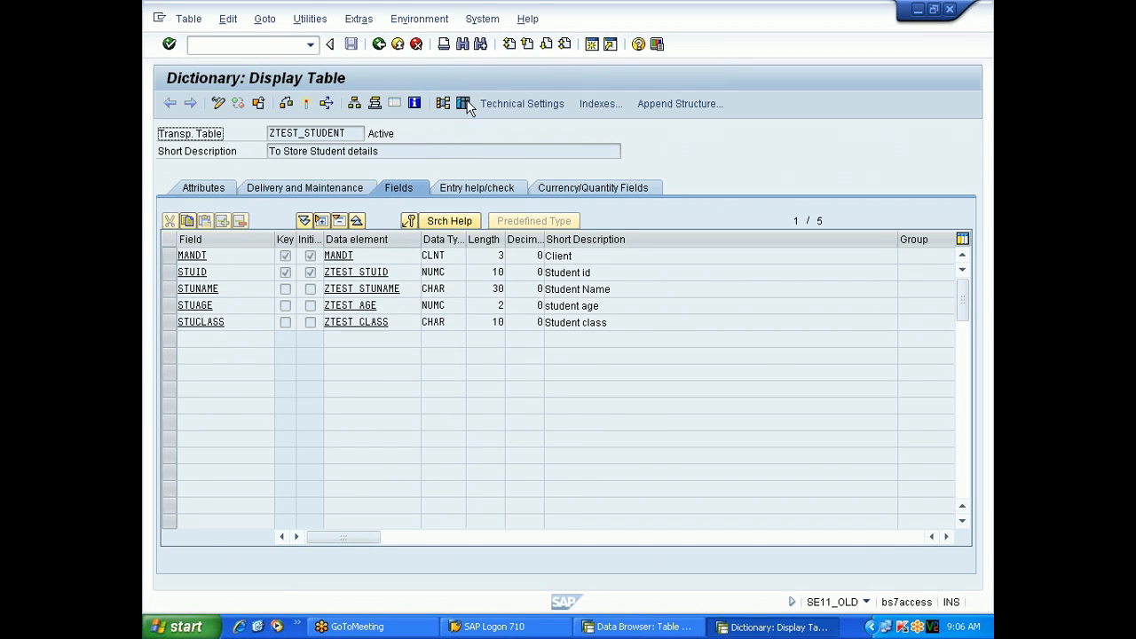
pyautogui.click(464, 104)
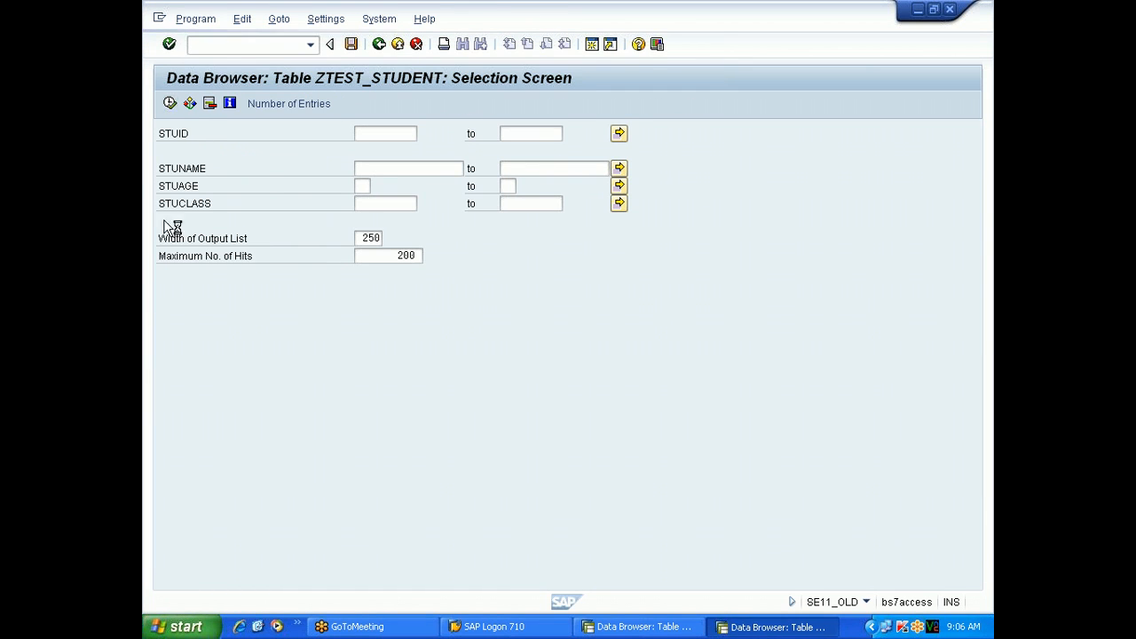
# Open an additional SAP session and start transaction se11 in it.
pyautogui.click(591, 43)
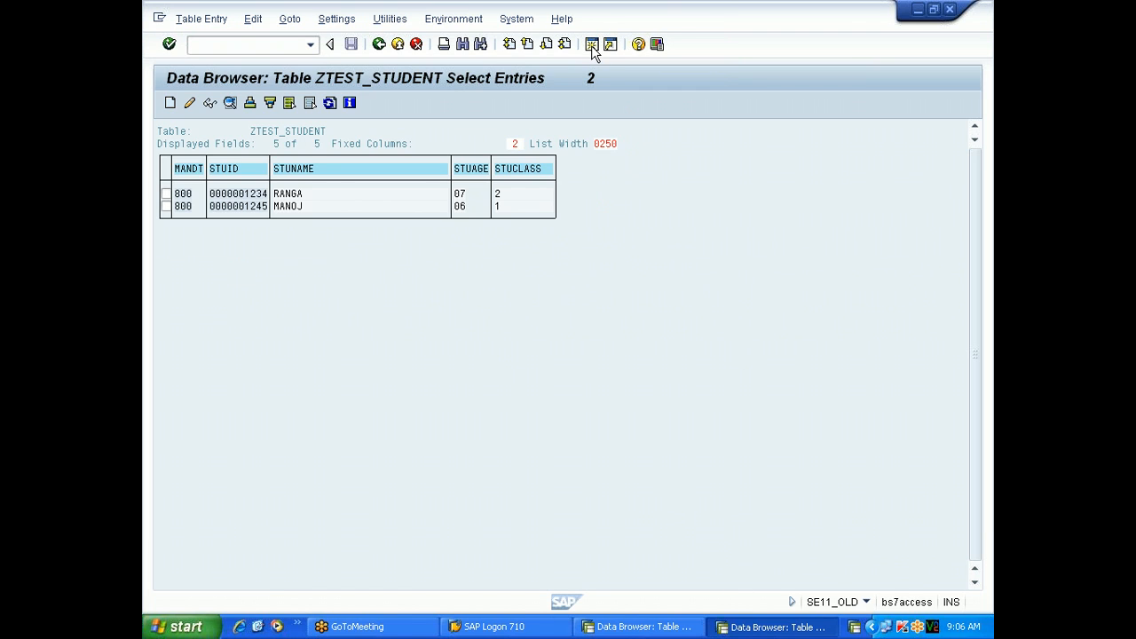
pyautogui.write('se11')
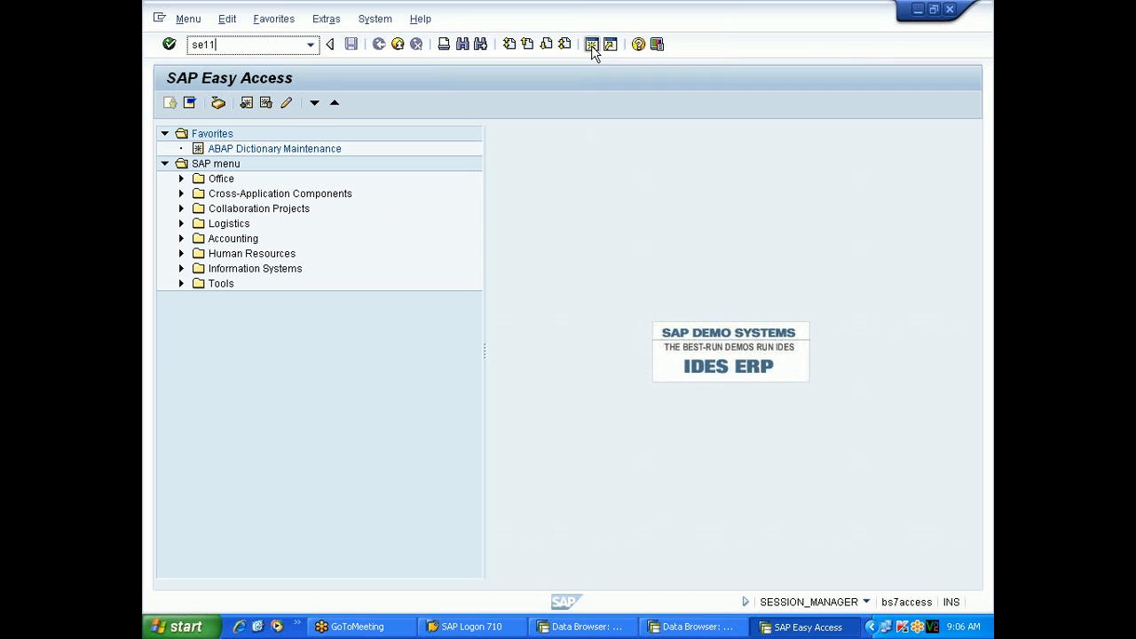
pyautogui.press('Return')
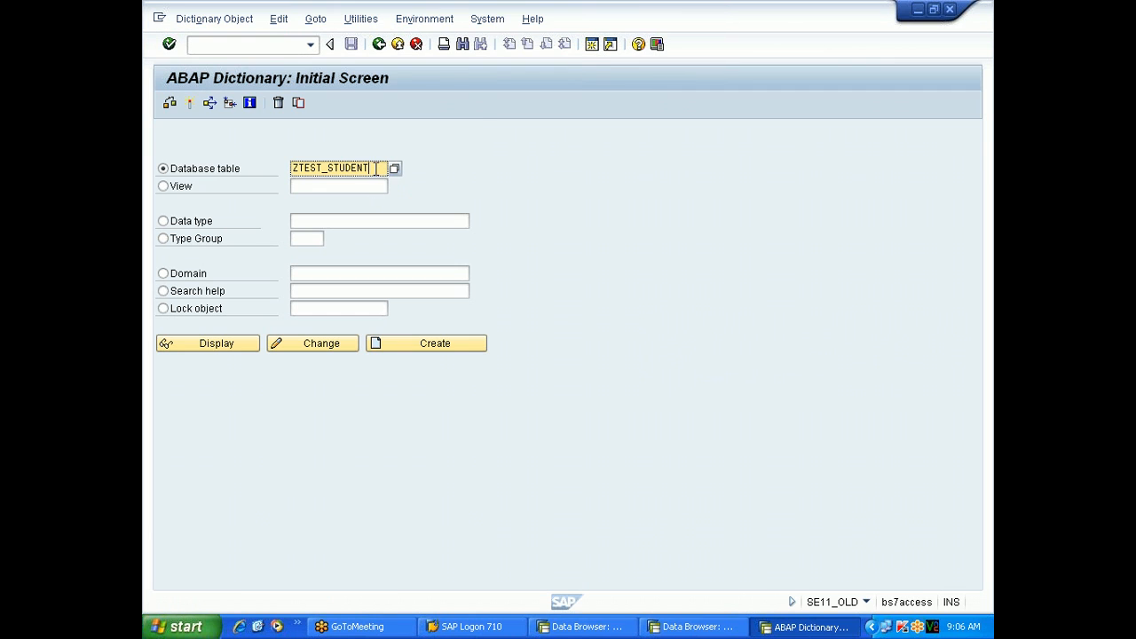
# Replace the database table name with zchethandept and display all of its entries without selection restrictions.
pyautogui.press('BackSpace')
pyautogui.press('BackSpace')
pyautogui.press('BackSpace')
pyautogui.press('BackSpace')
pyautogui.press('BackSpace')
pyautogui.press('BackSpace')
pyautogui.press('BackSpace')
pyautogui.press('BackSpace')
pyautogui.press('BackSpace')
pyautogui.press('BackSpace')
pyautogui.press('BackSpace')
pyautogui.press('BackSpace')
pyautogui.press('BackSpace')
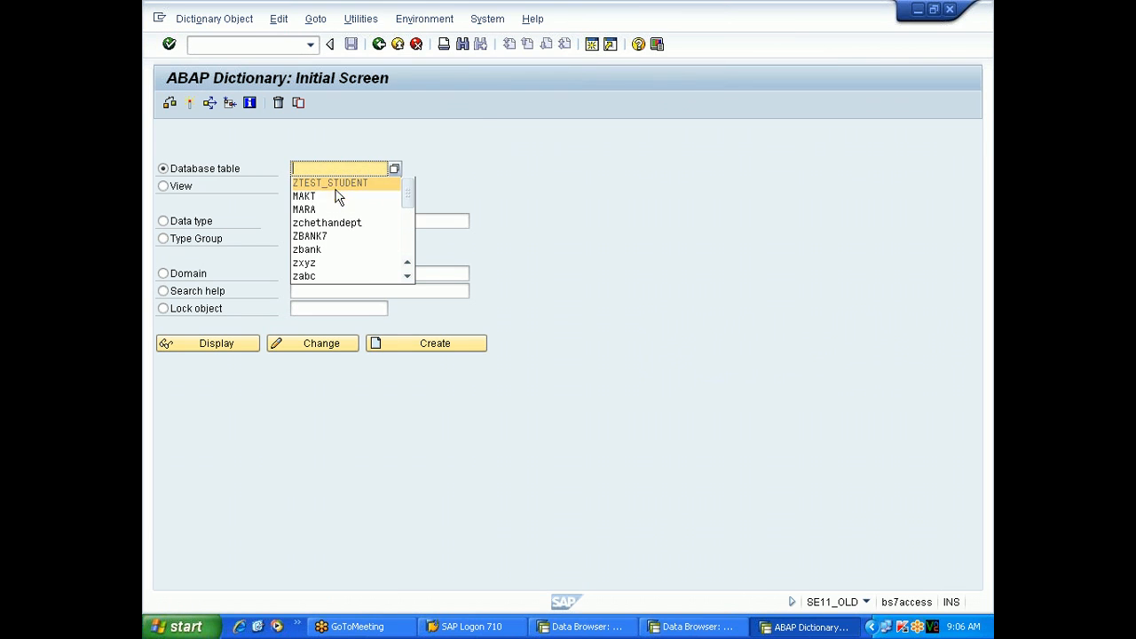
pyautogui.click(353, 226)
pyautogui.click(240, 344)
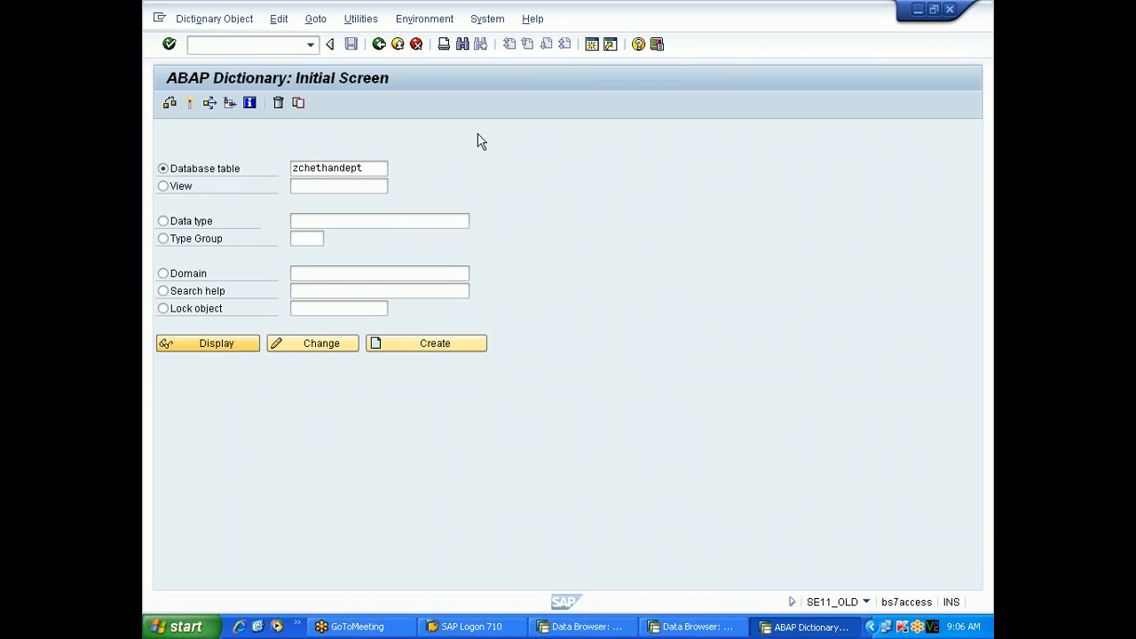
pyautogui.click(462, 103)
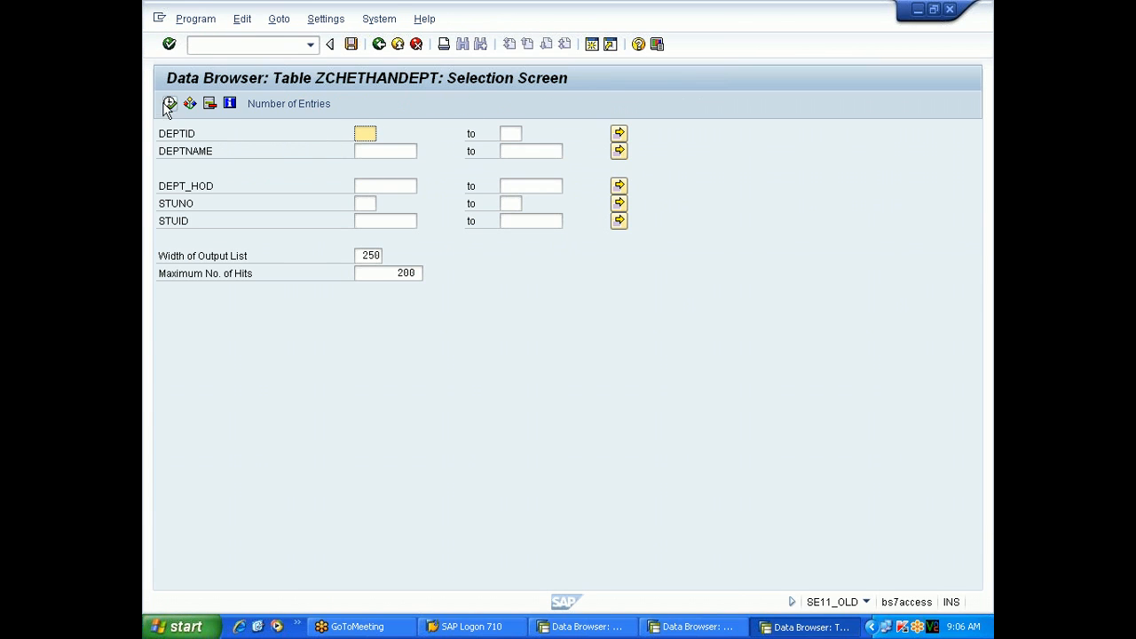
pyautogui.click(170, 104)
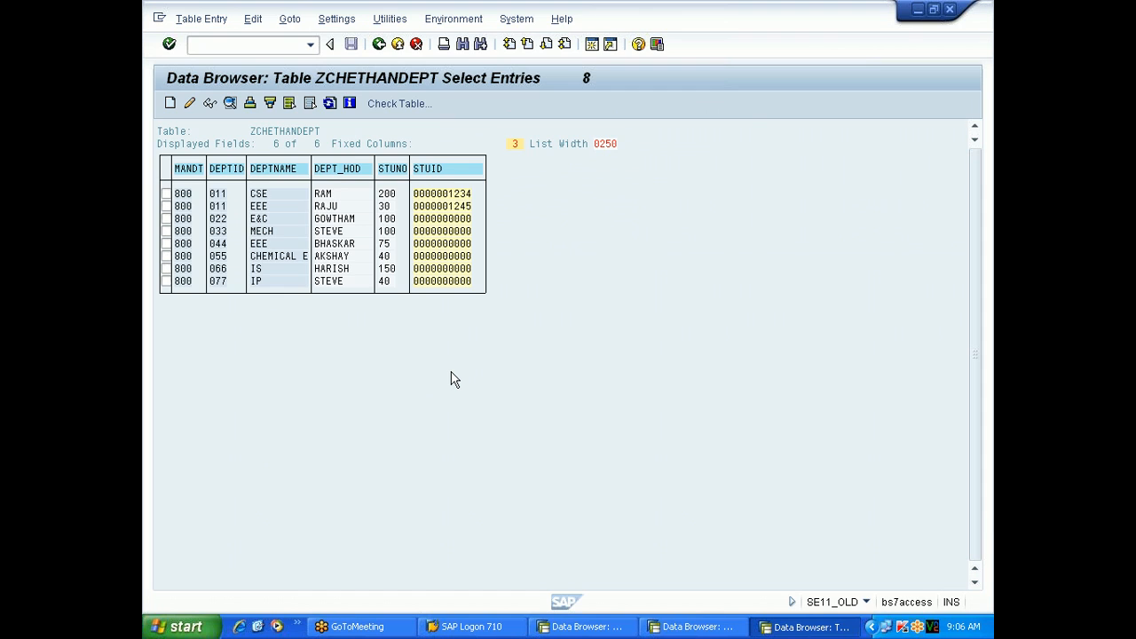
# Compare the first student's STUID in ZTEST_STUDENT and ZCHETHANDEPT, and check the matching DEPTID and DEPTNAME.
pyautogui.hotkey('alt', 'Tab')
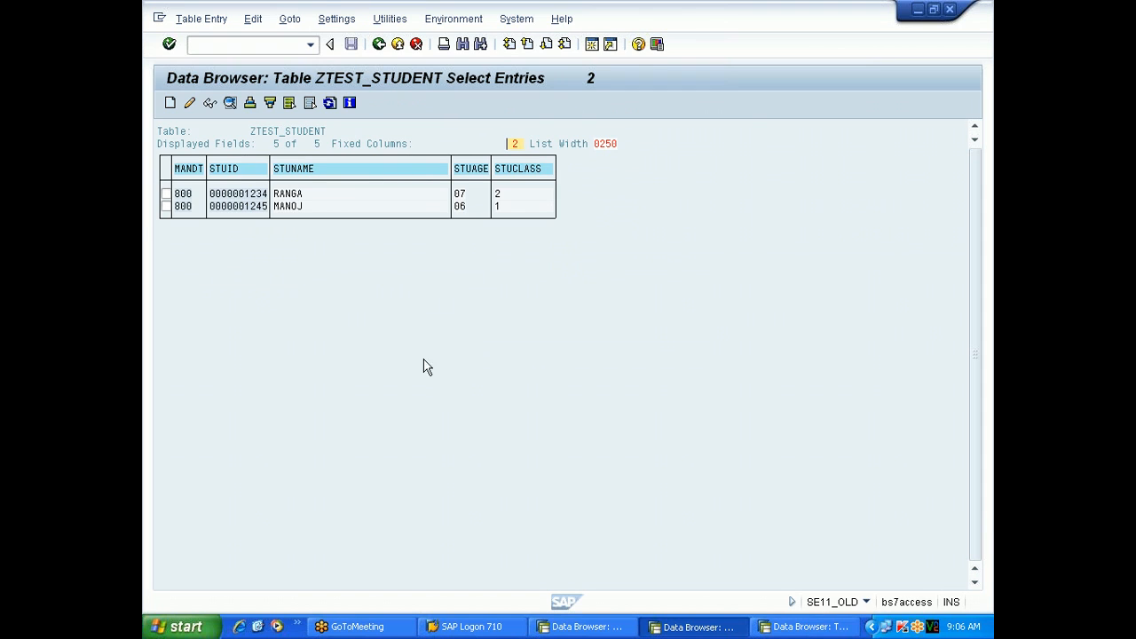
pyautogui.moveTo(210, 194); pyautogui.dragTo(273, 201)
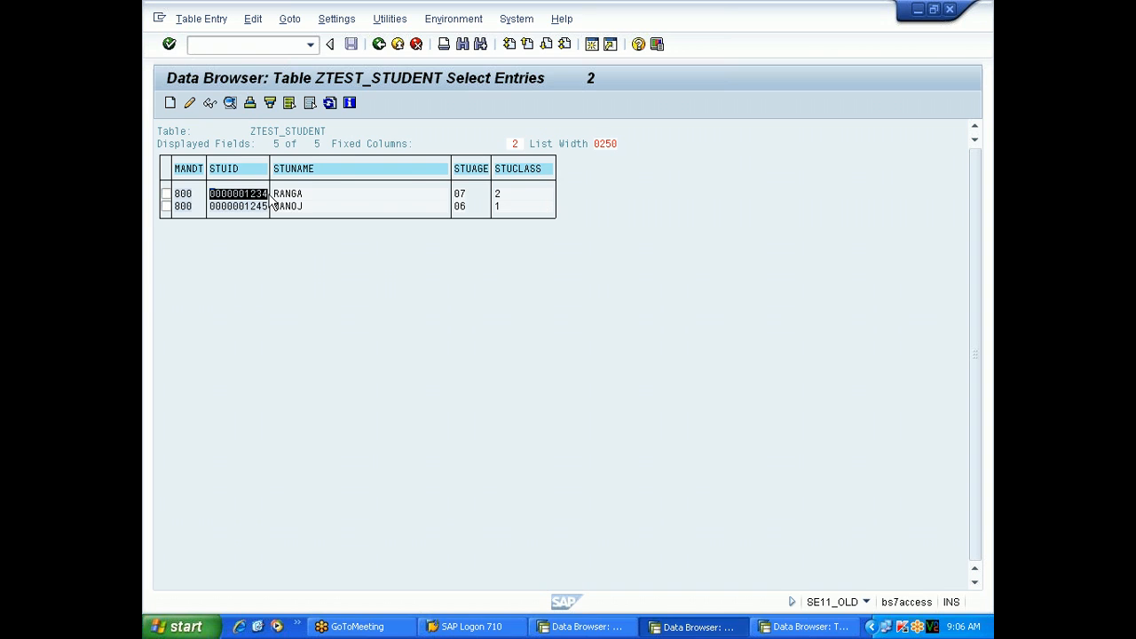
pyautogui.hotkey('alt', 'Tab')
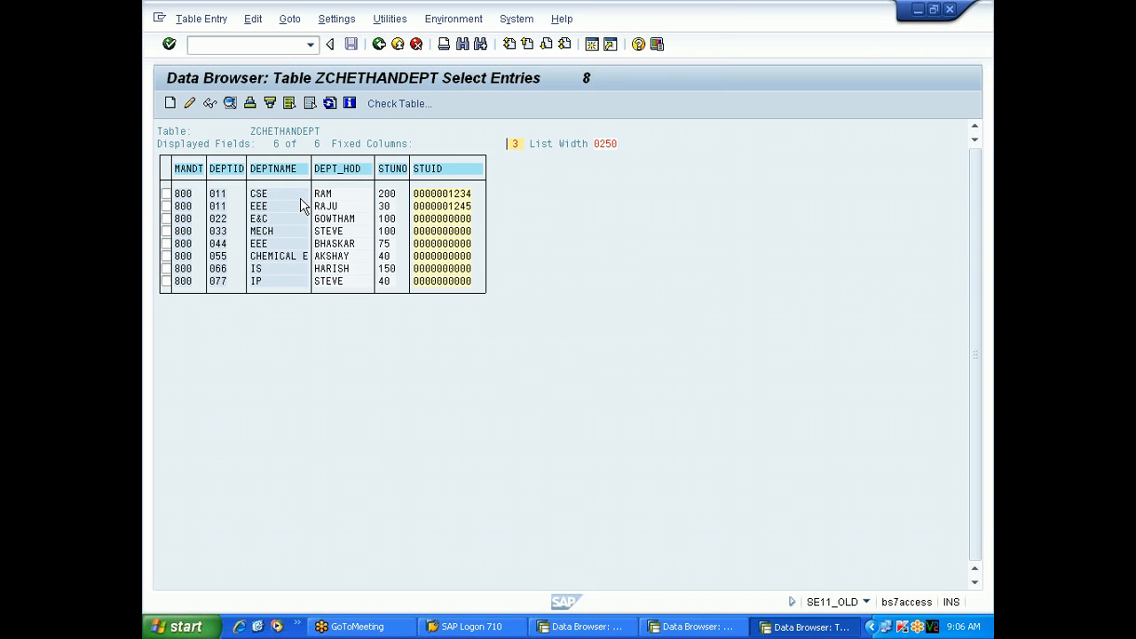
pyautogui.click(254, 197)
pyautogui.hotkey('alt', 'Tab')
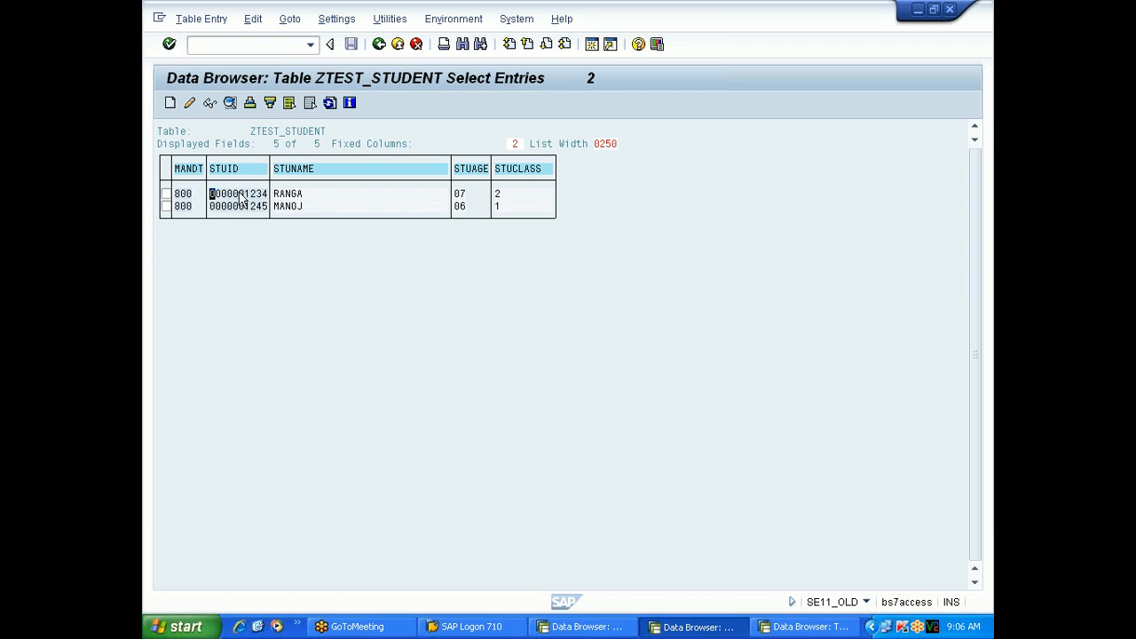
pyautogui.moveTo(210, 194); pyautogui.dragTo(269, 195)
pyautogui.hotkey('ctrl', 'c')
pyautogui.hotkey('alt', 'Tab')
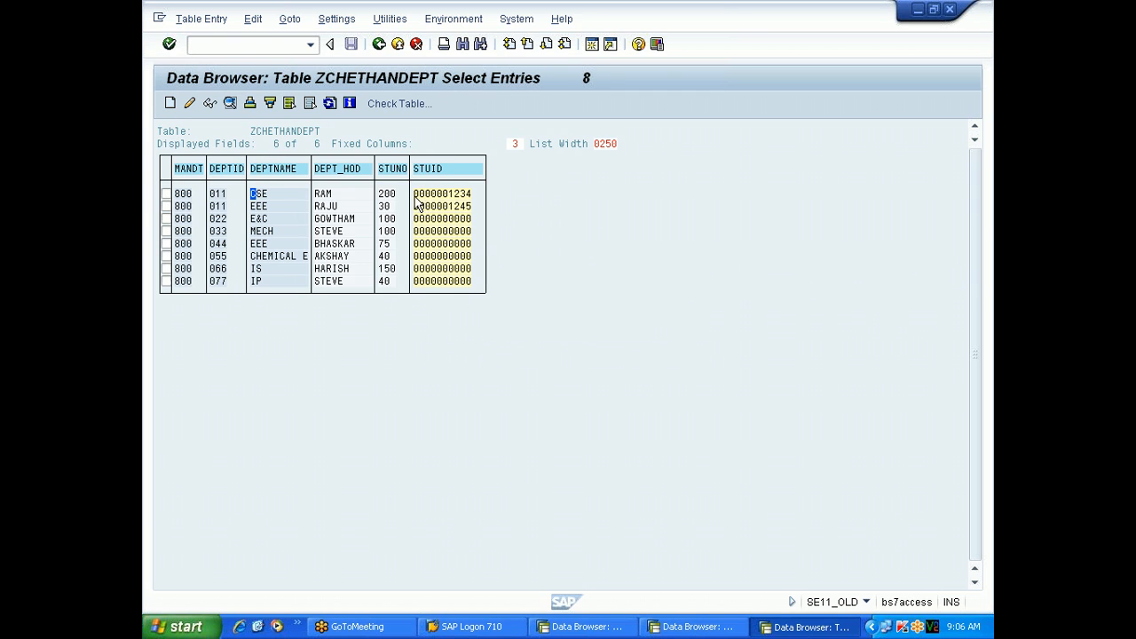
pyautogui.moveTo(414, 194); pyautogui.dragTo(473, 194)
pyautogui.hotkey('ctrl', 'c')
pyautogui.click(253, 197)
pyautogui.click(213, 195)
# Examine the first record in the ZTEST_DBVIEW entries, checking its STUID, DEPTID and DEPTNAME against the base tables.
pyautogui.click(672, 630)
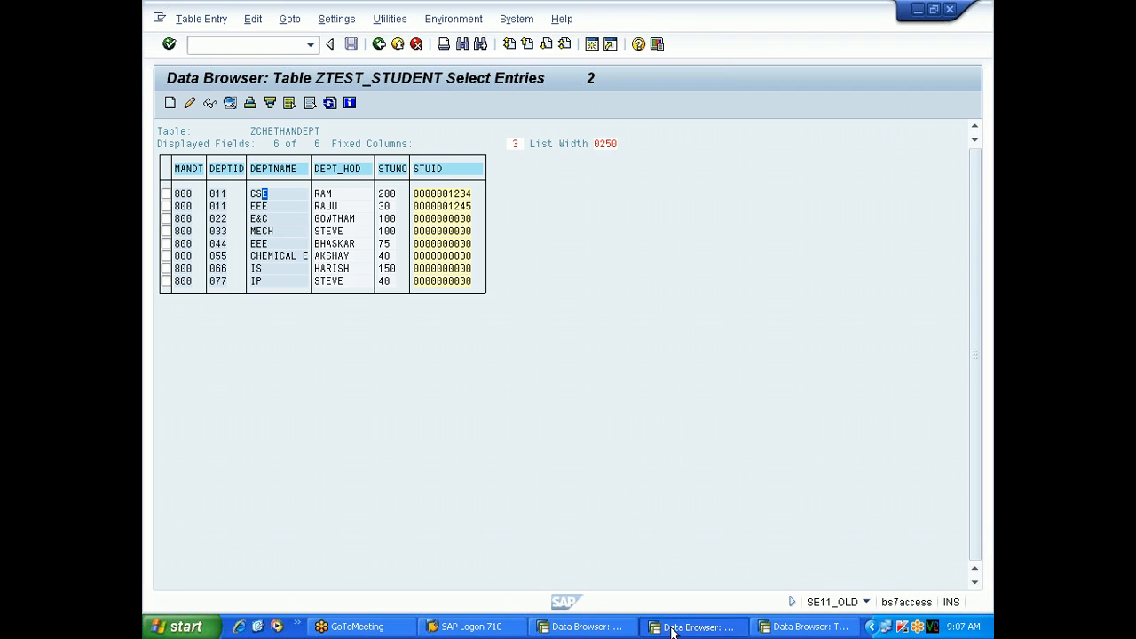
pyautogui.click(568, 630)
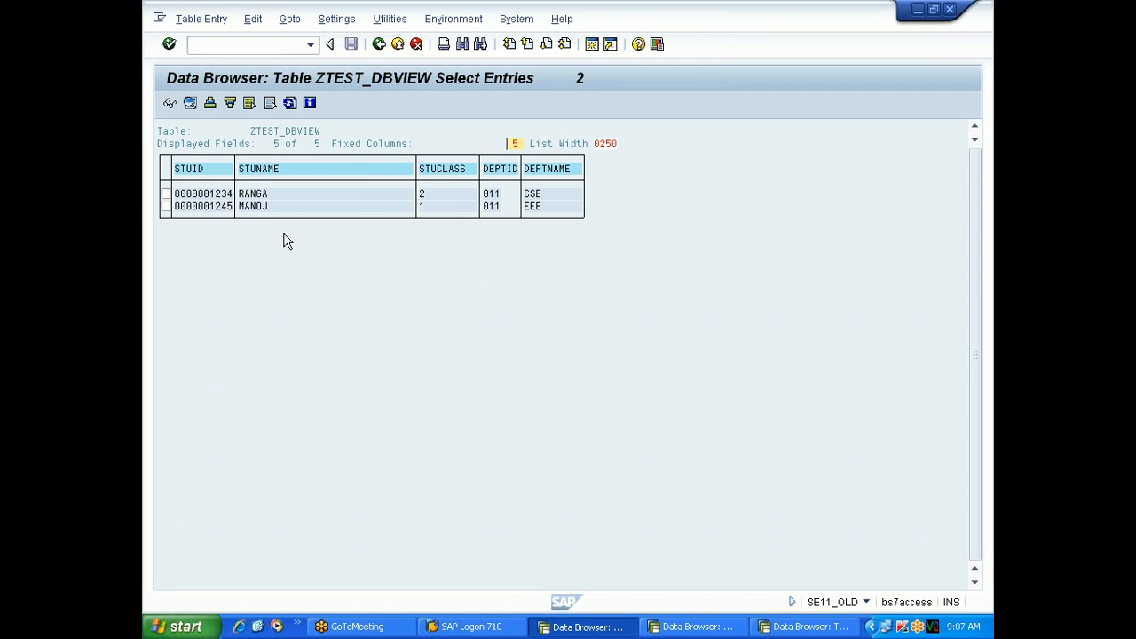
pyautogui.moveTo(252, 134); pyautogui.dragTo(324, 136)
pyautogui.moveTo(176, 195); pyautogui.dragTo(234, 193)
pyautogui.moveTo(486, 195); pyautogui.dragTo(550, 193)
pyautogui.click(549, 194)
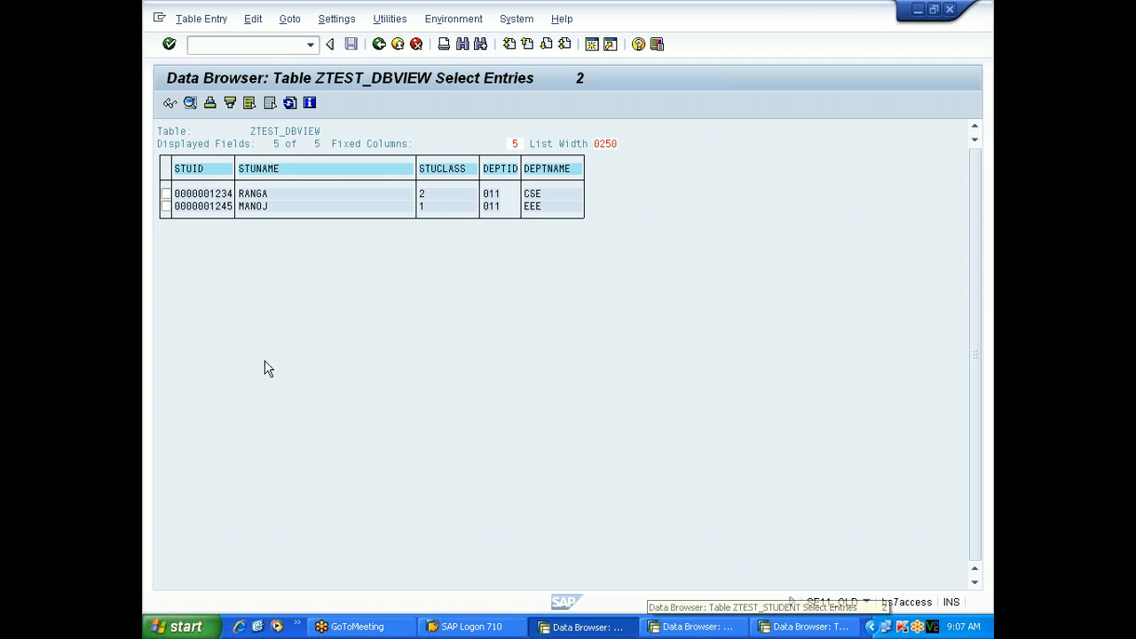
# Compare the second student's STUID, STUNAME and STUCLASS in ZTEST_STUDENT with the second record of ZTEST_DBVIEW.
pyautogui.click(691, 624)
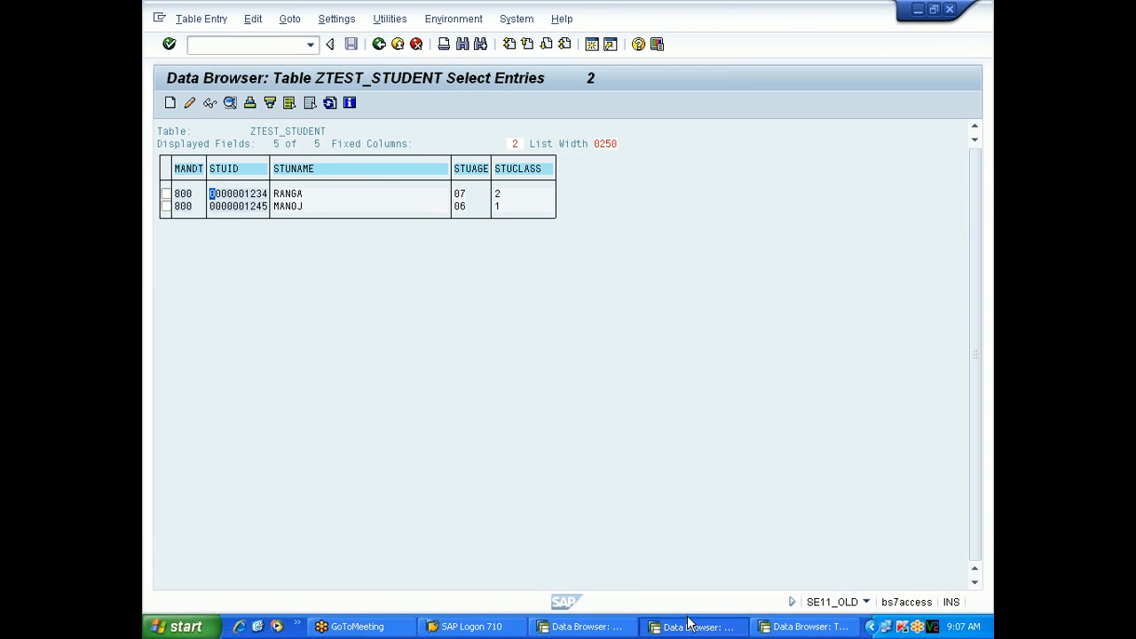
pyautogui.moveTo(218, 207); pyautogui.dragTo(306, 209)
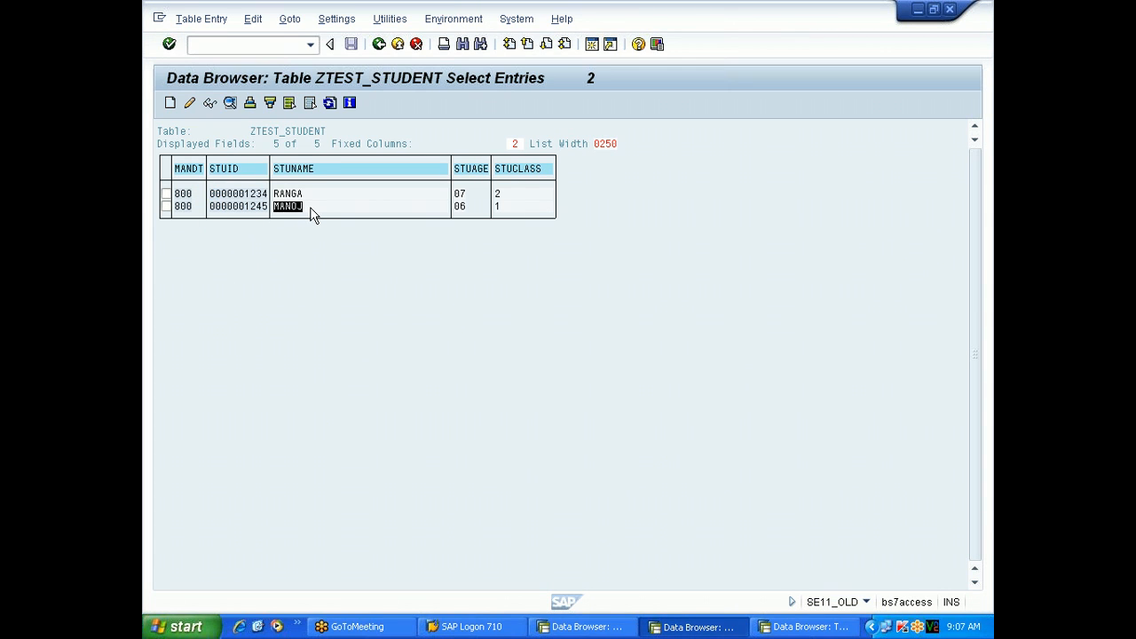
pyautogui.click(497, 210)
pyautogui.hotkey('alt', 'Tab')
pyautogui.hotkey('alt', 'Tab')
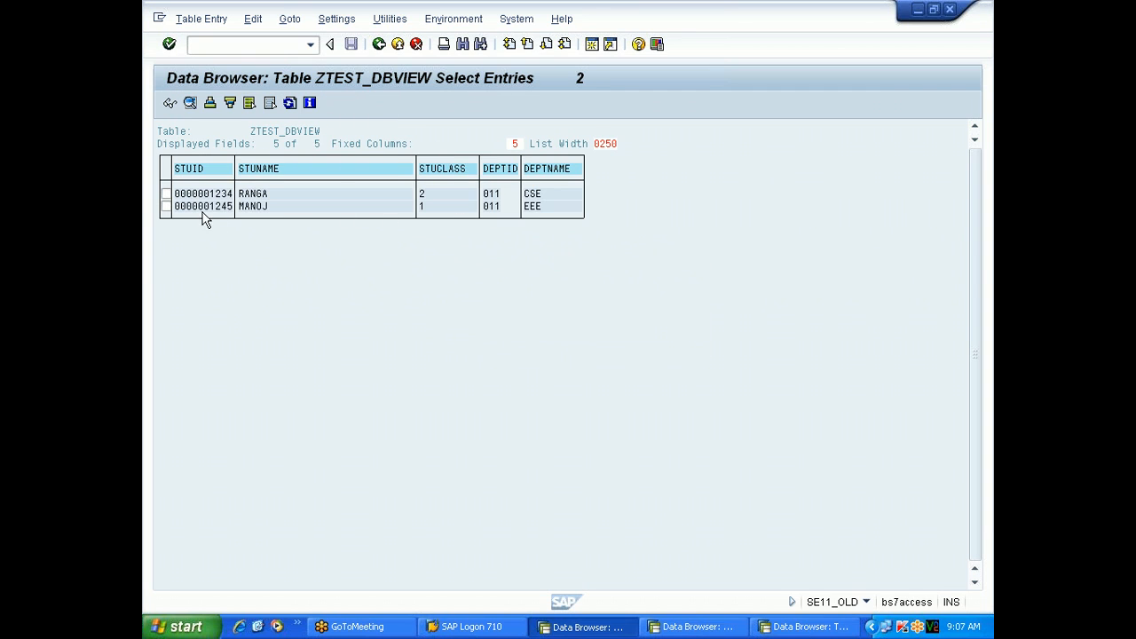
pyautogui.click(426, 211)
pyautogui.click(193, 207)
# Check the second student's STUID and DEPTID in ZCHETHANDEPT against the department fields in the ZTEST_DBVIEW entries.
pyautogui.click(808, 627)
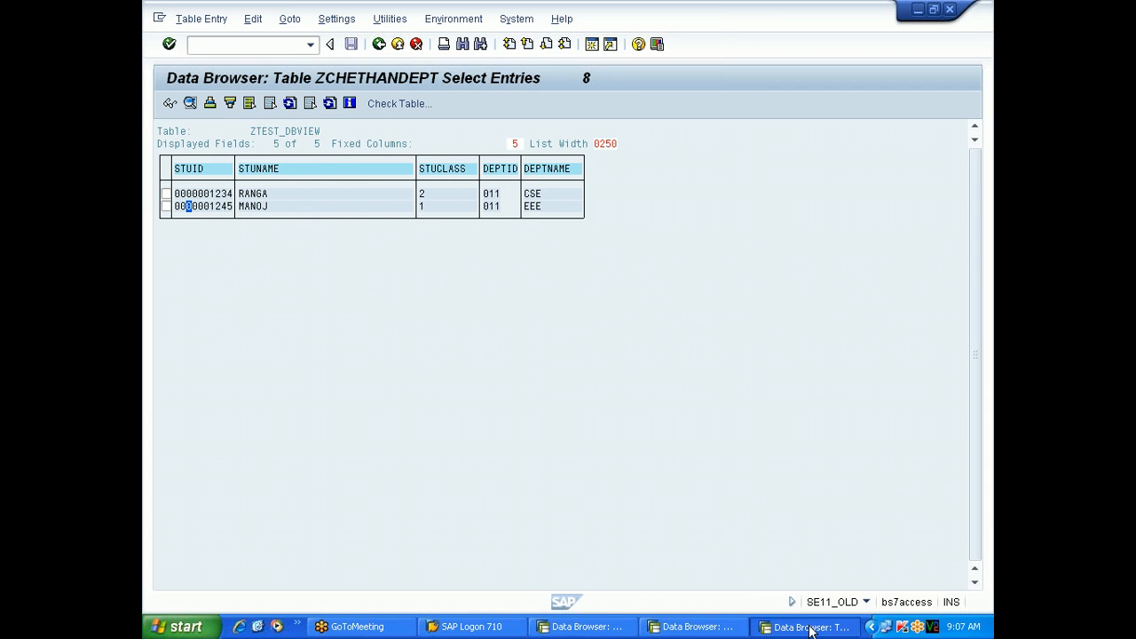
pyautogui.click(417, 210)
pyautogui.moveTo(416, 209); pyautogui.dragTo(469, 221)
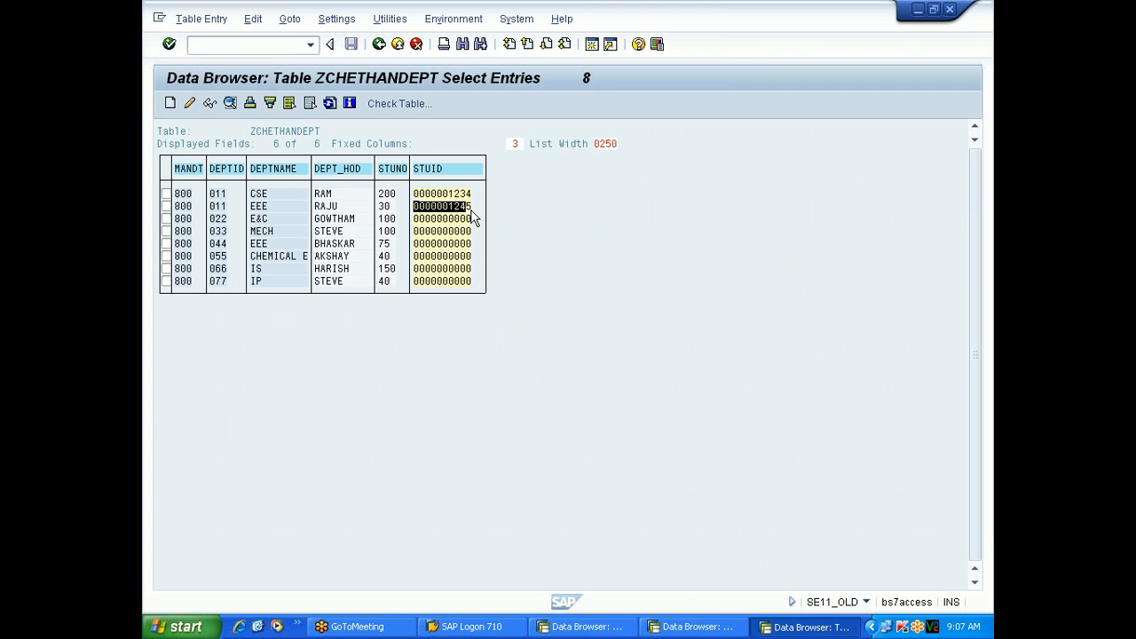
pyautogui.hotkey('ctrl', 'c')
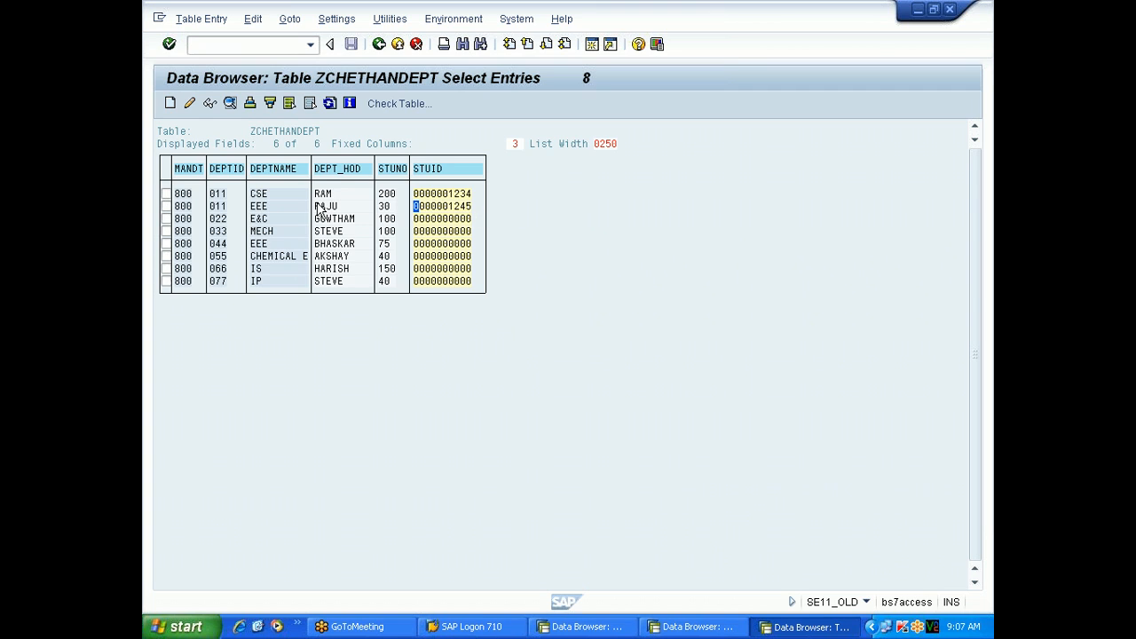
pyautogui.click(214, 207)
pyautogui.hotkey('alt', 'Tab')
pyautogui.moveTo(484, 205); pyautogui.dragTo(520, 221)
pyautogui.click(525, 208)
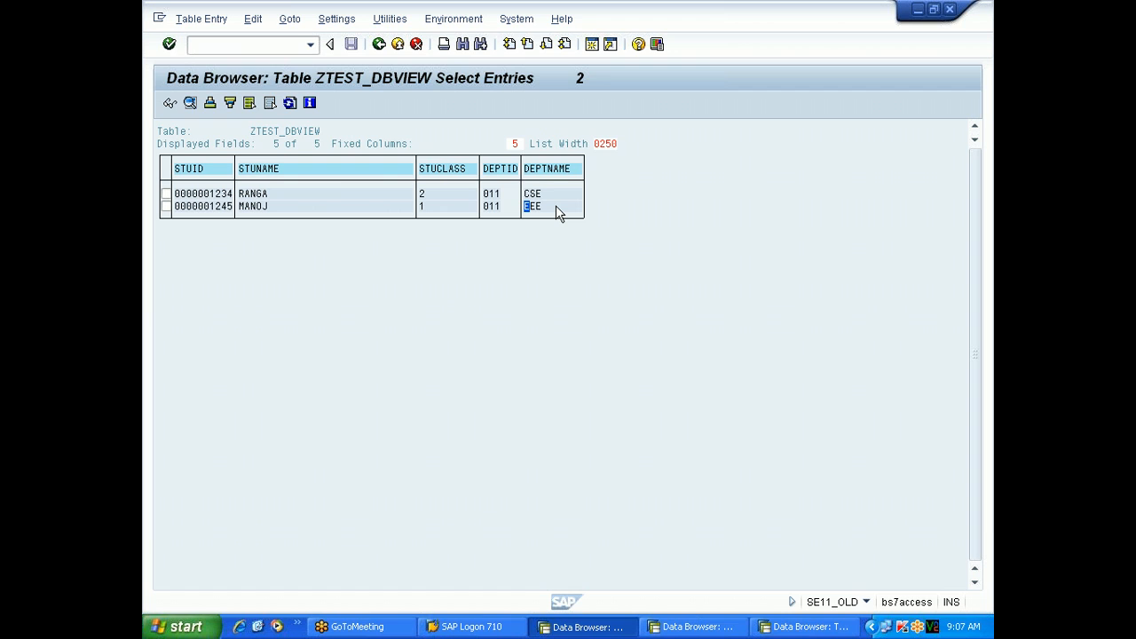
# Return to the ZTEST_DBVIEW definition and review its base tables and join conditions.
pyautogui.click(379, 44)
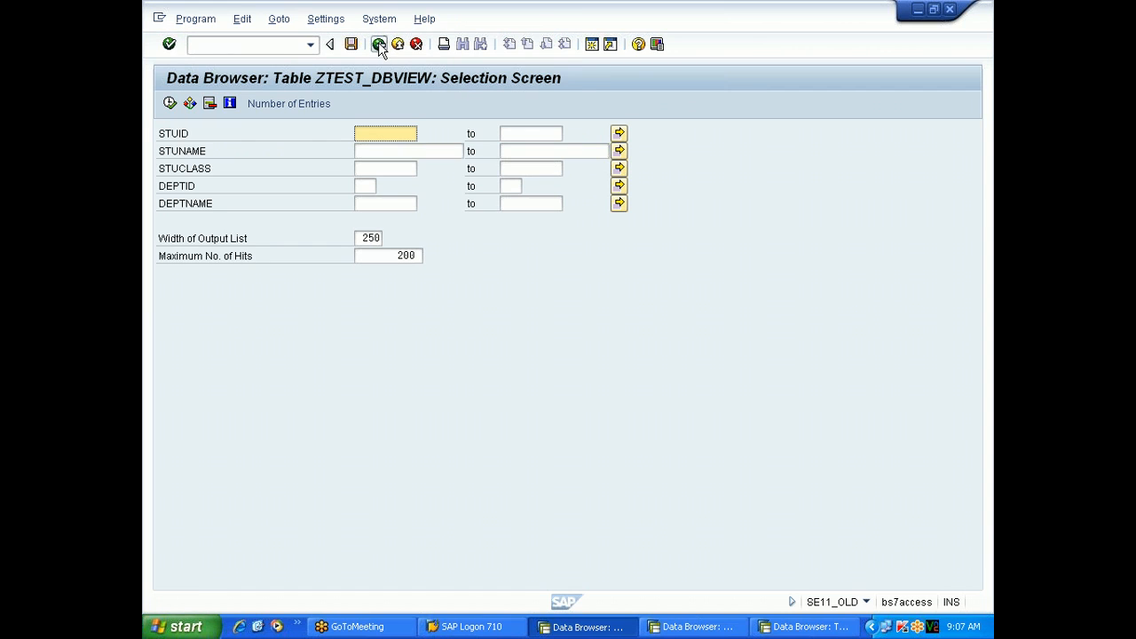
pyautogui.click(380, 44)
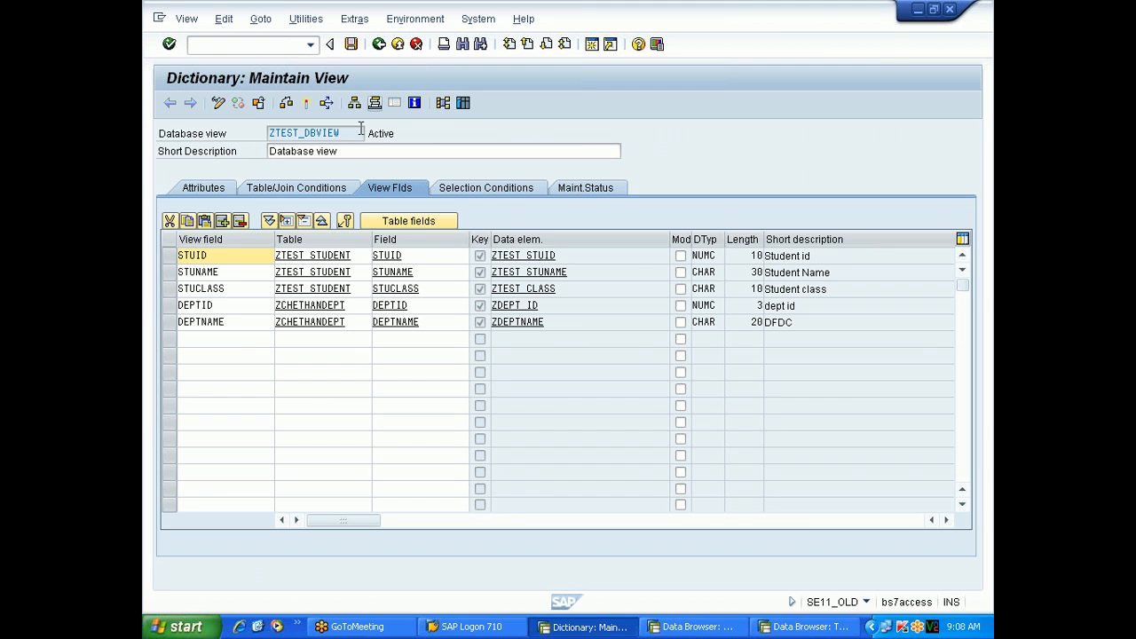
pyautogui.click(316, 189)
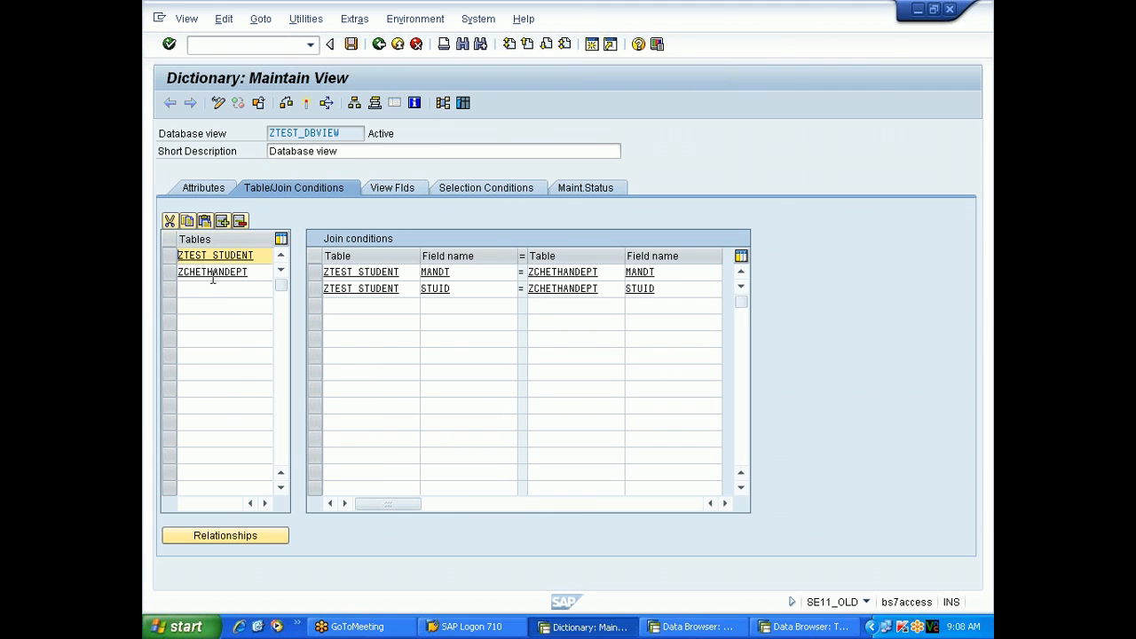
pyautogui.click(195, 271)
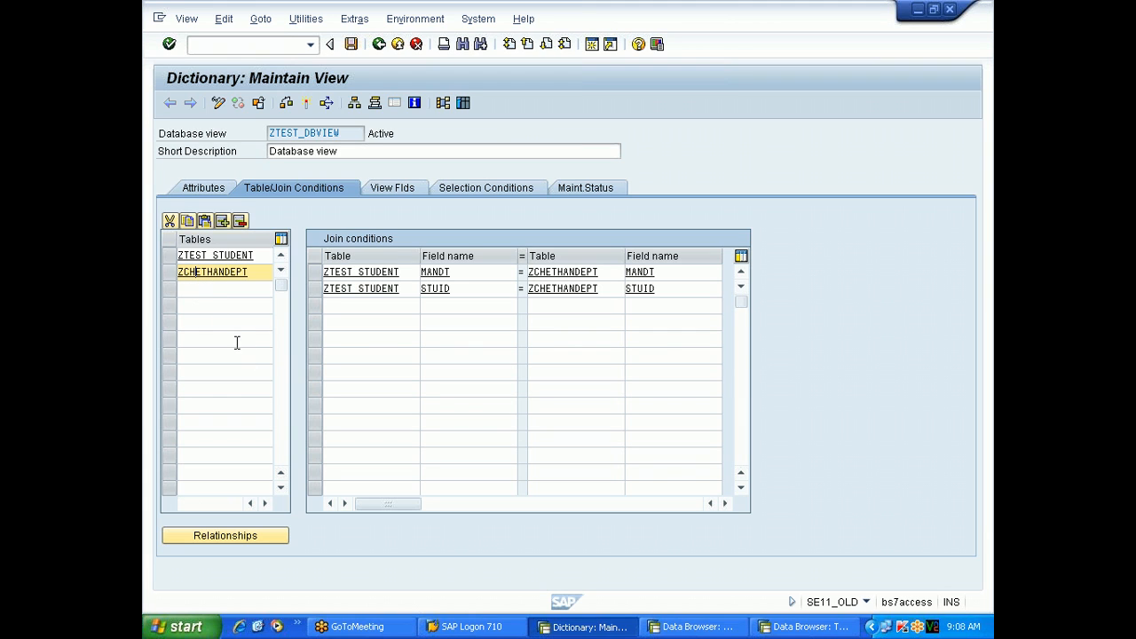
pyautogui.click(209, 295)
pyautogui.scroll(-1, 227, 470)
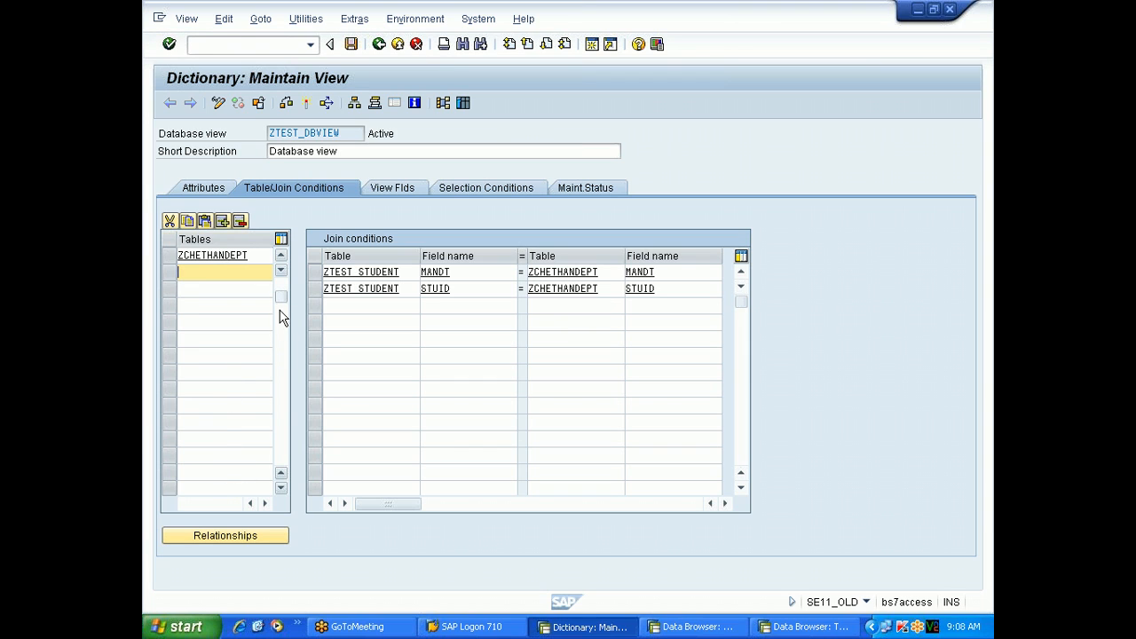
pyautogui.moveTo(278, 299); pyautogui.dragTo(278, 284)
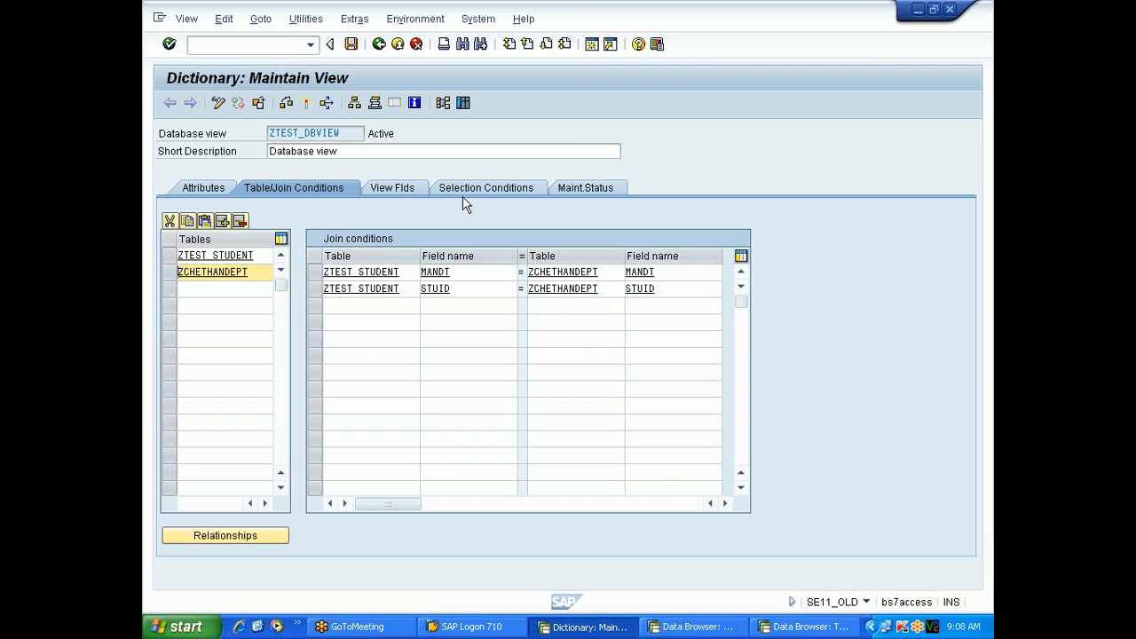
# Display the ZTEST_DBVIEW entries, select the first record and check which table entry operations are available for it.
pyautogui.click(462, 103)
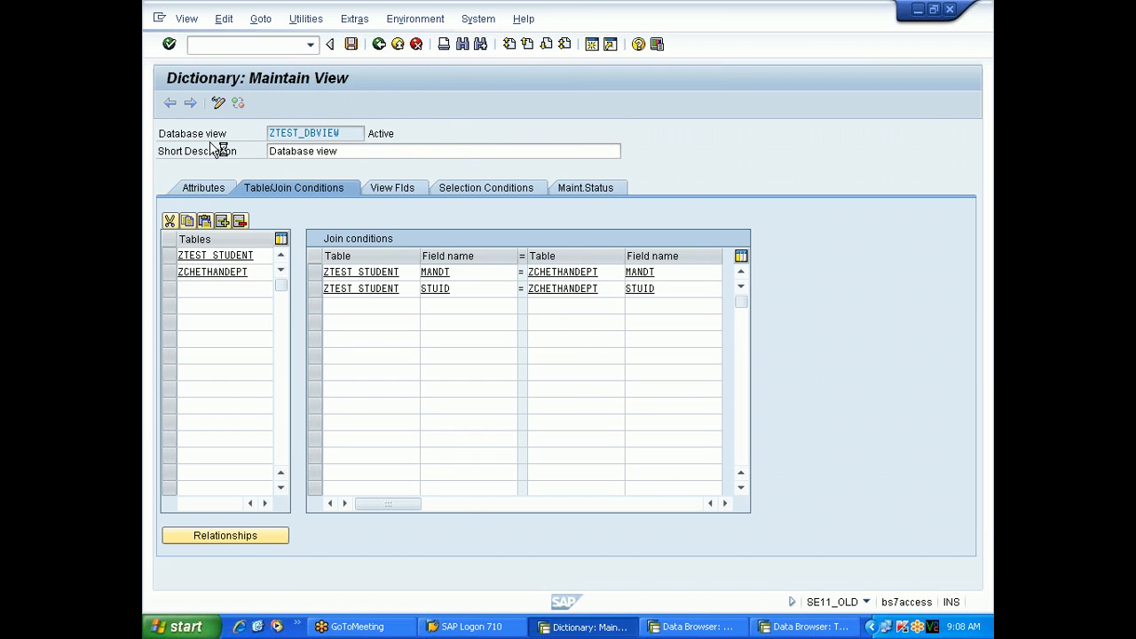
pyautogui.click(169, 103)
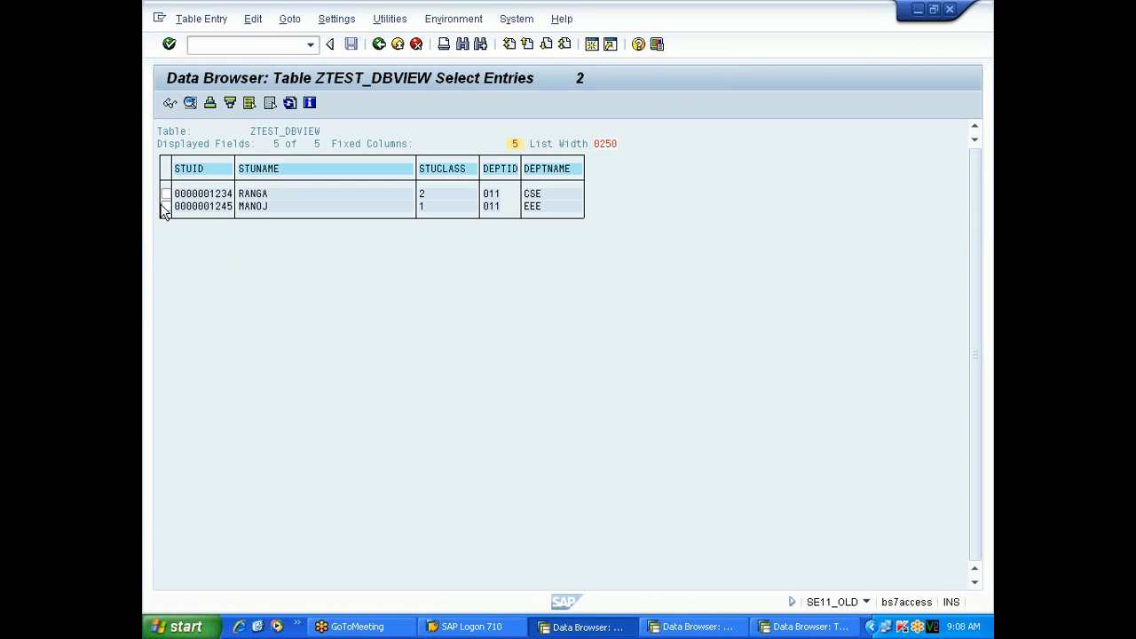
pyautogui.click(166, 194)
pyautogui.click(206, 19)
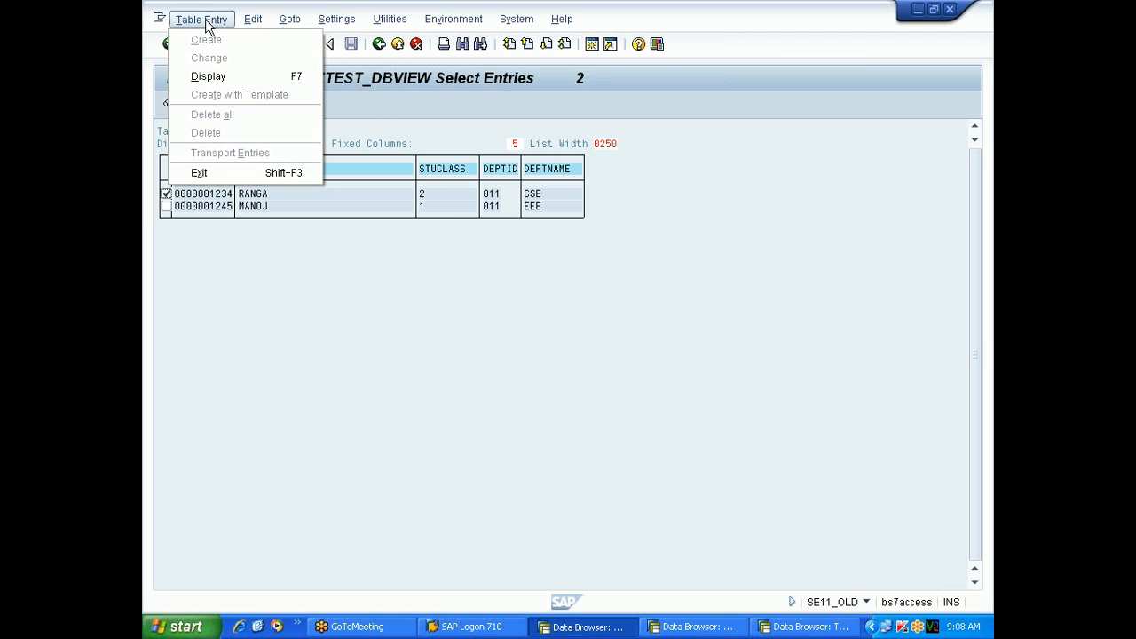
pyautogui.click(350, 288)
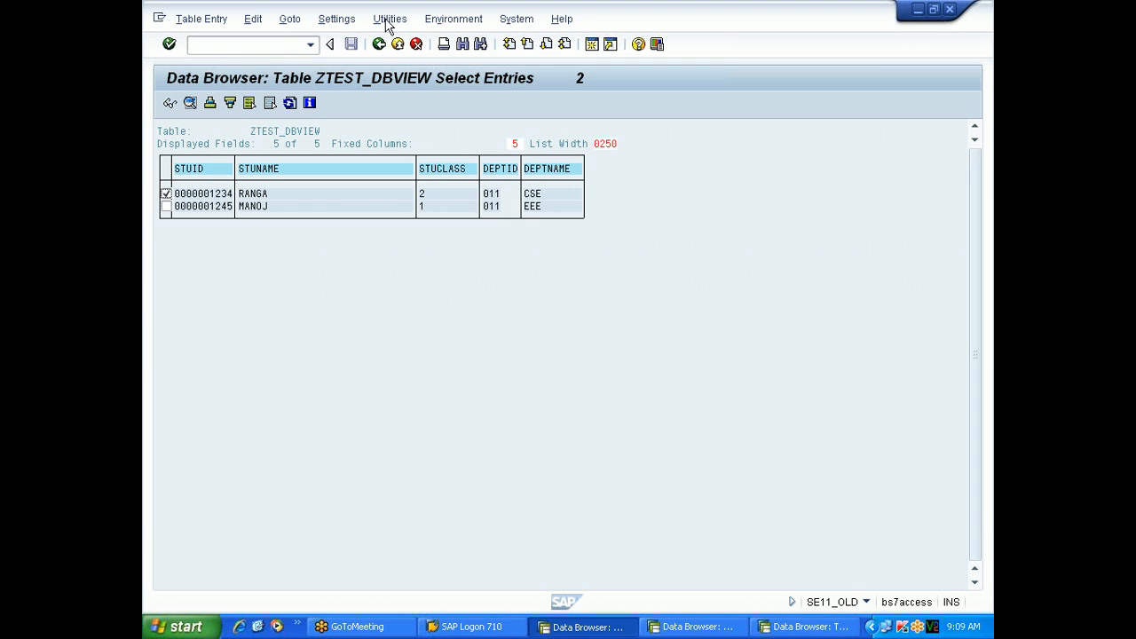
pyautogui.click(380, 45)
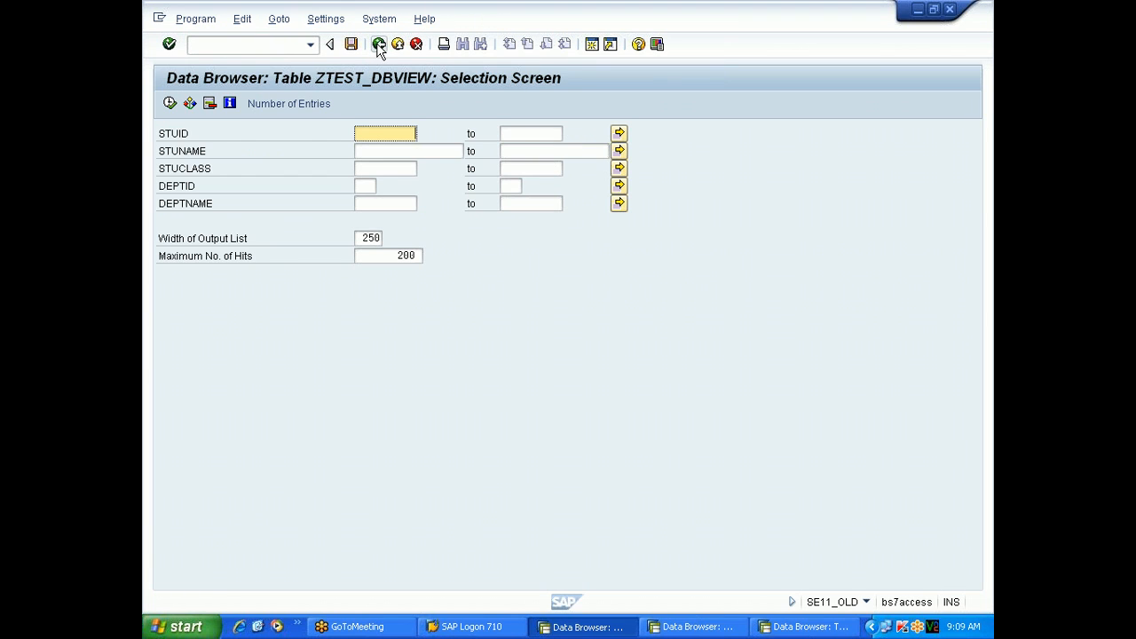
pyautogui.click(379, 45)
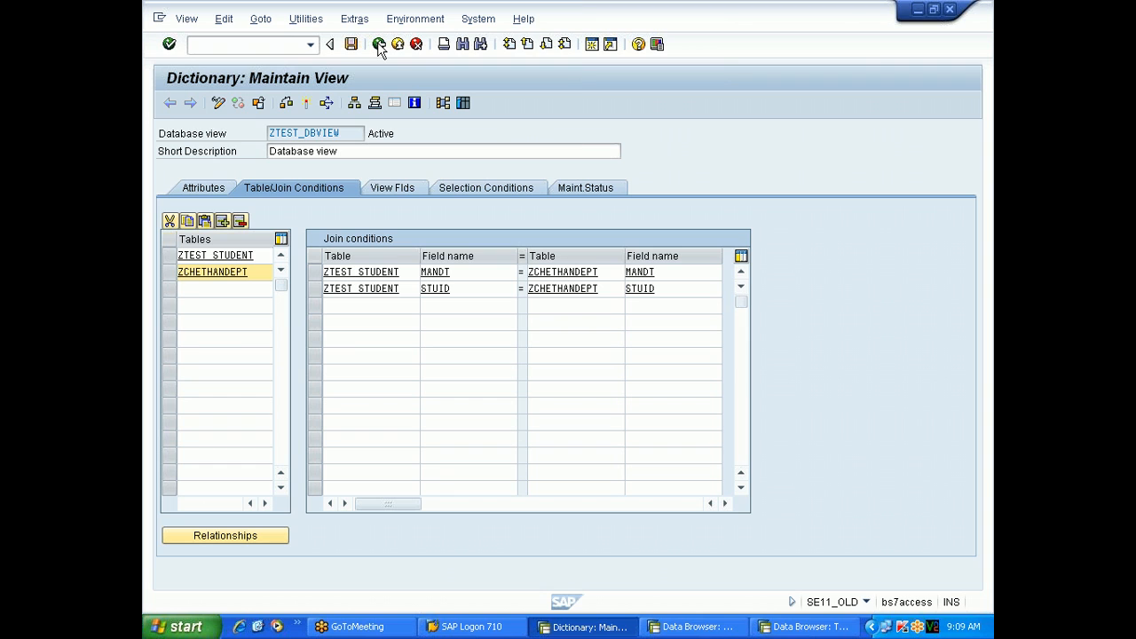
# Review the view's selection conditions and check the DEPTNAME column in the ZTEST_DBVIEW entries.
pyautogui.click(485, 190)
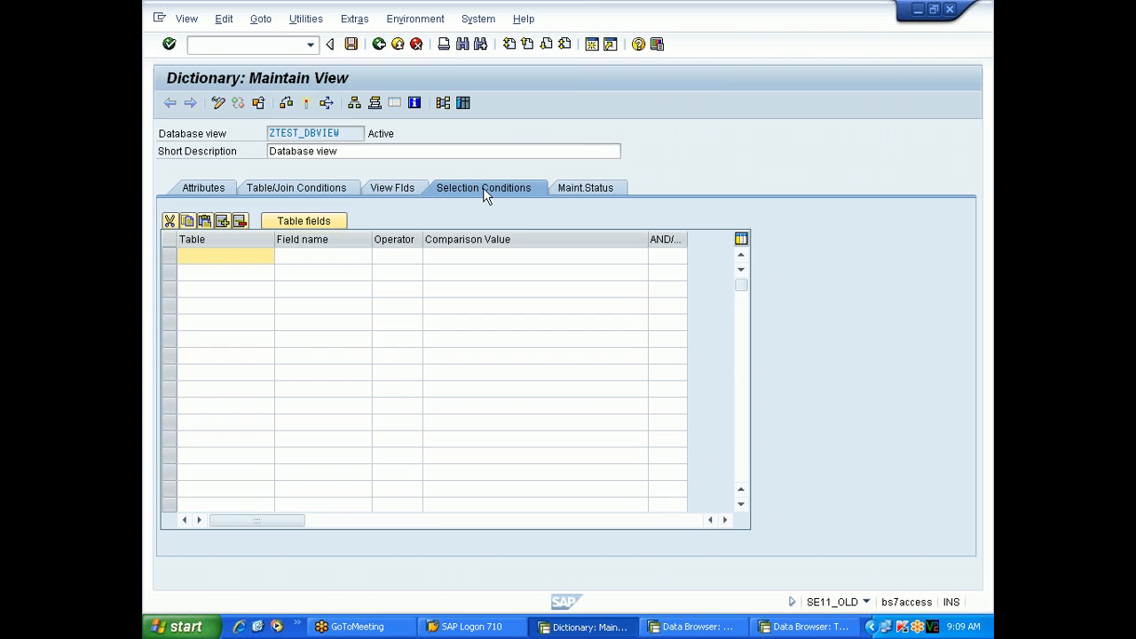
pyautogui.click(463, 103)
pyautogui.press('F8')
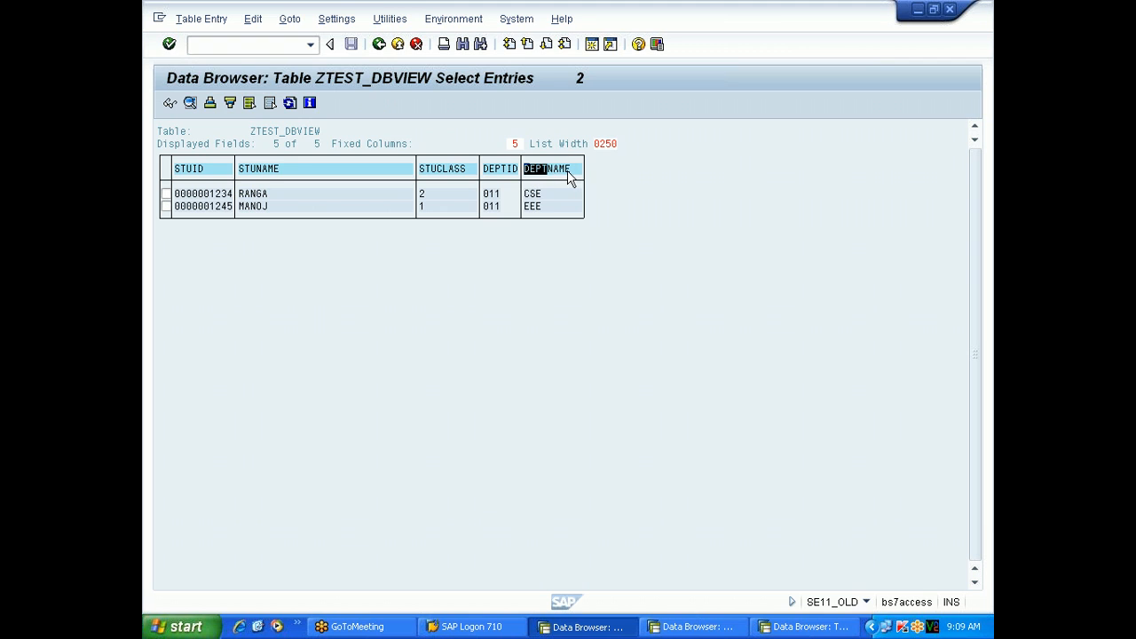
pyautogui.click(380, 44)
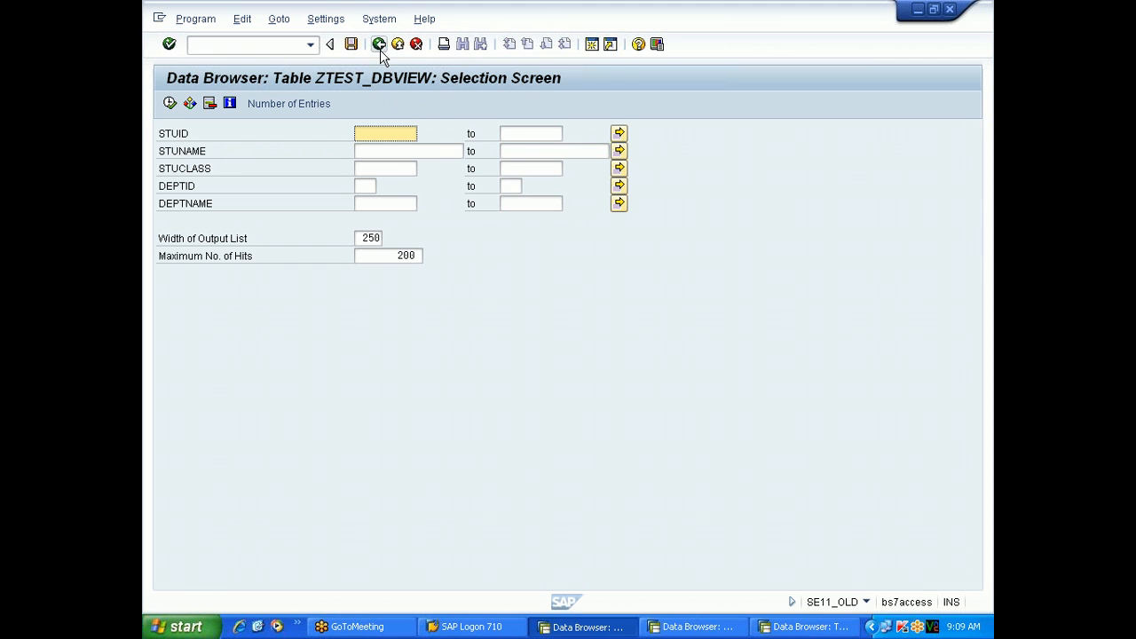
pyautogui.click(379, 44)
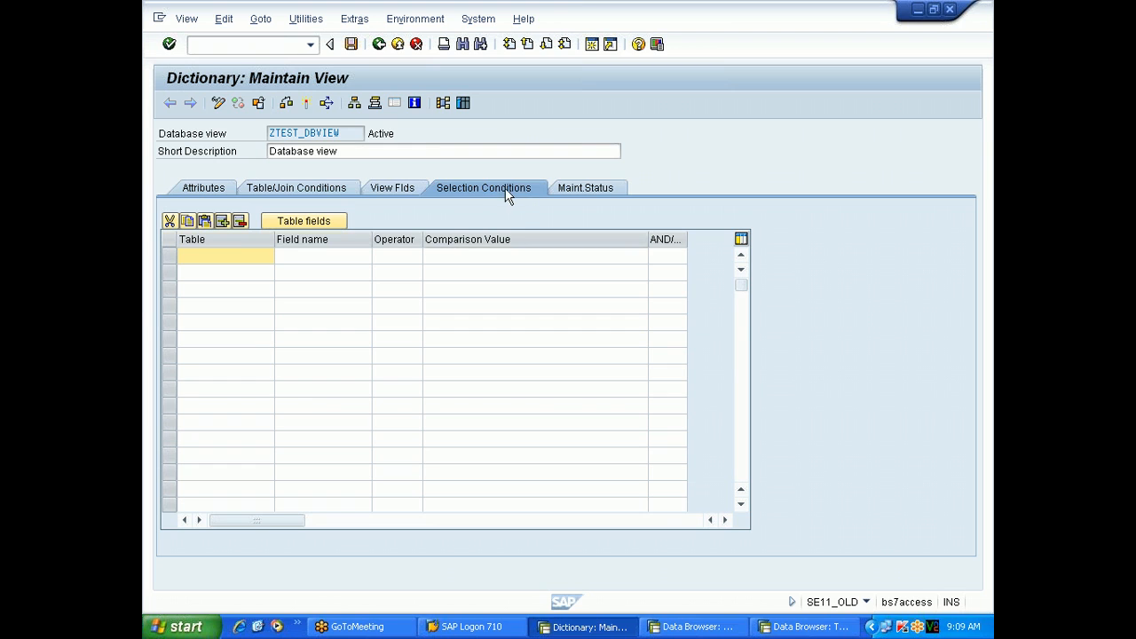
# Add the DEPTNAME field of base table ZCHETHANDEPT to the view's selection conditions.
pyautogui.click(296, 218)
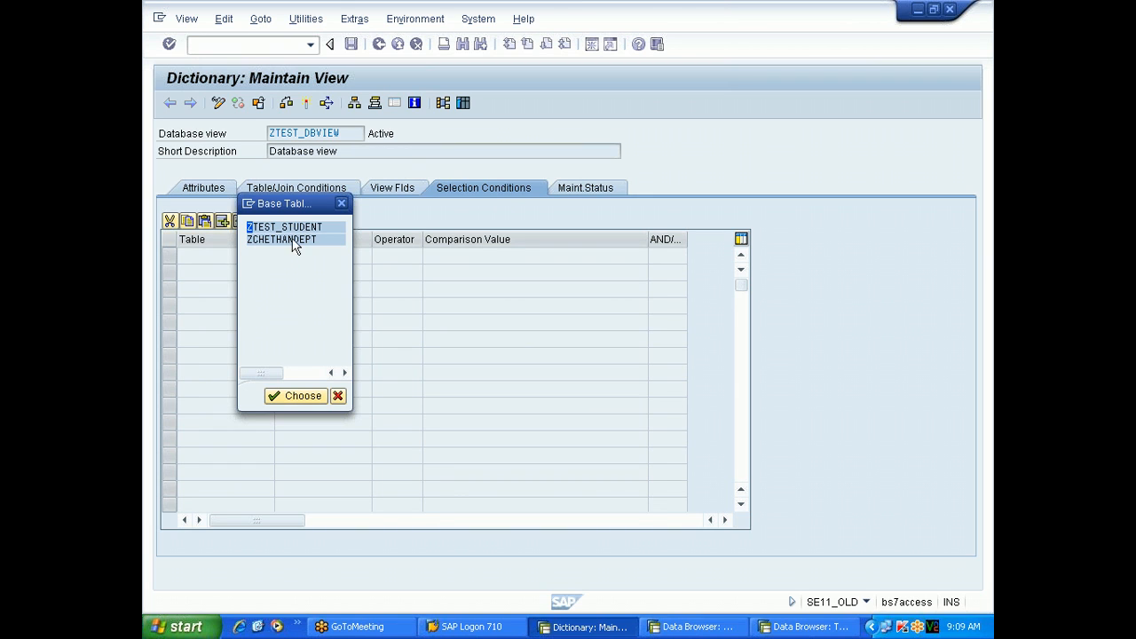
pyautogui.click(284, 240)
pyautogui.doubleClick(286, 247)
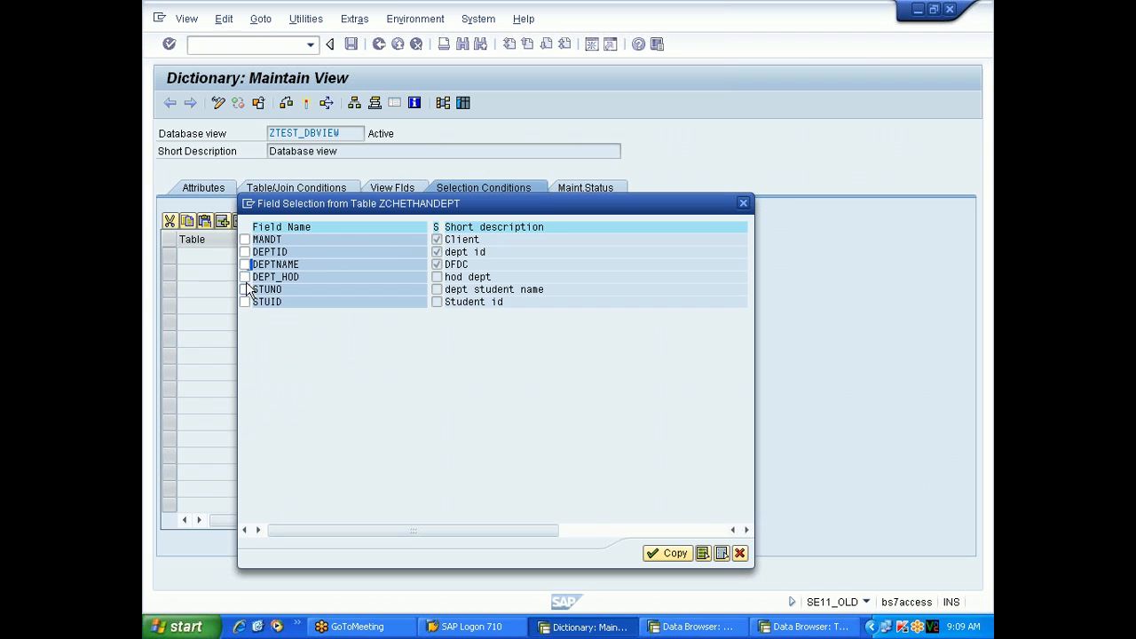
pyautogui.click(245, 264)
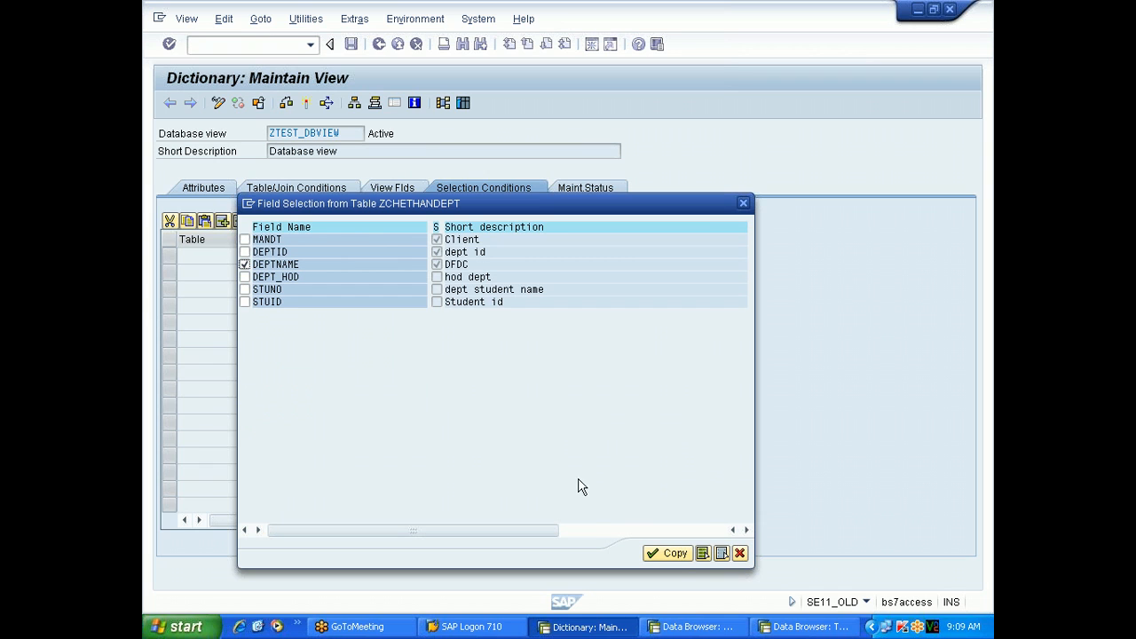
pyautogui.click(670, 553)
# Set the DEPTNAME selection condition's operator to EQ and its comparison value to 'EEE'.
pyautogui.click(397, 256)
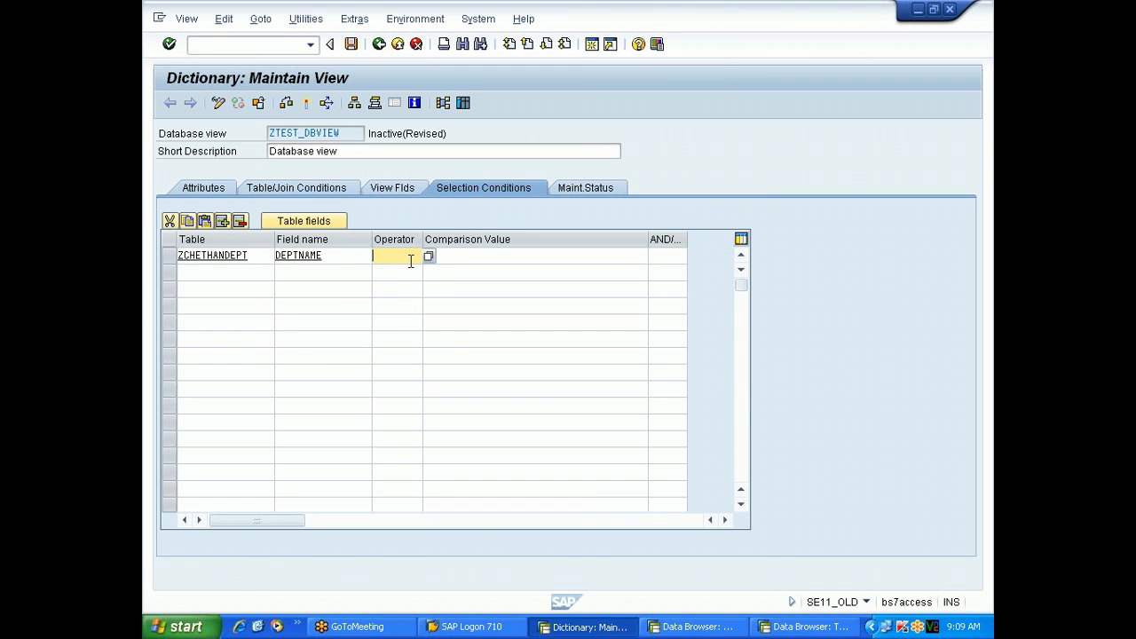
pyautogui.click(428, 258)
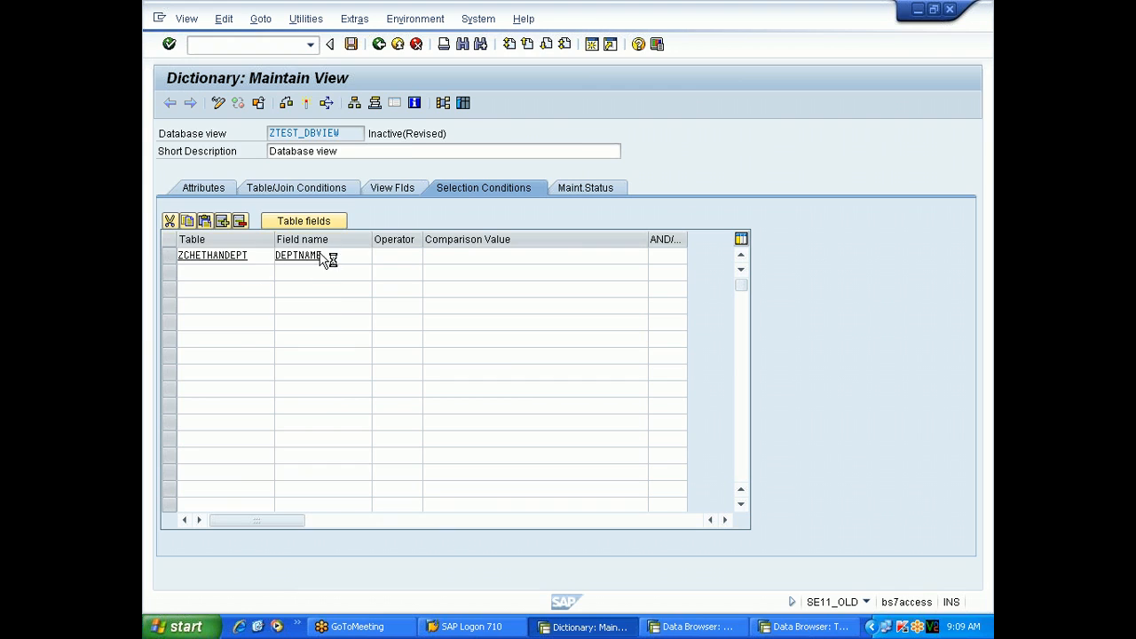
pyautogui.doubleClick(169, 189)
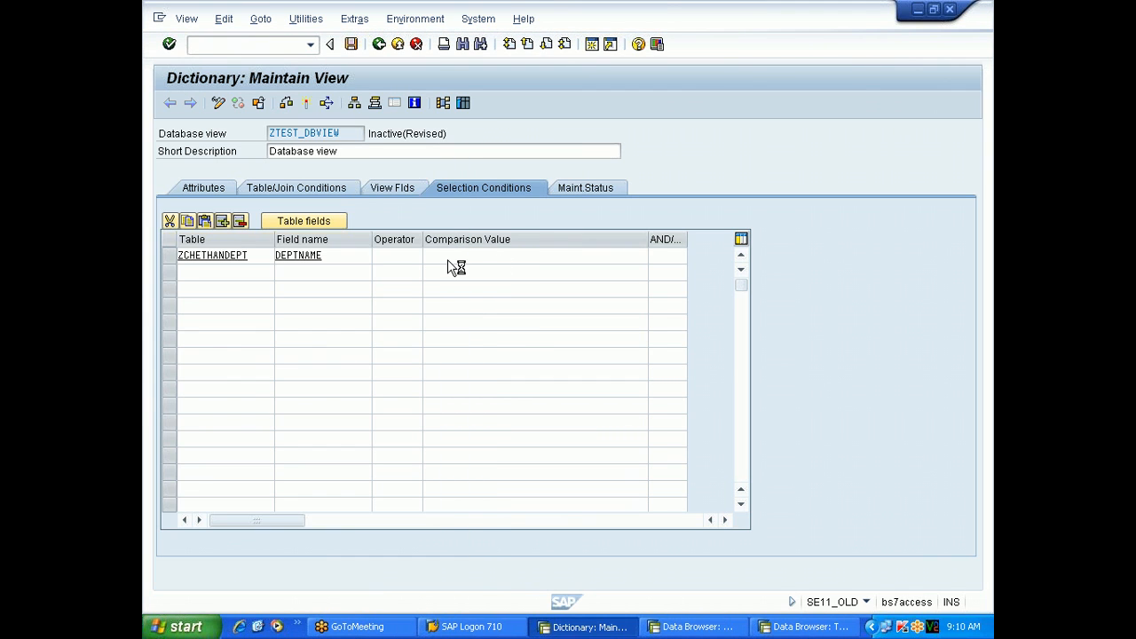
pyautogui.click(456, 254)
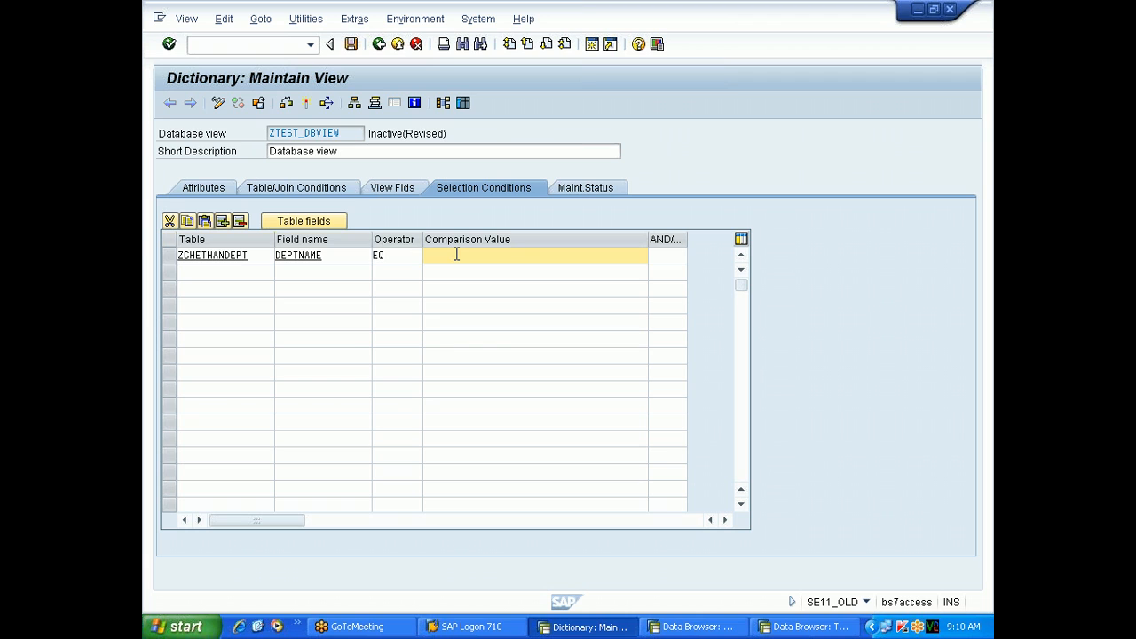
pyautogui.write('eee')
pyautogui.press('Return')
pyautogui.press('Delete')
pyautogui.press('Delete')
pyautogui.press('Delete')
pyautogui.write('EEE')
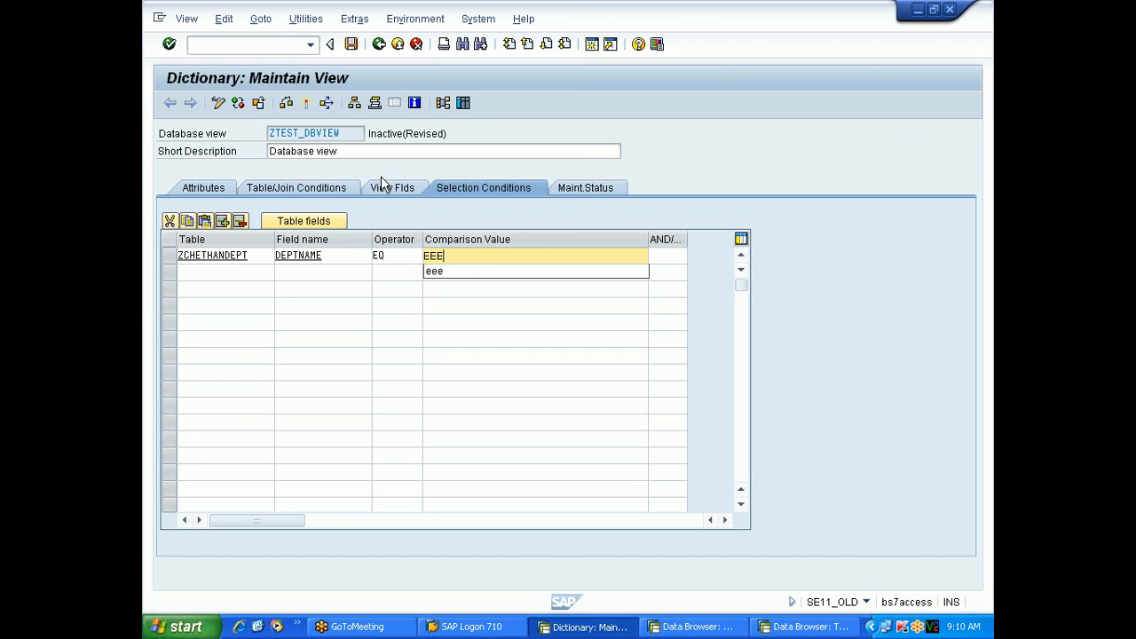
# Activate ZTEST_DBVIEW without showing the activation log and check the view's filtered entries.
pyautogui.click(306, 103)
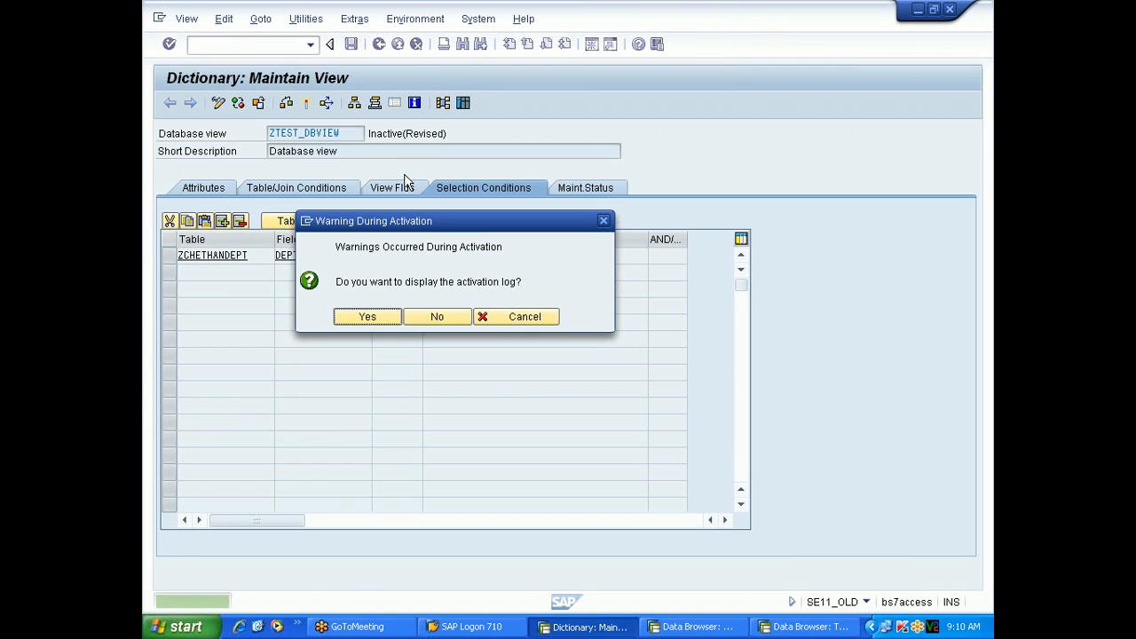
pyautogui.click(451, 307)
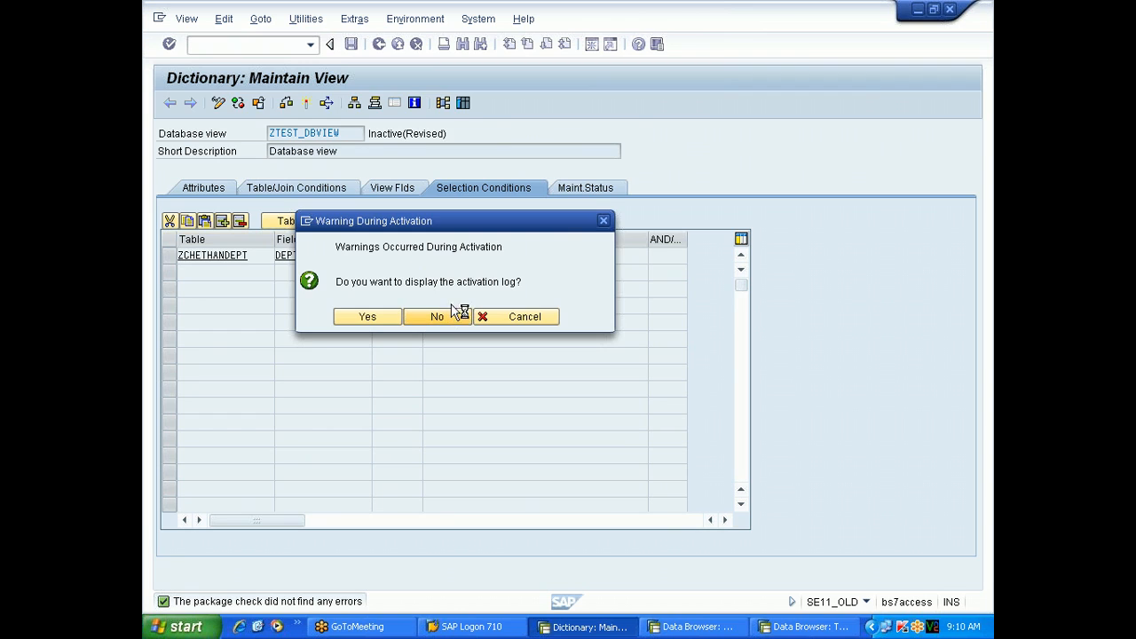
pyautogui.click(463, 103)
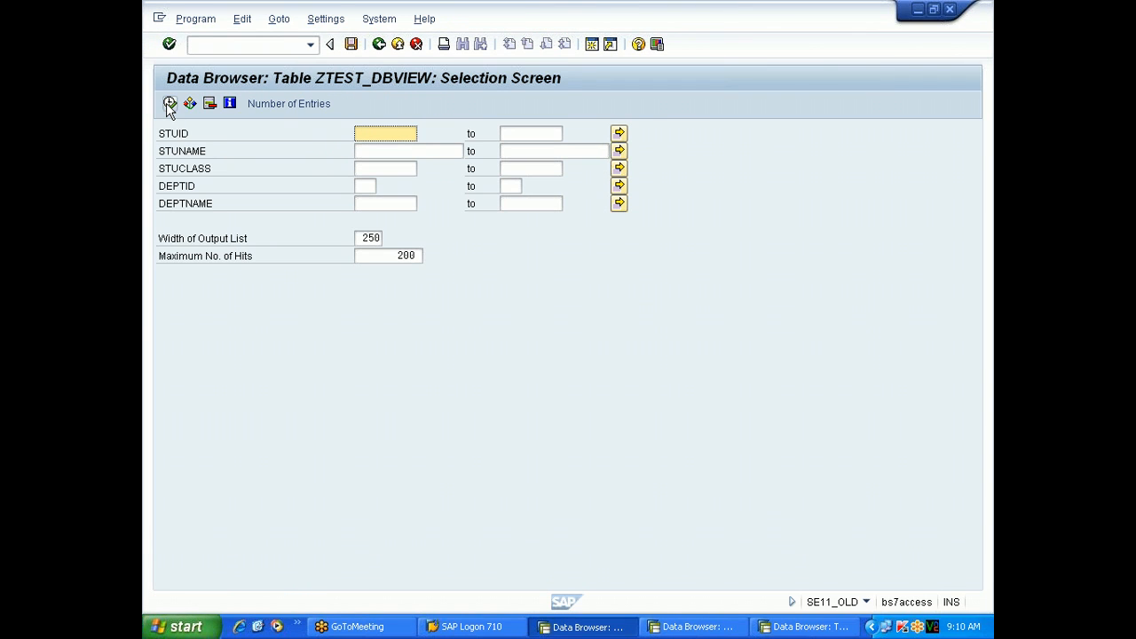
pyautogui.click(168, 104)
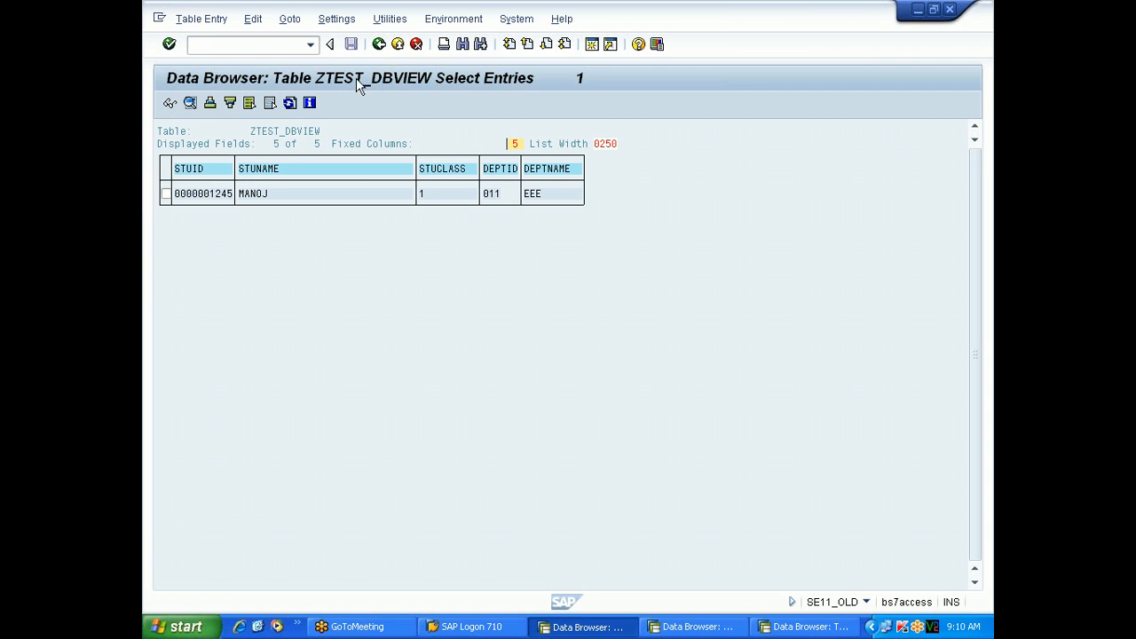
pyautogui.click(379, 44)
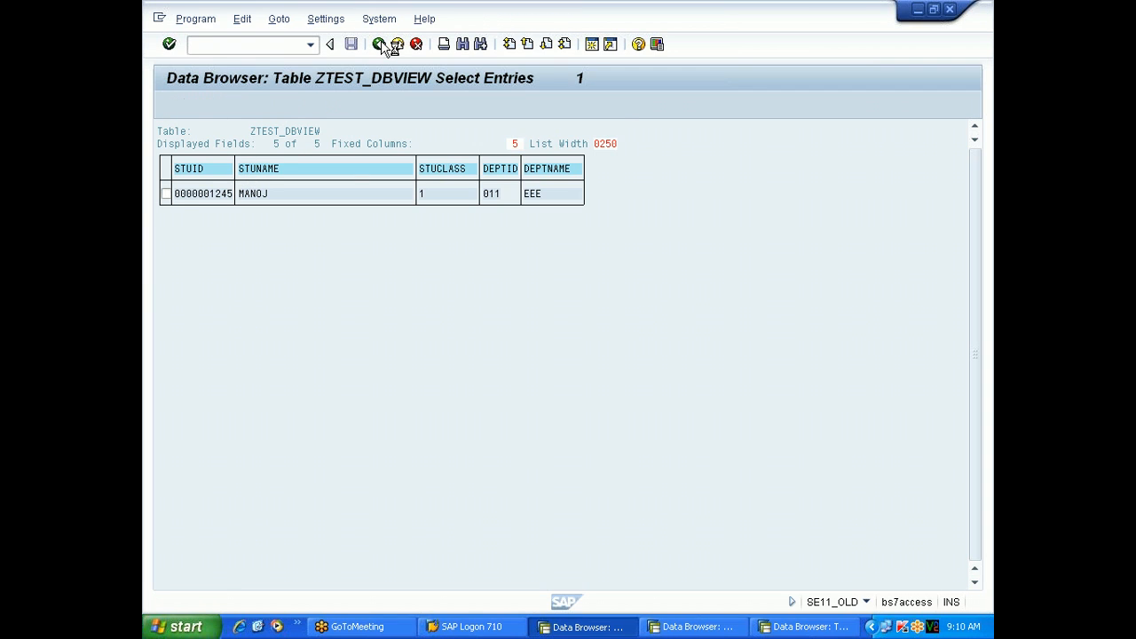
pyautogui.click(379, 44)
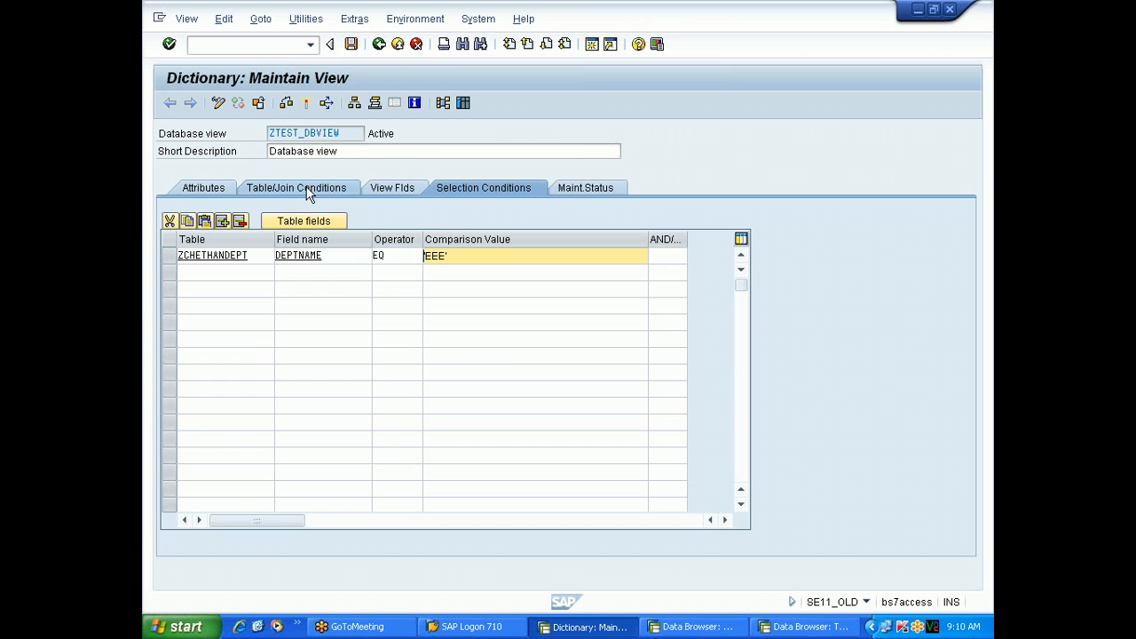
# Compare the STUID values in the ZTEST_STUDENT and ZCHETHANDEPT entries, including the E&C department's record.
pyautogui.click(682, 629)
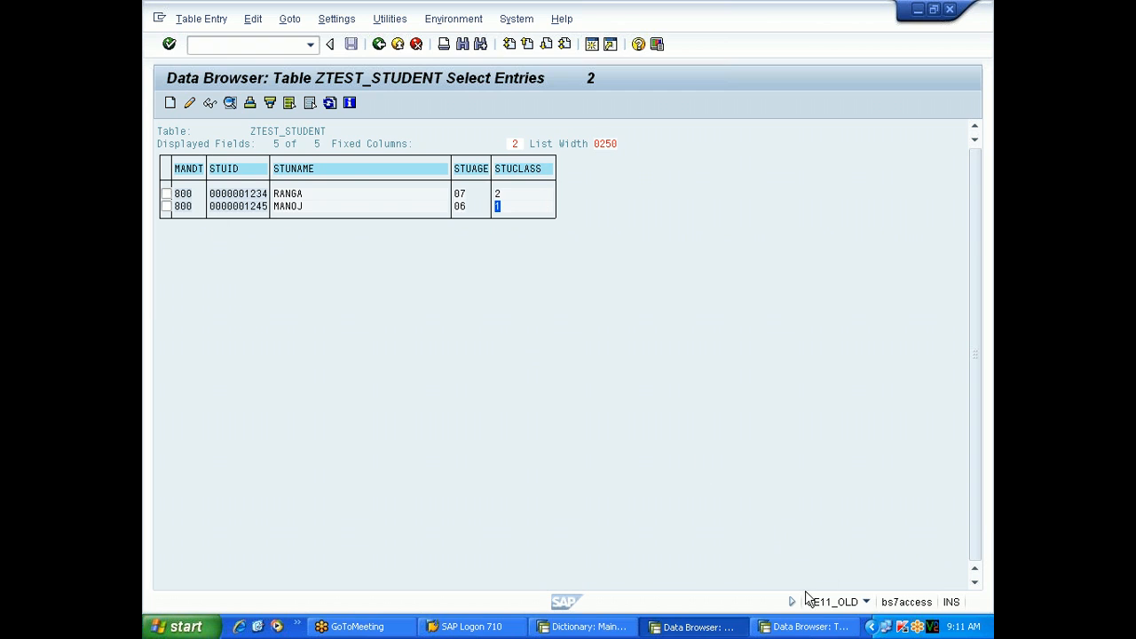
pyautogui.click(789, 630)
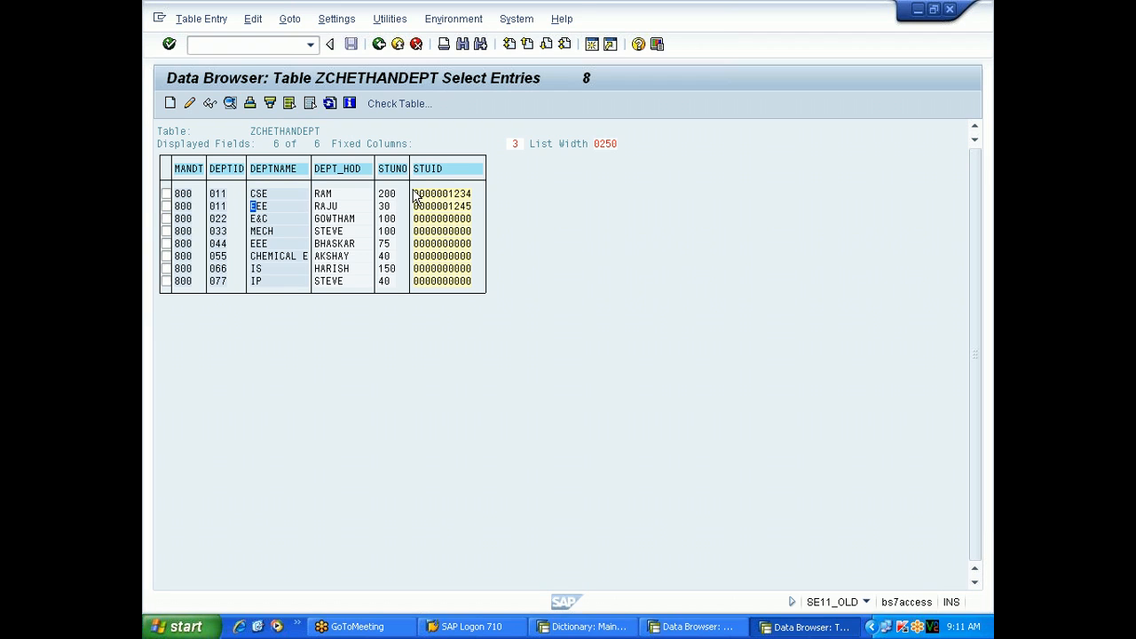
pyautogui.click(697, 627)
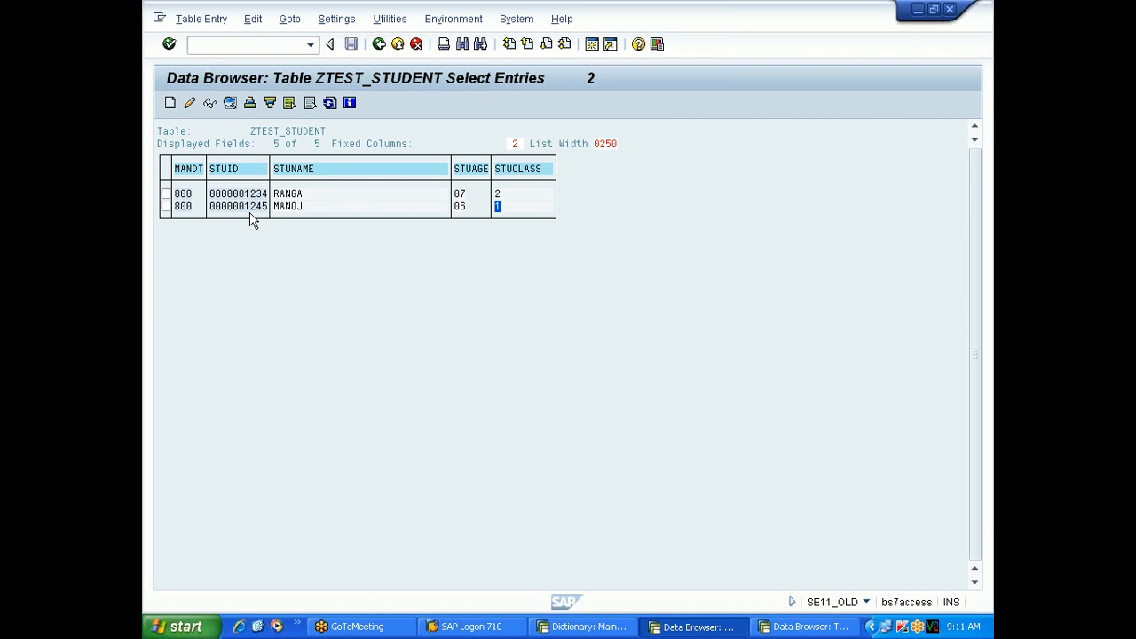
pyautogui.click(803, 627)
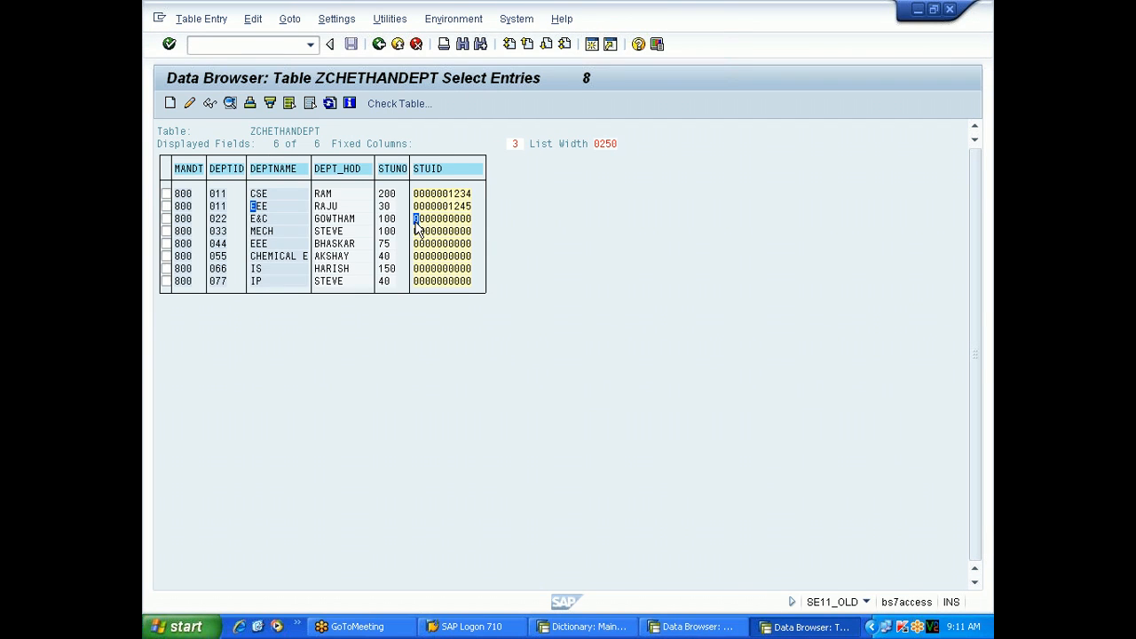
pyautogui.moveTo(413, 220); pyautogui.dragTo(479, 222)
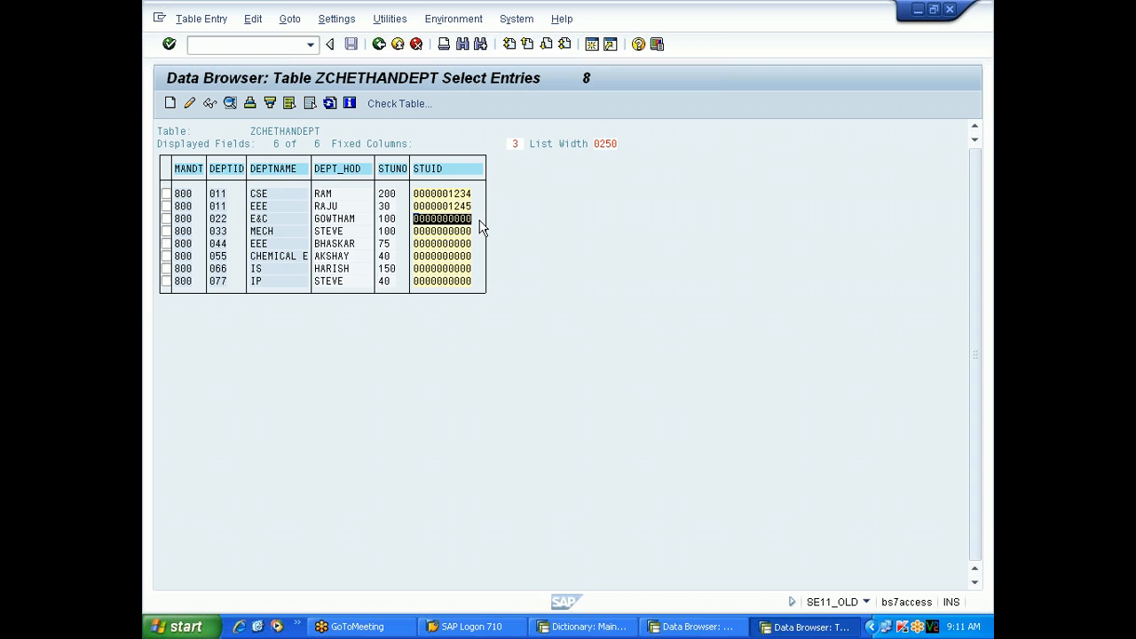
pyautogui.click(596, 631)
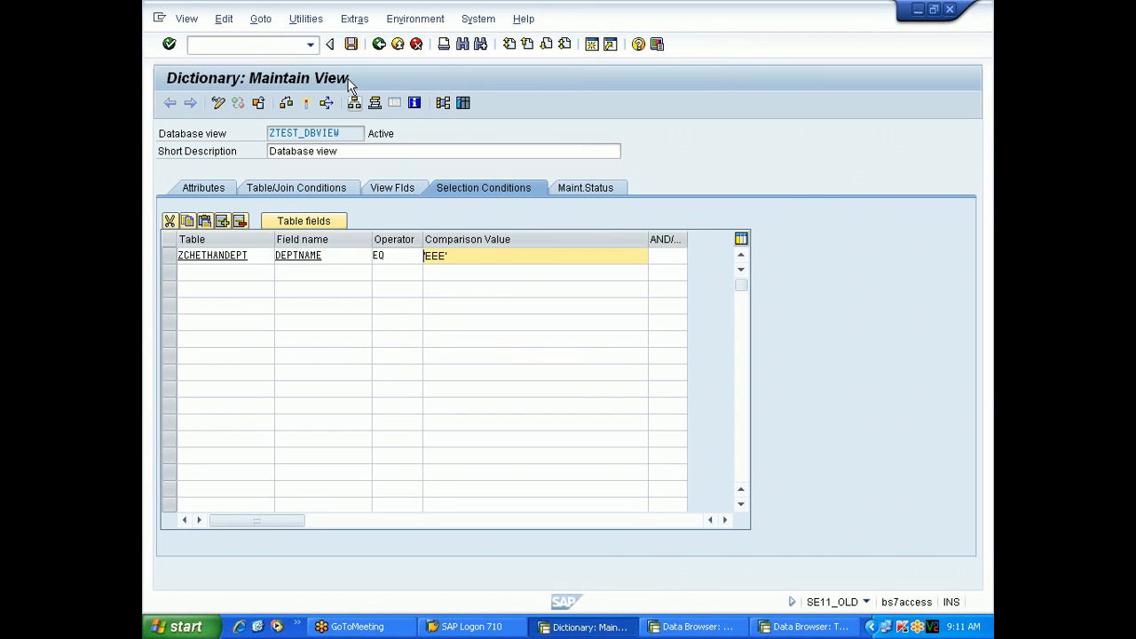
# Exit the view maintenance and close its session, and back out of the ZCHETHANDEPT entries to the table definition.
pyautogui.click(396, 44)
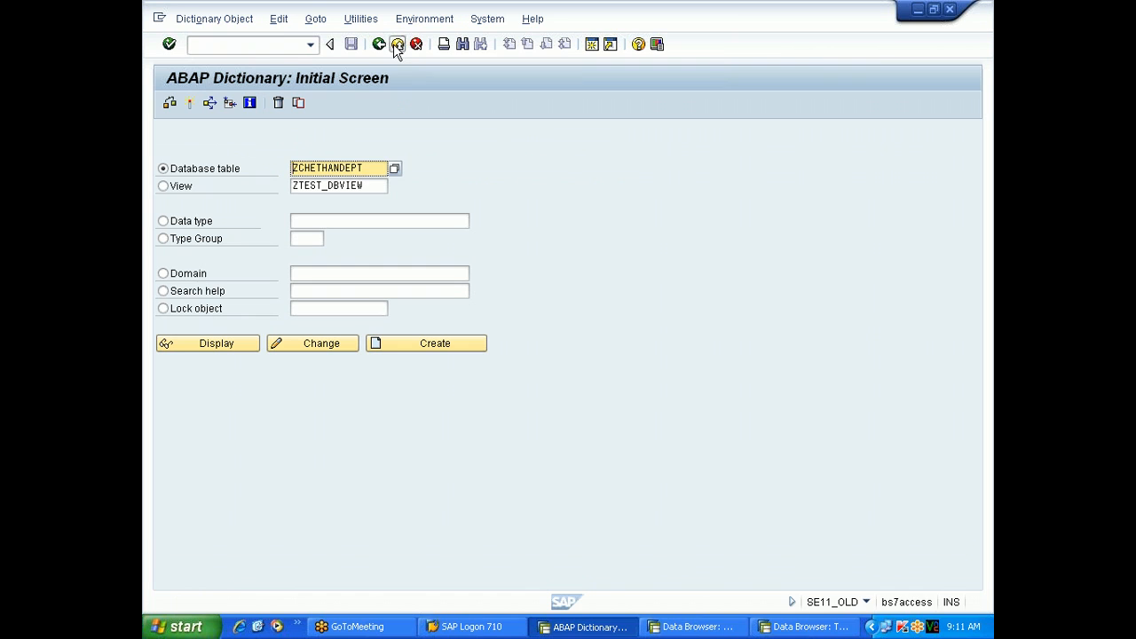
pyautogui.click(397, 45)
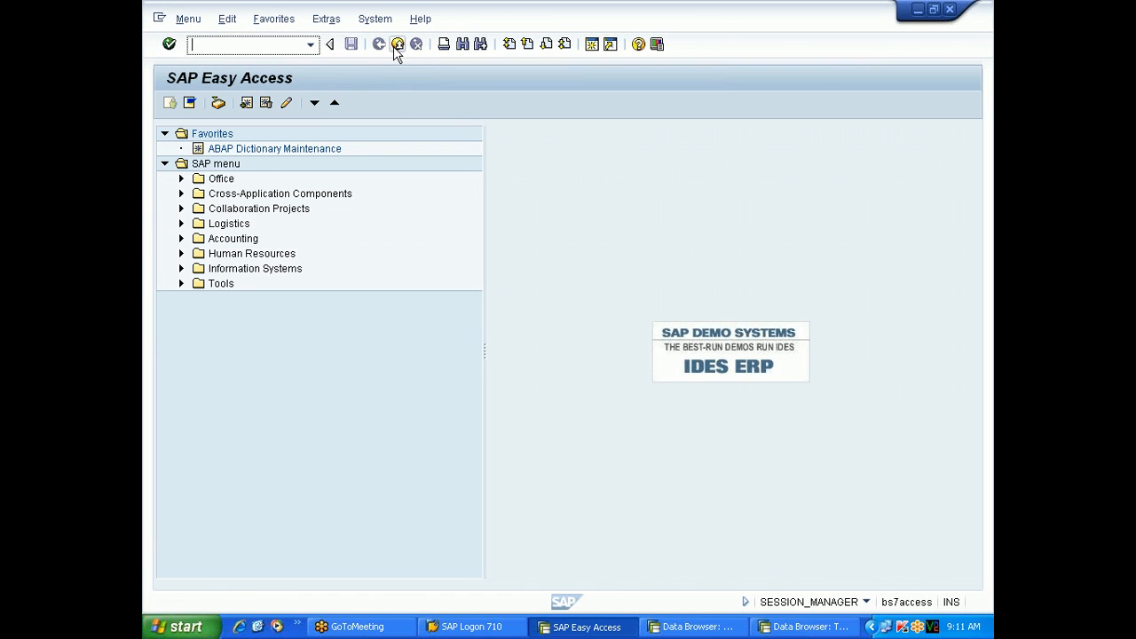
pyautogui.click(397, 45)
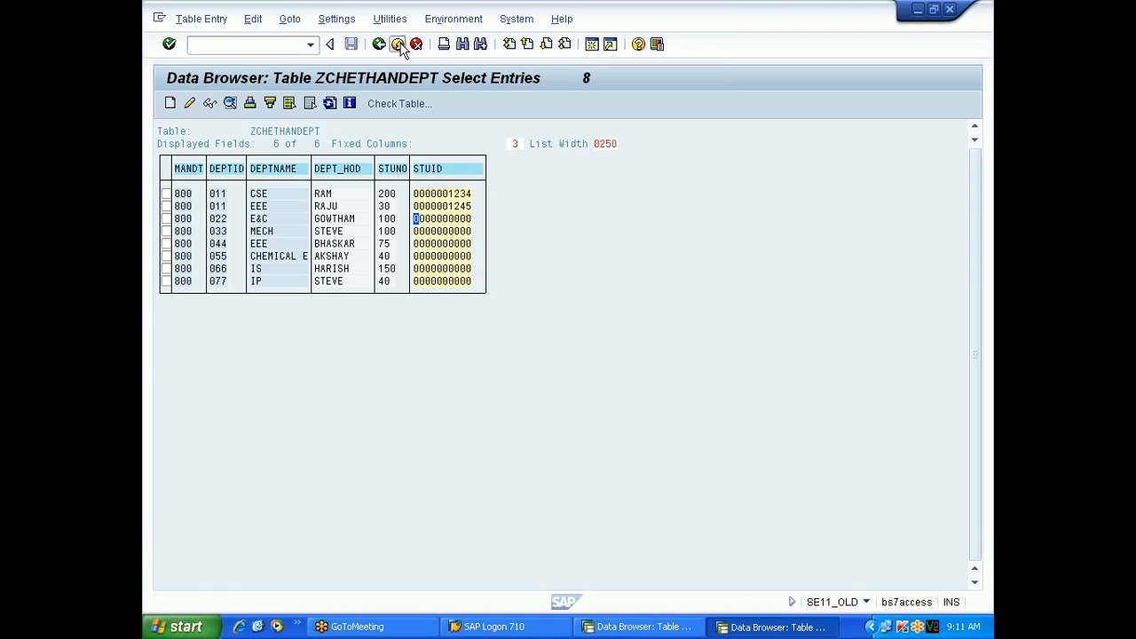
pyautogui.click(397, 44)
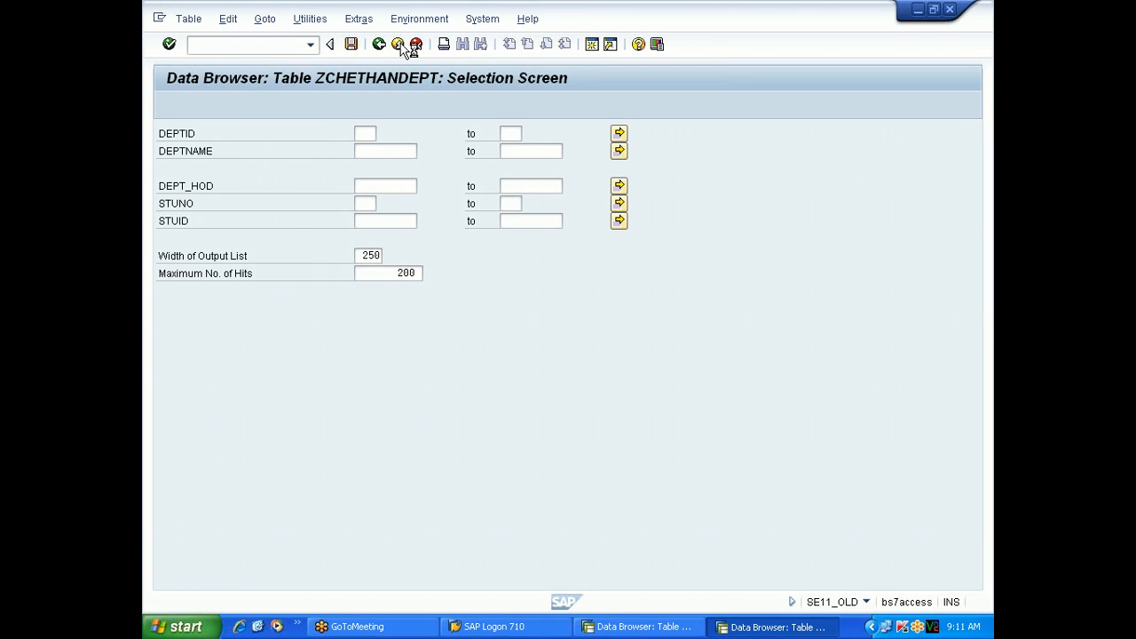
pyautogui.click(399, 44)
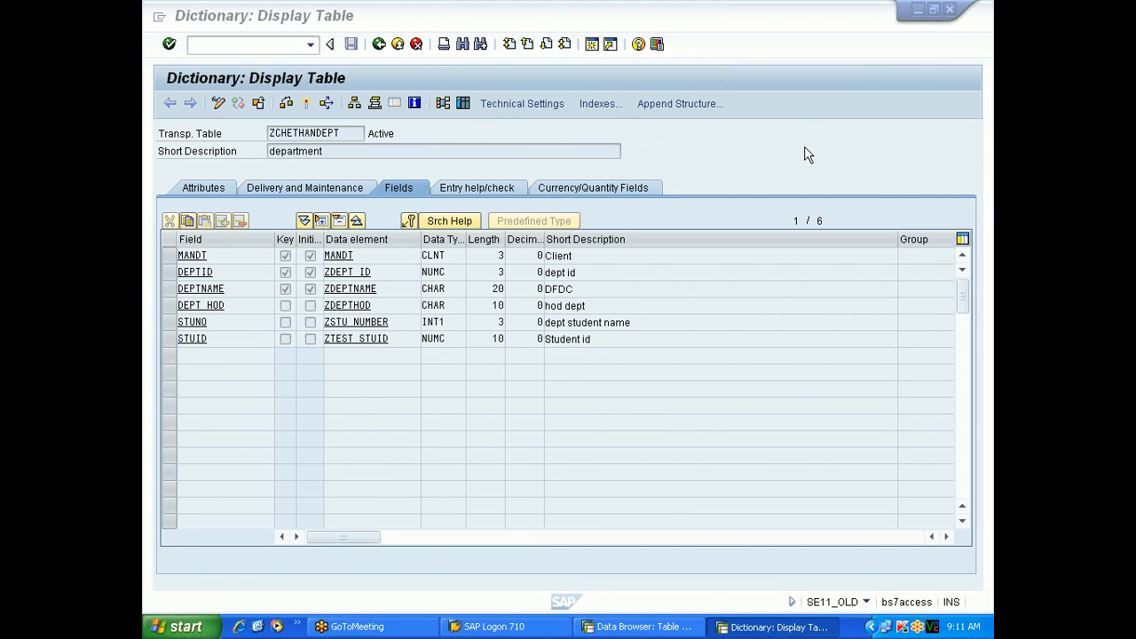